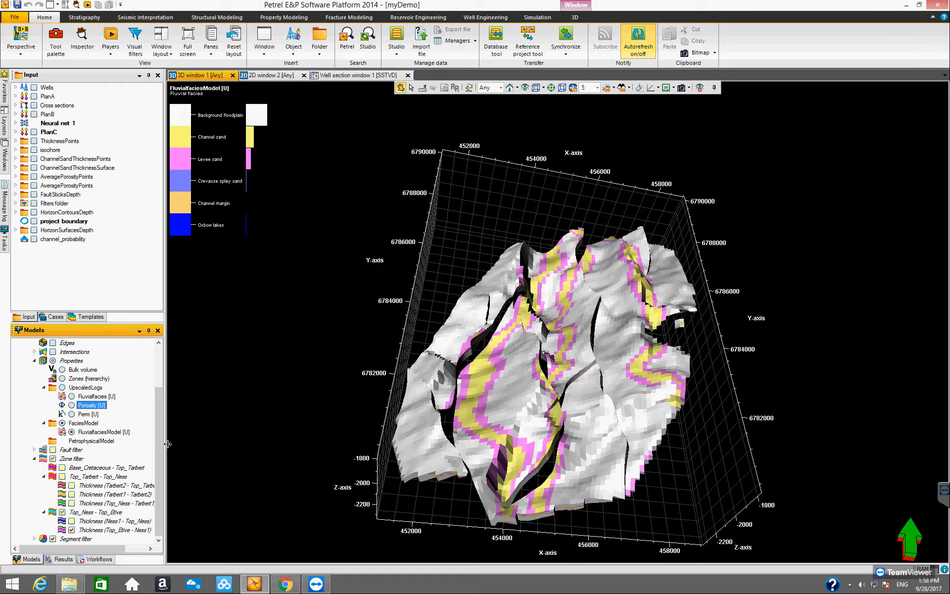
# - Open the Facies modeling dialog for the FluvialfaciesModel with the Top_Etive - Ness1 zone selected
pyautogui.moveTo(537, 381); pyautogui.dragTo(544, 420)
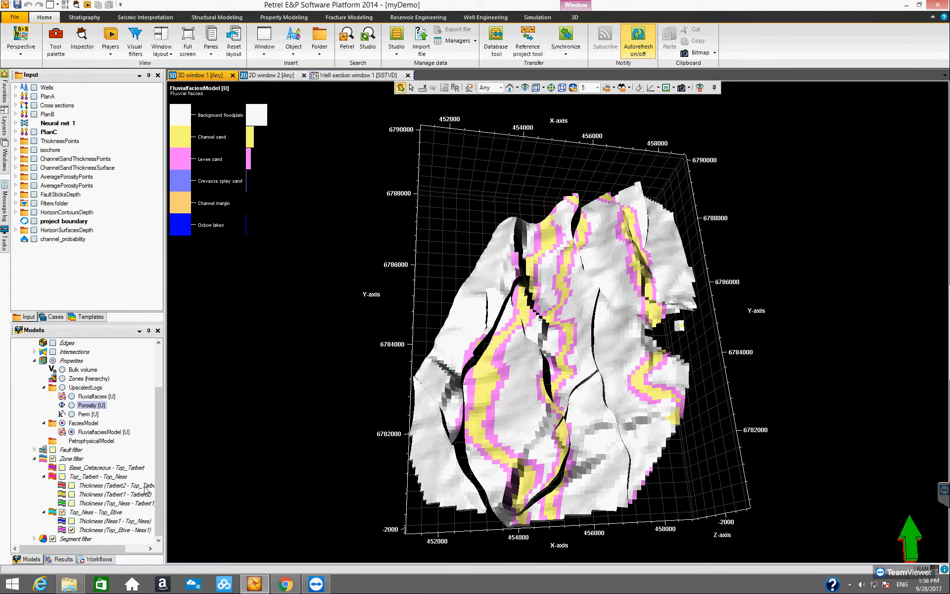
pyautogui.click(115, 530)
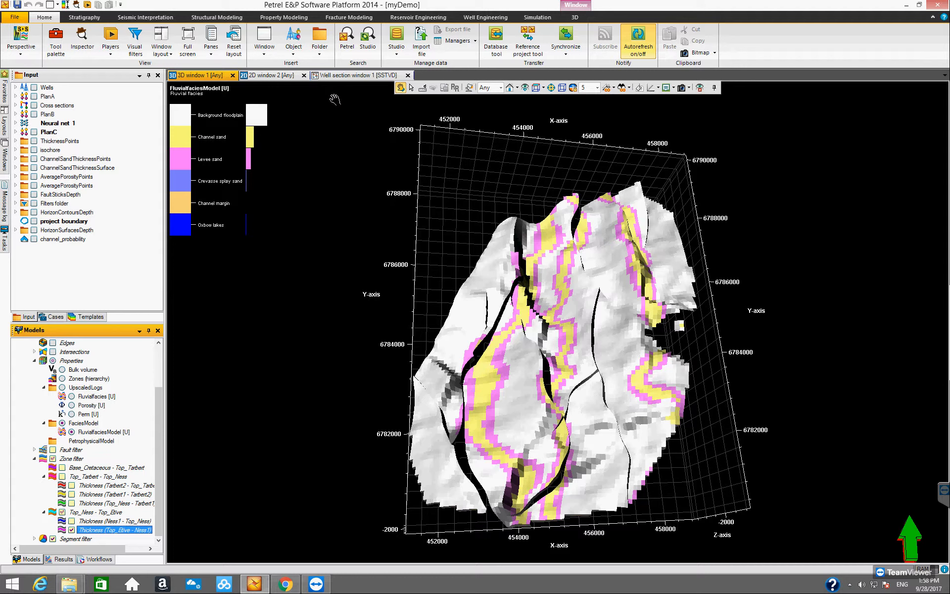
pyautogui.click(280, 18)
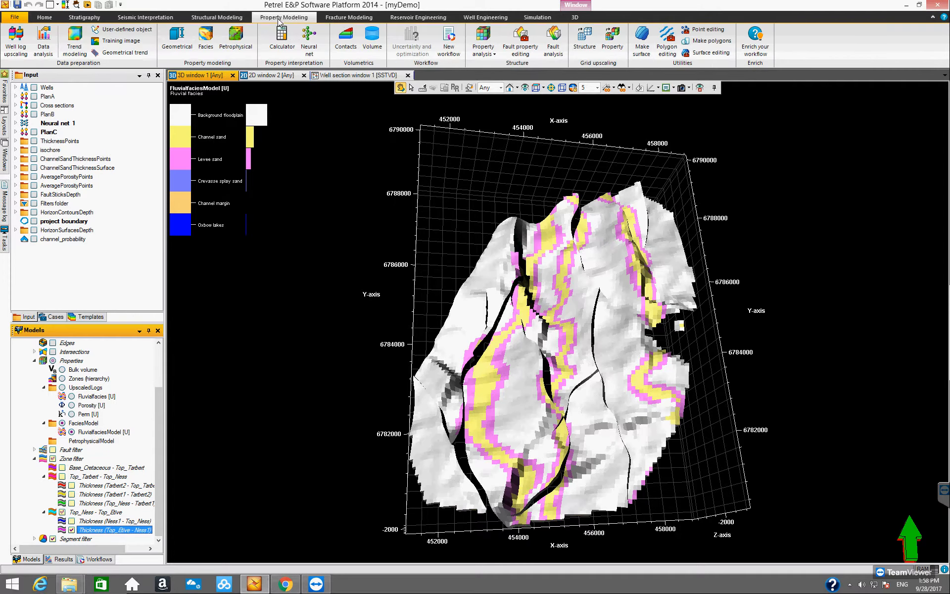
pyautogui.click(205, 40)
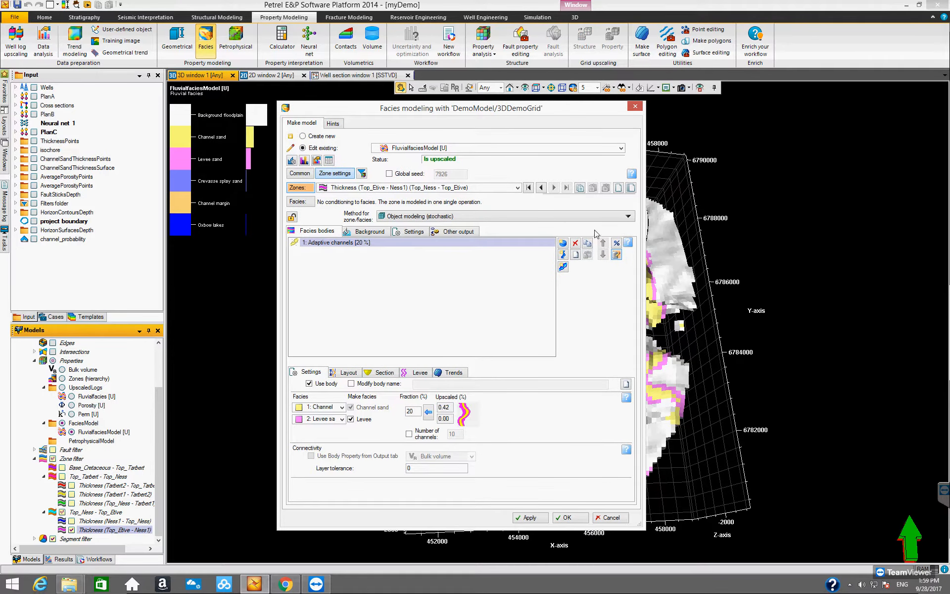
# - Review the available modeling methods and the zone list for the Top_Etive - Ness1 zone
pyautogui.click(627, 217)
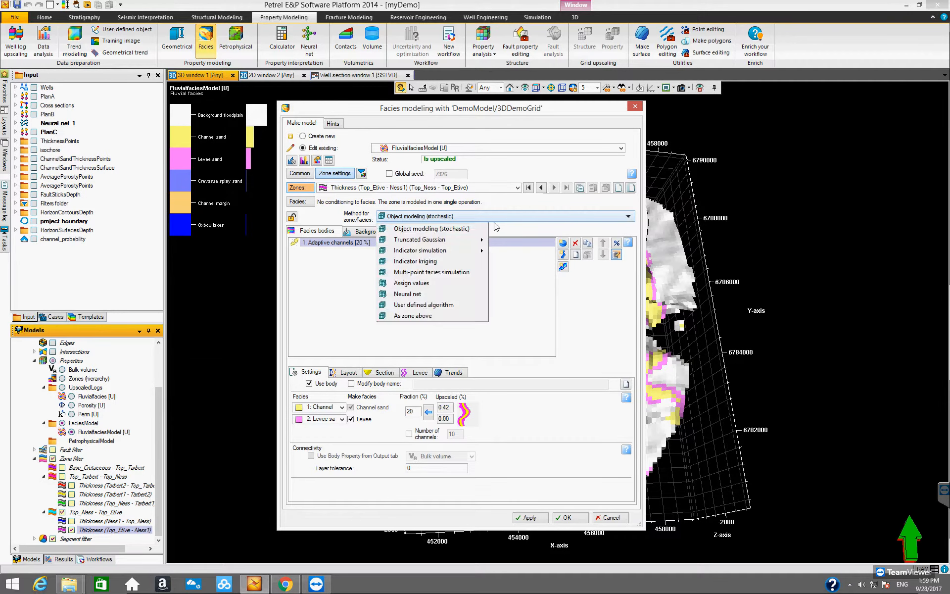
pyautogui.moveTo(468, 255)
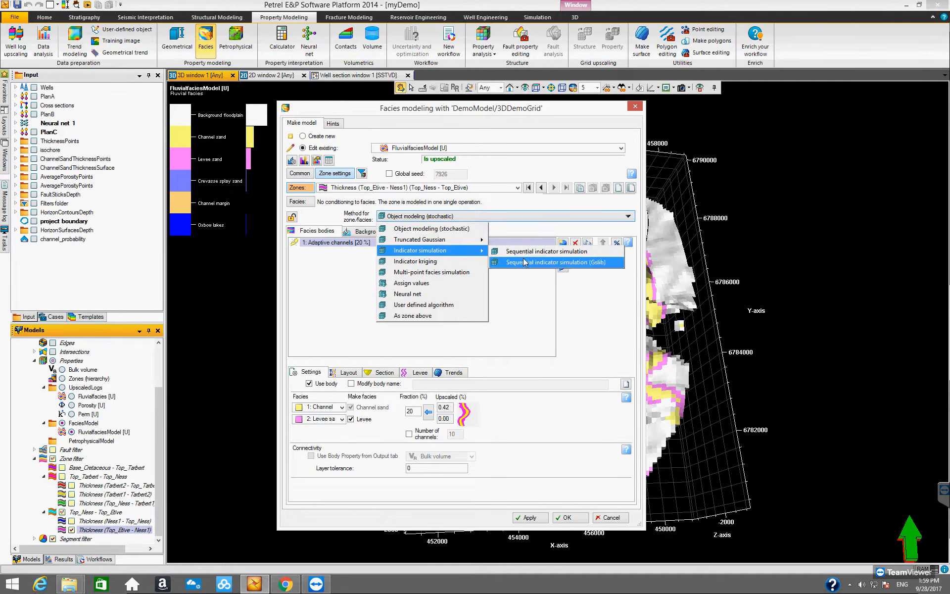
pyautogui.click(593, 316)
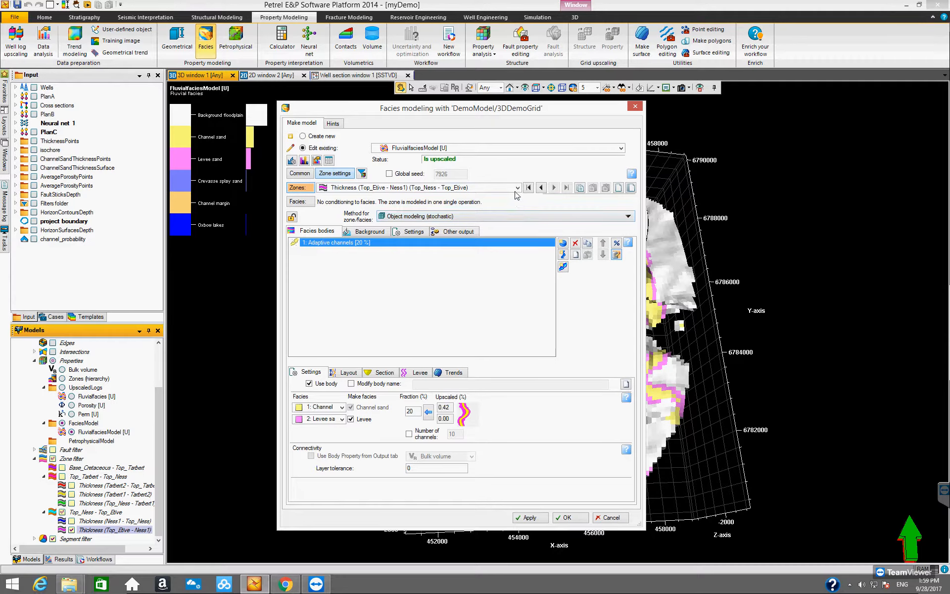
pyautogui.click(497, 189)
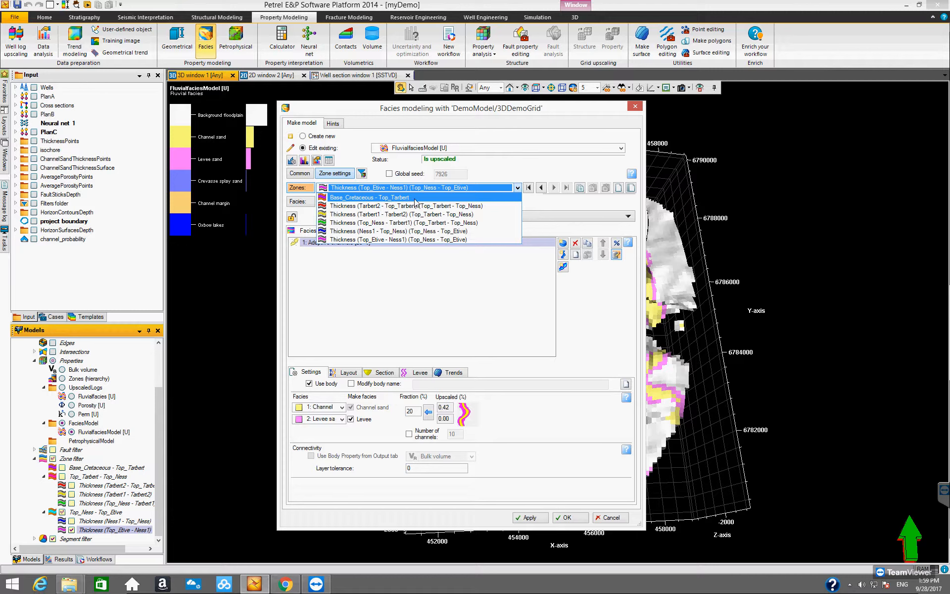
pyautogui.click(519, 170)
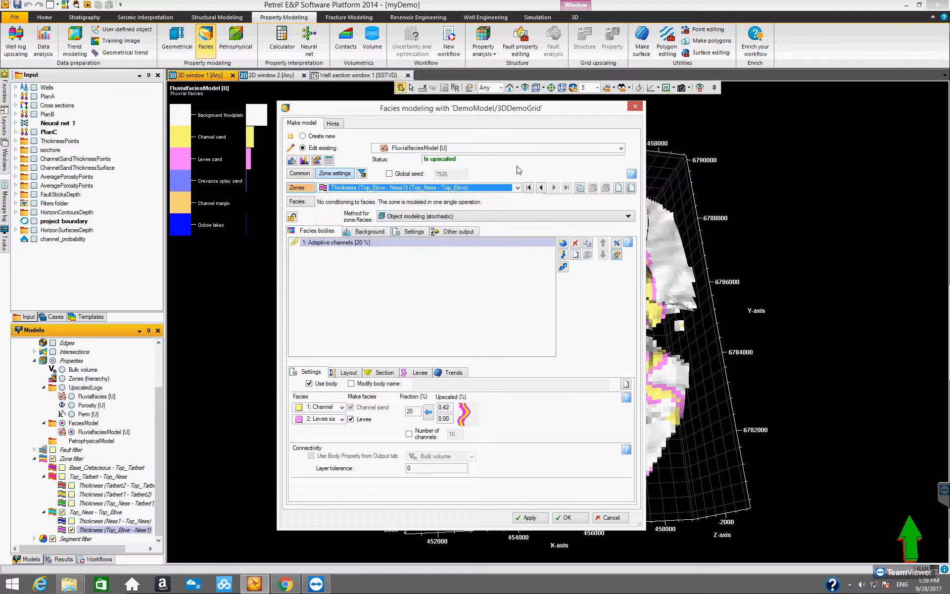
pyautogui.click(517, 188)
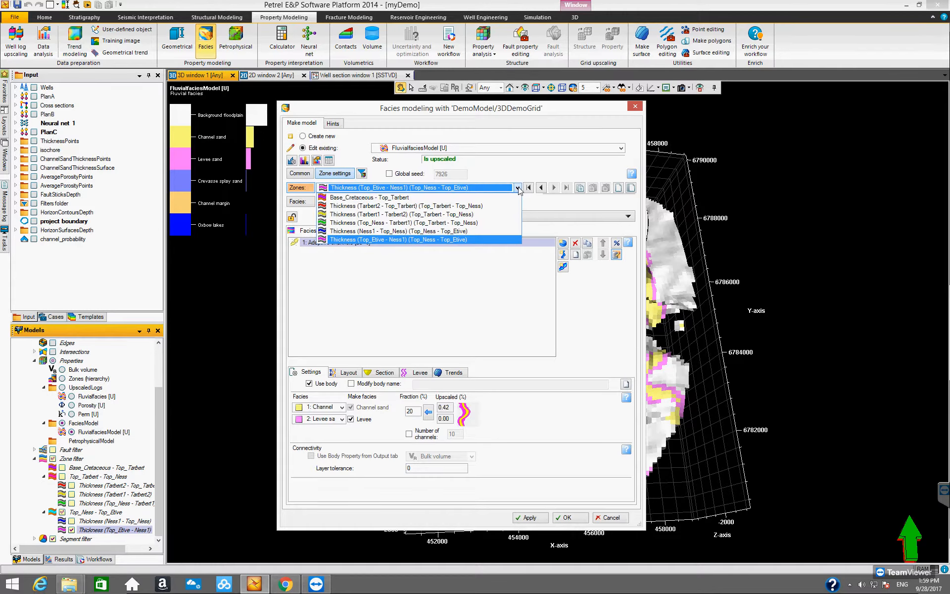
pyautogui.click(435, 240)
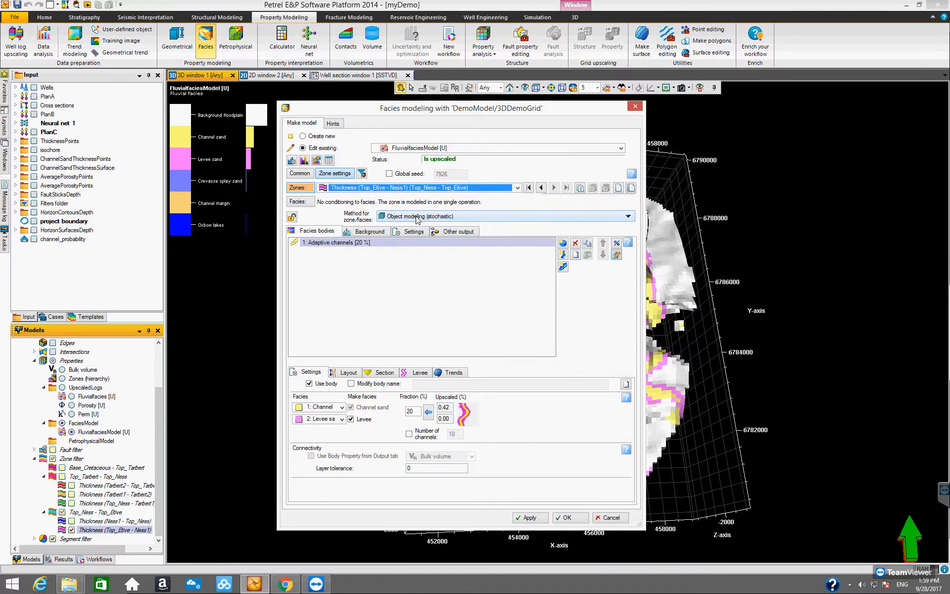
pyautogui.click(337, 245)
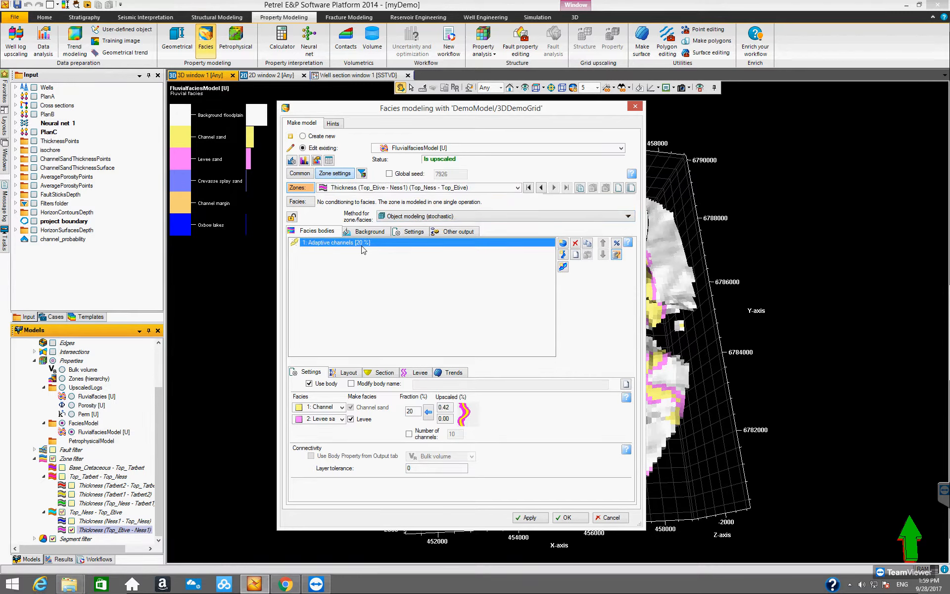
pyautogui.click(517, 187)
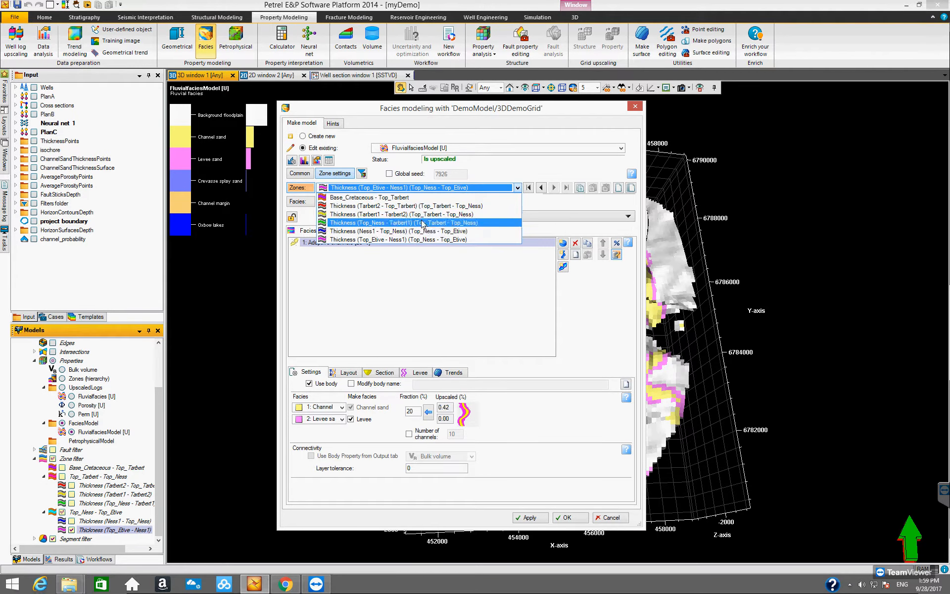
pyautogui.click(406, 239)
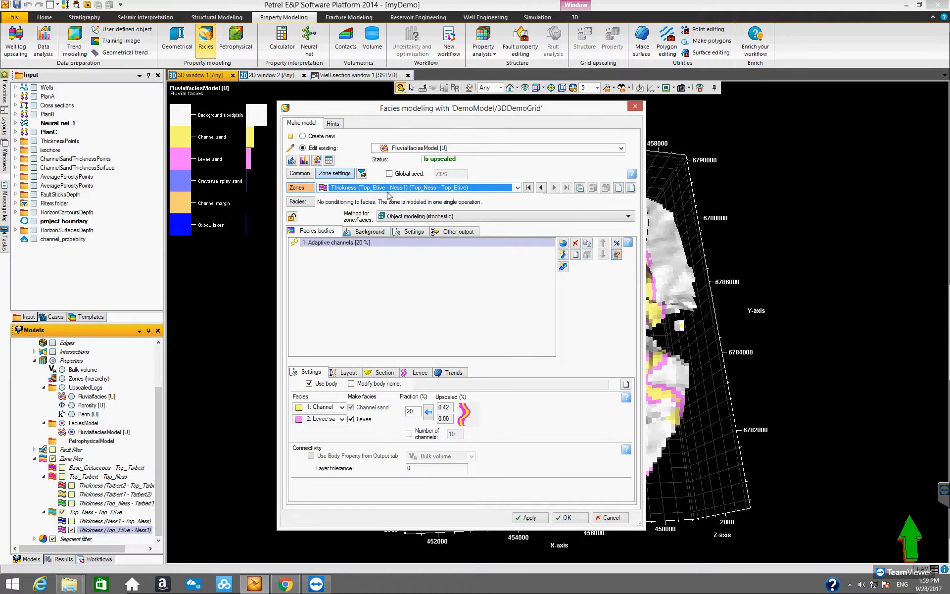
# - Inspect the adaptive channels' Trends settings and close the dialog without changes
pyautogui.doubleClick(409, 410)
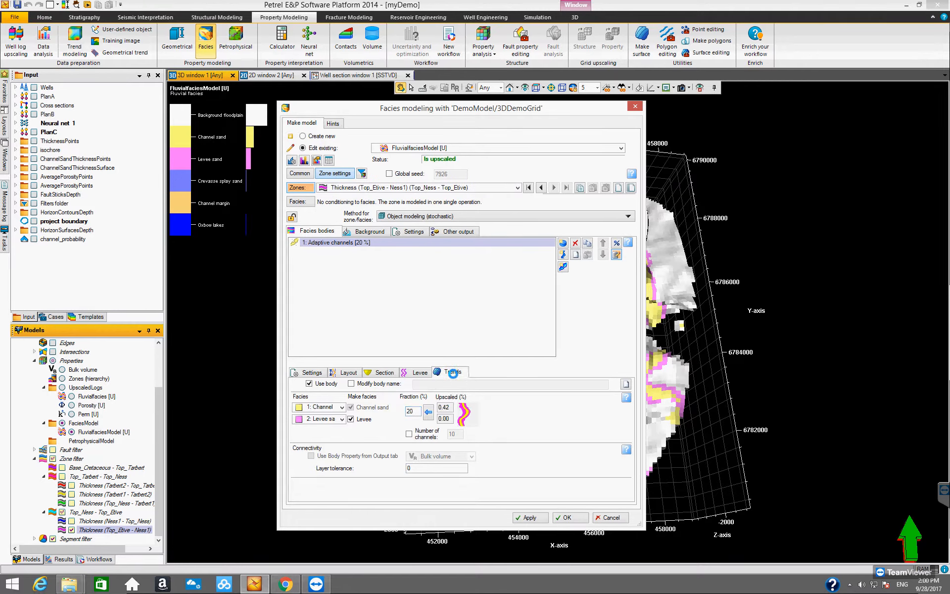
pyautogui.click(454, 376)
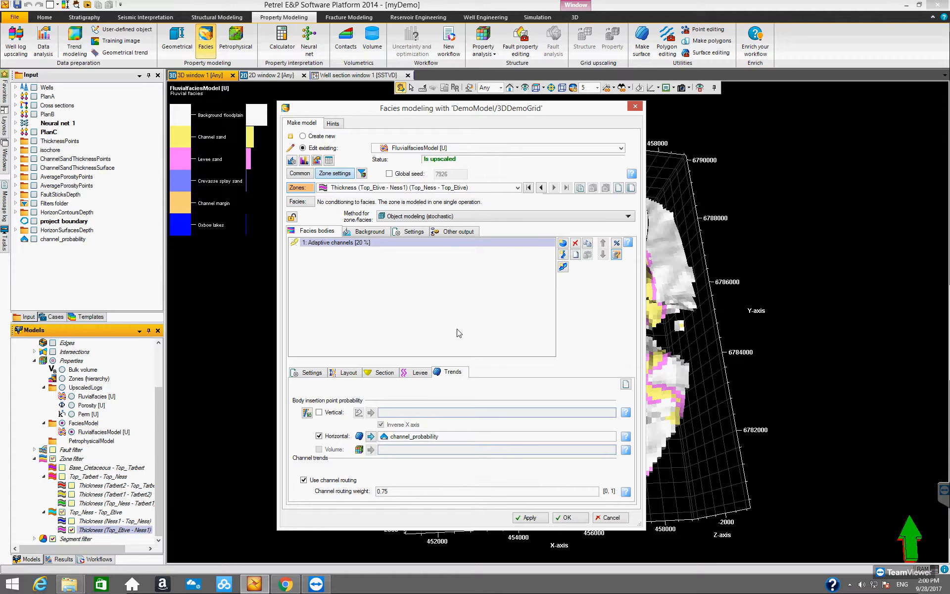
pyautogui.click(606, 518)
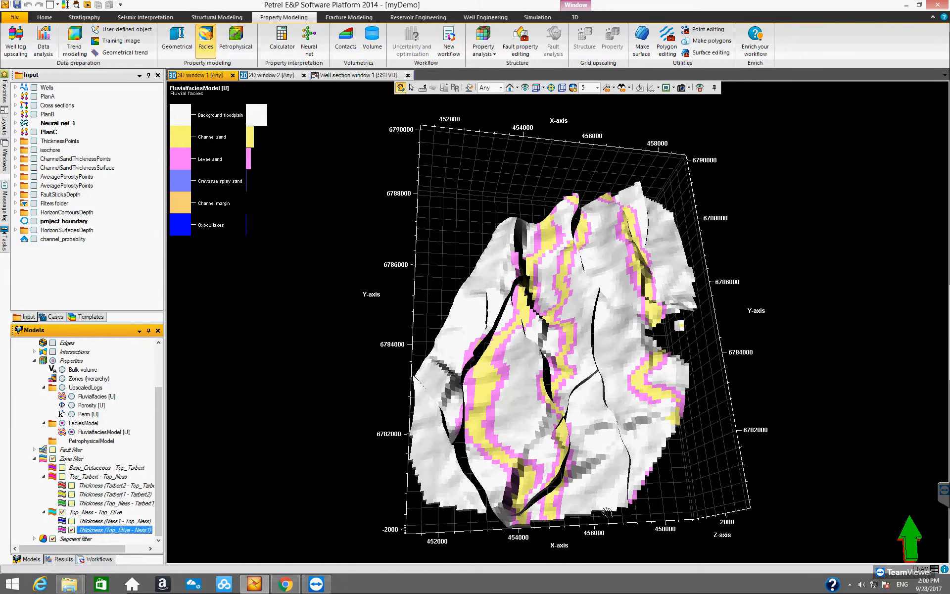
# - Delete the channel_probability surface from the Input tree
pyautogui.click(63, 240)
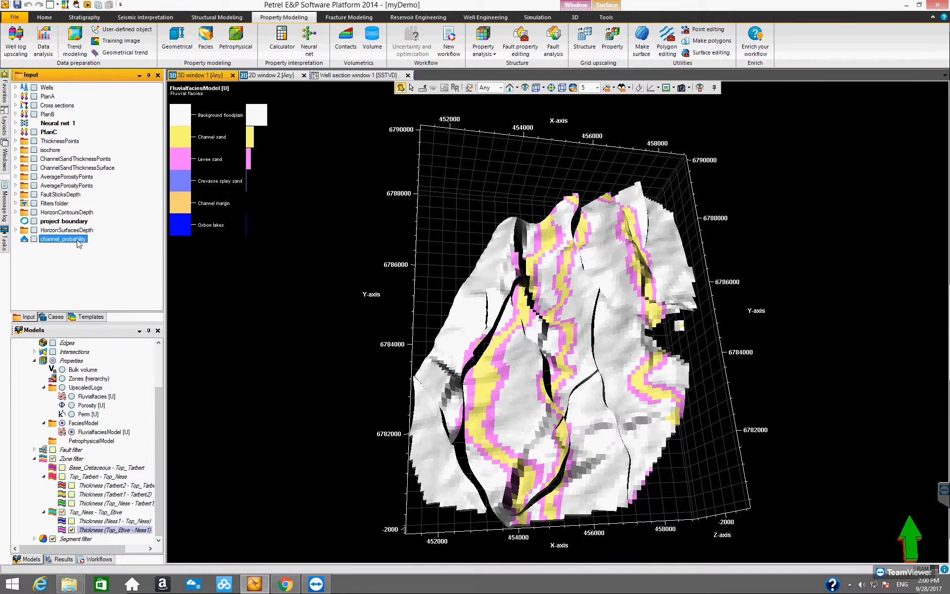
pyautogui.rightClick(78, 243)
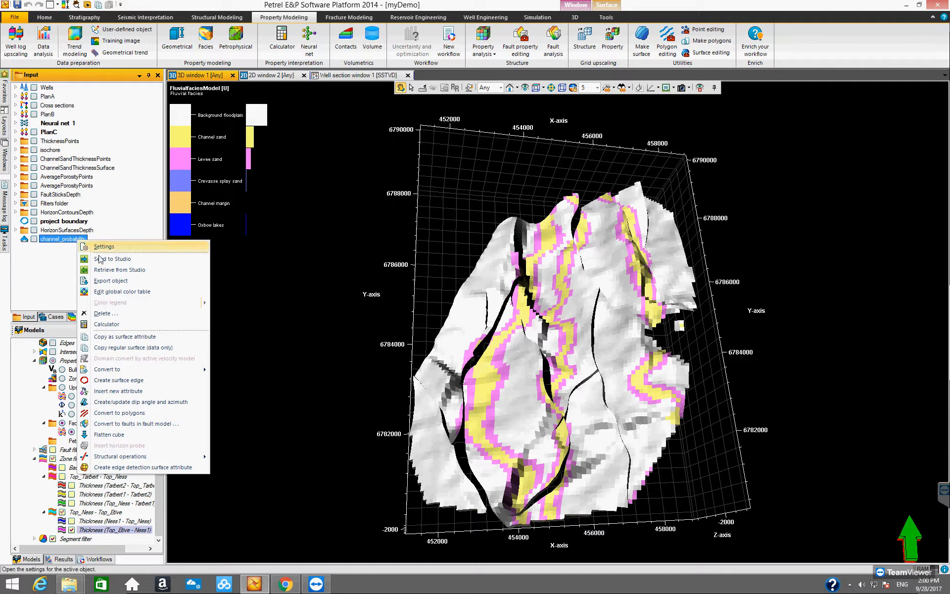
pyautogui.click(110, 314)
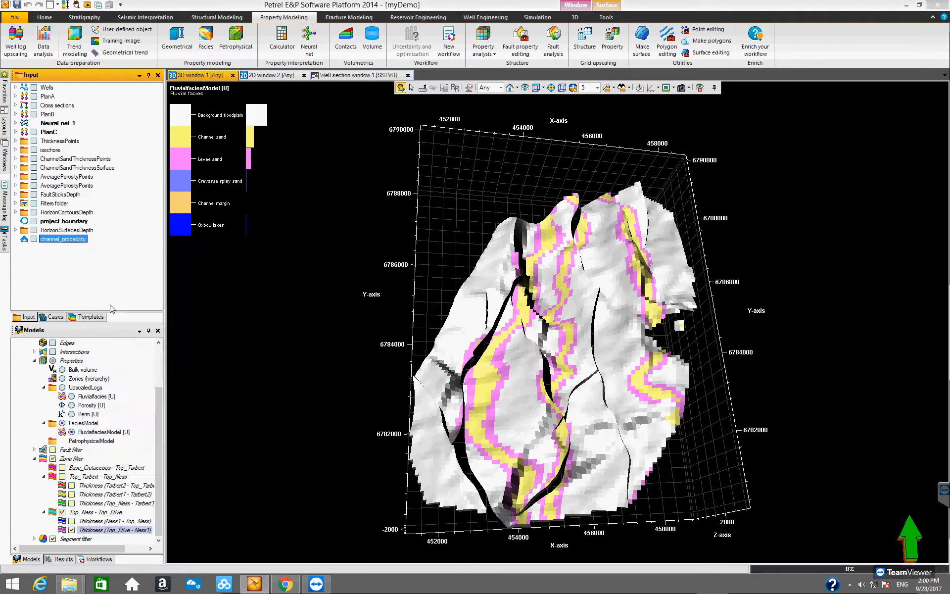
pyautogui.click(502, 325)
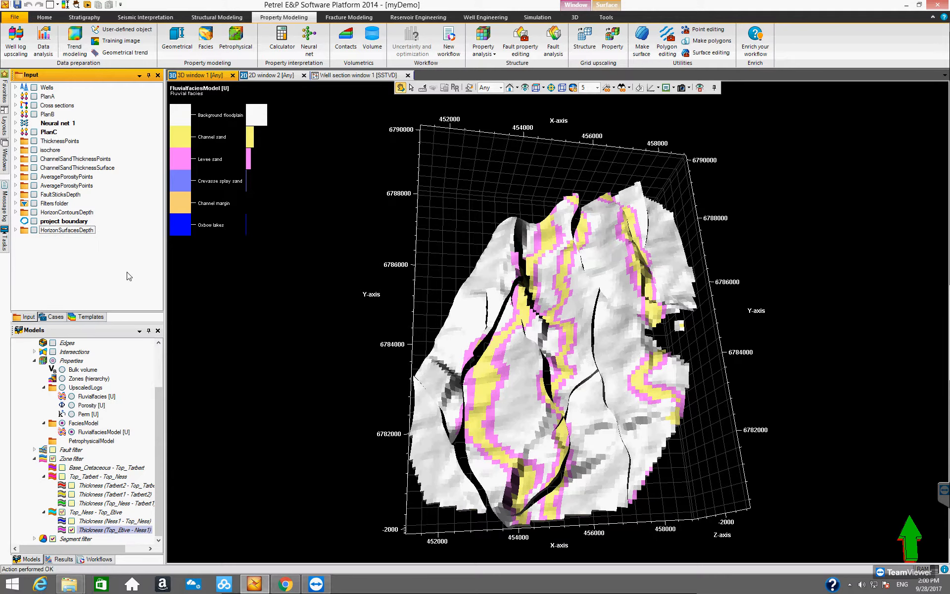
# - Import the channel_probability file from the Demo Input folder as a Zmap+ grid
pyautogui.rightClick(80, 257)
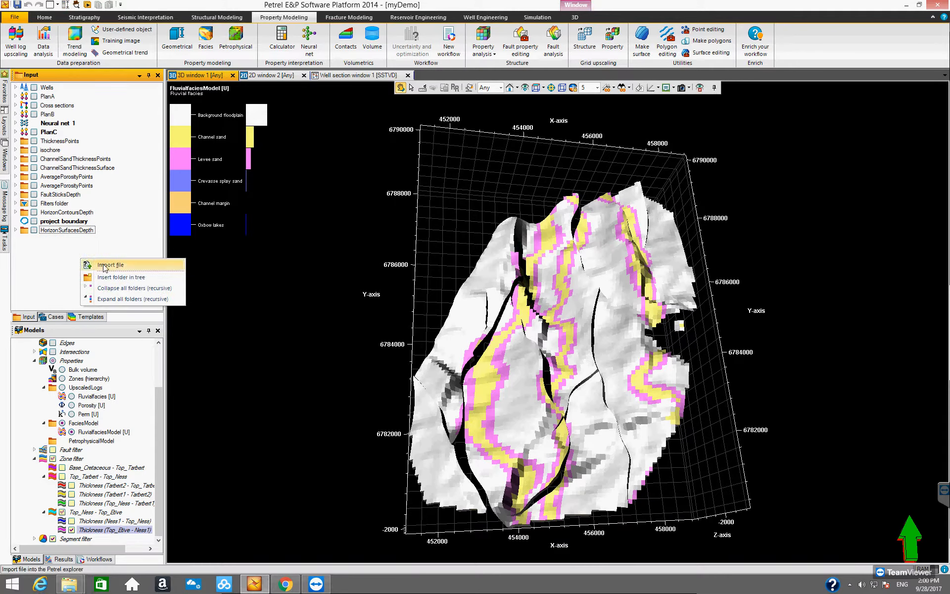
pyautogui.click(140, 266)
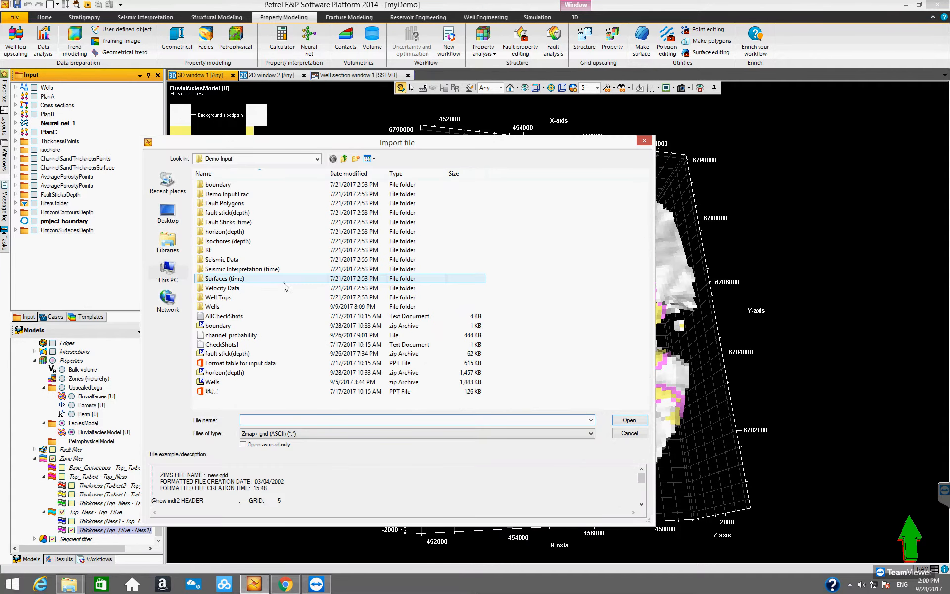
pyautogui.click(347, 335)
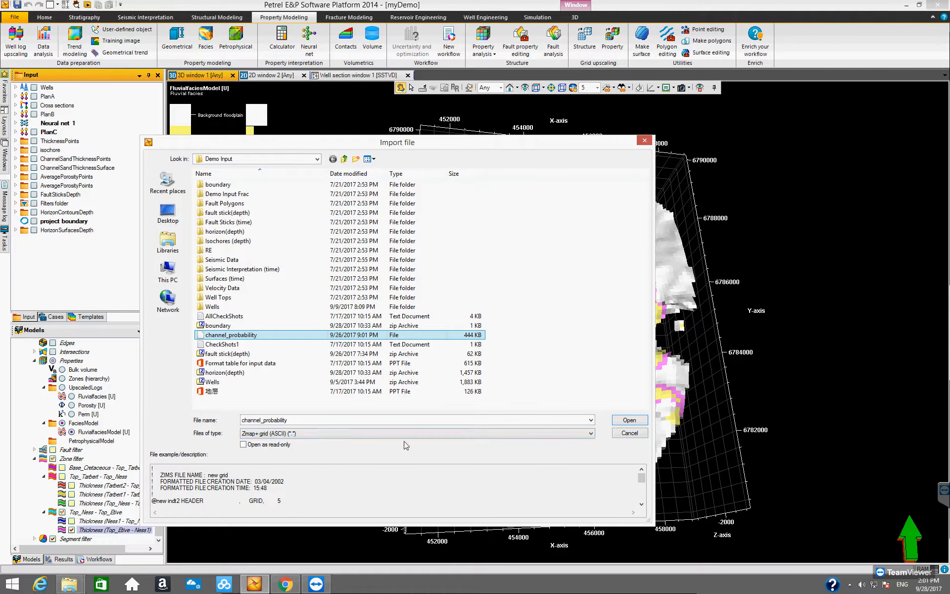
pyautogui.click(625, 420)
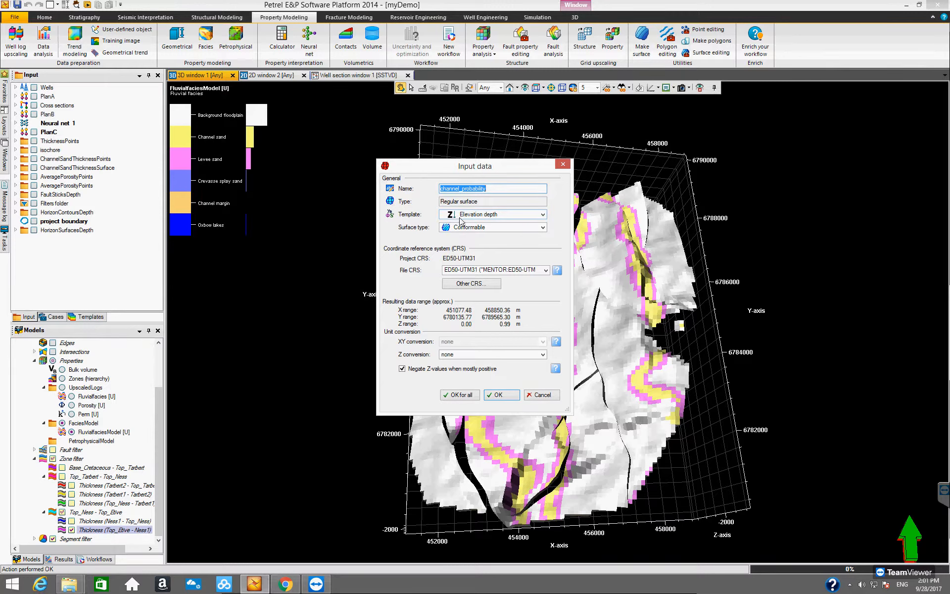
# - Set the imported channel_probability surface's template to Probability and confirm the import
pyautogui.click(542, 215)
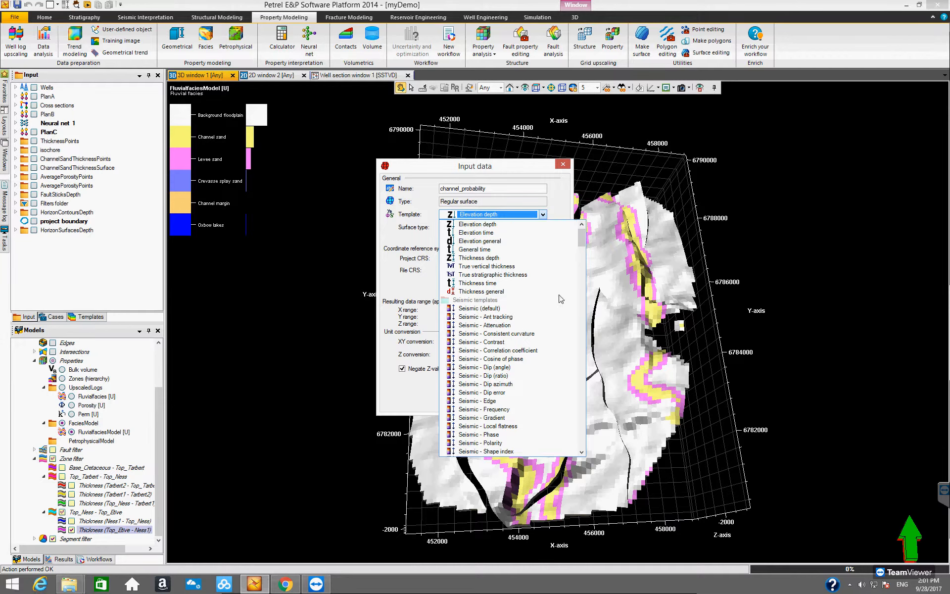
pyautogui.moveTo(581, 243); pyautogui.dragTo(585, 423)
pyautogui.click(481, 409)
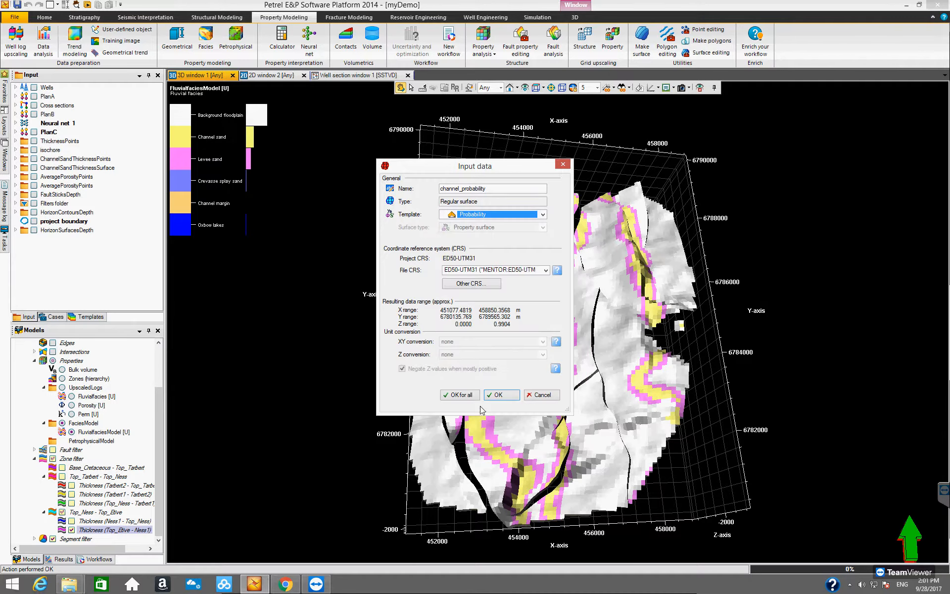
pyautogui.click(543, 216)
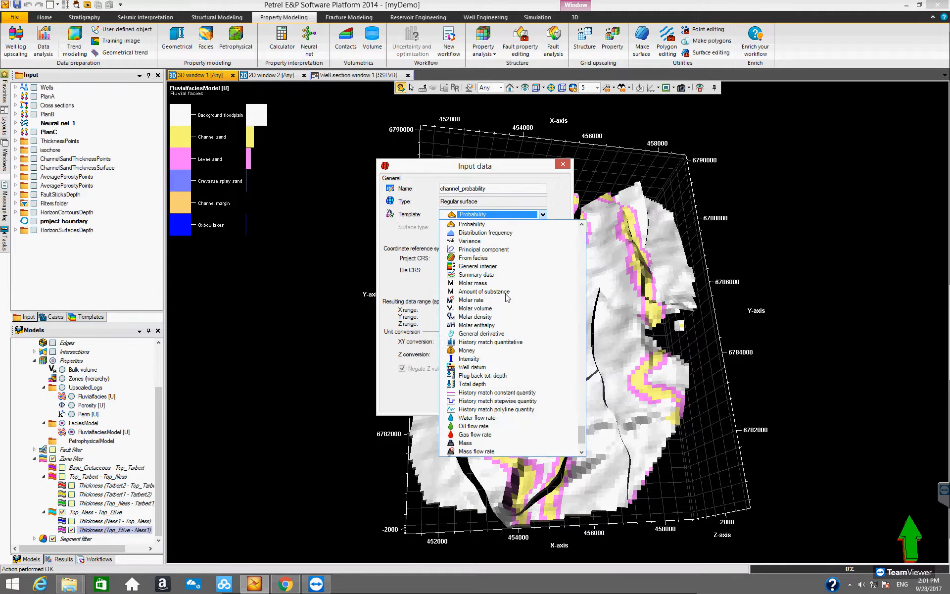
pyautogui.moveTo(581, 436); pyautogui.dragTo(580, 428)
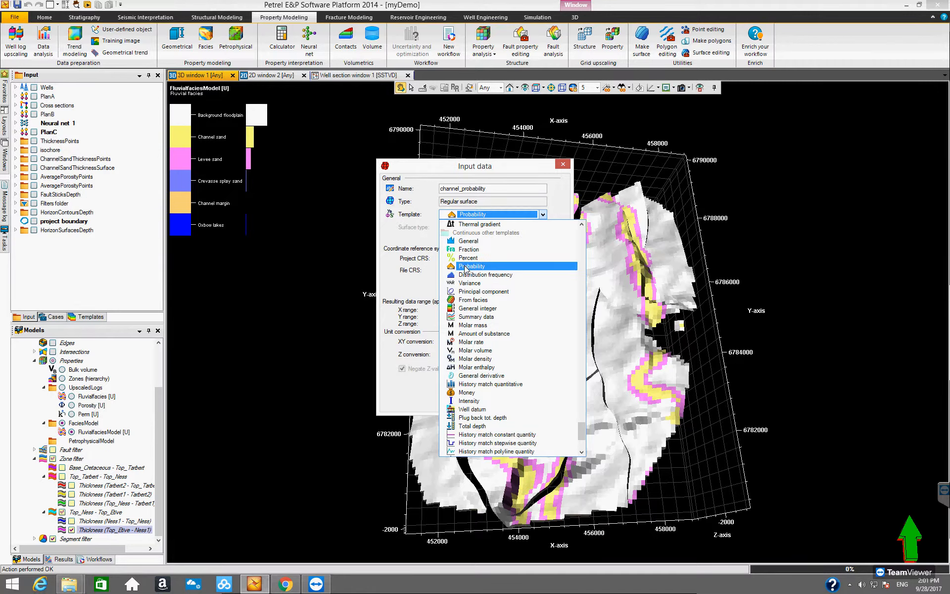
pyautogui.click(484, 267)
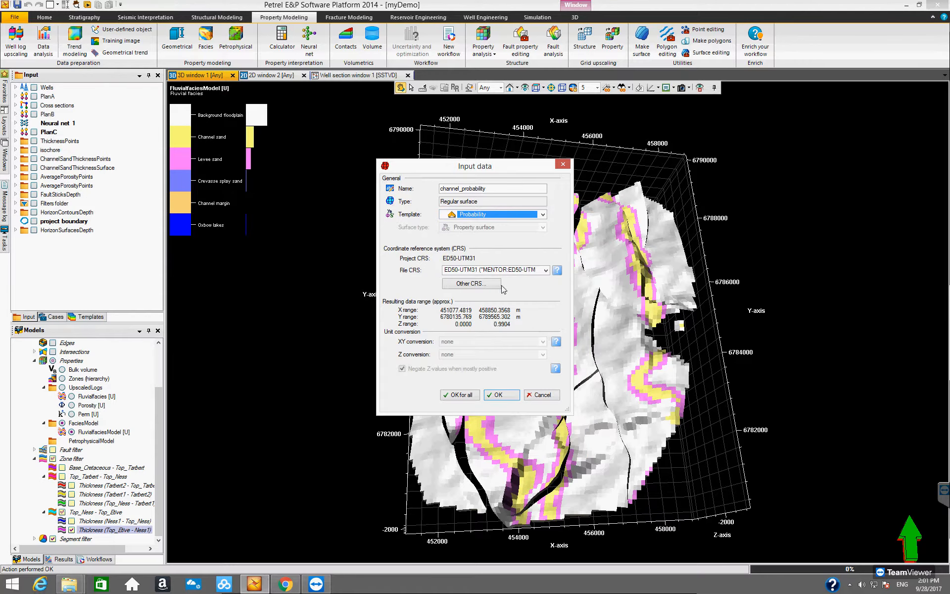
pyautogui.click(499, 395)
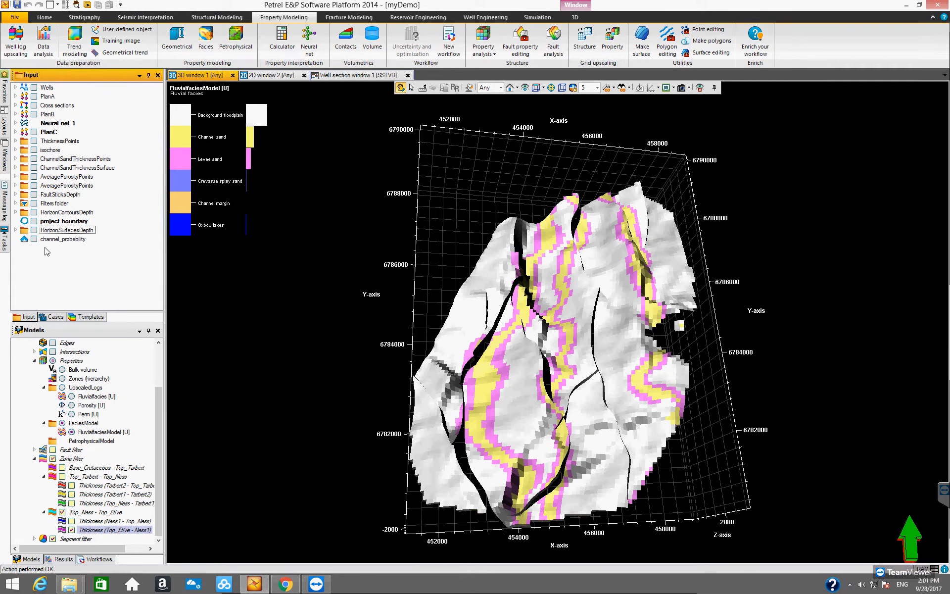
# - Display channel_probability in 2D window 2 and open its surface tools
pyautogui.click(262, 75)
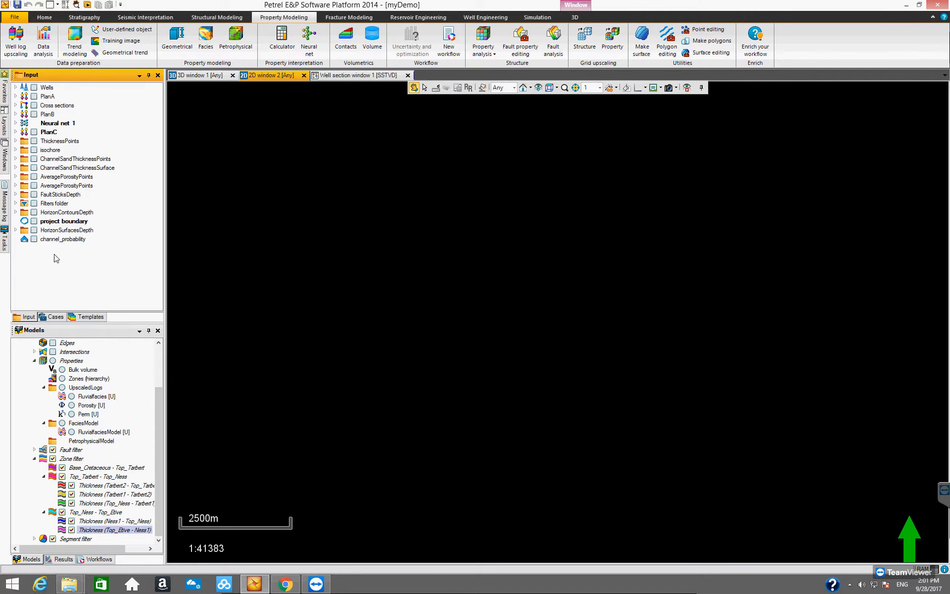
pyautogui.click(34, 239)
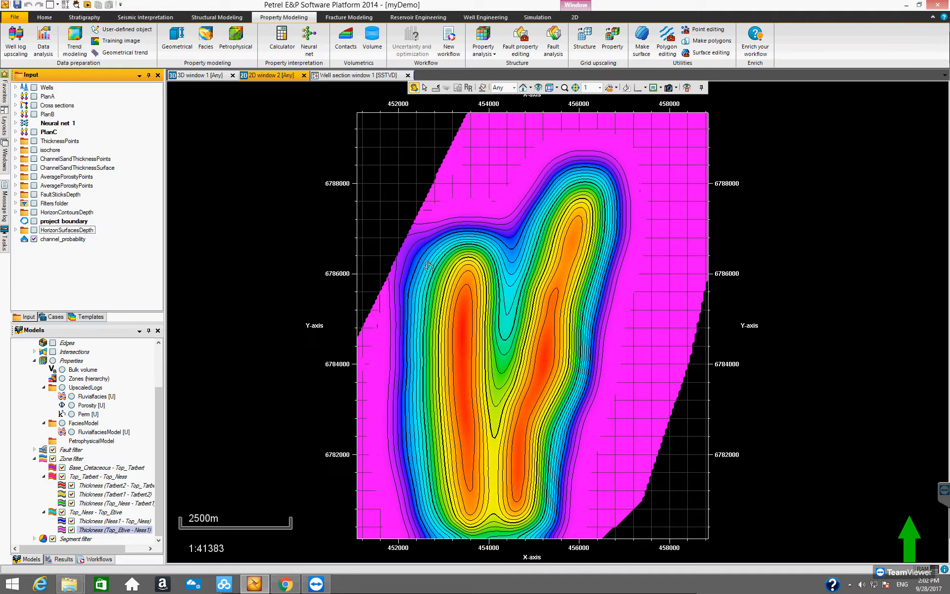
pyautogui.click(81, 240)
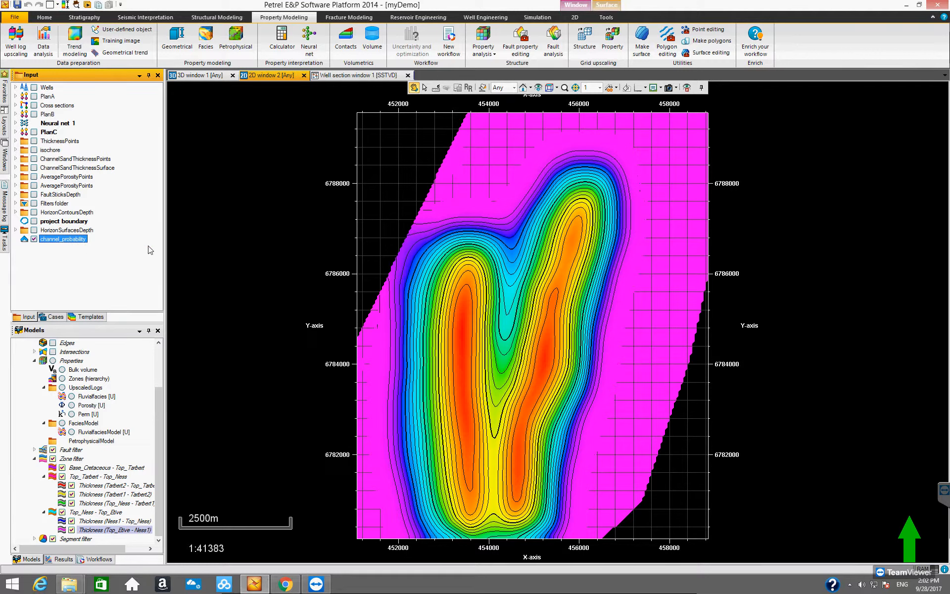
pyautogui.click(608, 9)
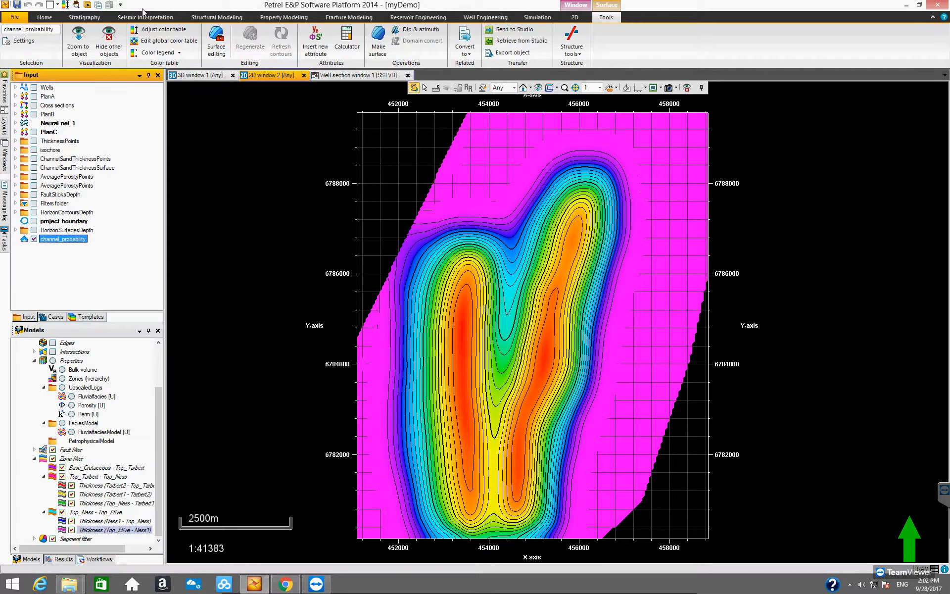
# - Show the color legend for channel_probability in the 2D window and auto-adjust its color table
pyautogui.click(157, 52)
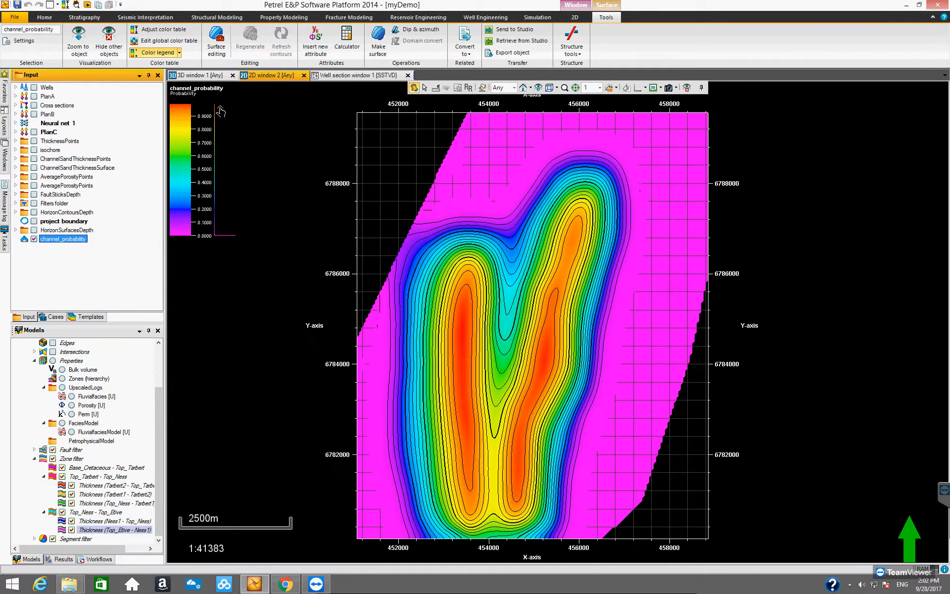
pyautogui.click(163, 30)
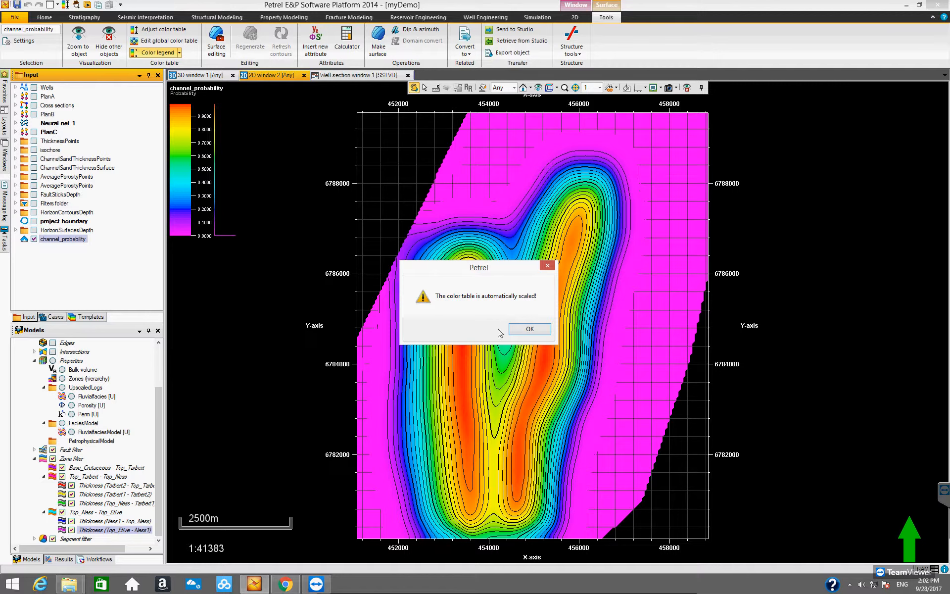
pyautogui.click(529, 329)
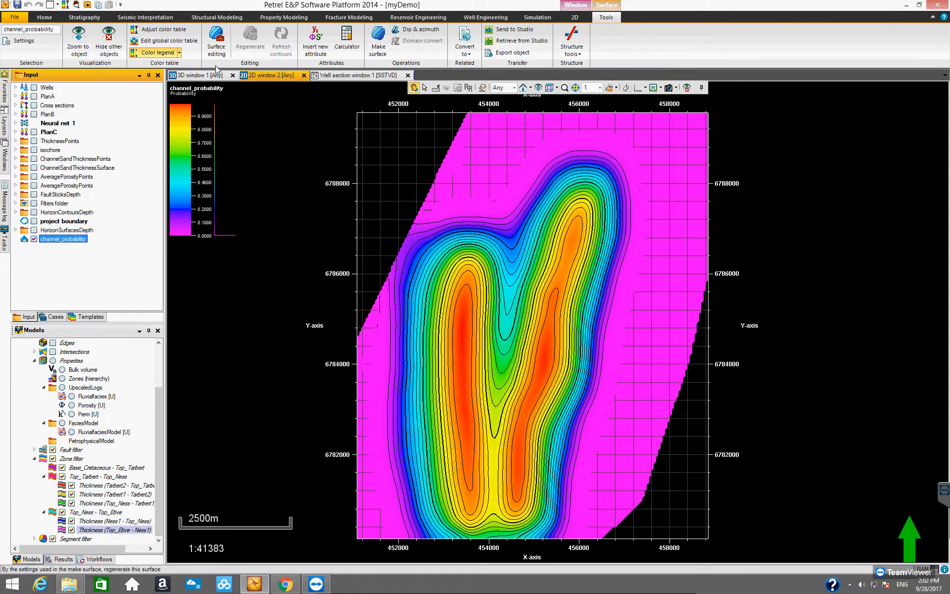
# - Open Facies modeling for FluvialfaciesModel and set the Adaptive channels horizontal trend to the channel_probability surface
pyautogui.click(197, 75)
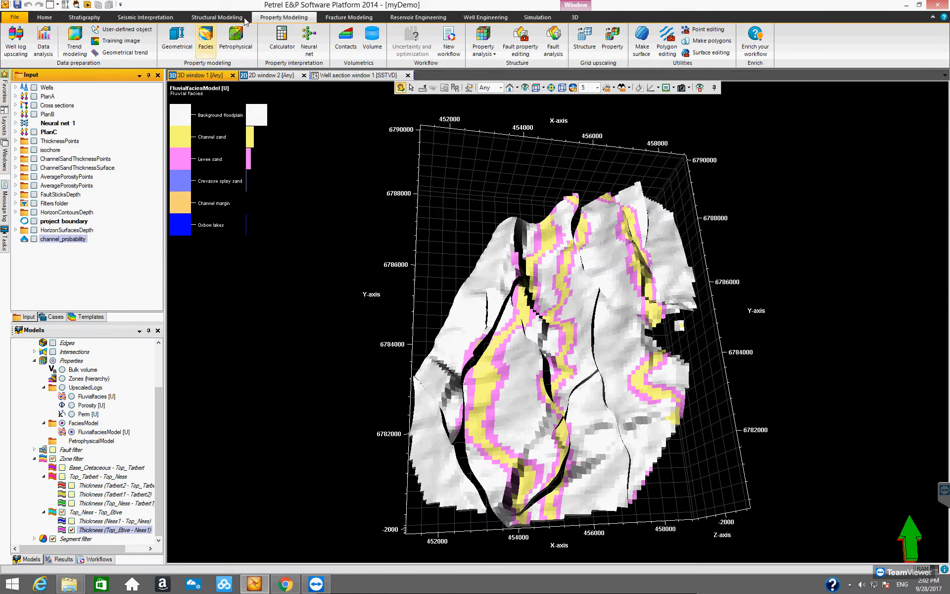
pyautogui.click(206, 39)
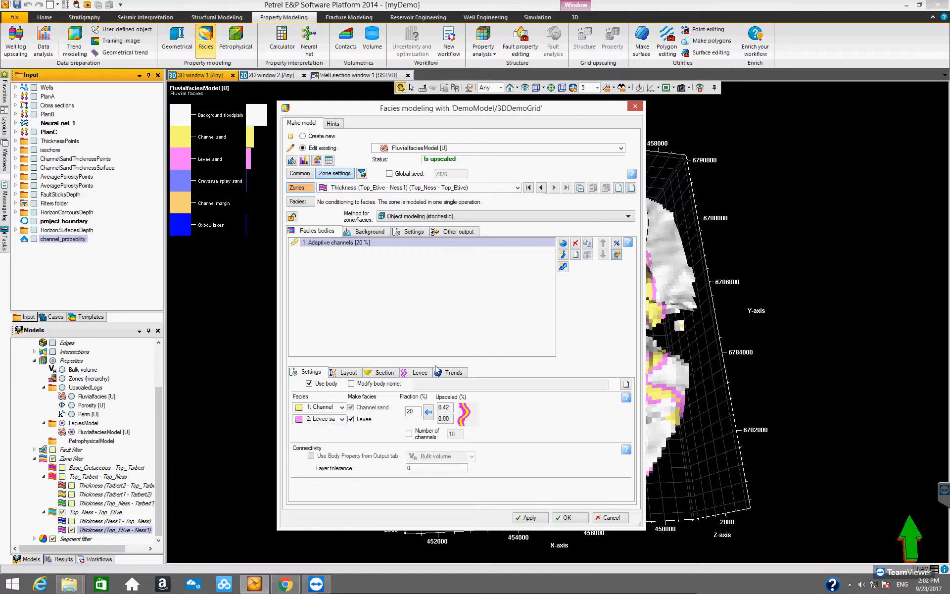
pyautogui.click(454, 374)
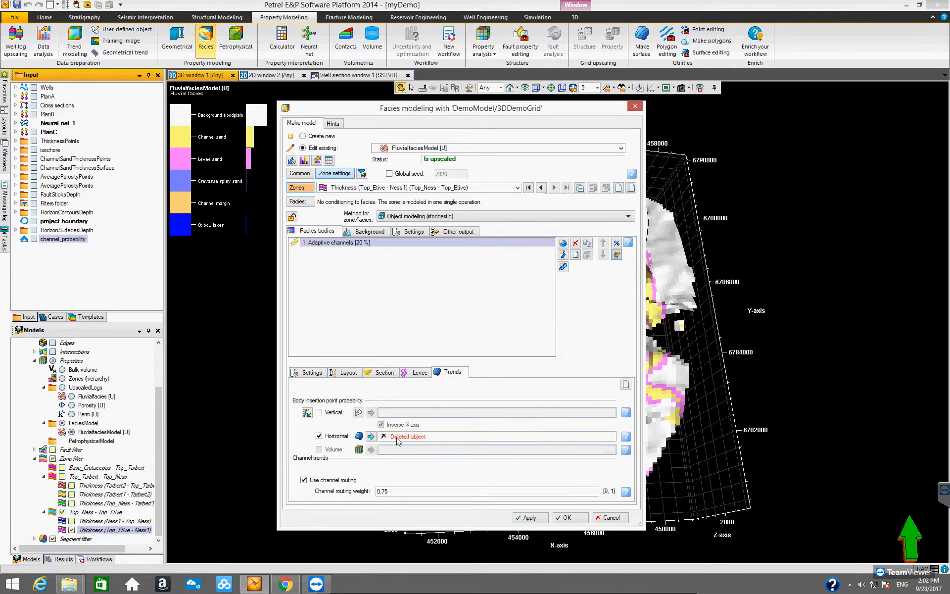
pyautogui.click(62, 240)
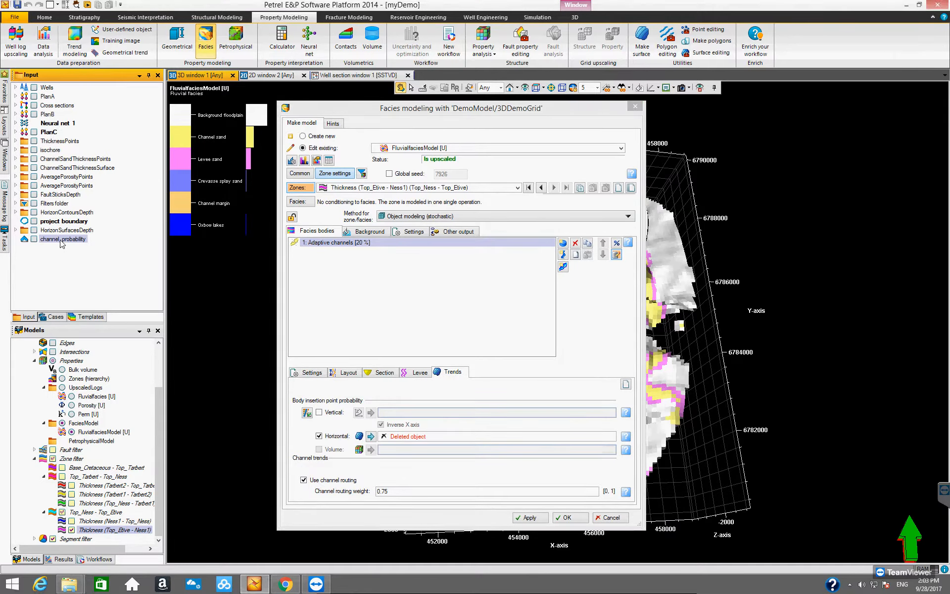
pyautogui.click(370, 436)
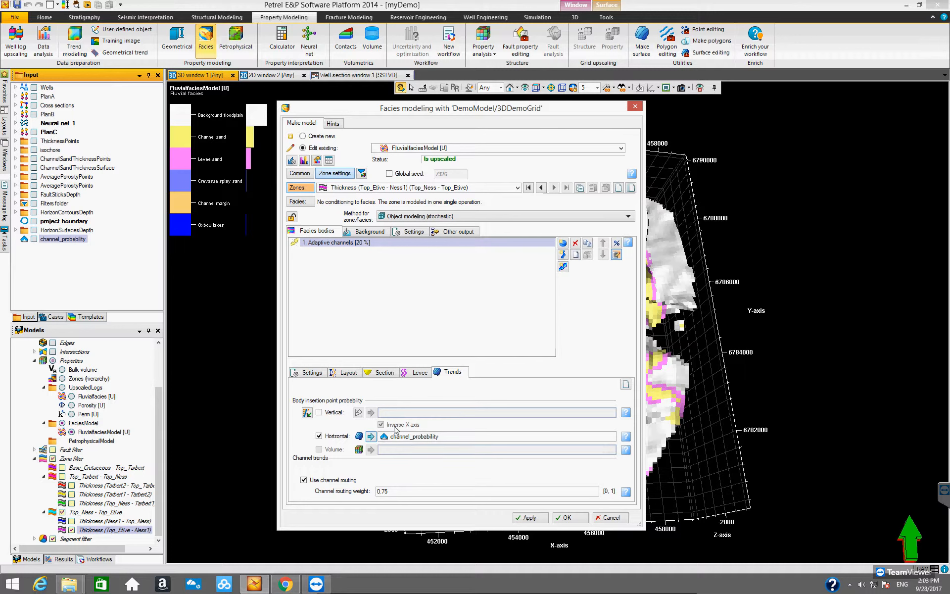
# - Review the Background, Settings, Other output and channel body Settings, Layout and Section tabs of the facies modeling dialog
pyautogui.click(363, 231)
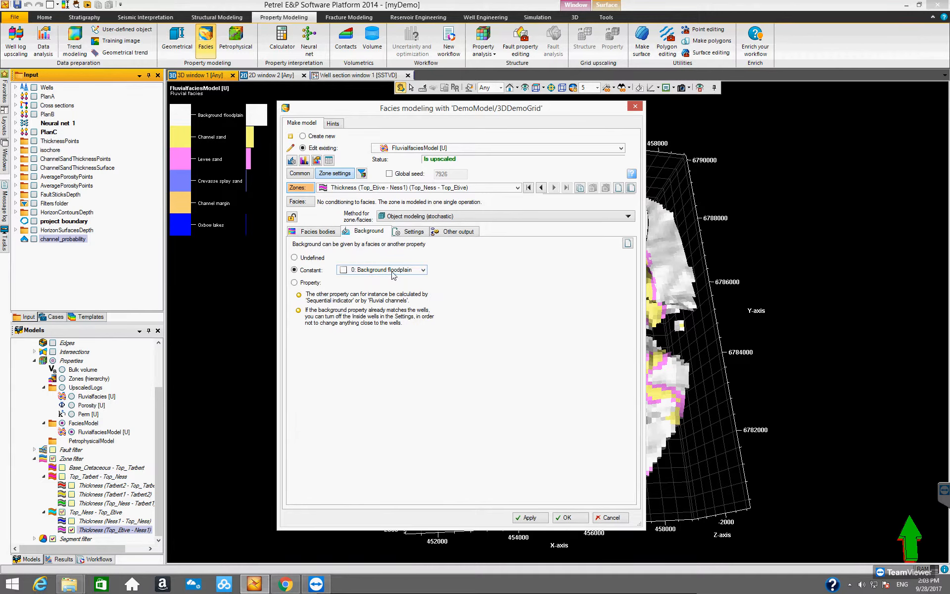
pyautogui.click(410, 232)
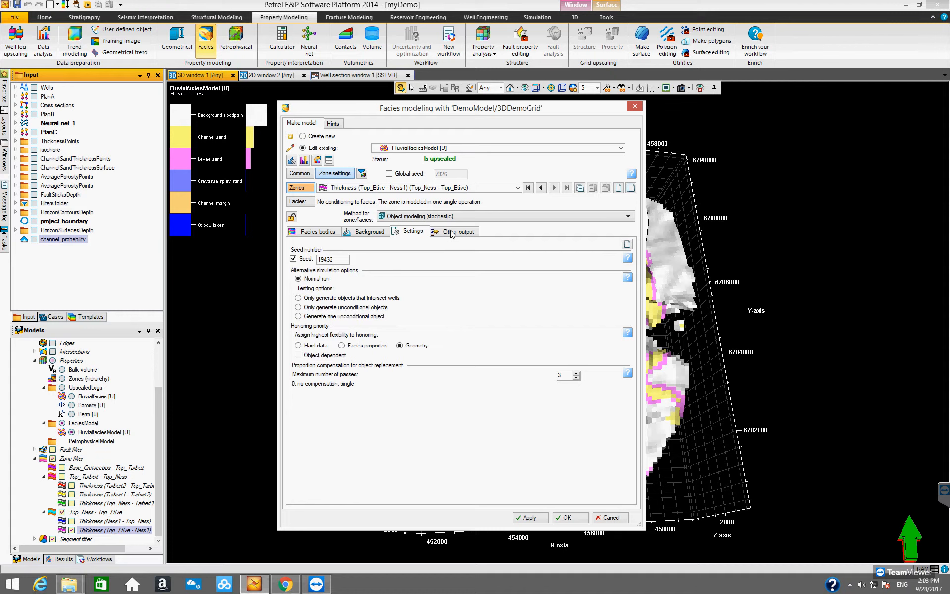
pyautogui.click(452, 233)
pyautogui.click(316, 231)
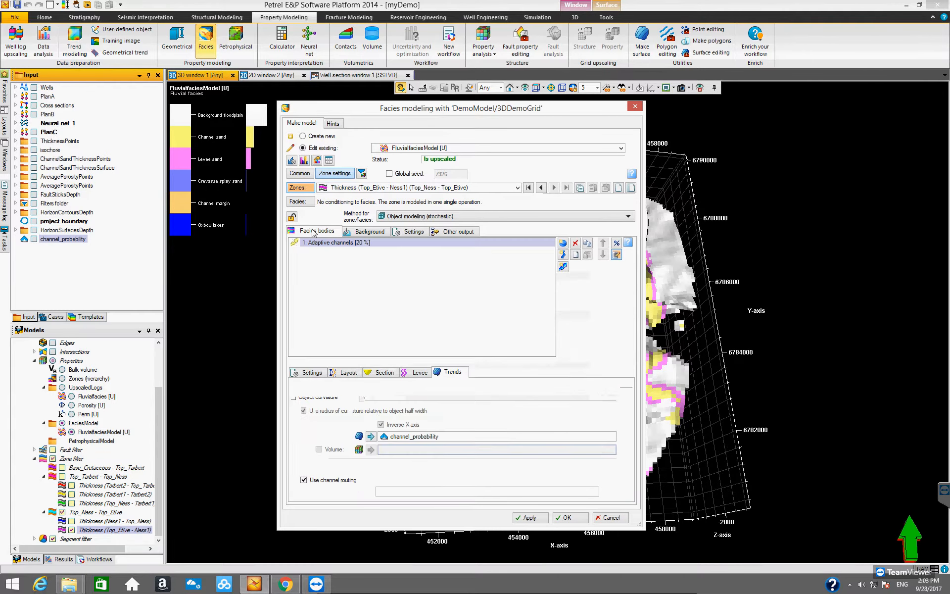
pyautogui.click(313, 375)
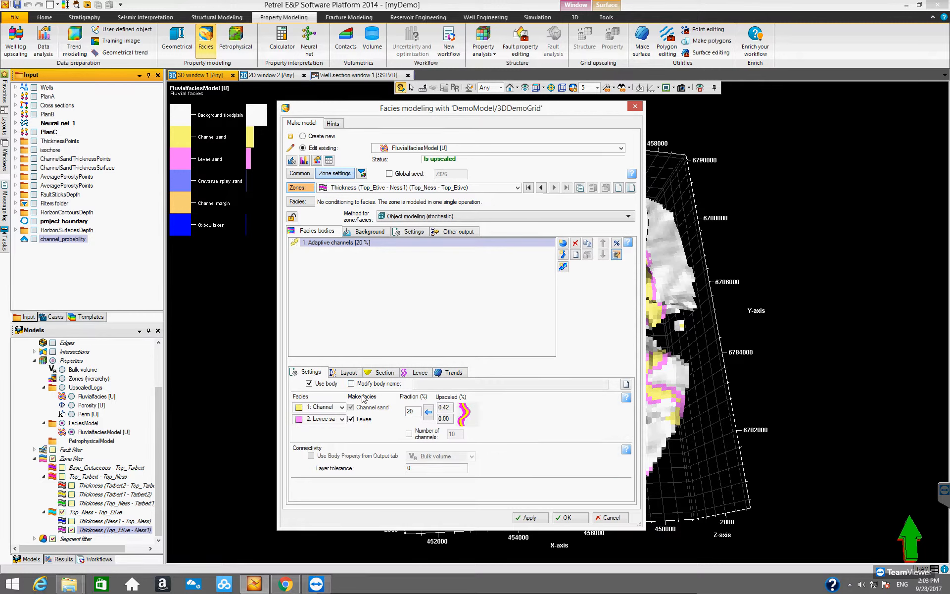
pyautogui.click(345, 374)
pyautogui.click(382, 372)
pyautogui.click(307, 372)
# - Run the facies modeling with the updated horizontal trend and refresh the Top_Elive zone display
pyautogui.click(565, 517)
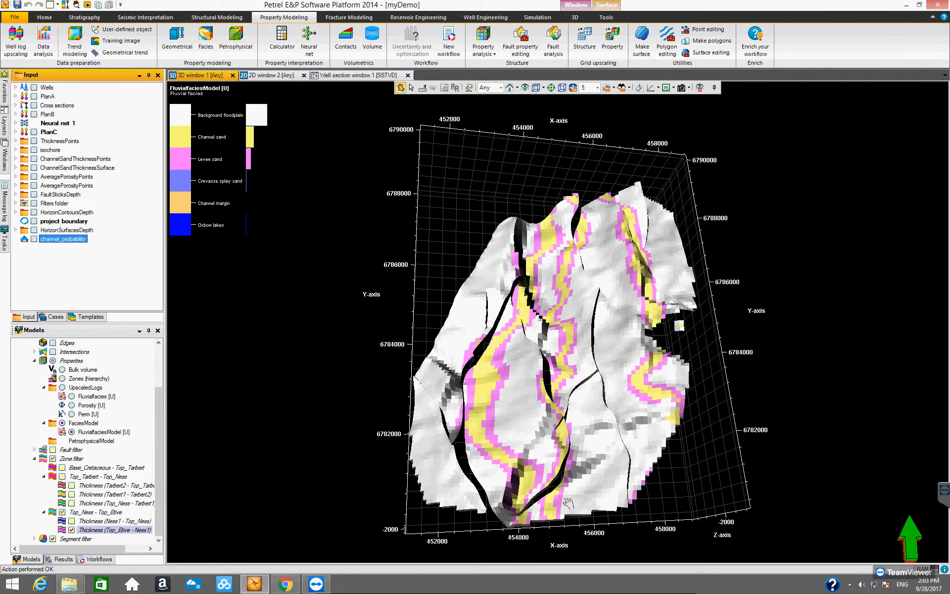
pyautogui.moveTo(484, 393); pyautogui.dragTo(457, 346)
pyautogui.click(72, 530)
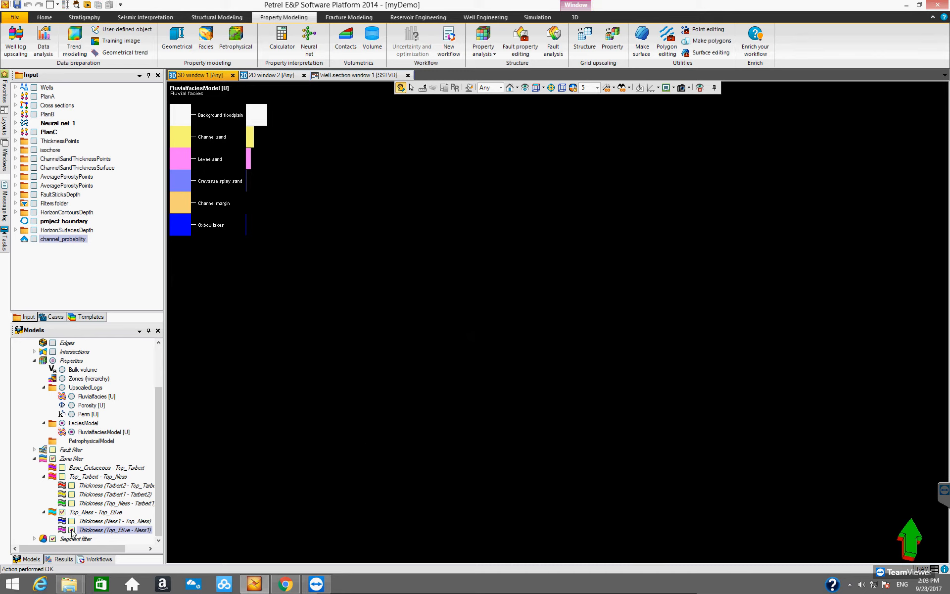
pyautogui.click(71, 530)
# - Compare the facies model viewed from above with the channel_probability map by switching between the 3D and 2D windows
pyautogui.moveTo(524, 453); pyautogui.dragTo(488, 450)
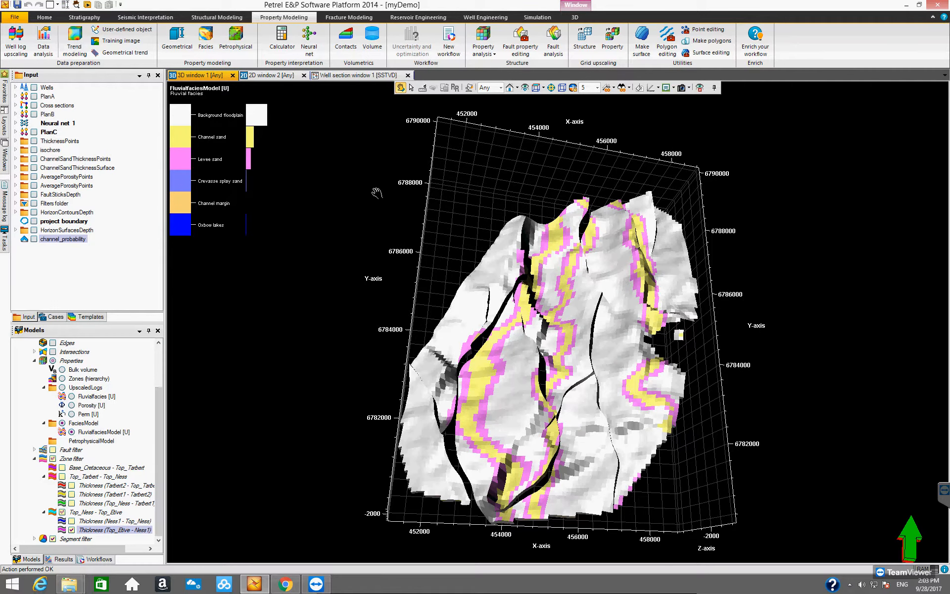
pyautogui.click(525, 89)
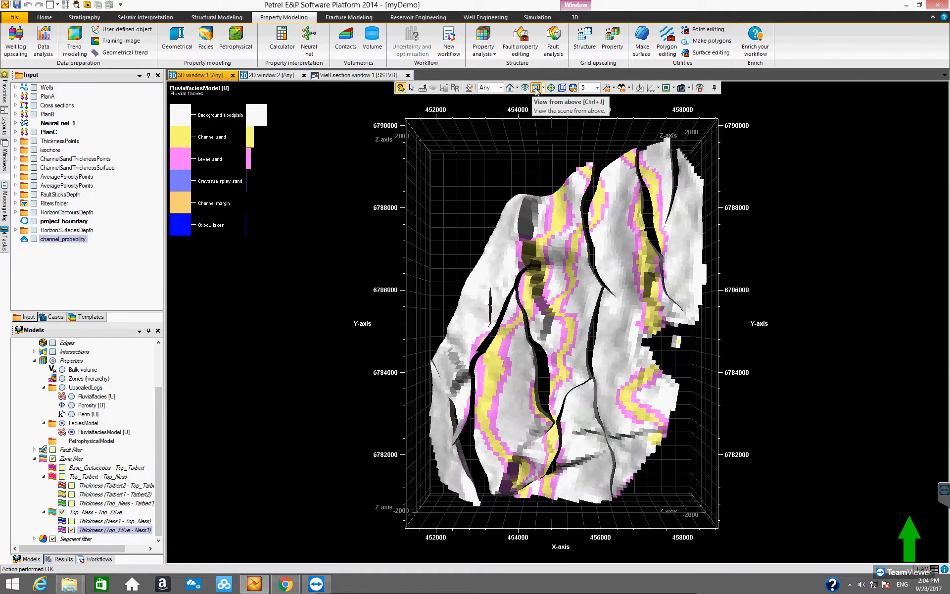
pyautogui.click(260, 75)
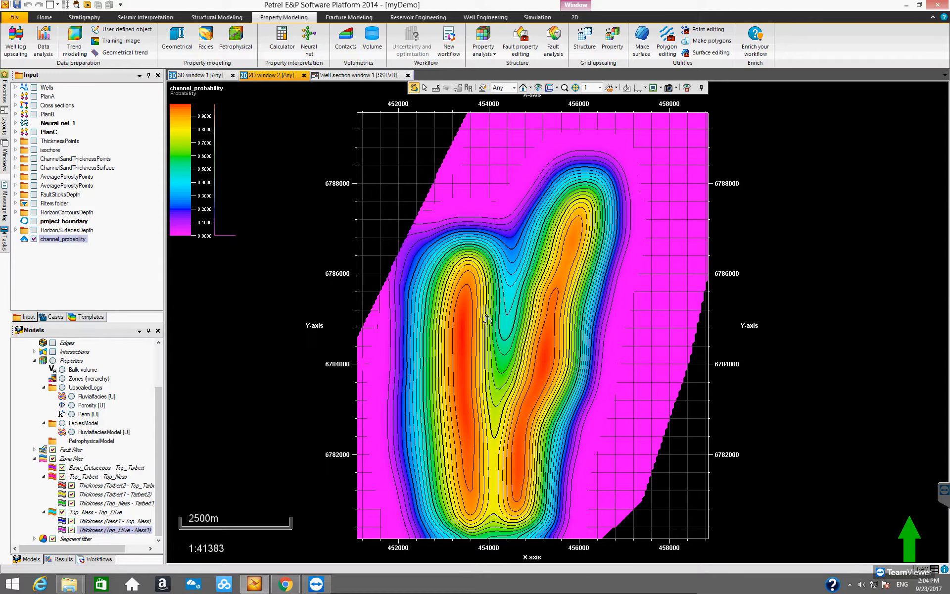
pyautogui.click(236, 76)
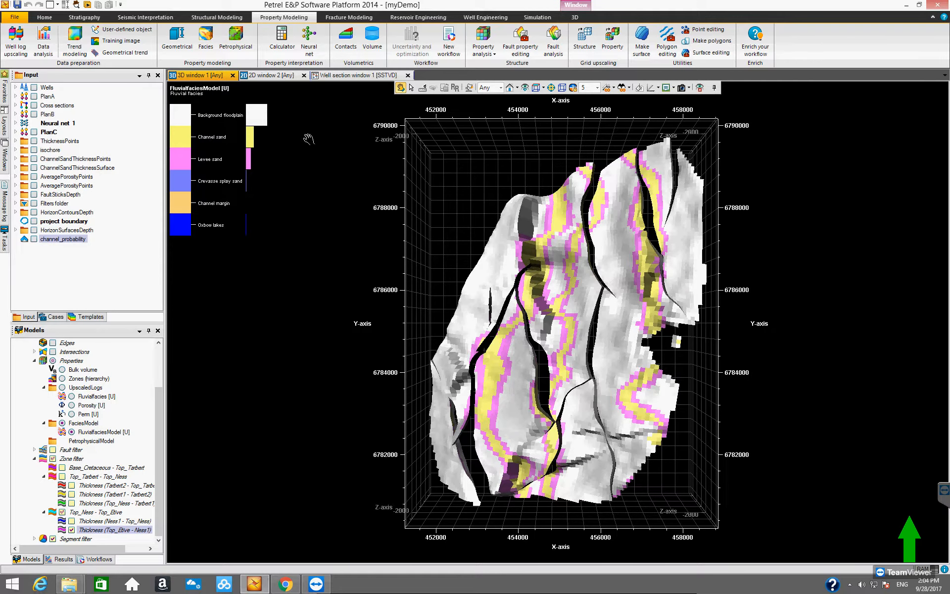
pyautogui.click(268, 75)
pyautogui.click(279, 74)
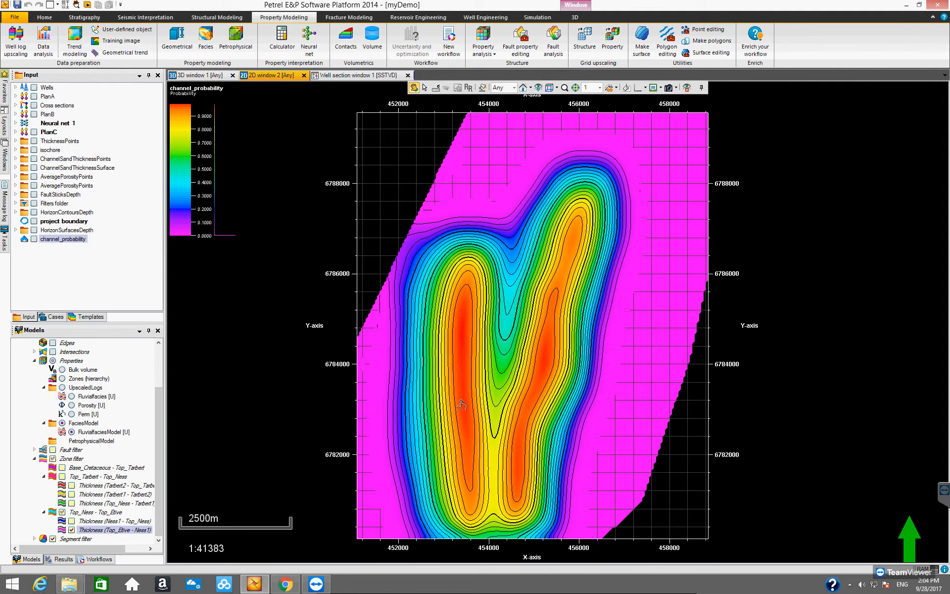
pyautogui.click(201, 75)
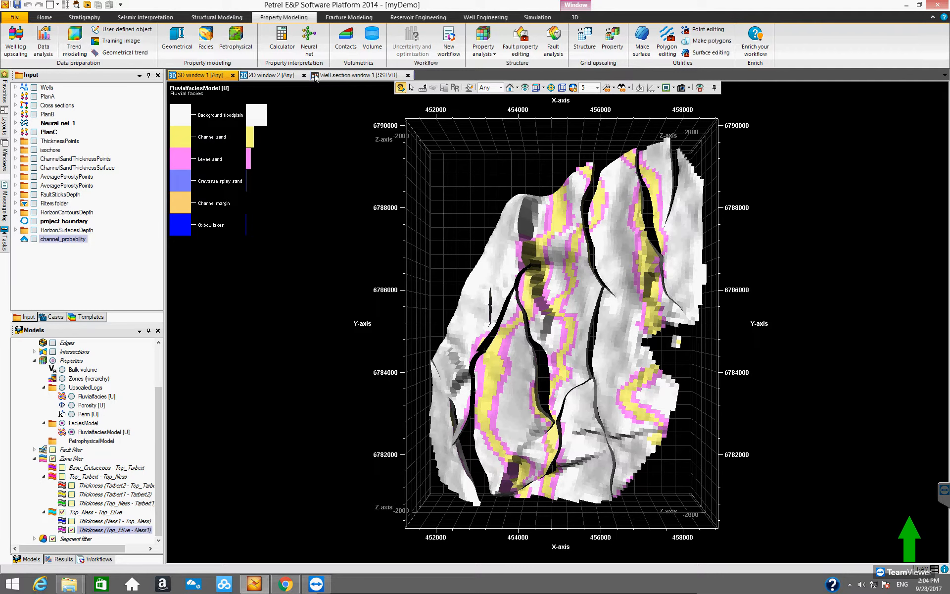
pyautogui.click(279, 75)
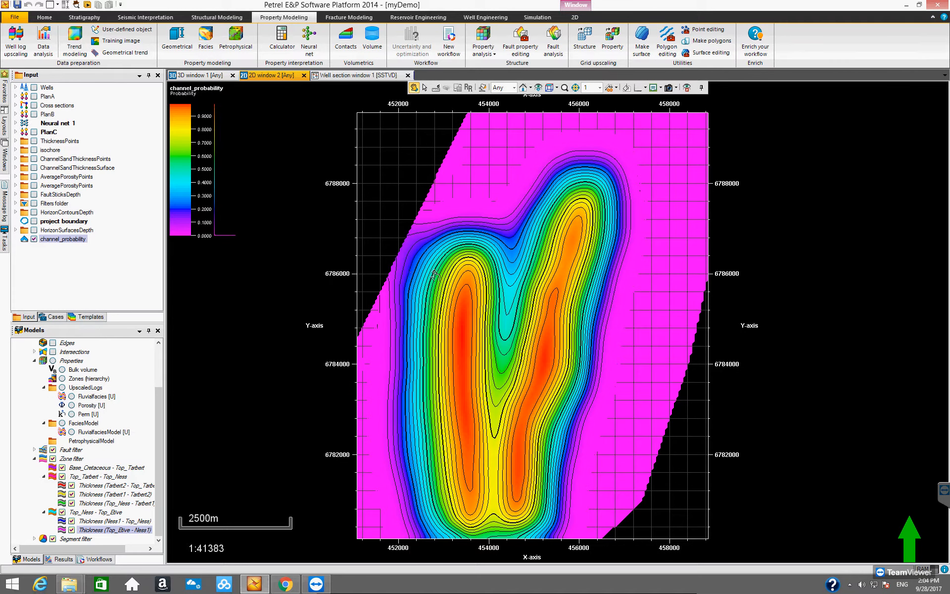
pyautogui.click(194, 76)
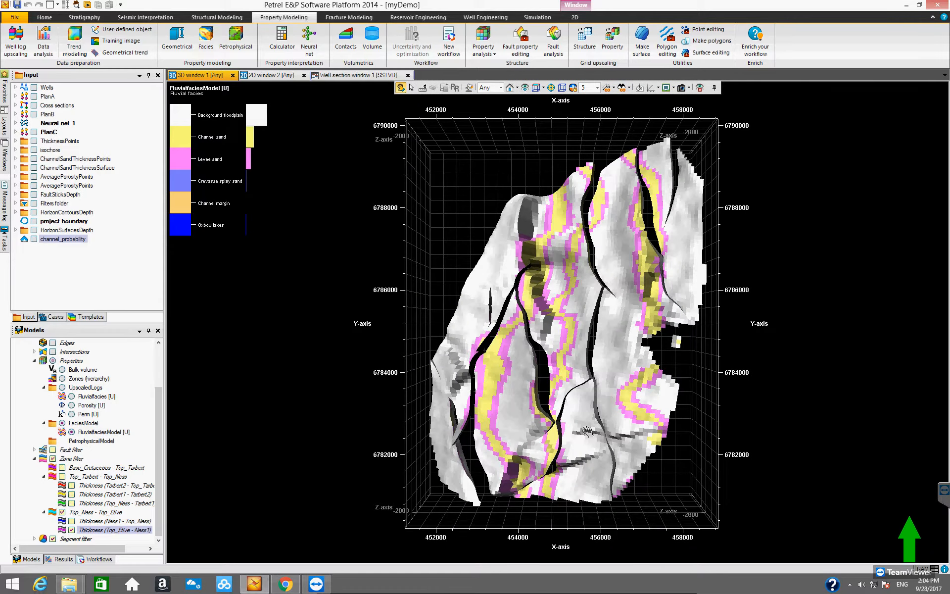
pyautogui.moveTo(581, 436); pyautogui.dragTo(527, 405)
# - Reopen Facies modeling and review the Trends settings of the Adaptive channels body
pyautogui.click(206, 40)
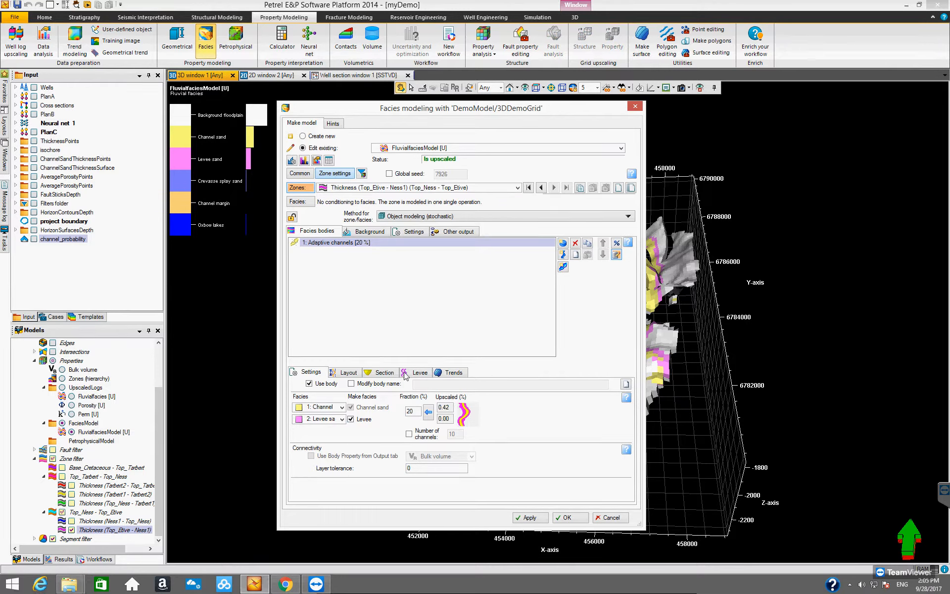
pyautogui.click(448, 372)
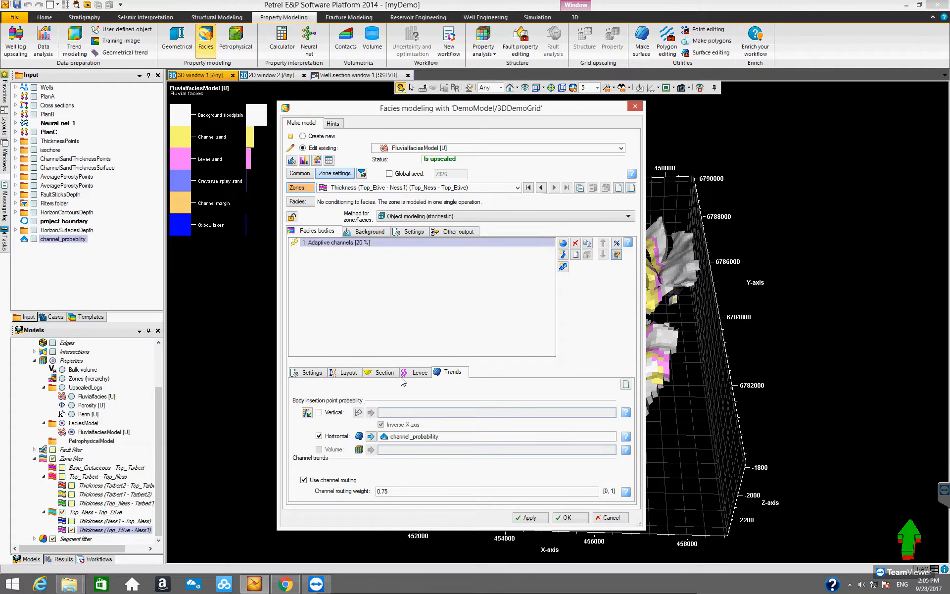
pyautogui.click(409, 318)
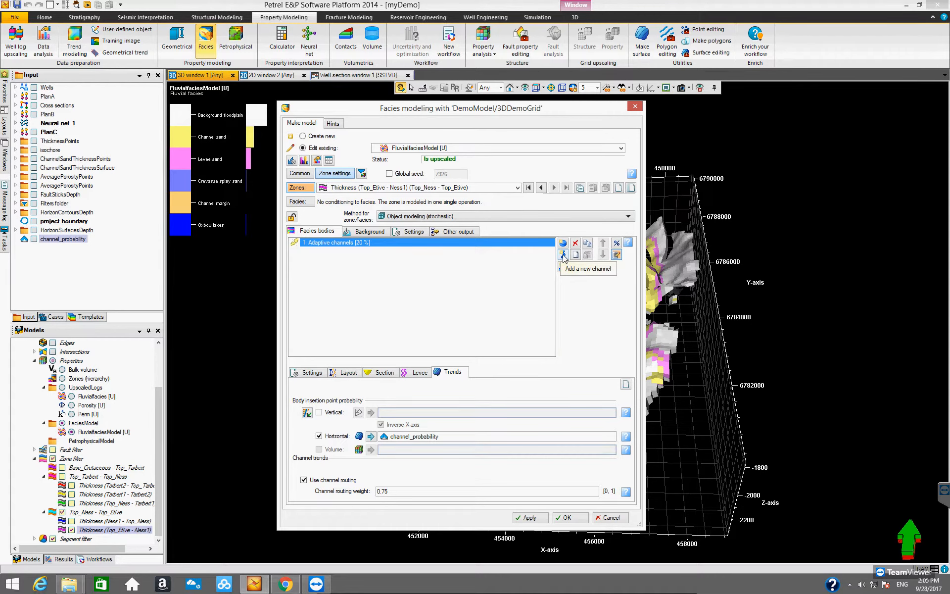
# - Add a Fluvial channels body to compare its trend options with Adaptive channels, remove it, and cancel the dialog
pyautogui.click(562, 255)
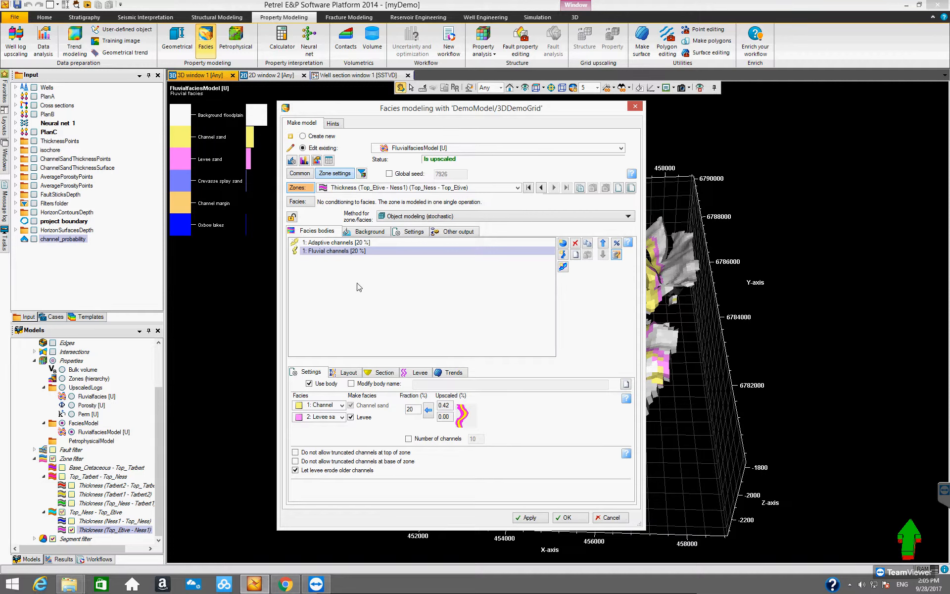
pyautogui.click(449, 372)
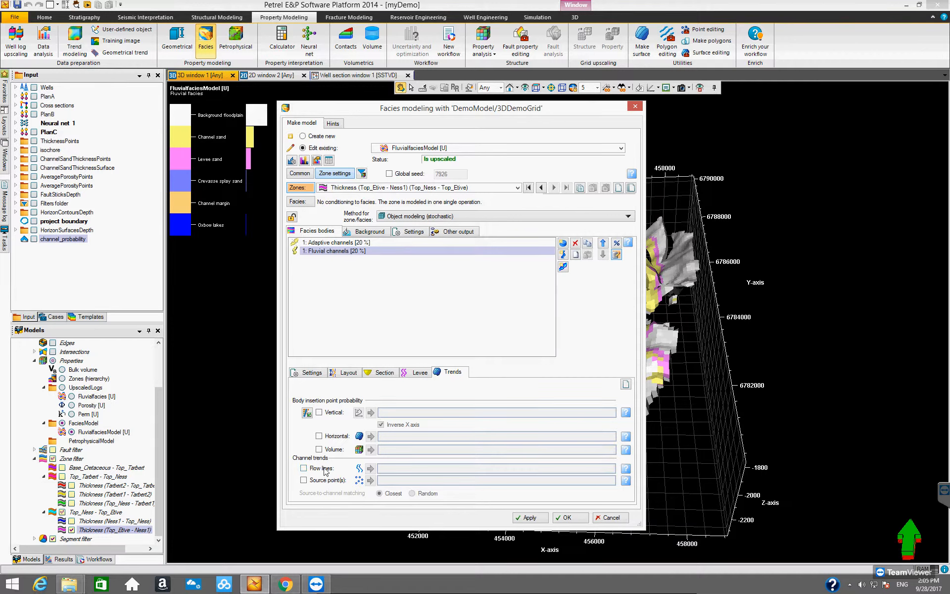
pyautogui.click(331, 252)
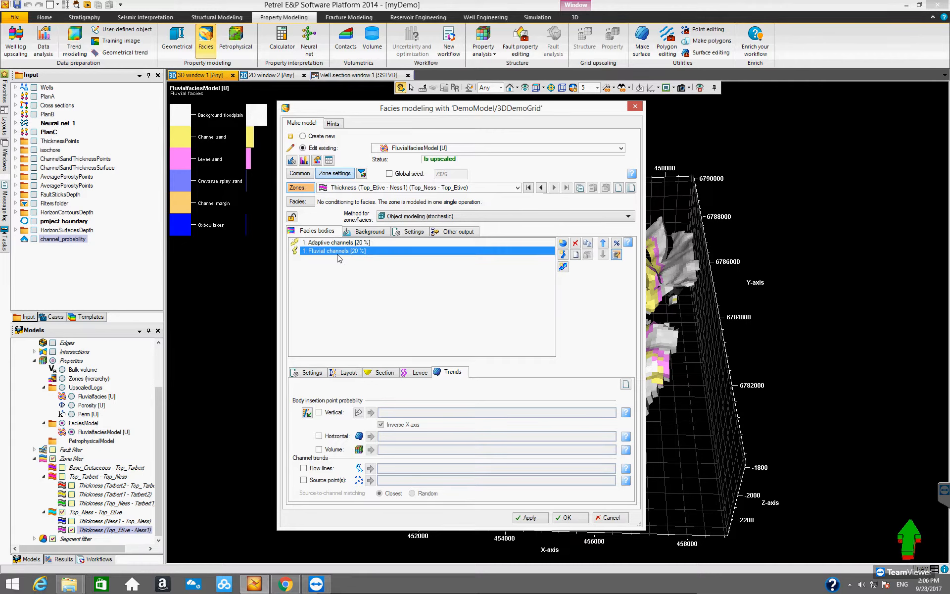
pyautogui.click(327, 242)
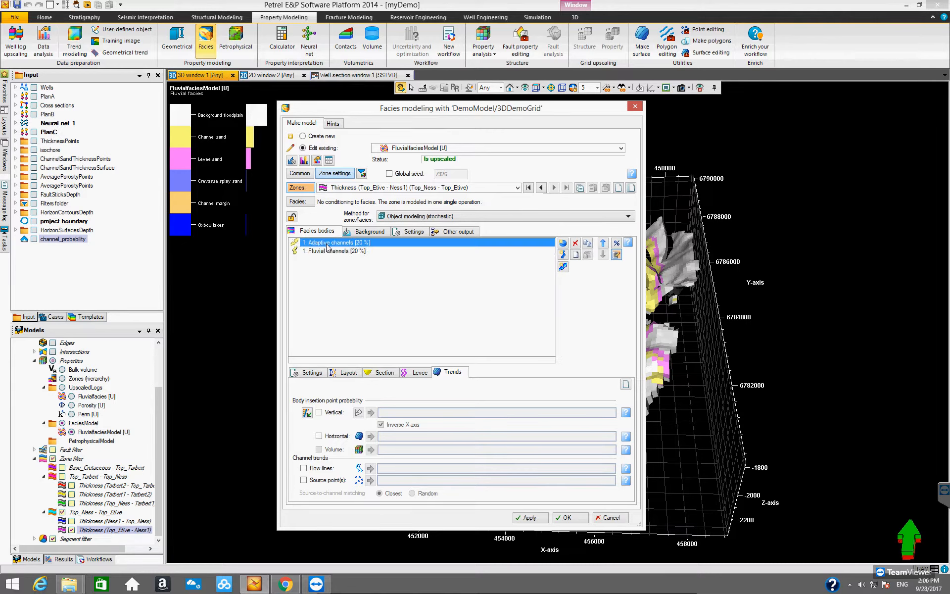
pyautogui.click(459, 374)
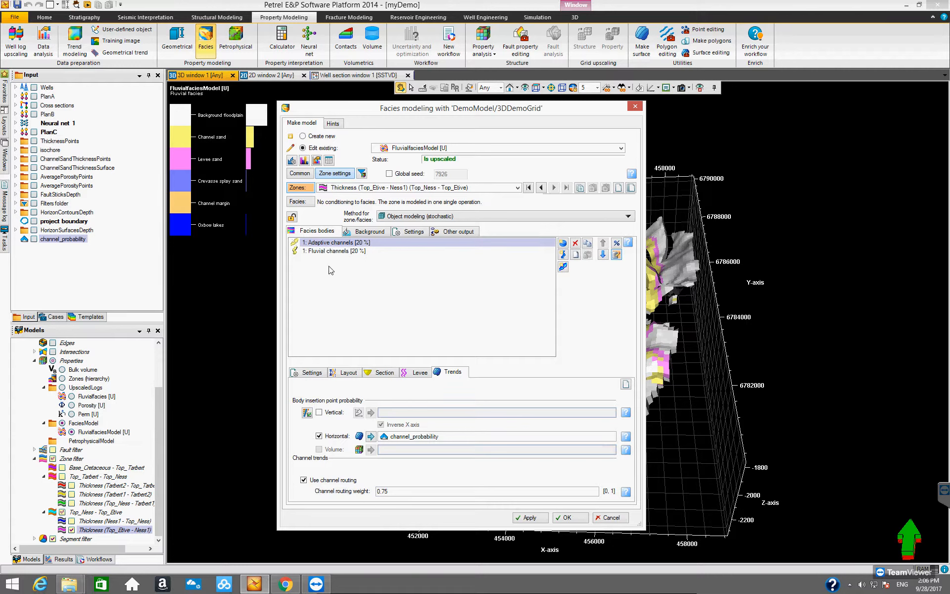
pyautogui.click(326, 251)
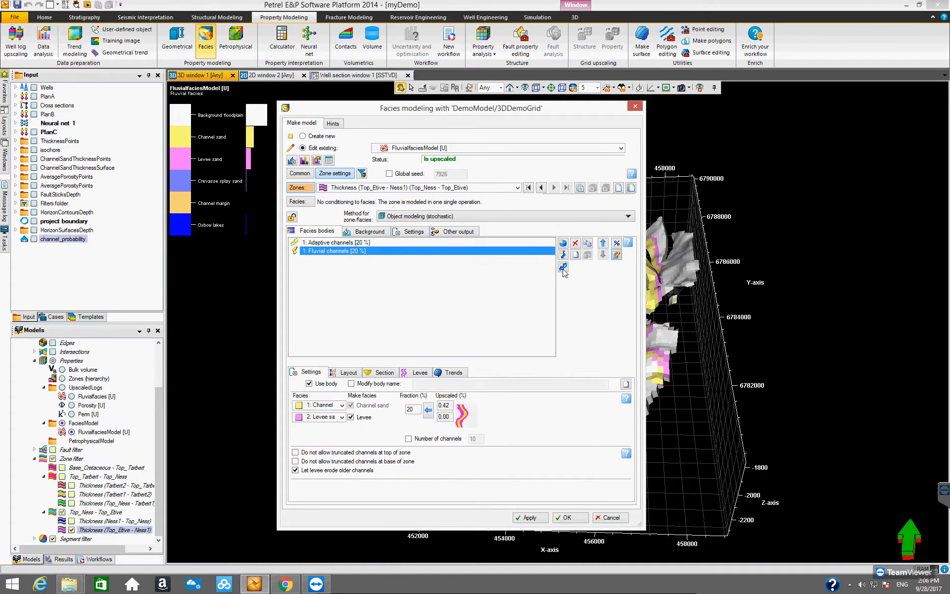
pyautogui.click(575, 243)
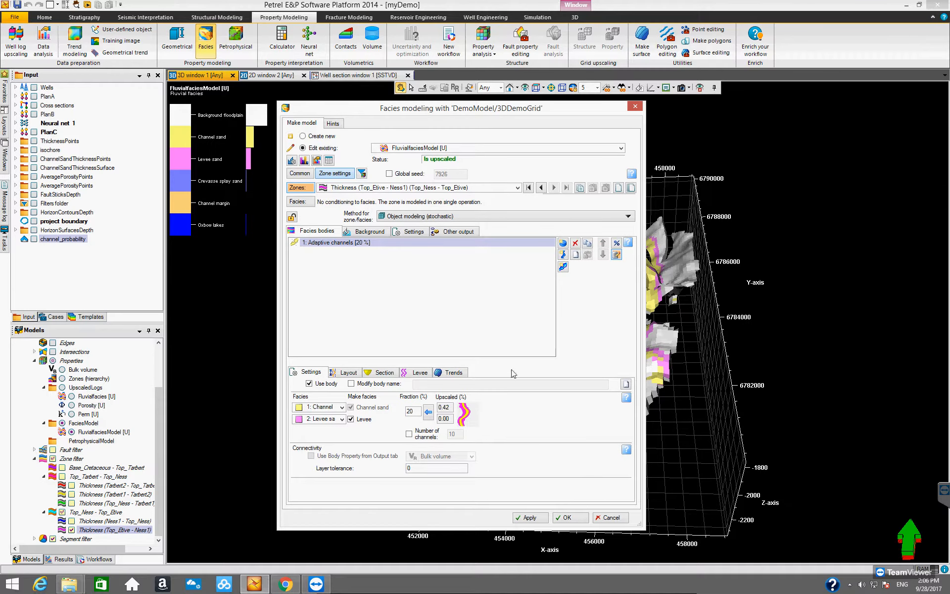
pyautogui.click(291, 218)
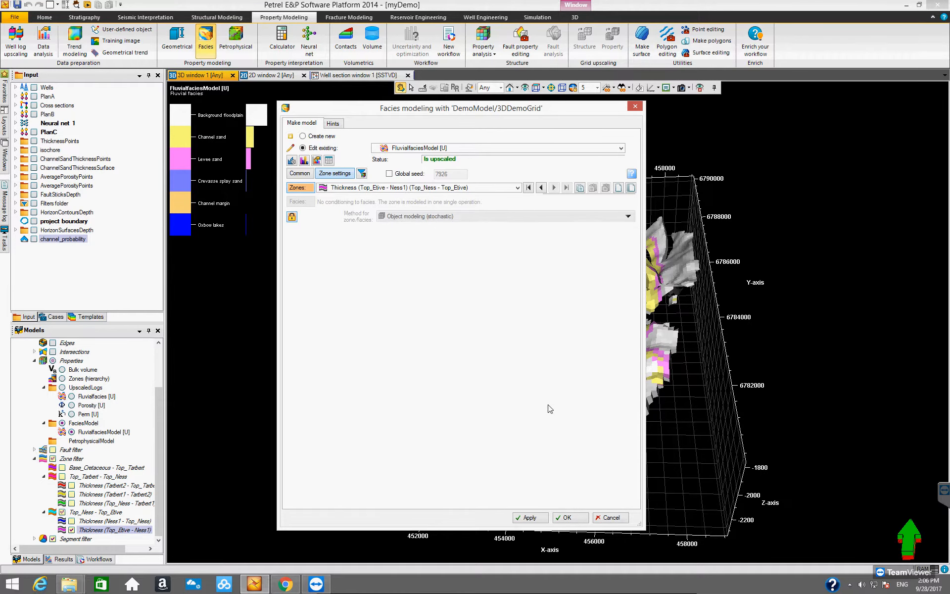
pyautogui.click(603, 517)
# - Turn off the zone filter to display the full facies model in 3D
pyautogui.moveTo(555, 391); pyautogui.dragTo(538, 364)
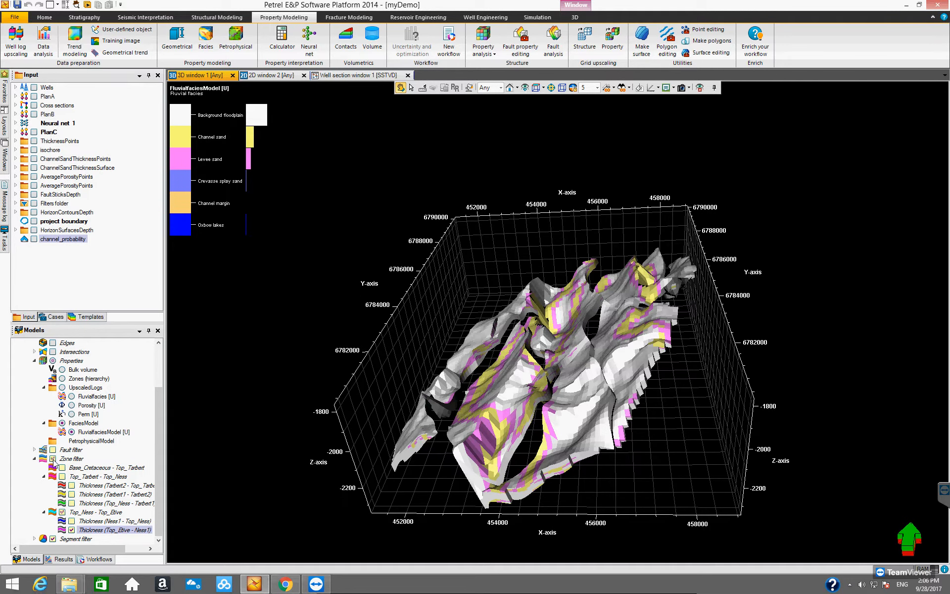
pyautogui.click(53, 459)
pyautogui.click(52, 458)
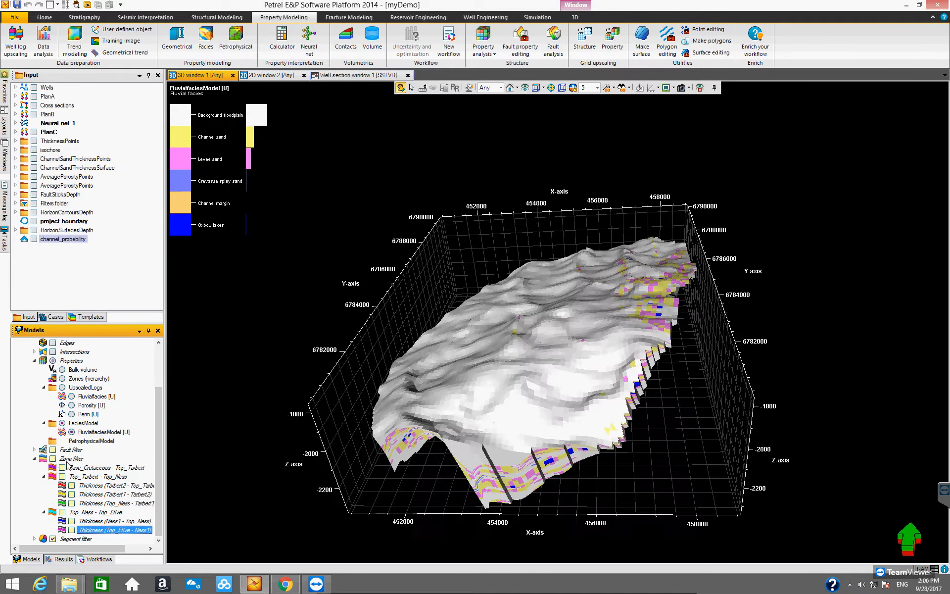
# - Orbit the facies model, then filter it to show only the Thickness (Tarbet2 - Top_Tarbet) zone
pyautogui.moveTo(534, 452); pyautogui.dragTo(488, 323)
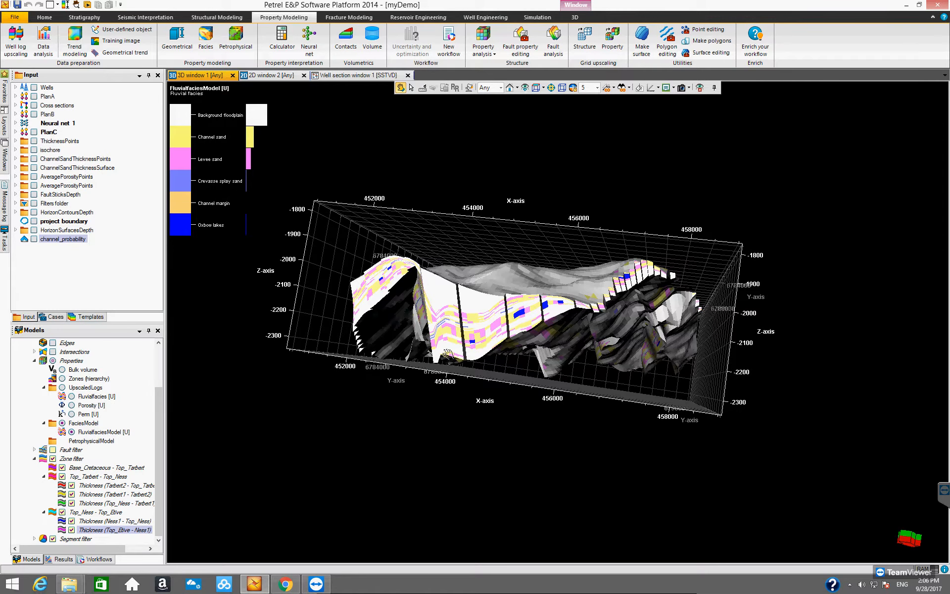
pyautogui.moveTo(398, 375); pyautogui.dragTo(373, 437)
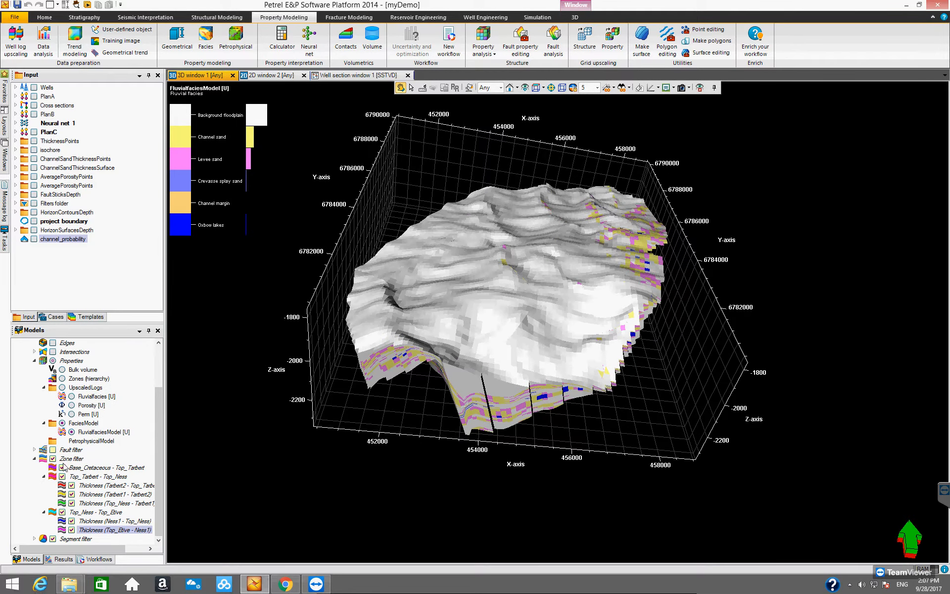
pyautogui.moveTo(560, 310); pyautogui.dragTo(453, 380)
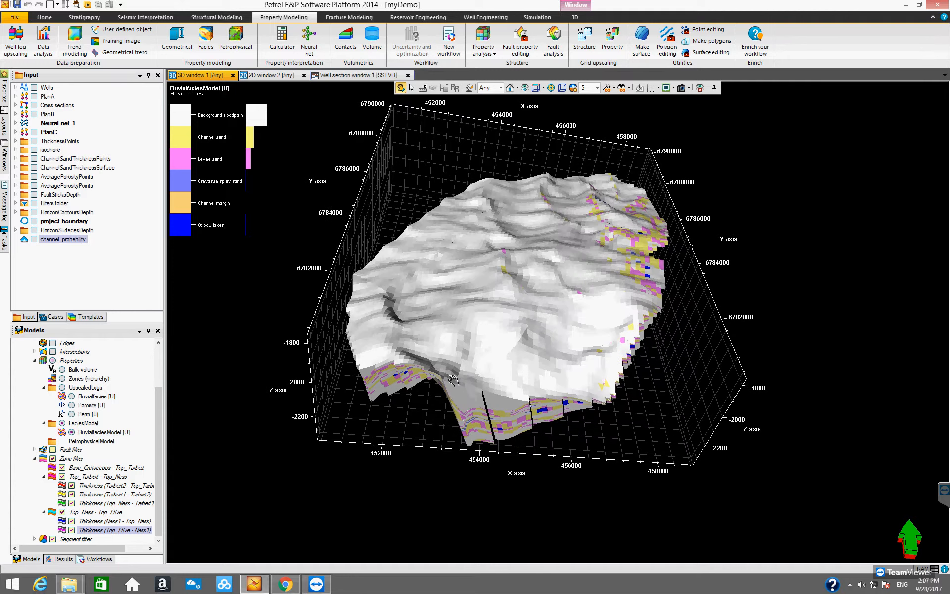
pyautogui.click(63, 476)
pyautogui.click(62, 512)
pyautogui.moveTo(481, 338); pyautogui.dragTo(411, 393)
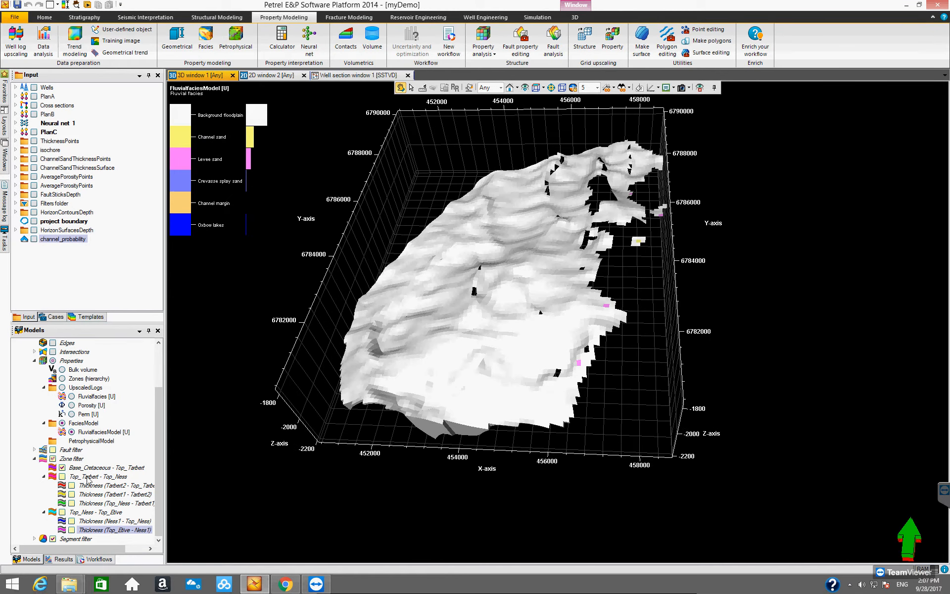
pyautogui.click(71, 485)
pyautogui.click(72, 486)
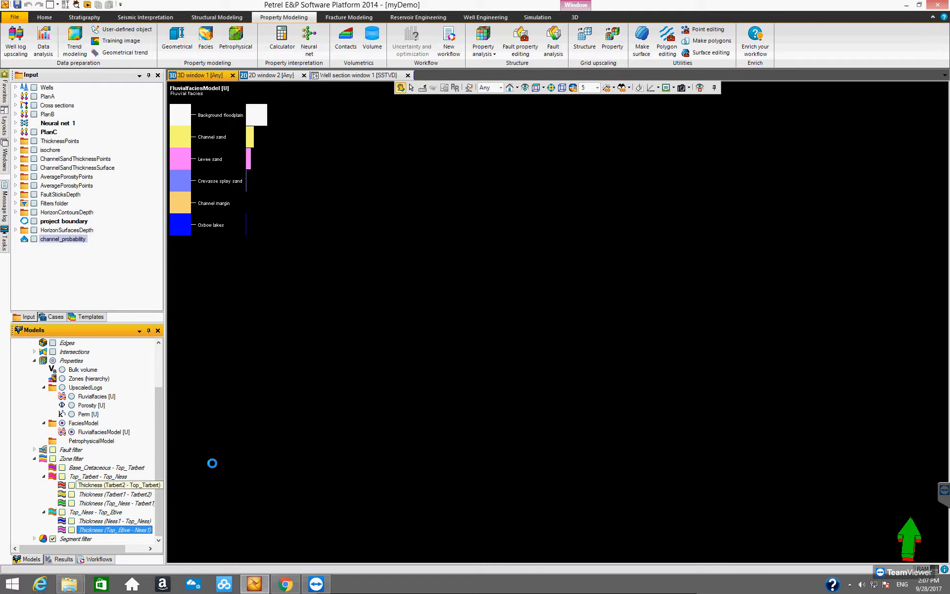
pyautogui.moveTo(494, 350); pyautogui.dragTo(526, 463)
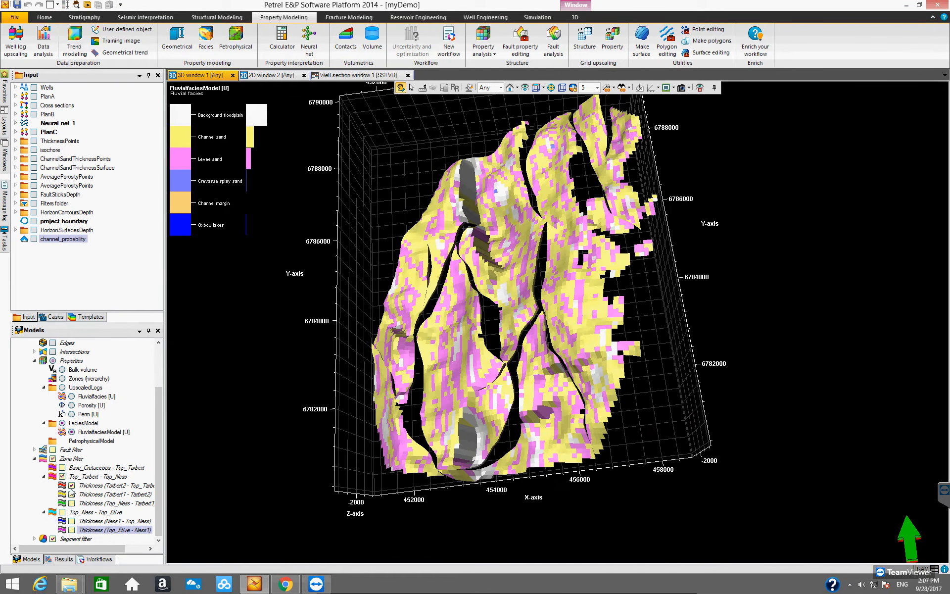
# - Step the zone filter through the Thickness (Tarbet1 - Tarbet2) and Thickness (Top_Ness - Tarbet1) zones, viewing each
pyautogui.click(71, 485)
pyautogui.click(71, 494)
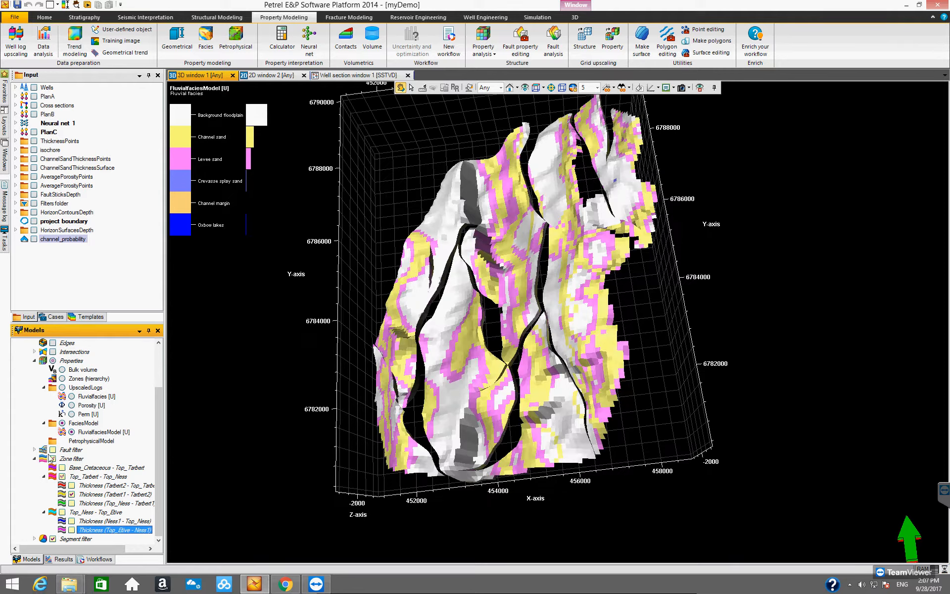
pyautogui.moveTo(585, 387); pyautogui.dragTo(530, 344)
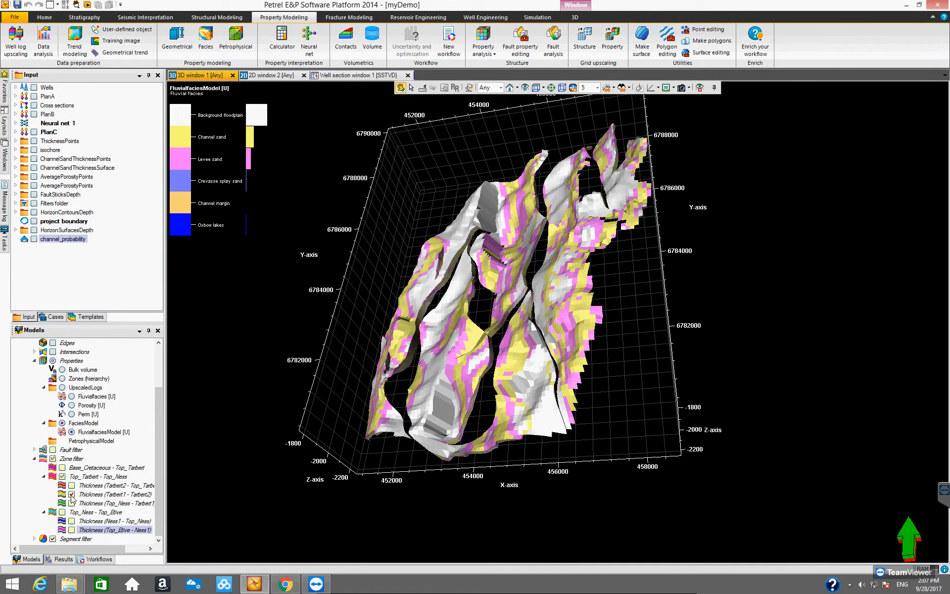
pyautogui.click(71, 495)
pyautogui.click(71, 502)
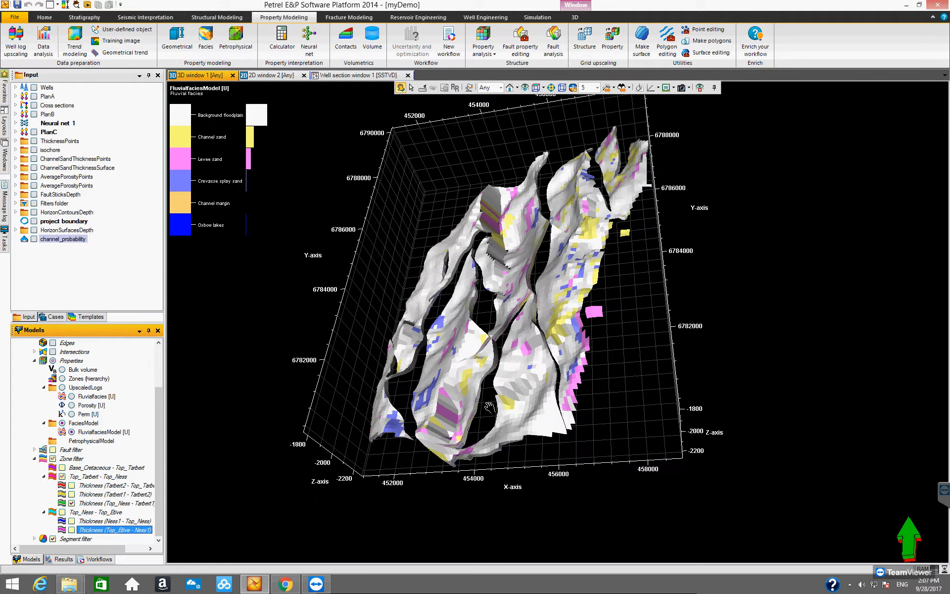
pyautogui.moveTo(559, 400); pyautogui.dragTo(474, 369)
# - Step the zone filter through the Thickness (Ness1 - Top_Ness) and Thickness (Top_Etive - Ness1) zones, viewing each
pyautogui.click(72, 503)
pyautogui.click(71, 520)
pyautogui.moveTo(532, 429); pyautogui.dragTo(529, 368)
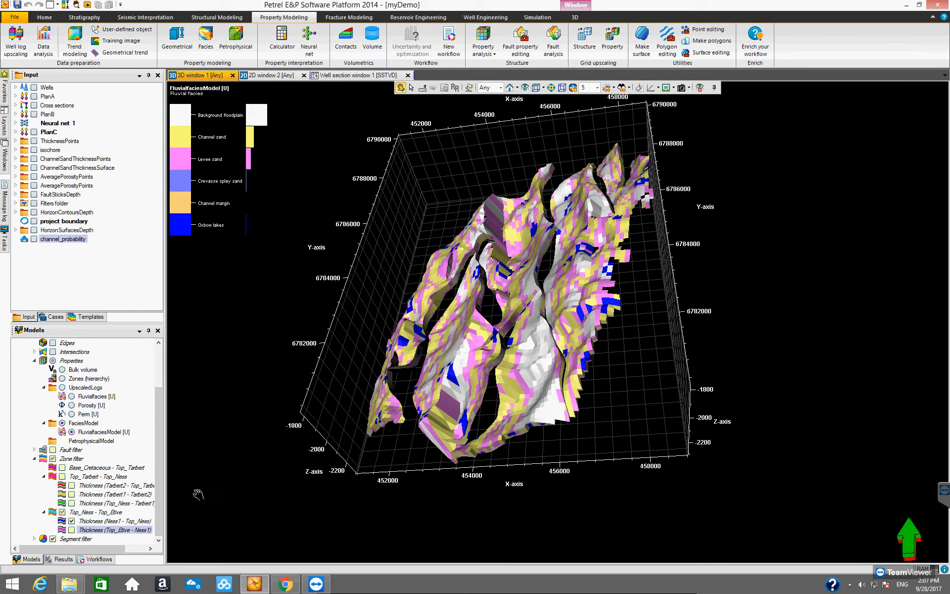
pyautogui.click(71, 521)
pyautogui.click(72, 529)
pyautogui.moveTo(535, 435); pyautogui.dragTo(449, 411)
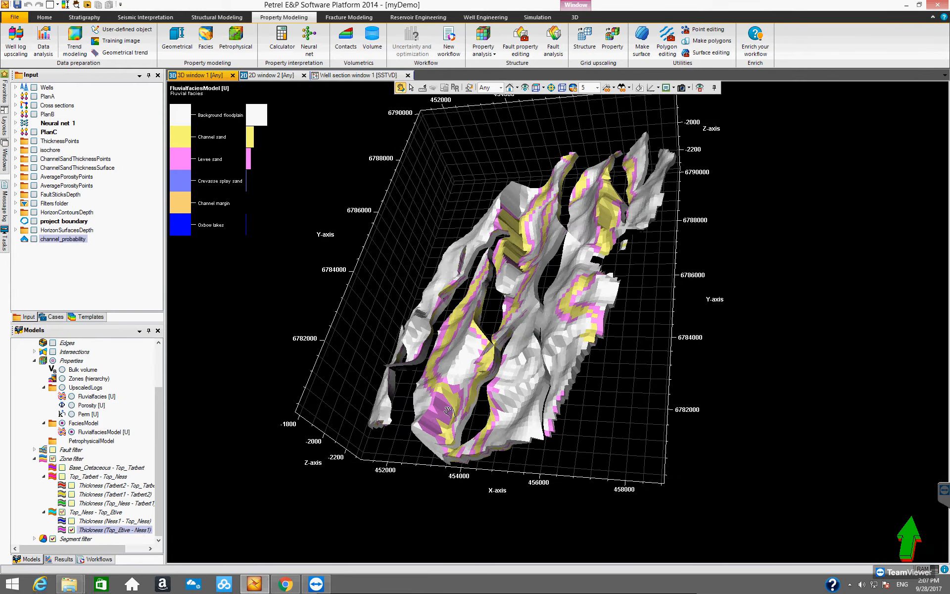
# - Turn off the zone filter and orbit around the full facies model
pyautogui.click(71, 530)
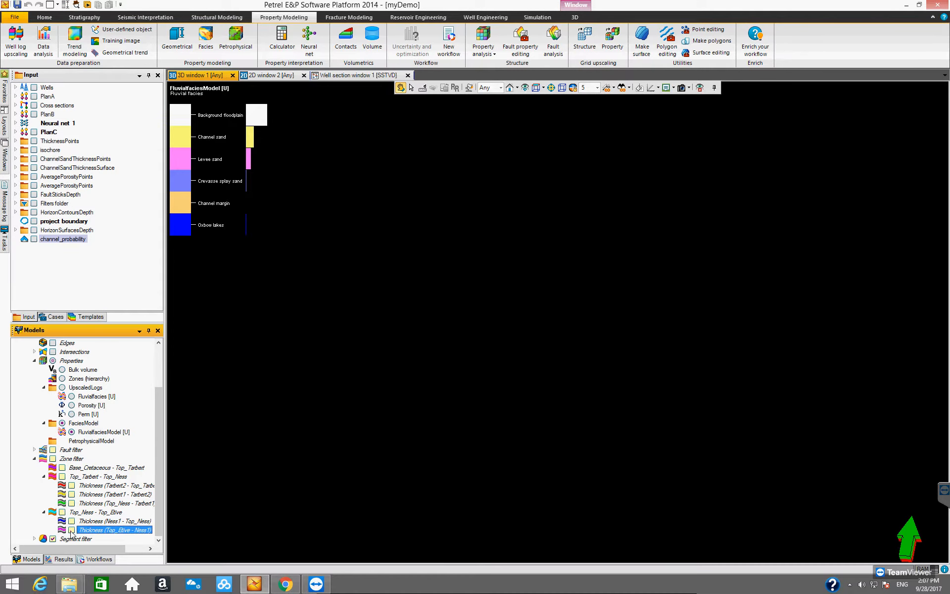
pyautogui.click(52, 458)
pyautogui.moveTo(465, 380); pyautogui.dragTo(336, 440)
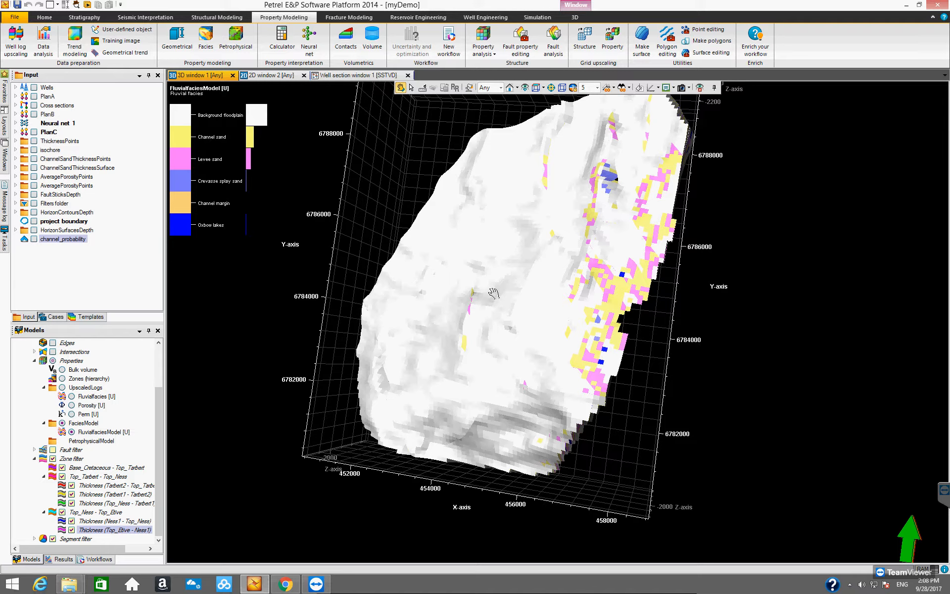
pyautogui.moveTo(485, 328); pyautogui.dragTo(544, 285)
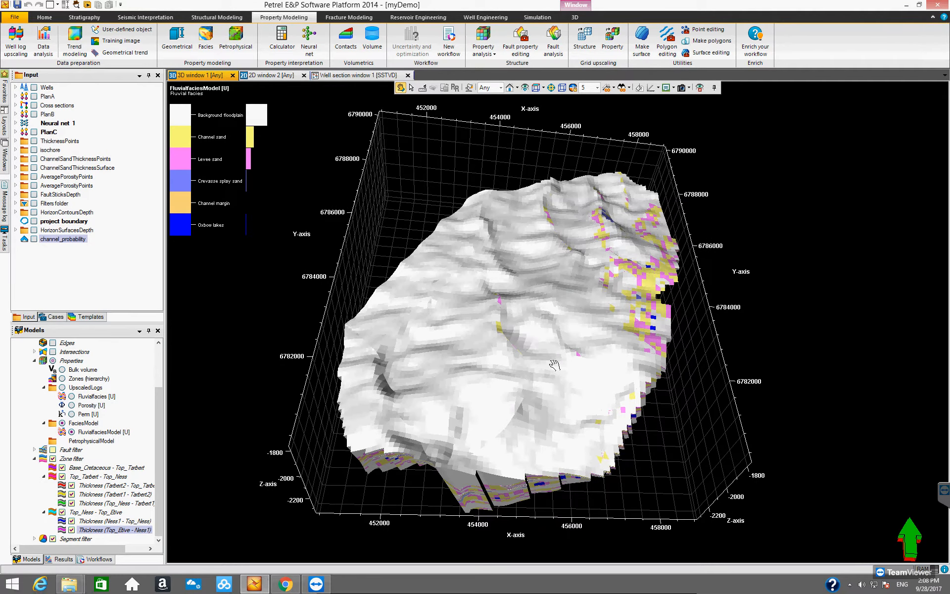
pyautogui.moveTo(554, 365); pyautogui.dragTo(352, 241)
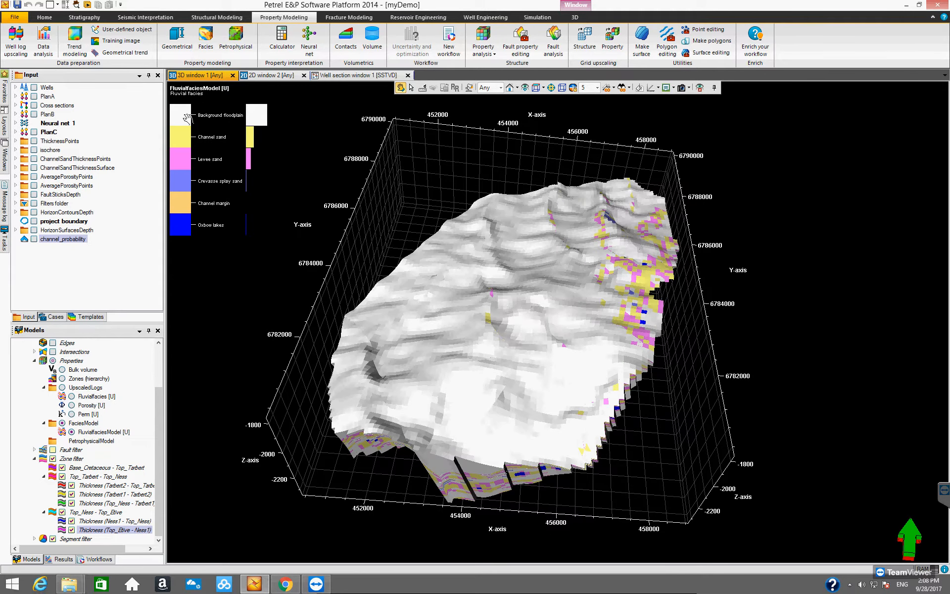
# - Open the player toolbox, move it beside the 3D view, and switch to the Property player
pyautogui.click(87, 5)
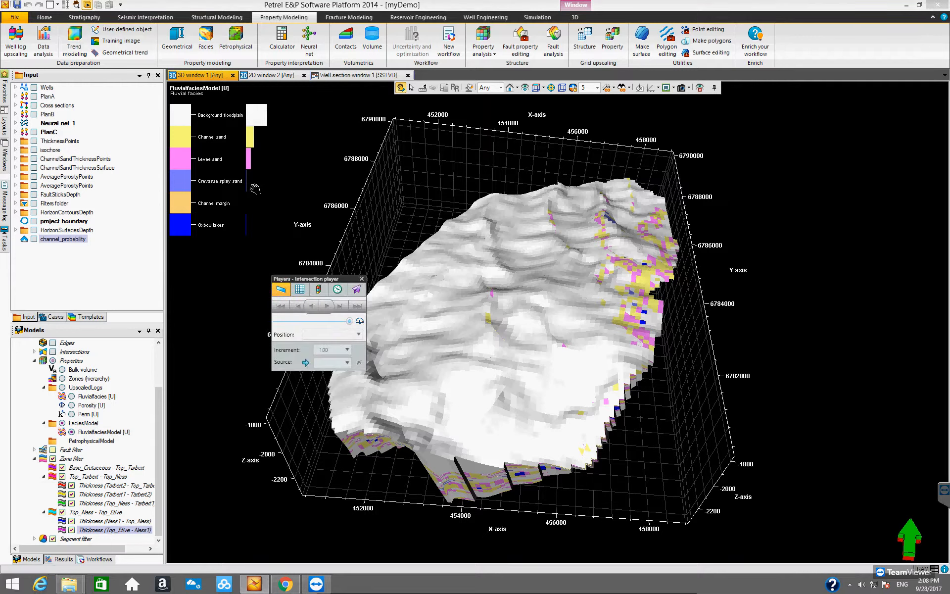
pyautogui.moveTo(321, 279); pyautogui.dragTo(814, 167)
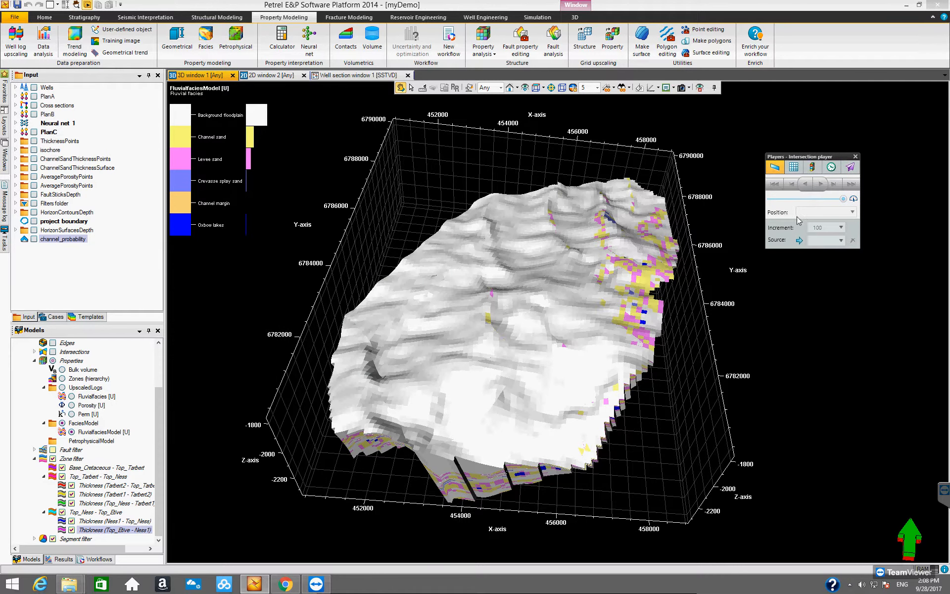
pyautogui.click(793, 169)
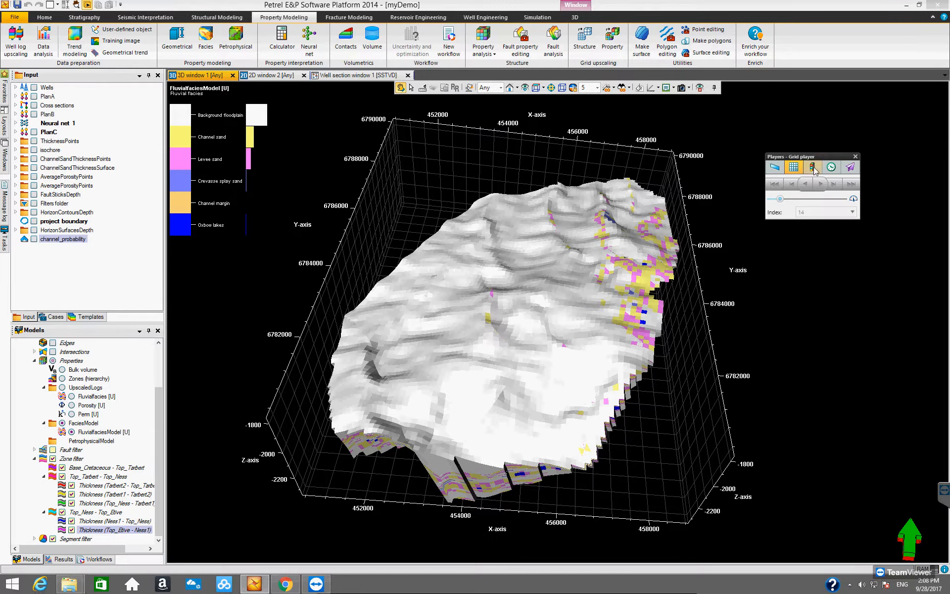
pyautogui.click(814, 168)
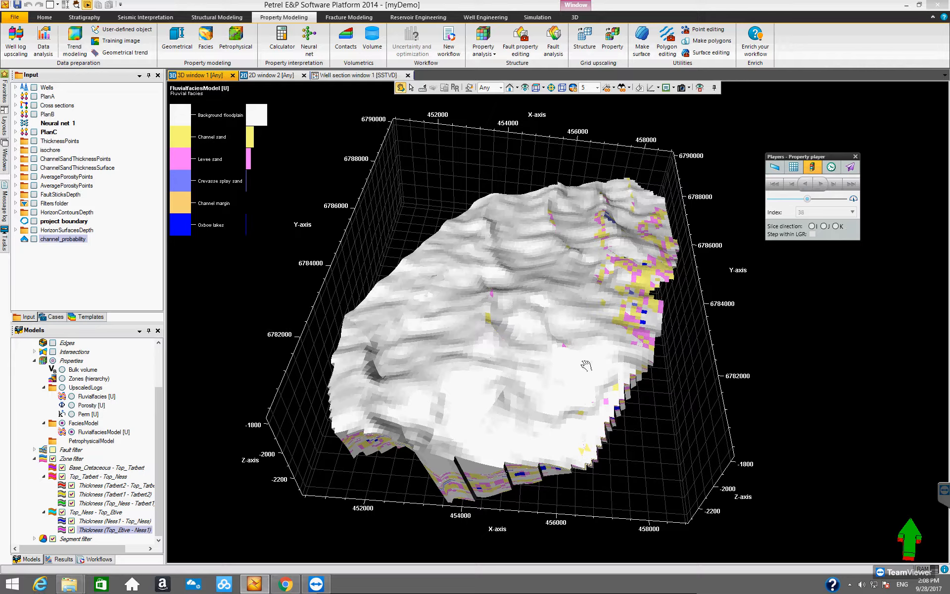
# - Set the property player's slice direction to I to show a single I slice of the facies model
pyautogui.moveTo(585, 345); pyautogui.dragTo(623, 316)
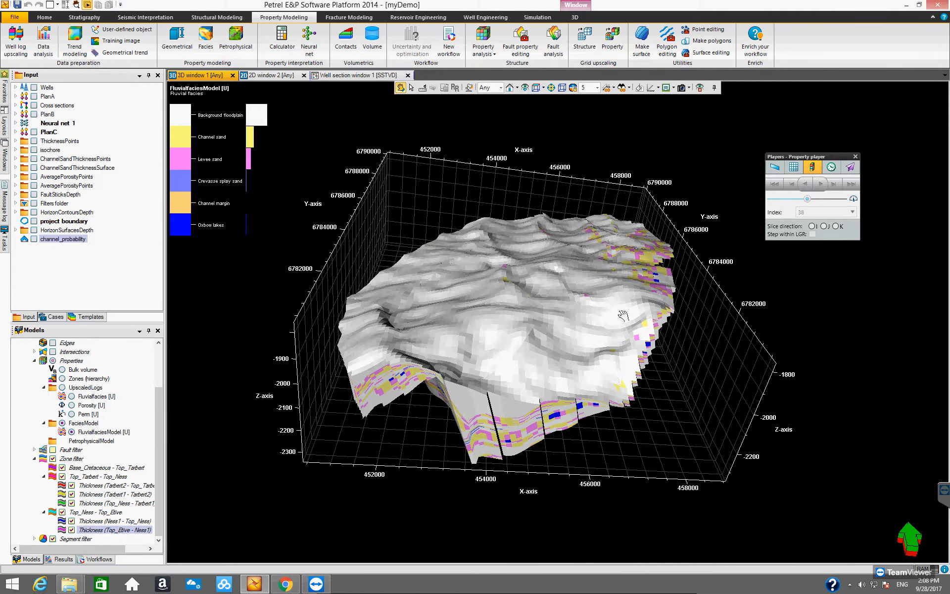
pyautogui.moveTo(541, 347); pyautogui.dragTo(576, 355)
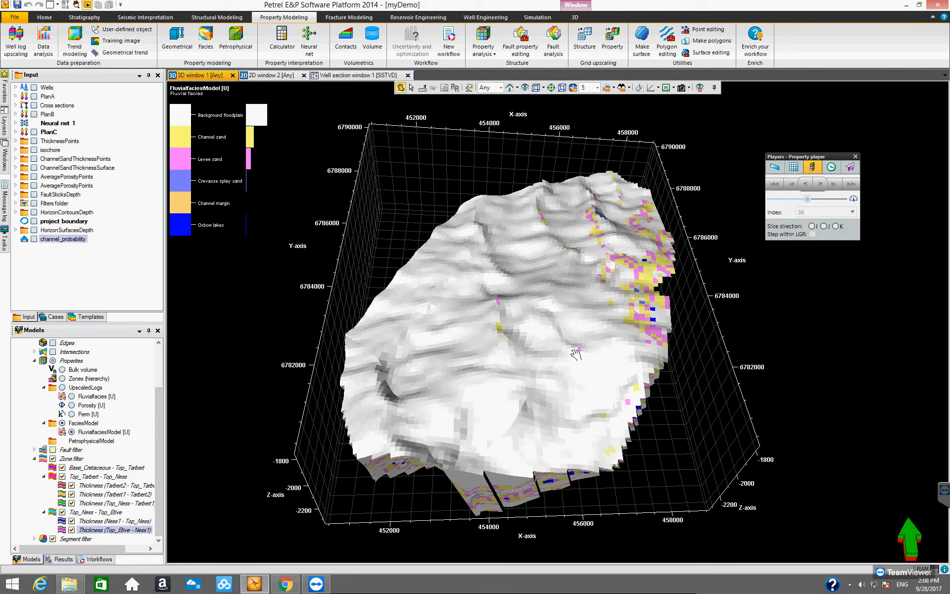
pyautogui.click(812, 226)
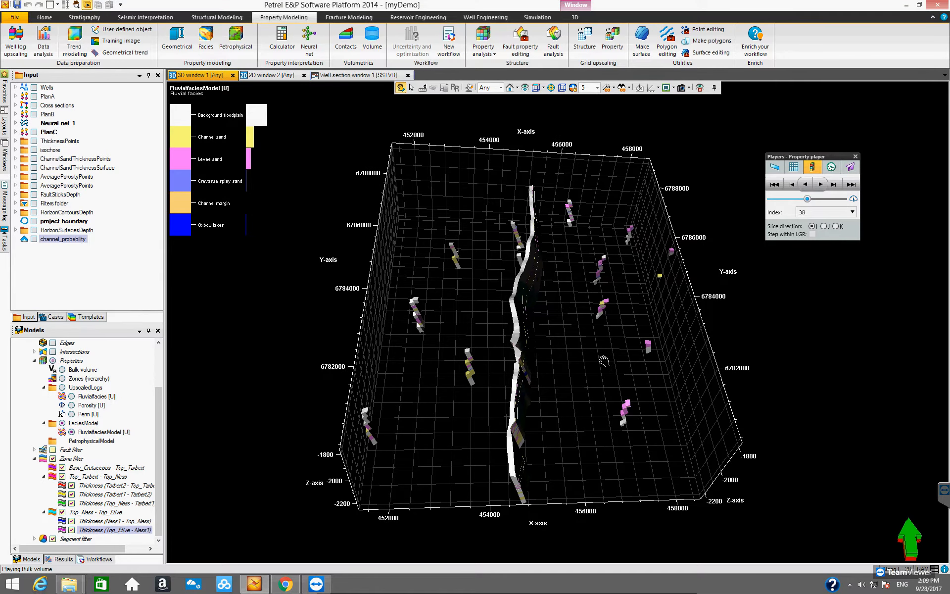
# - Orbit and zoom onto the I slice, then play the property slice backwards and pause it
pyautogui.moveTo(604, 360); pyautogui.dragTo(593, 350)
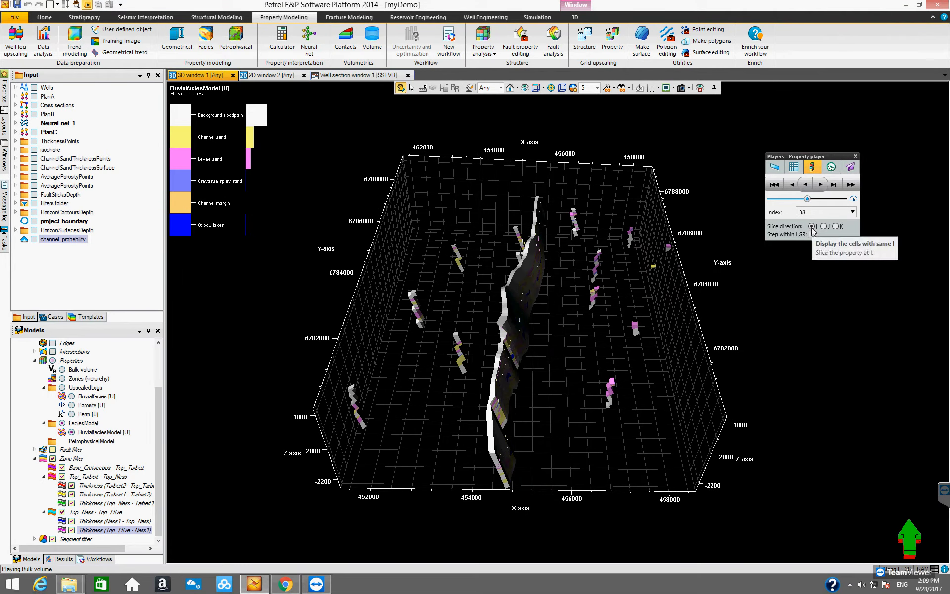
pyautogui.moveTo(551, 365); pyautogui.dragTo(433, 335)
pyautogui.moveTo(615, 302); pyautogui.dragTo(479, 360)
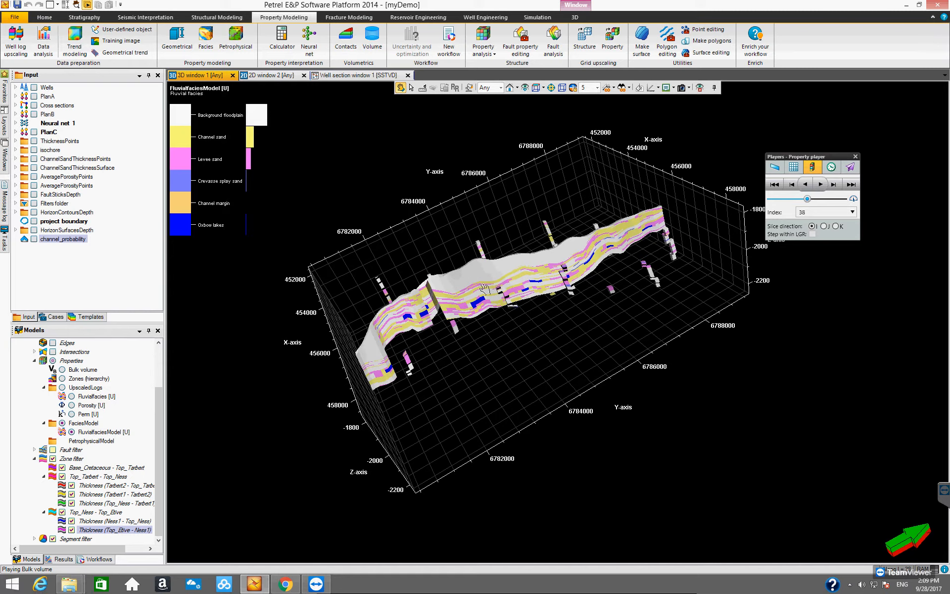
pyautogui.moveTo(585, 337); pyautogui.dragTo(477, 319)
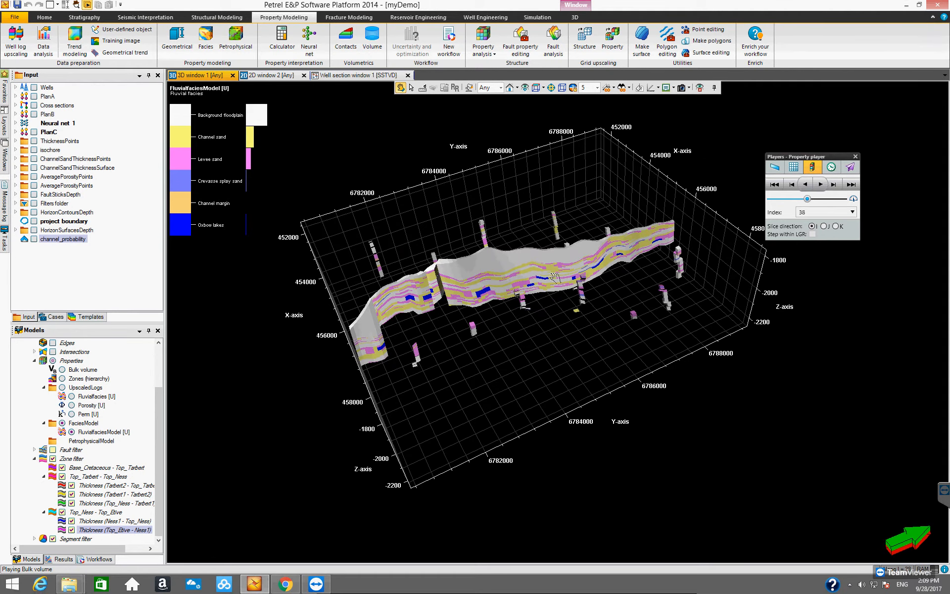
pyautogui.scroll(5, 629, 335)
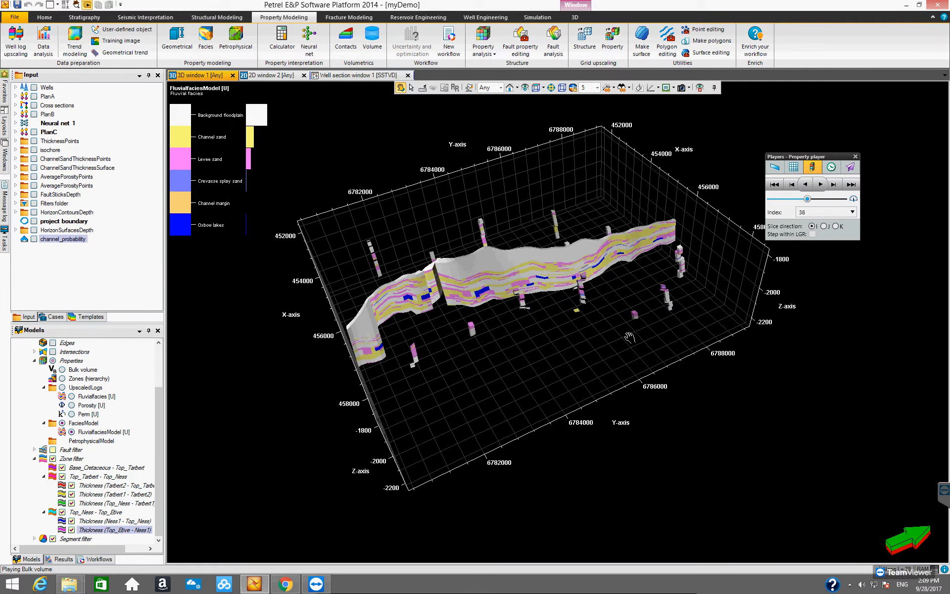
pyautogui.moveTo(607, 346)
pyautogui.mouseDown()
pyautogui.moveTo(584, 319)
pyautogui.moveTo(600, 337)
pyautogui.mouseUp()
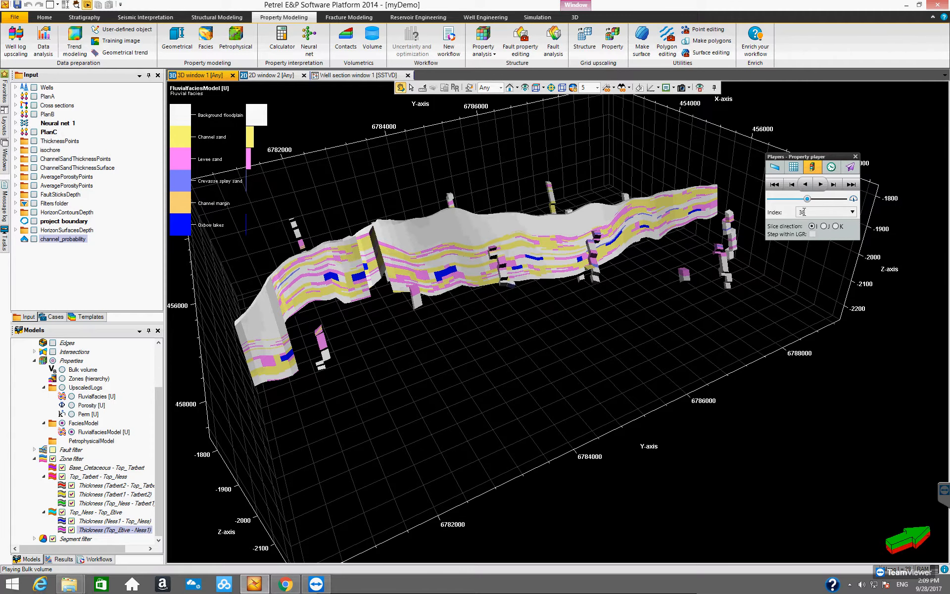
pyautogui.click(821, 185)
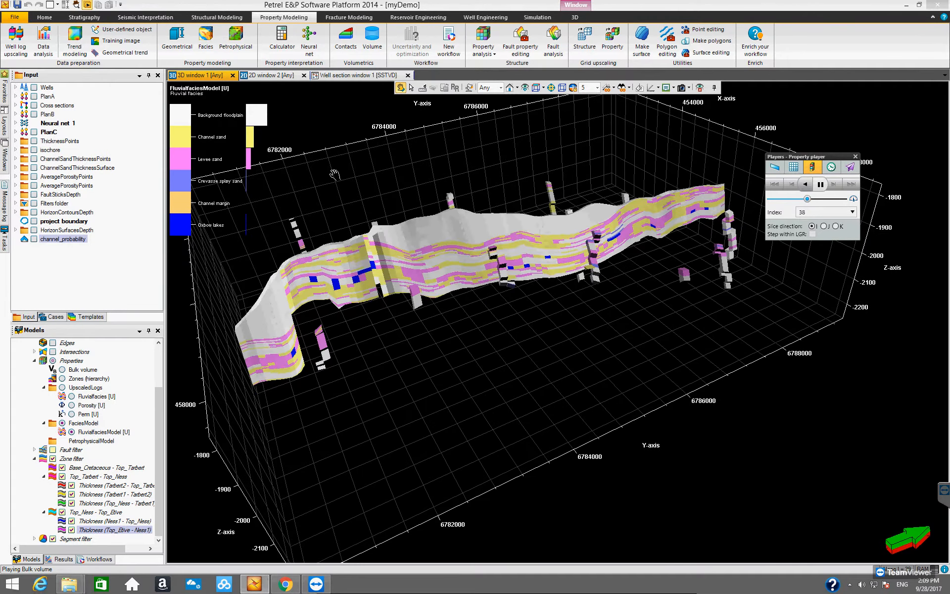
pyautogui.click(820, 185)
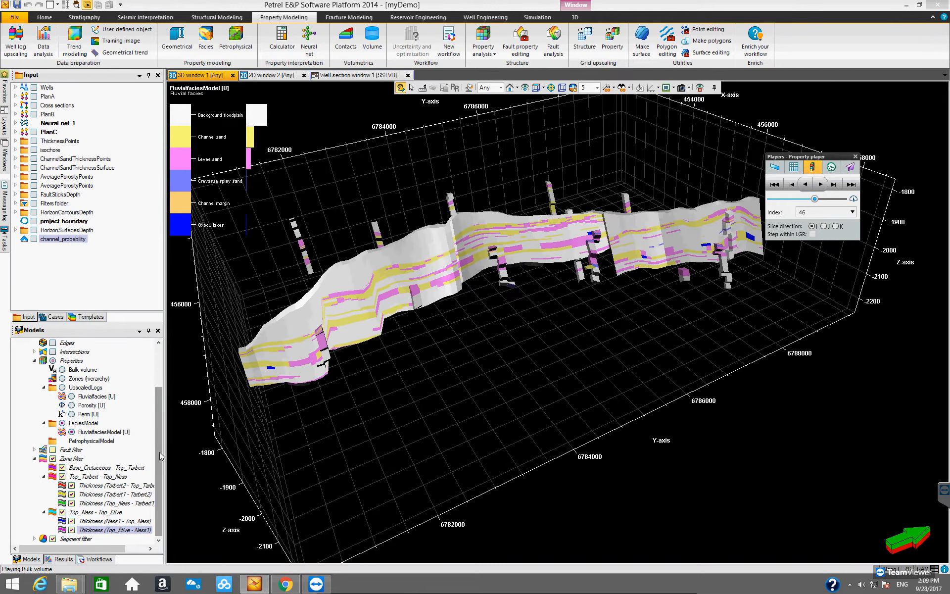
# - Show the 3D grid's faults in the 3D view and hide them again
pyautogui.moveTo(161, 456); pyautogui.dragTo(160, 415)
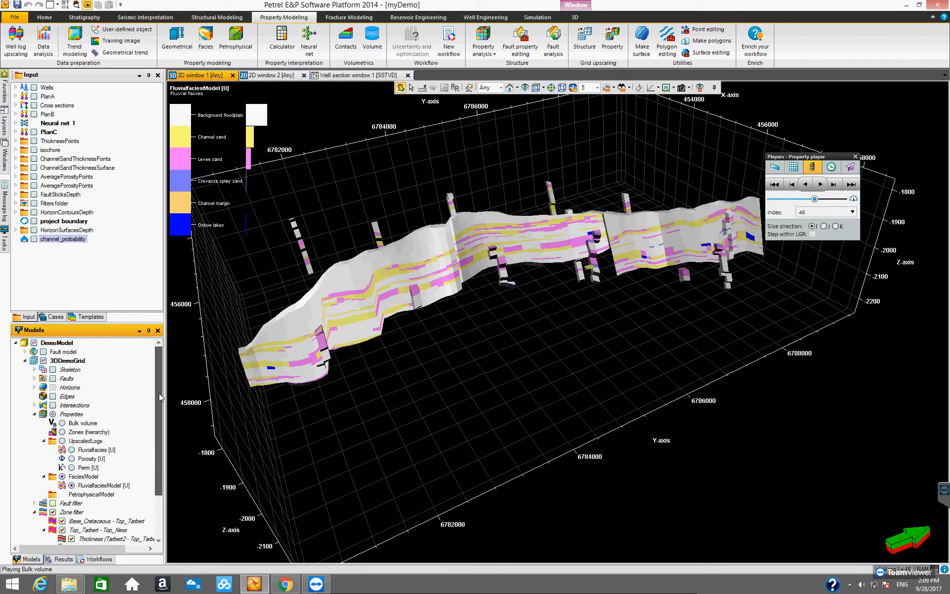
pyautogui.click(52, 378)
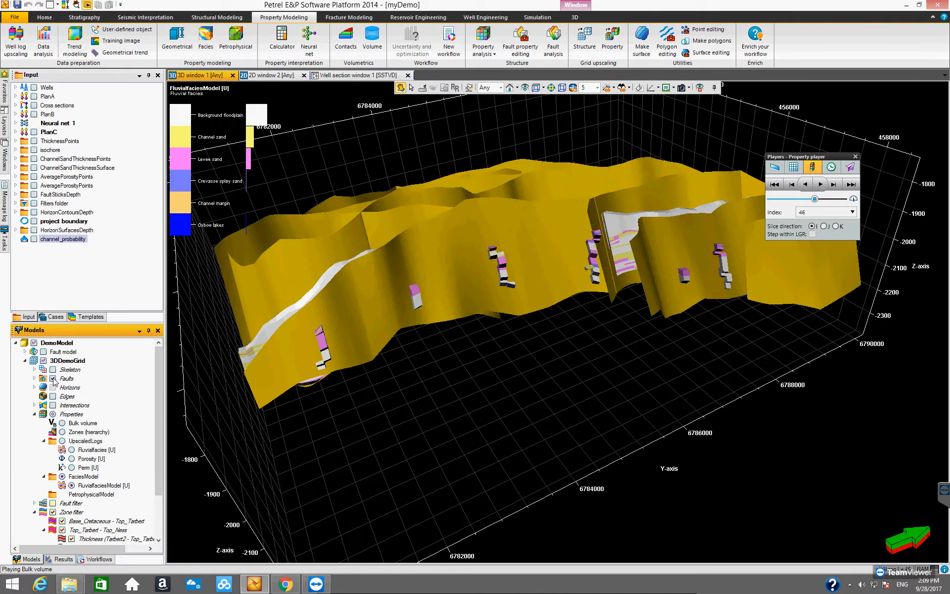
pyautogui.click(53, 378)
pyautogui.moveTo(157, 367); pyautogui.dragTo(159, 413)
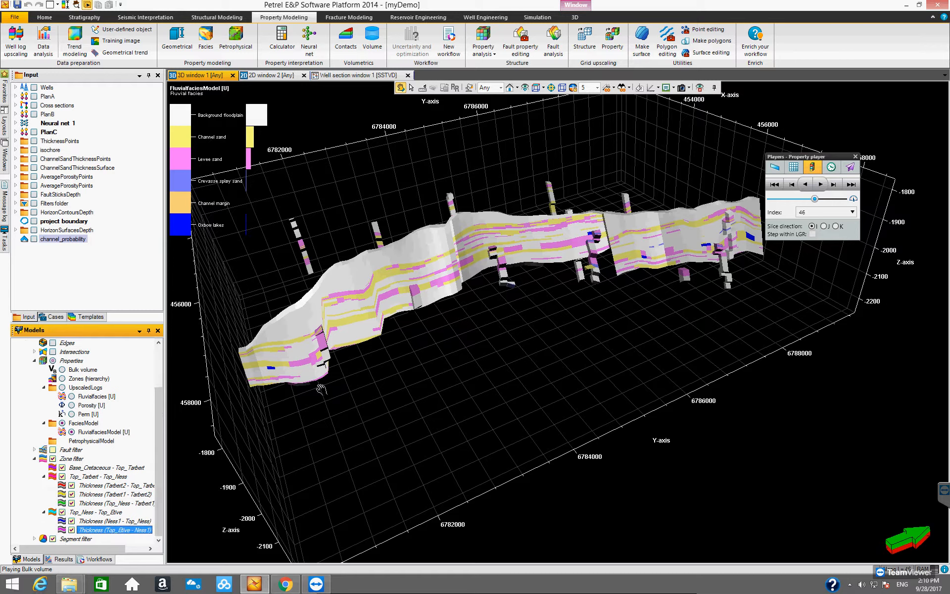
# - Play the property slice backwards again, pause it, and step back one slice
pyautogui.click(803, 184)
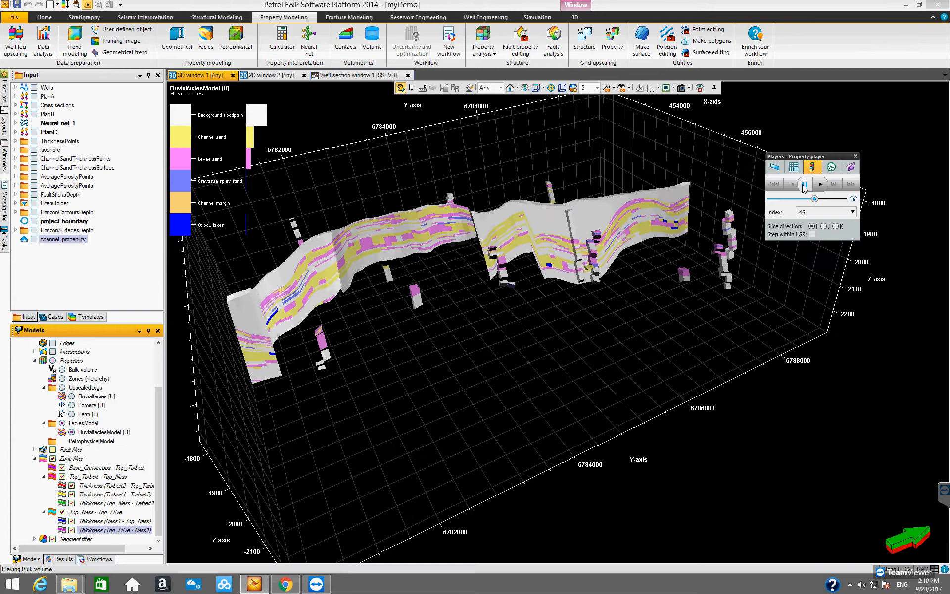
pyautogui.click(803, 185)
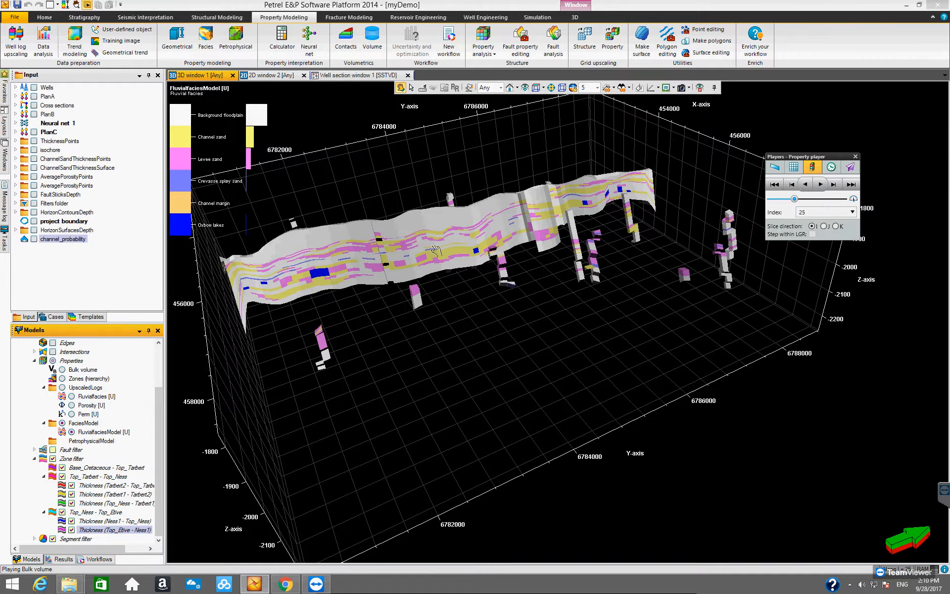
pyautogui.click(791, 185)
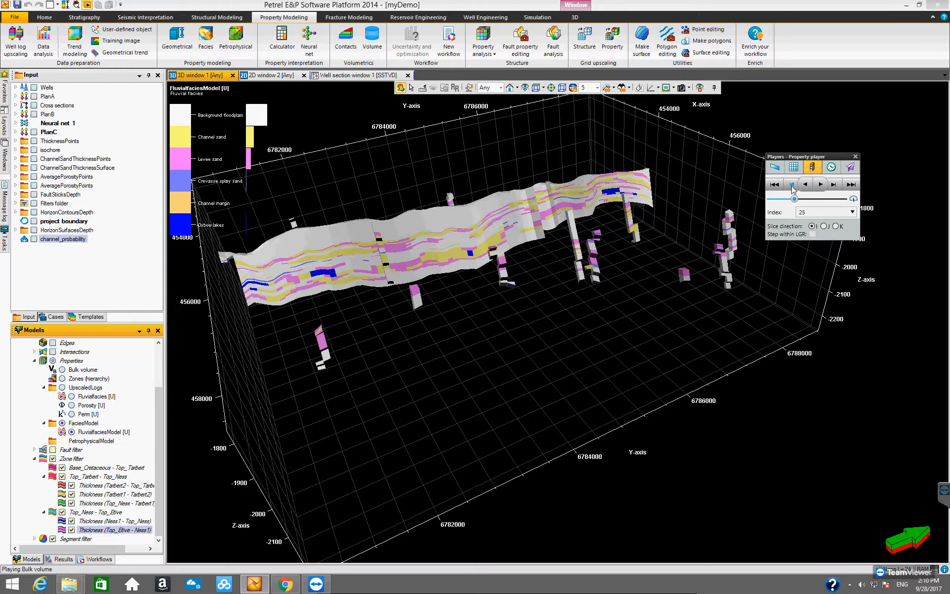
# - Step the property player back through a few I slices and then forward several slices
pyautogui.click(791, 185)
pyautogui.click(791, 186)
pyautogui.click(791, 186)
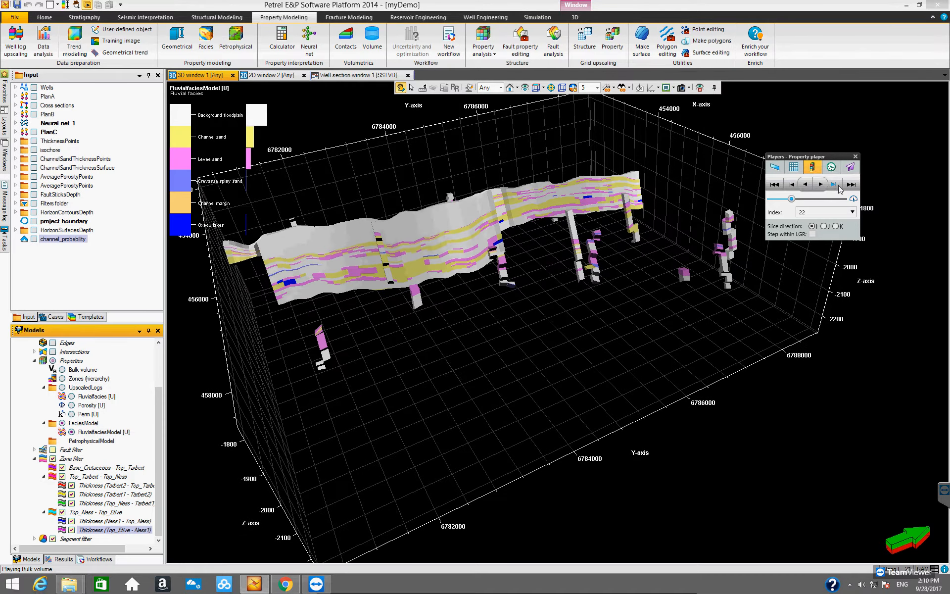
pyautogui.click(834, 188)
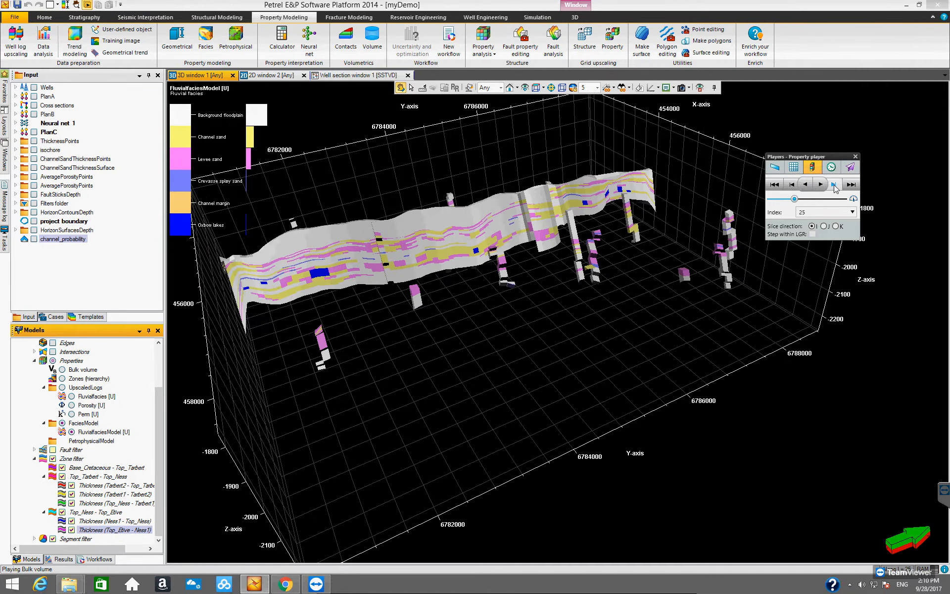
pyautogui.click(835, 189)
pyautogui.click(835, 189)
pyautogui.click(836, 189)
pyautogui.click(836, 189)
pyautogui.click(835, 189)
pyautogui.click(835, 189)
pyautogui.click(834, 188)
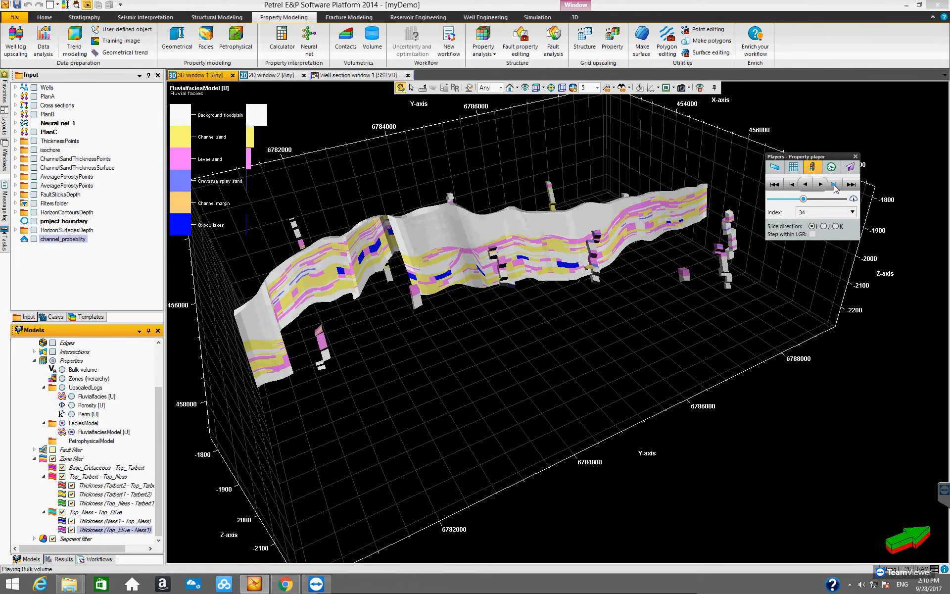
pyautogui.click(834, 188)
pyautogui.click(834, 187)
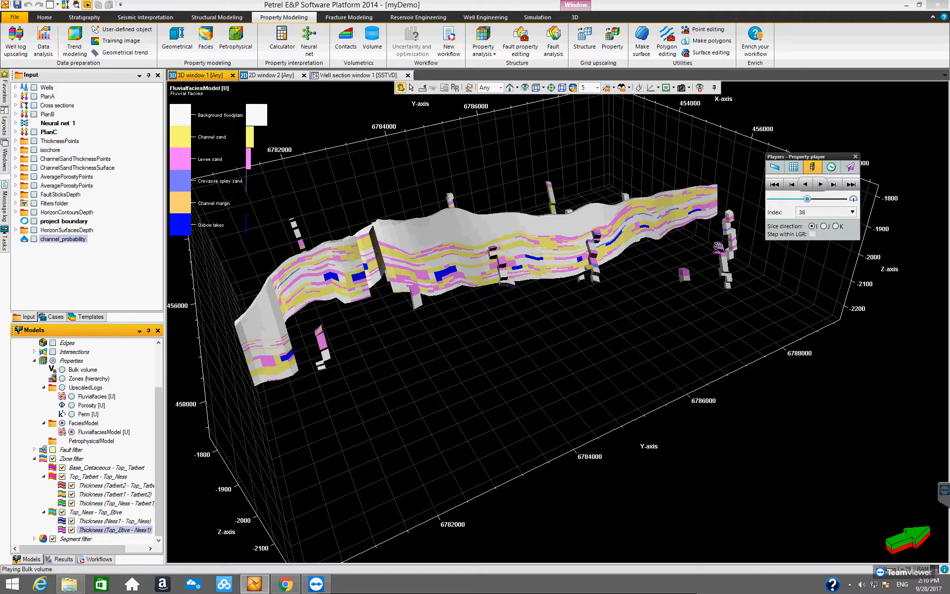
# - Jump the I slice index to 50 and then to 66
pyautogui.click(852, 213)
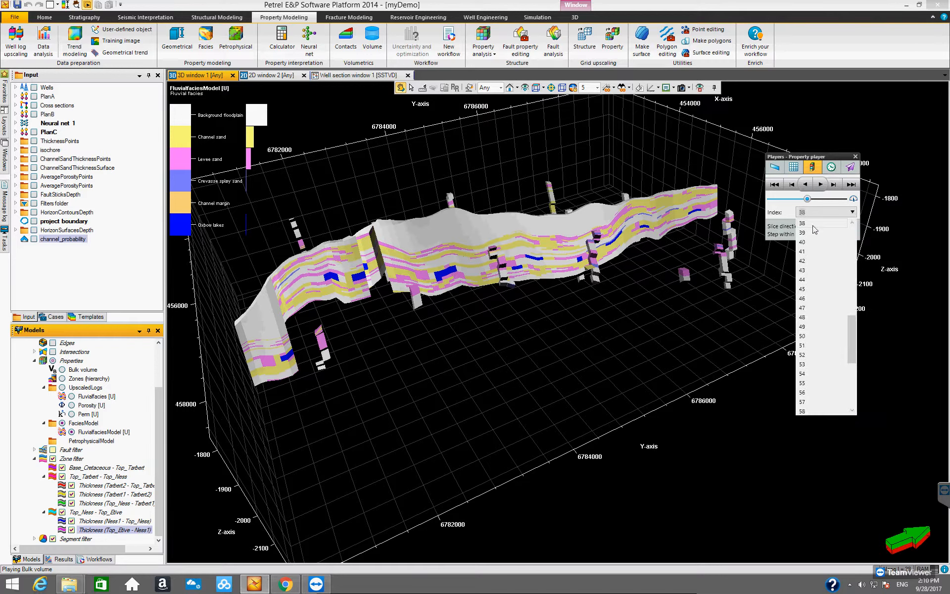
pyautogui.click(811, 336)
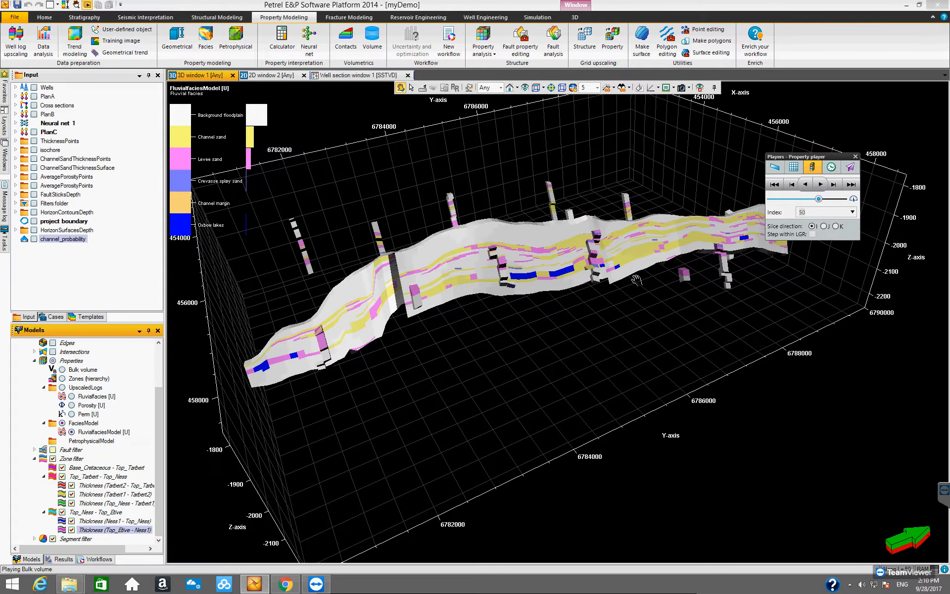
pyautogui.click(852, 212)
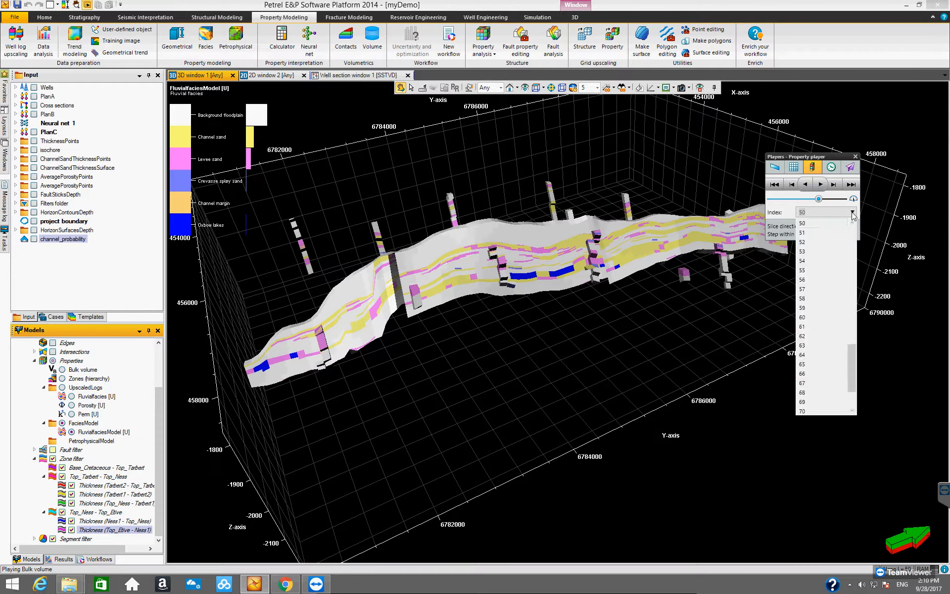
pyautogui.click(817, 375)
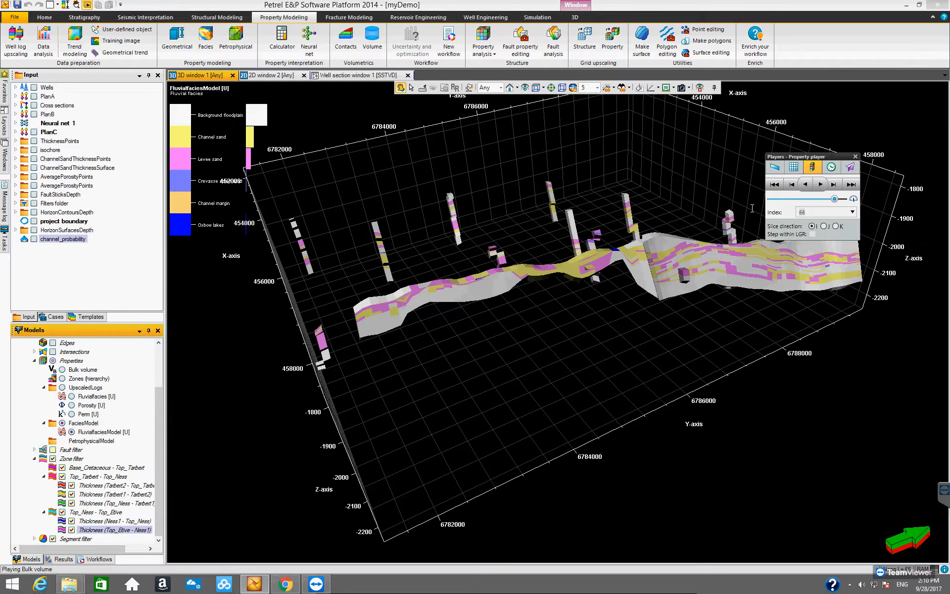
# - Switch the property player's slice direction to J
pyautogui.moveTo(663, 354); pyautogui.dragTo(459, 235)
pyautogui.moveTo(655, 345); pyautogui.dragTo(646, 326)
pyautogui.click(824, 226)
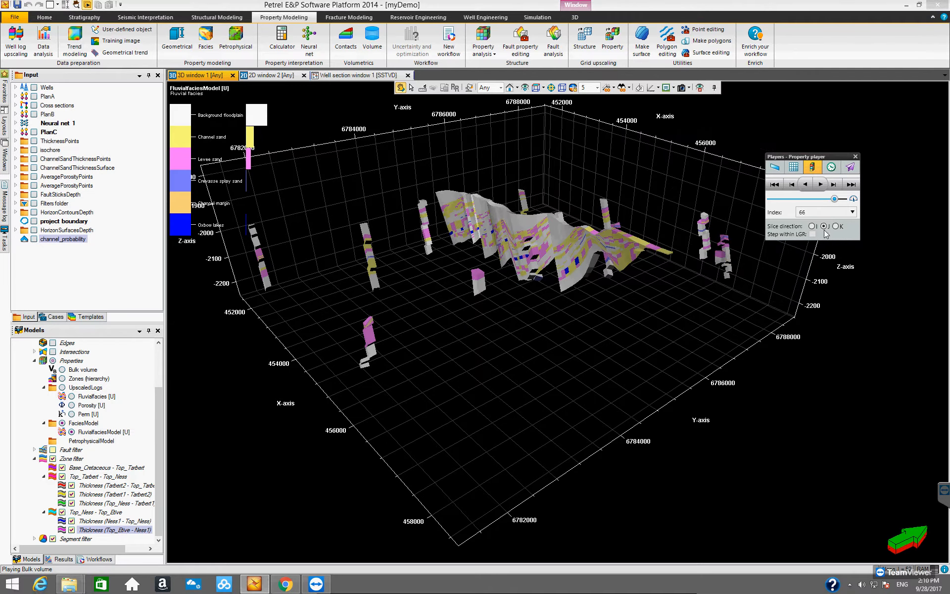
# - Switch the property player's slice direction to K to show a single layer of the facies model
pyautogui.moveTo(503, 328); pyautogui.dragTo(592, 410)
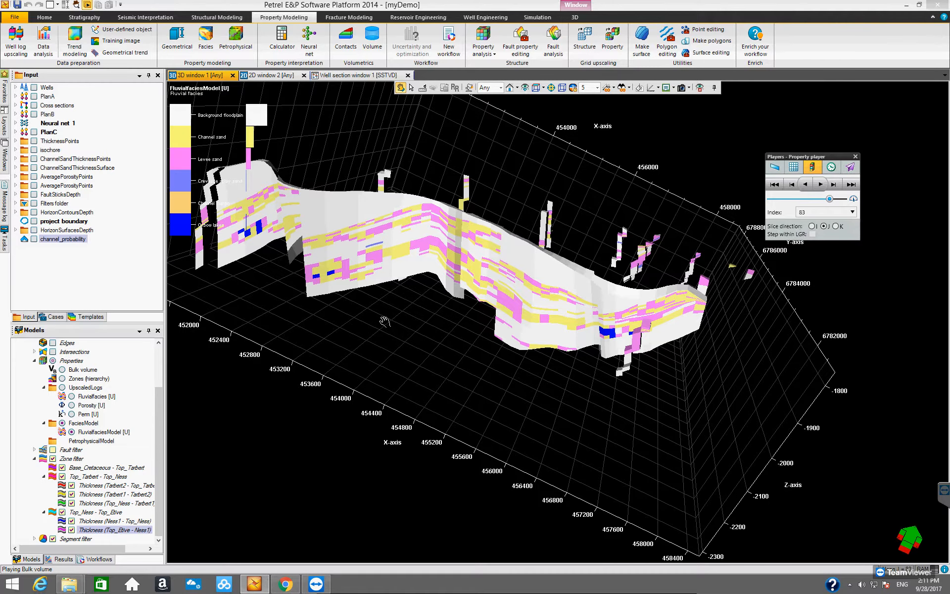
pyautogui.moveTo(385, 322); pyautogui.dragTo(725, 257)
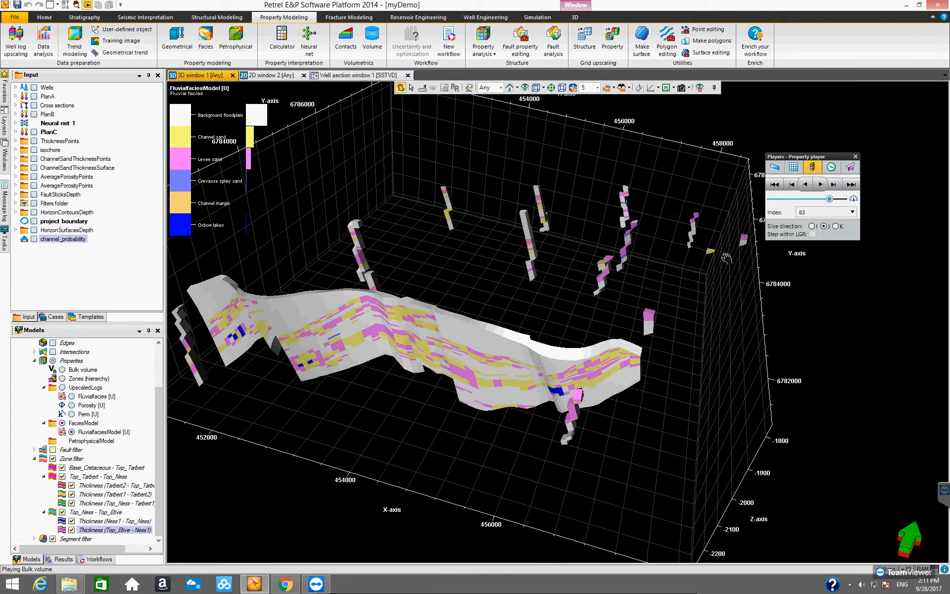
pyautogui.click(836, 226)
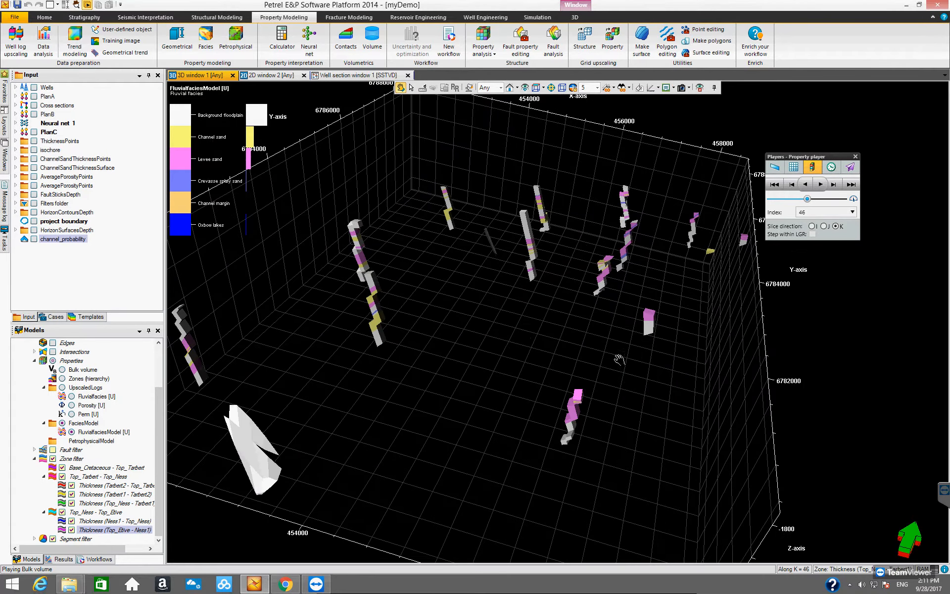
# - Play the K slices forward through the facies model from a top-down view and pause the playback
pyautogui.moveTo(612, 317); pyautogui.dragTo(607, 384)
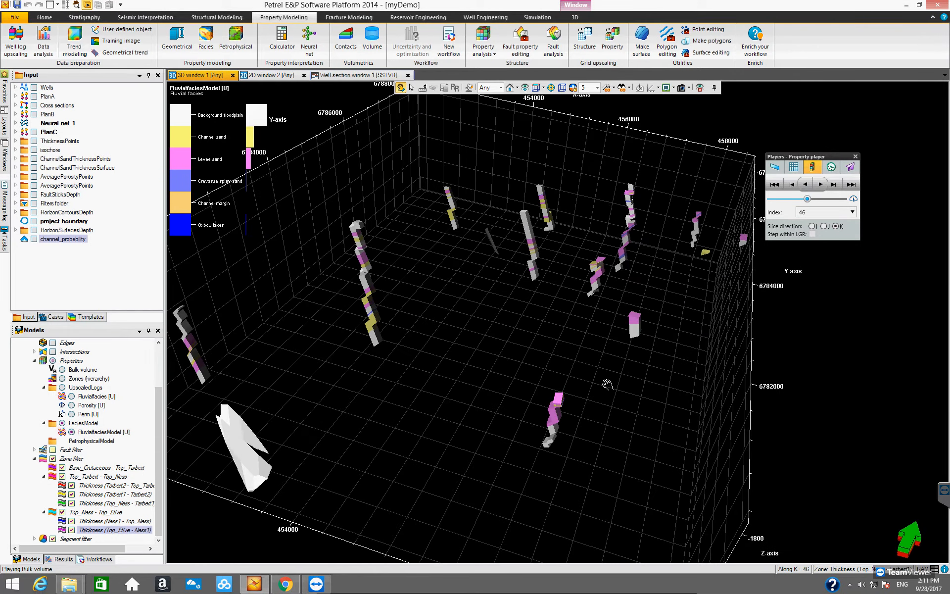
pyautogui.moveTo(655, 360); pyautogui.dragTo(516, 397)
pyautogui.click(820, 188)
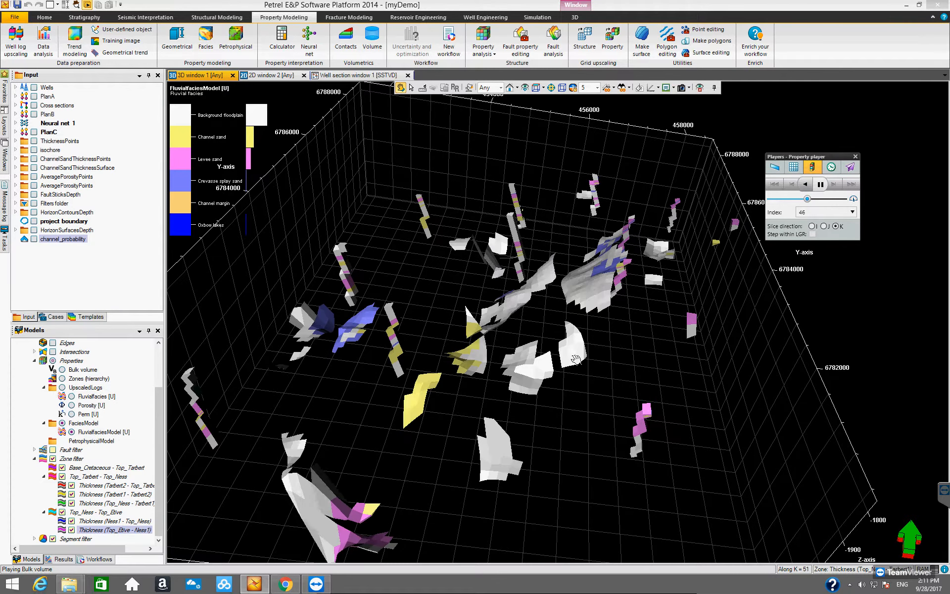
pyautogui.moveTo(544, 404); pyautogui.dragTo(562, 383)
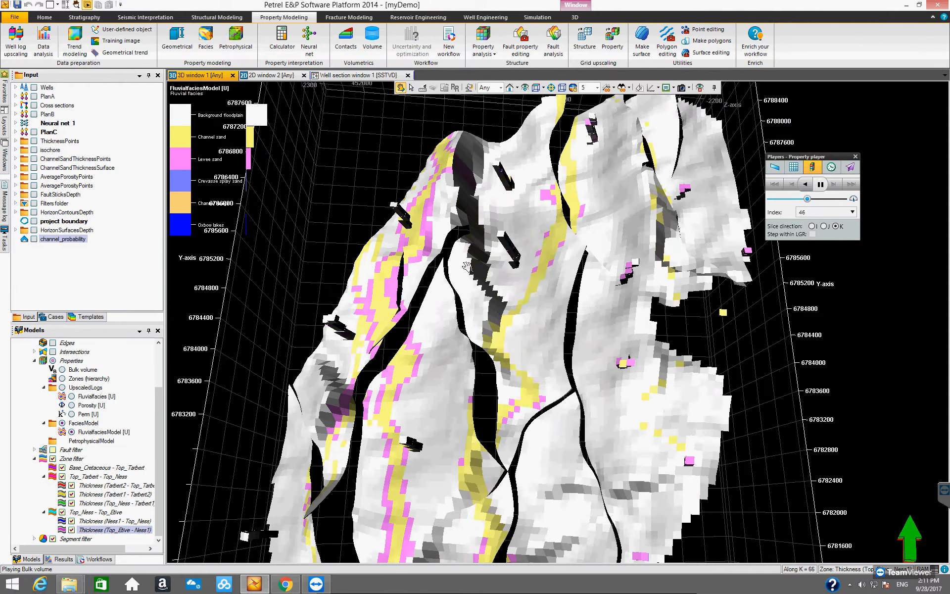
pyautogui.click(536, 88)
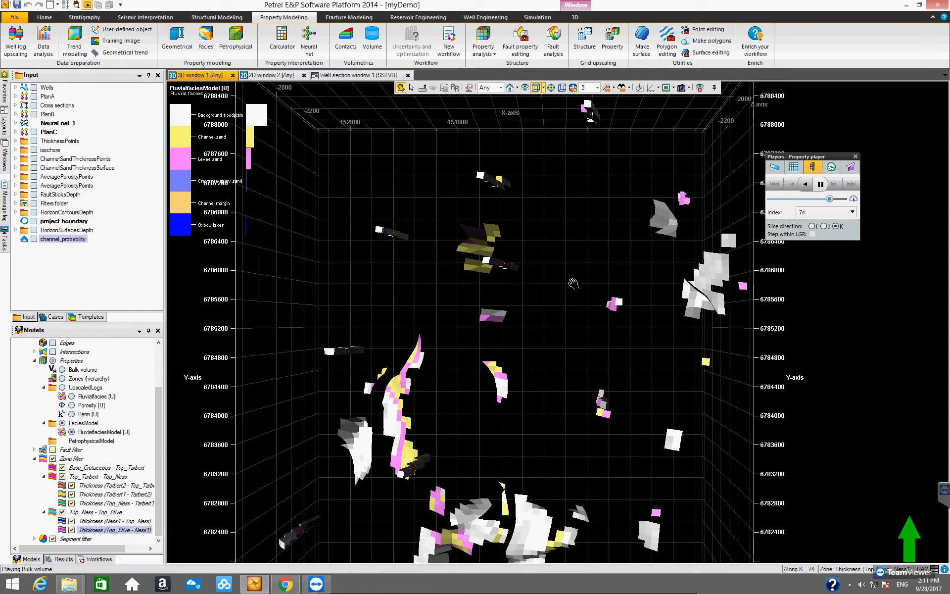
pyautogui.click(525, 88)
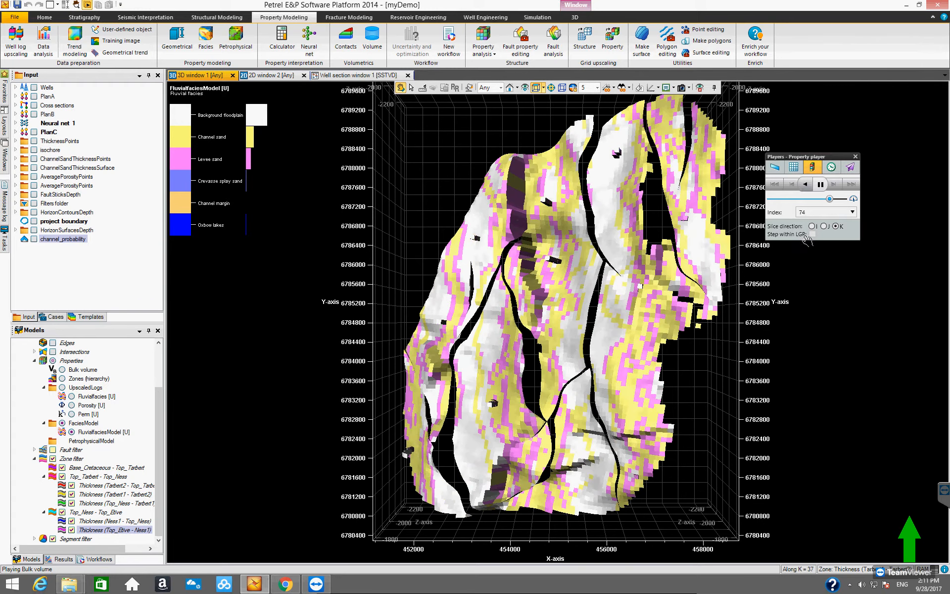
pyautogui.click(819, 184)
pyautogui.moveTo(597, 275); pyautogui.dragTo(533, 403)
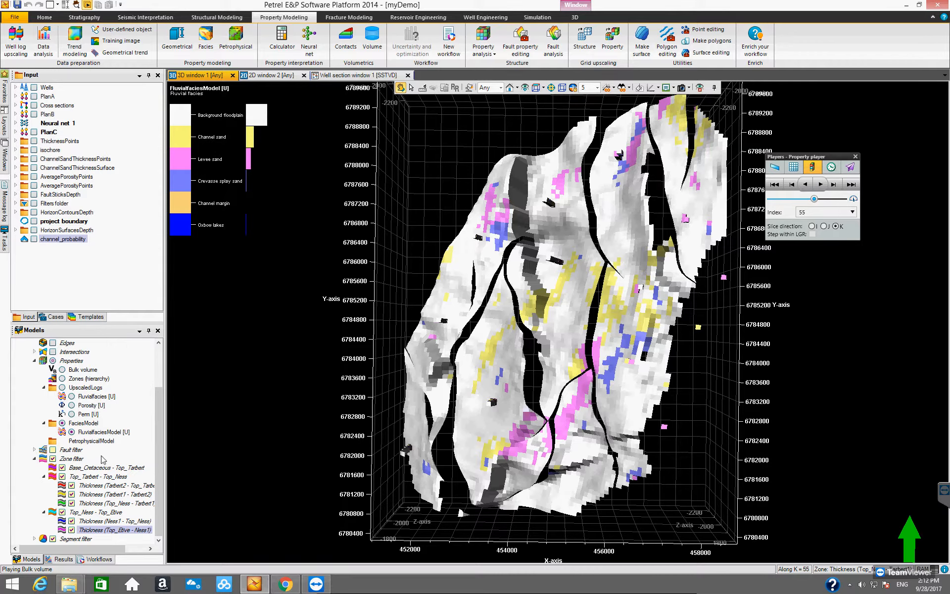
# - Turn off the slice direction to show the full facies model and close the property player
pyautogui.click(160, 451)
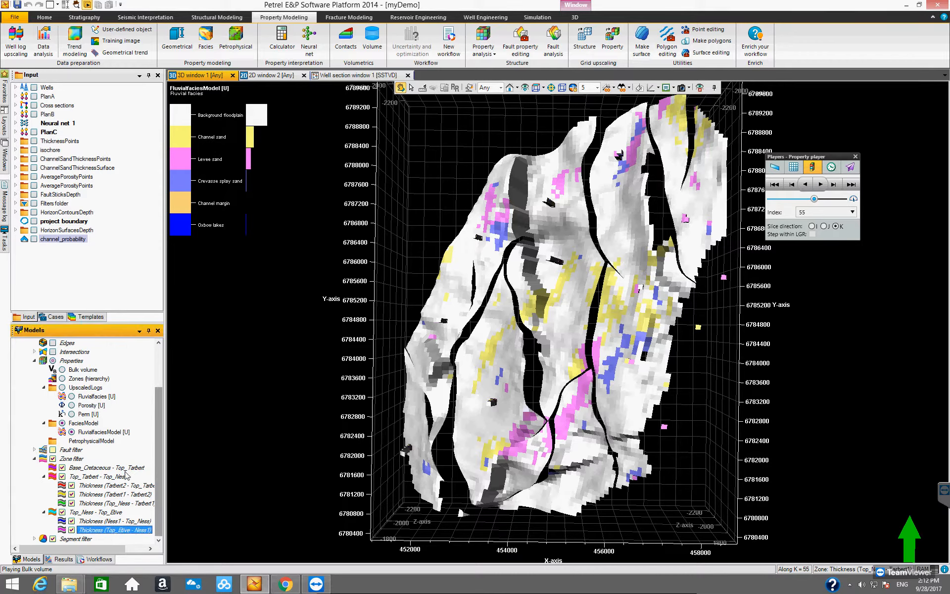
pyautogui.click(855, 157)
pyautogui.moveTo(482, 355); pyautogui.dragTo(456, 298)
pyautogui.click(86, 5)
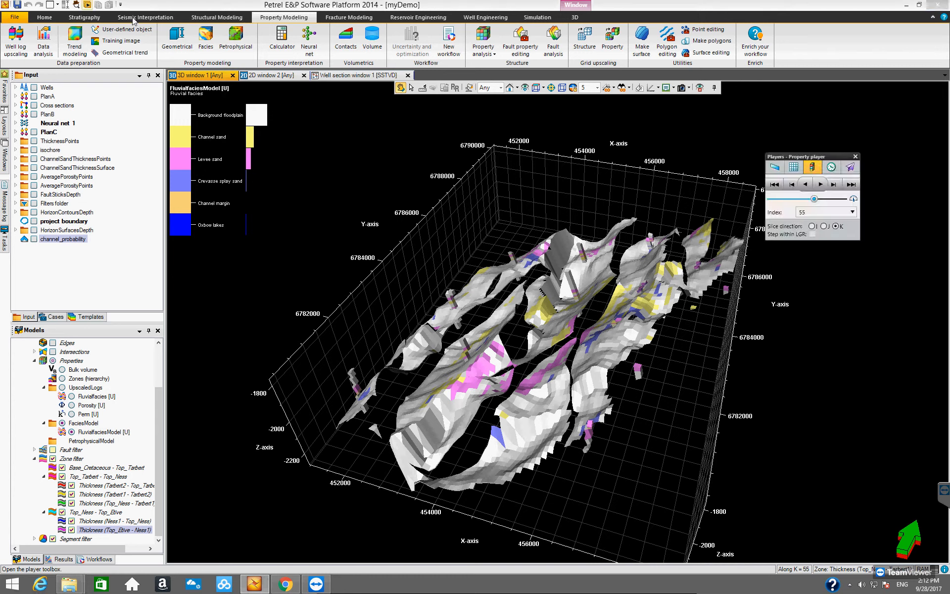
pyautogui.click(835, 227)
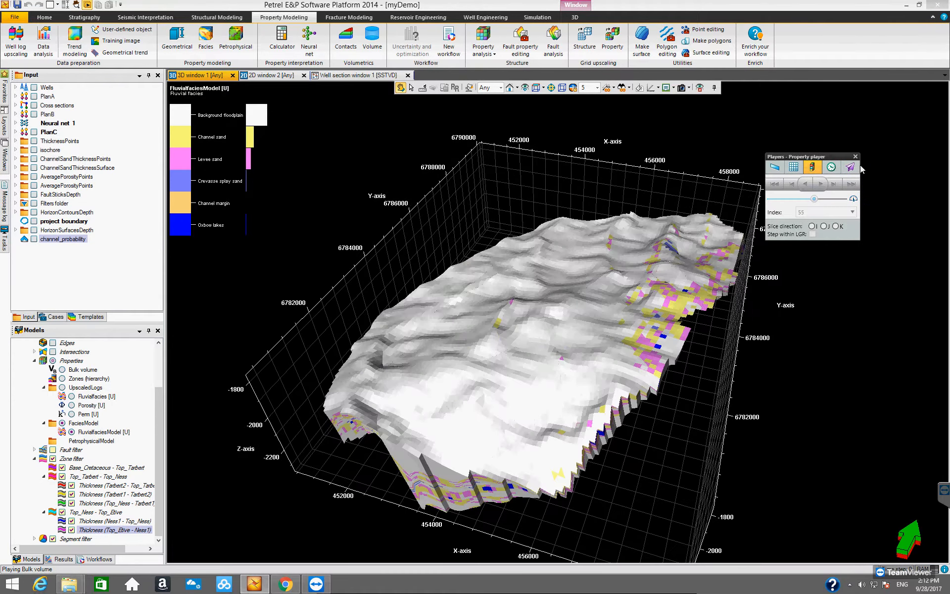
pyautogui.click(855, 157)
# - Use the zone filter to hide the upper zones and the Ness1 zone, leaving the lowest zone displayed
pyautogui.moveTo(505, 380); pyautogui.dragTo(550, 375)
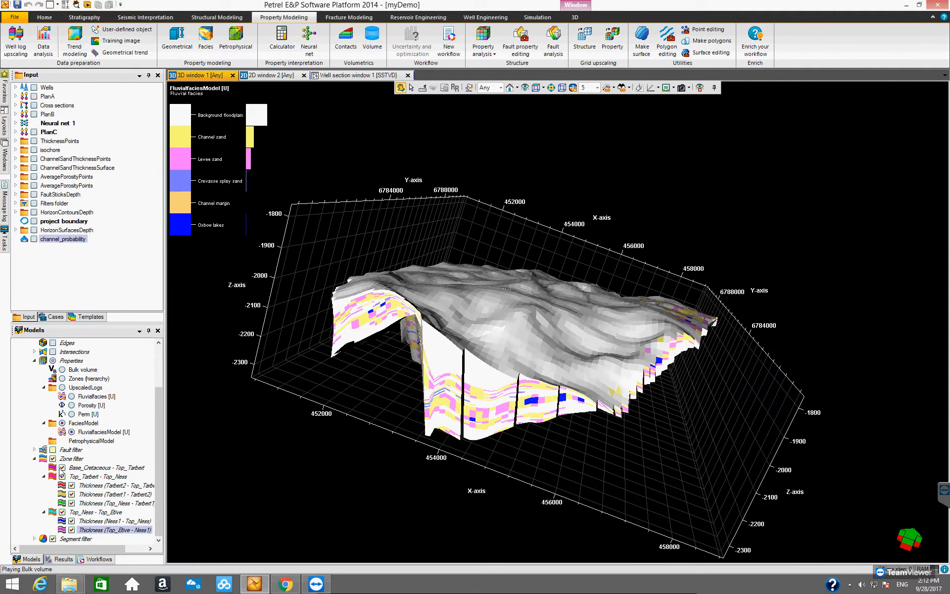
pyautogui.click(62, 476)
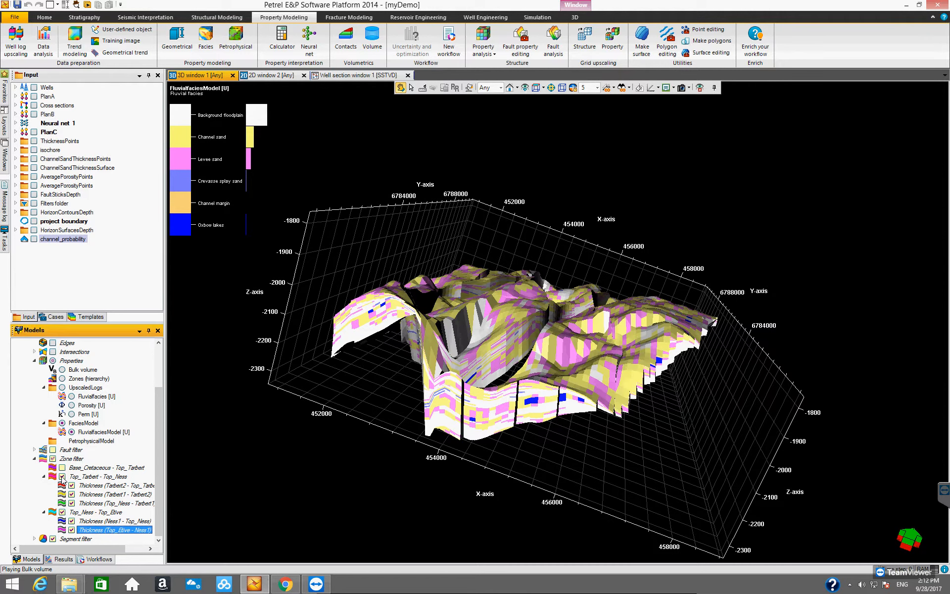
pyautogui.click(62, 476)
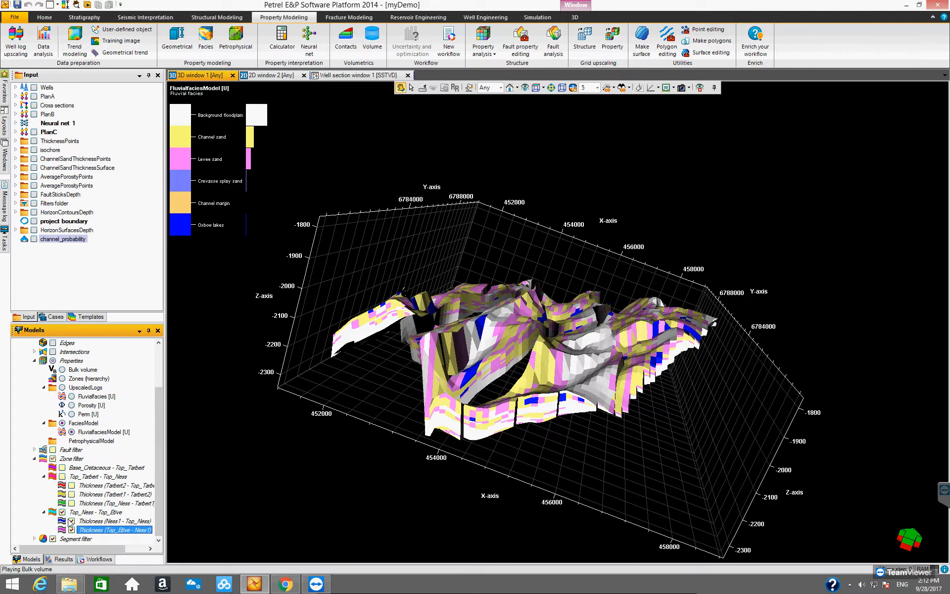
pyautogui.click(71, 520)
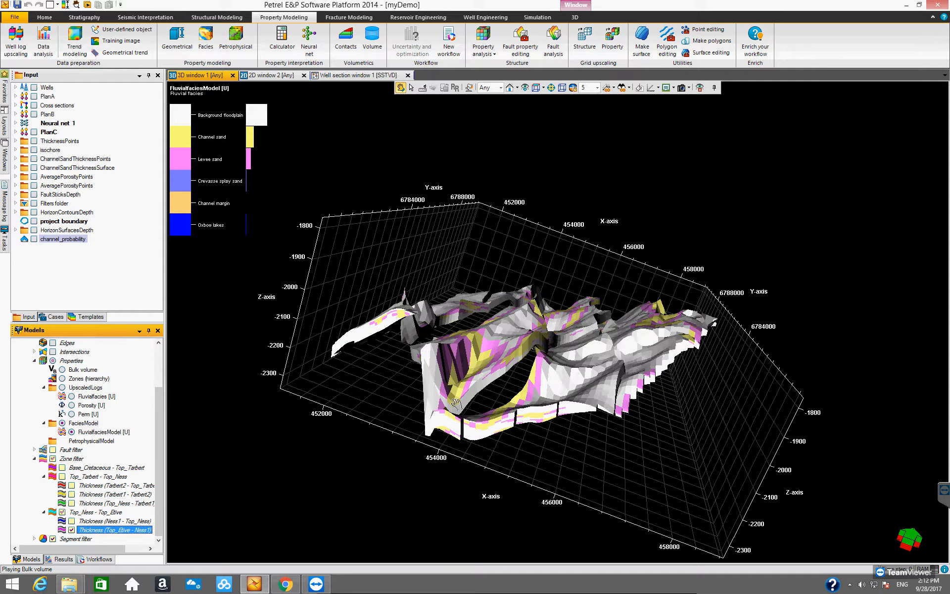
pyautogui.moveTo(470, 477); pyautogui.dragTo(430, 484)
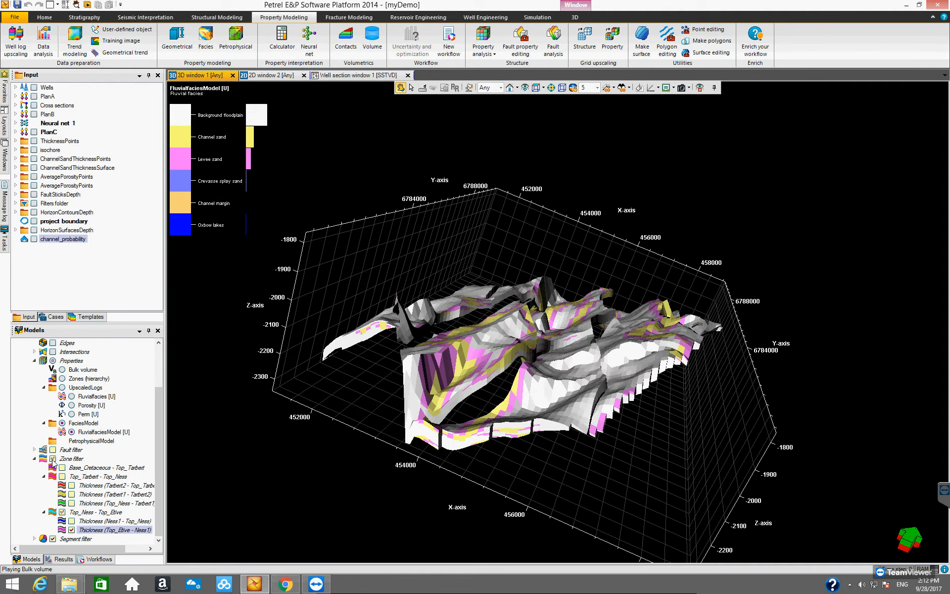
# - Re-enable all zones in the zone filter to show the whole facies model
pyautogui.click(52, 458)
pyautogui.click(52, 459)
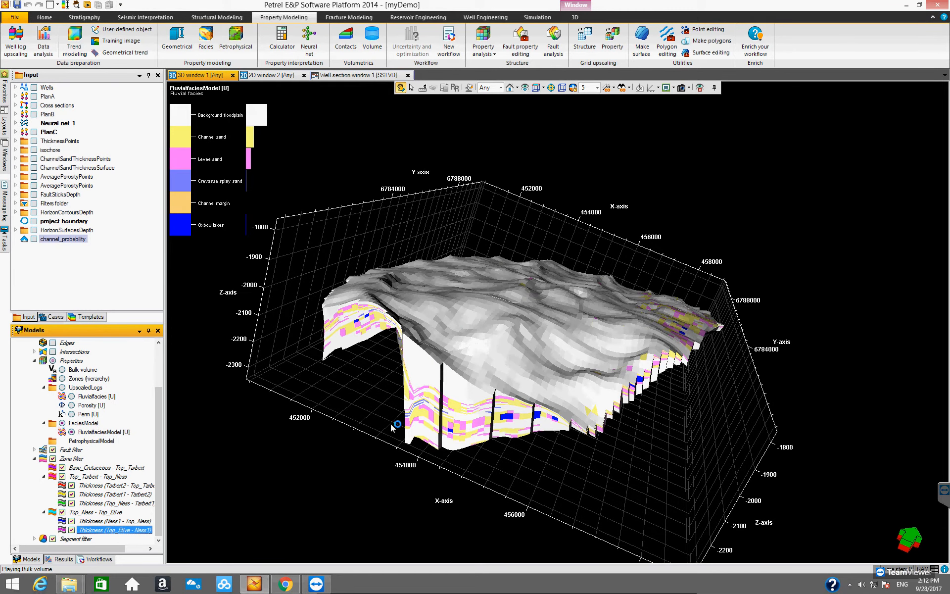
pyautogui.moveTo(410, 472); pyautogui.dragTo(20, 500)
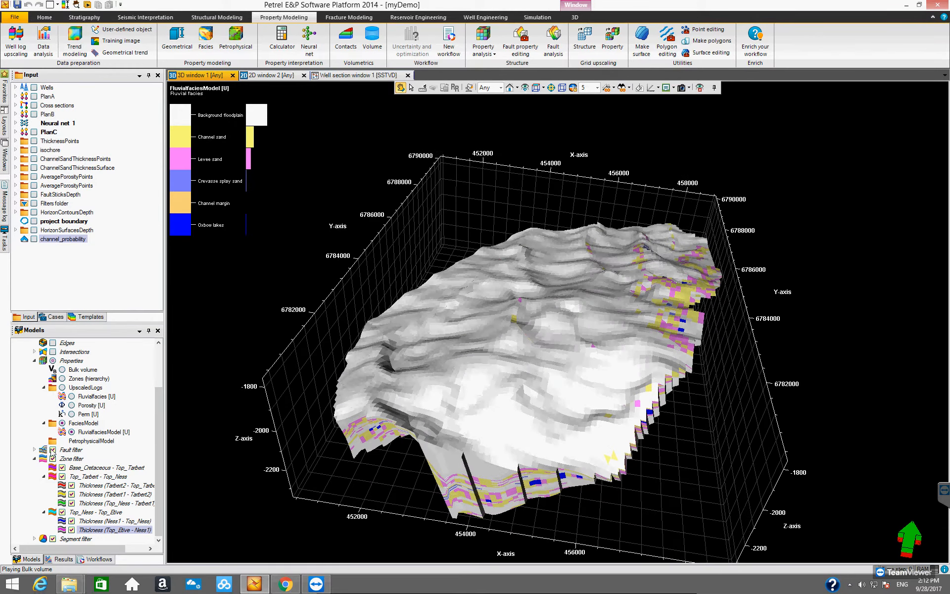
pyautogui.moveTo(420, 389); pyautogui.dragTo(94, 435)
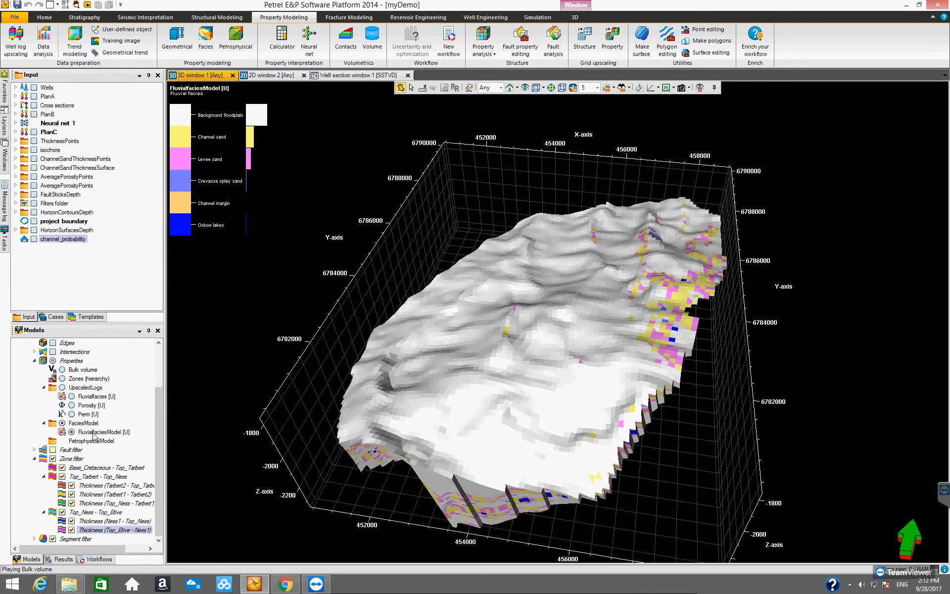
# - Select FluvialfaciesModel and turn on its Simbox view
pyautogui.click(91, 433)
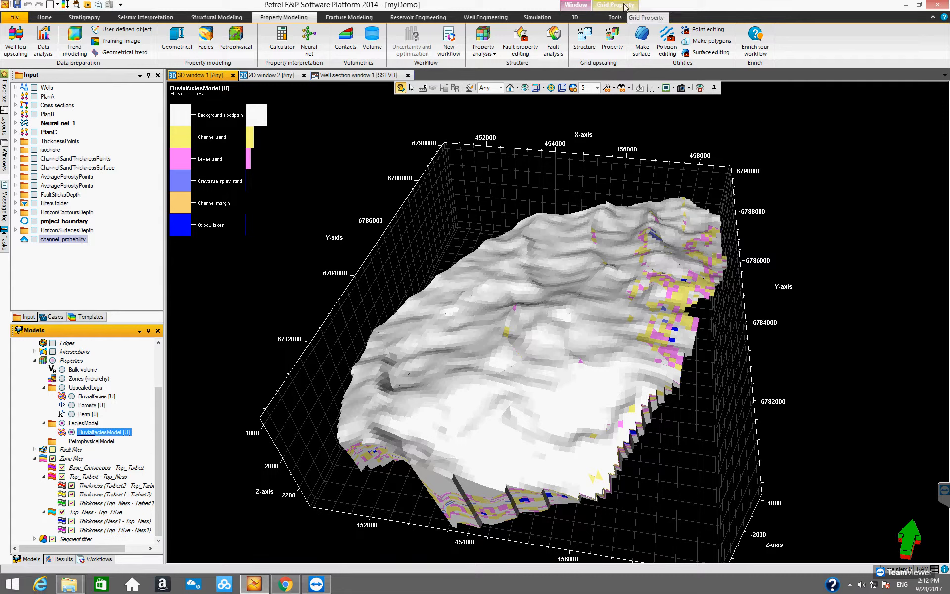
pyautogui.click(614, 17)
pyautogui.moveTo(582, 284); pyautogui.dragTo(556, 278)
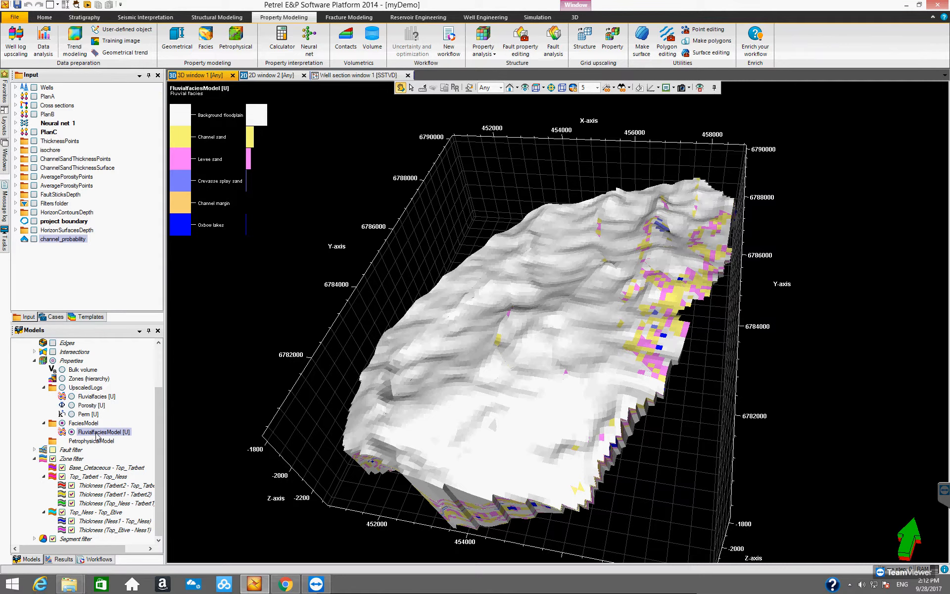
pyautogui.click(97, 433)
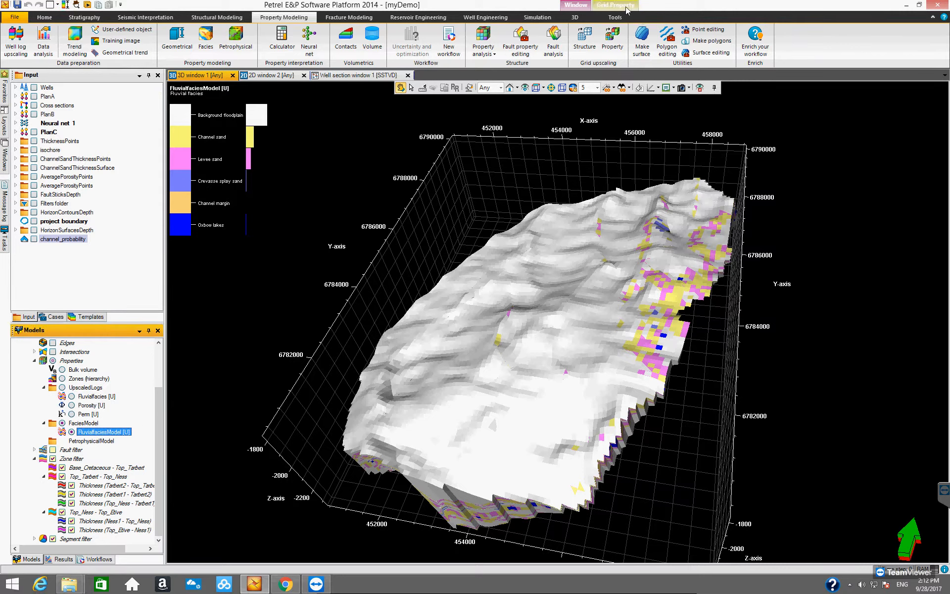
pyautogui.click(626, 10)
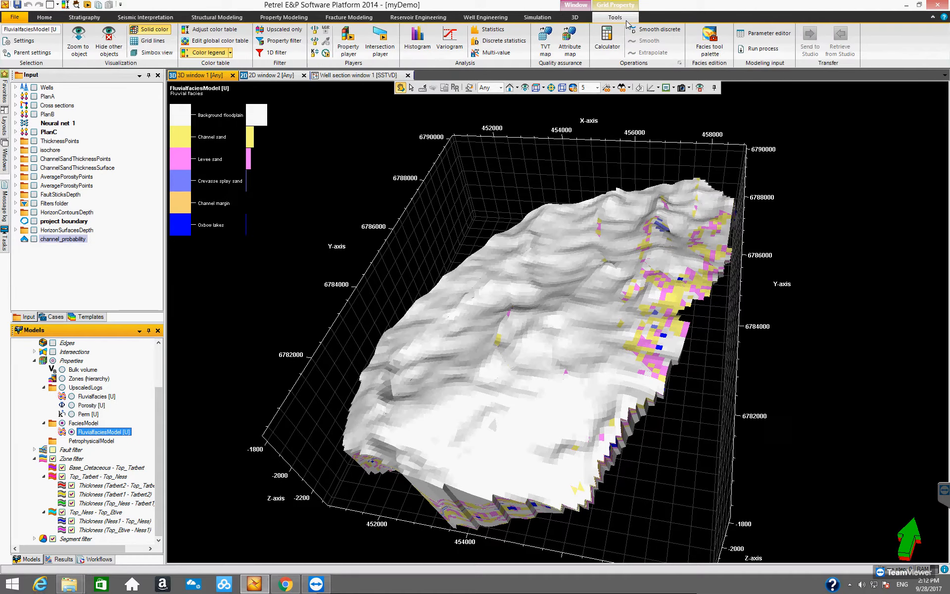
pyautogui.click(152, 53)
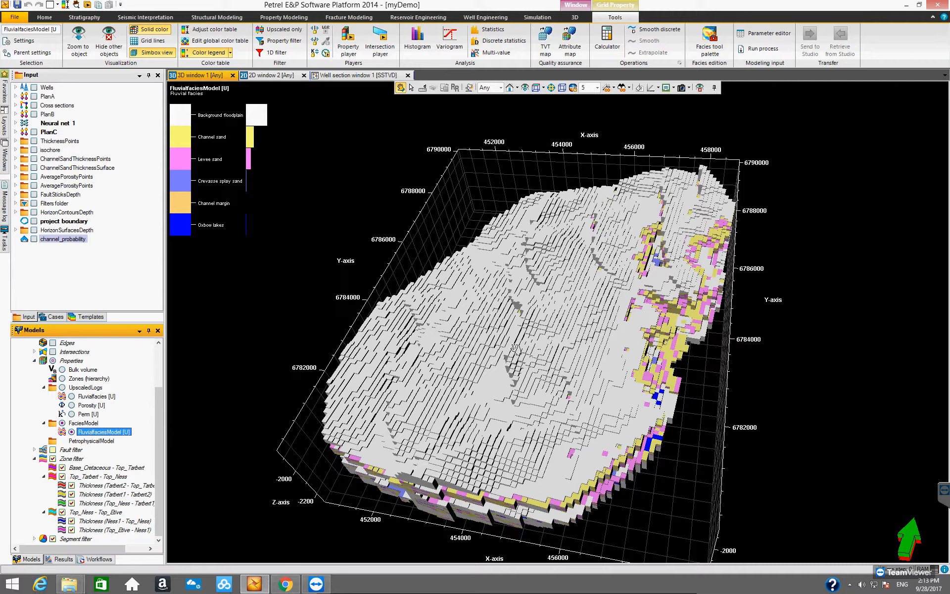
pyautogui.moveTo(543, 366); pyautogui.dragTo(560, 421)
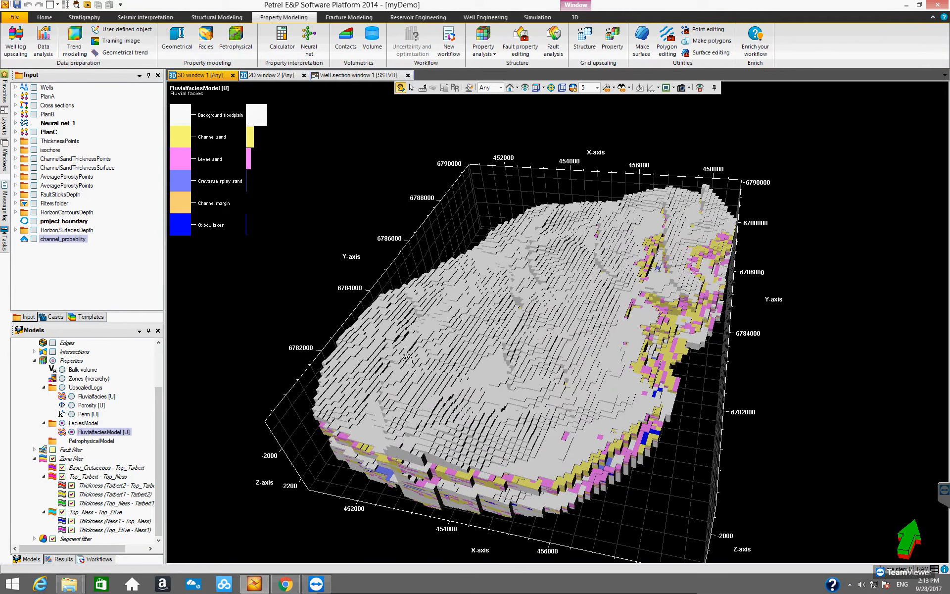
# - Play the facies model slice by slice in the K direction with the property player
pyautogui.moveTo(535, 311); pyautogui.dragTo(511, 368)
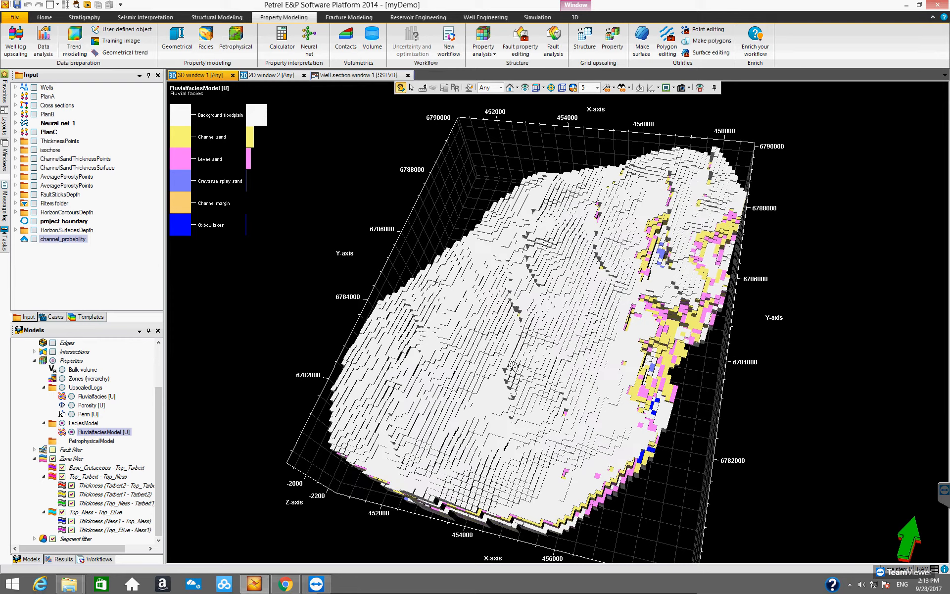
pyautogui.moveTo(476, 423); pyautogui.dragTo(521, 395)
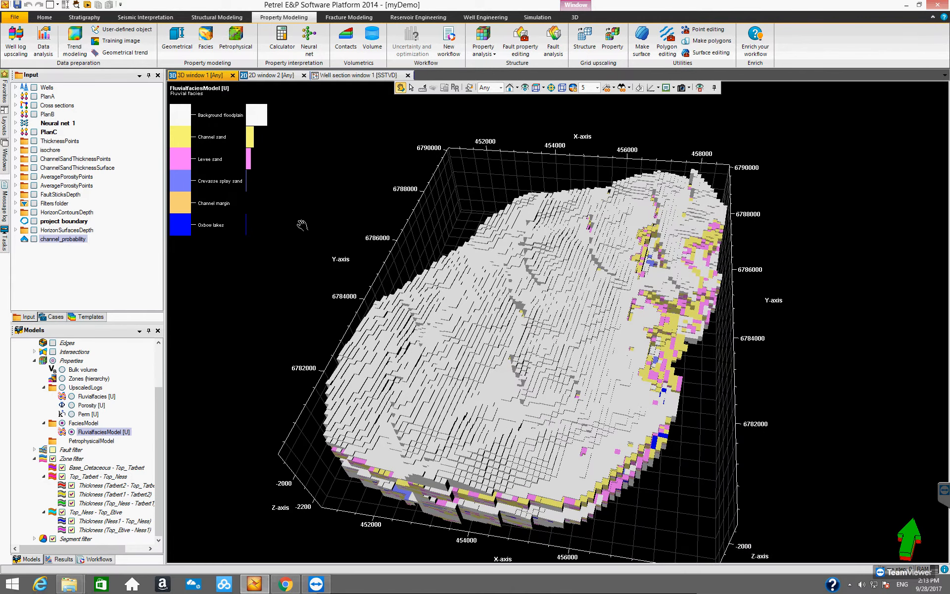
pyautogui.click(88, 5)
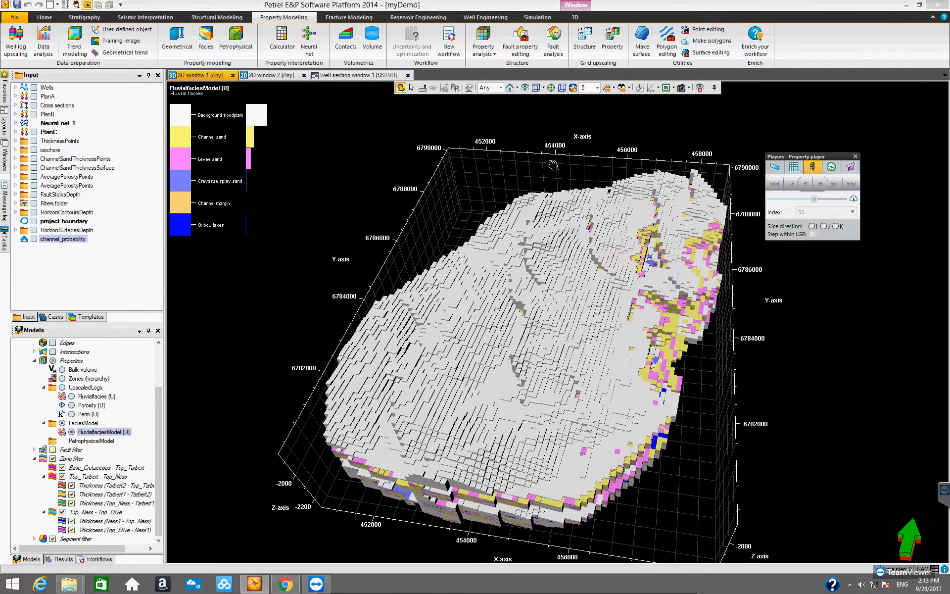
pyautogui.moveTo(832, 159); pyautogui.dragTo(859, 160)
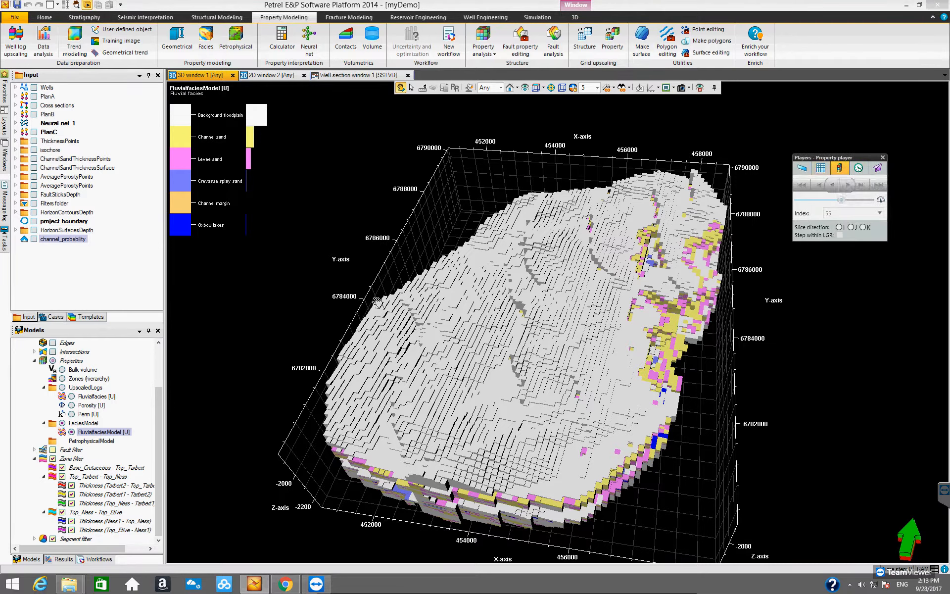
pyautogui.click(863, 227)
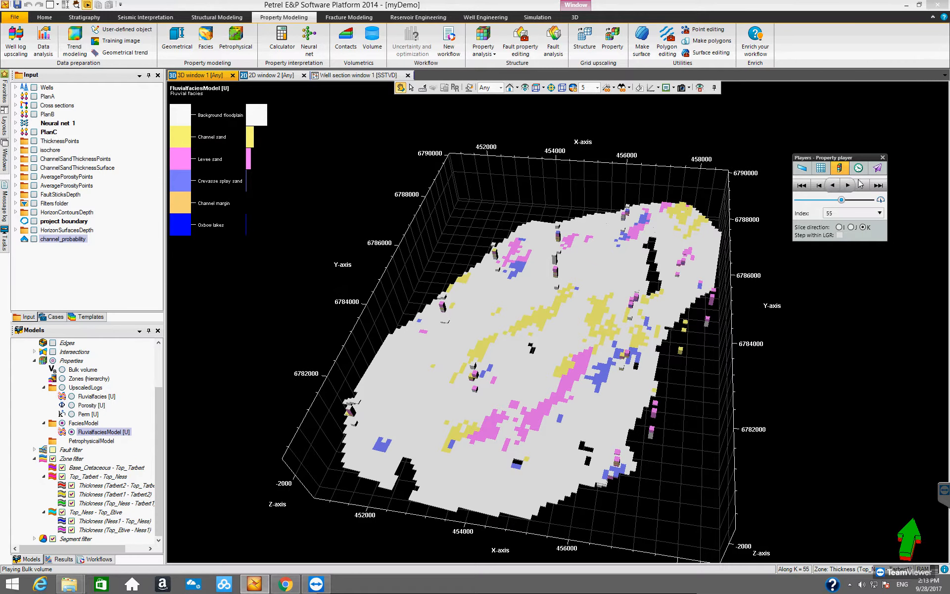
pyautogui.click(849, 186)
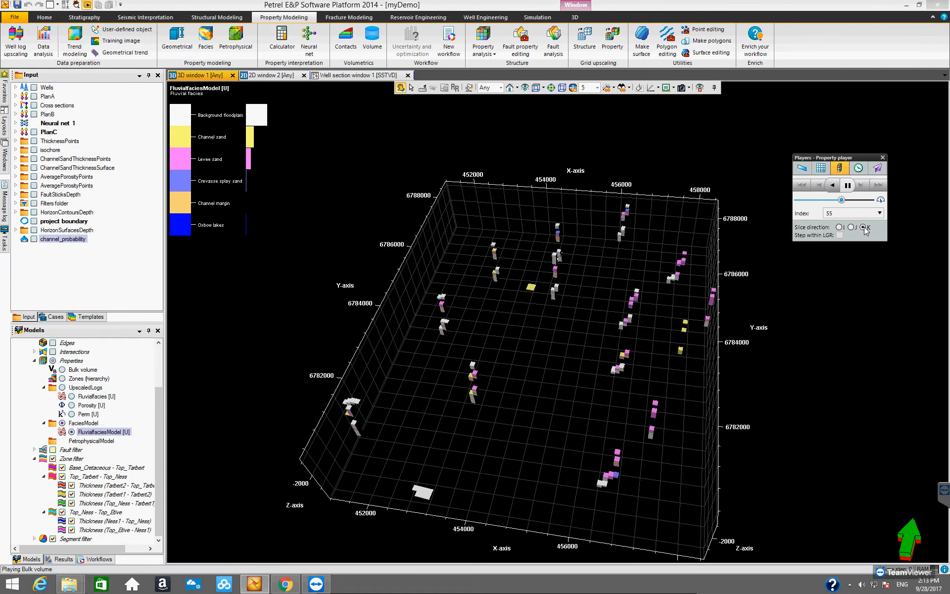
# - Turn off the Simbox view of FluvialfaciesModel to show it in real geometry
pyautogui.moveTo(534, 338); pyautogui.dragTo(524, 293)
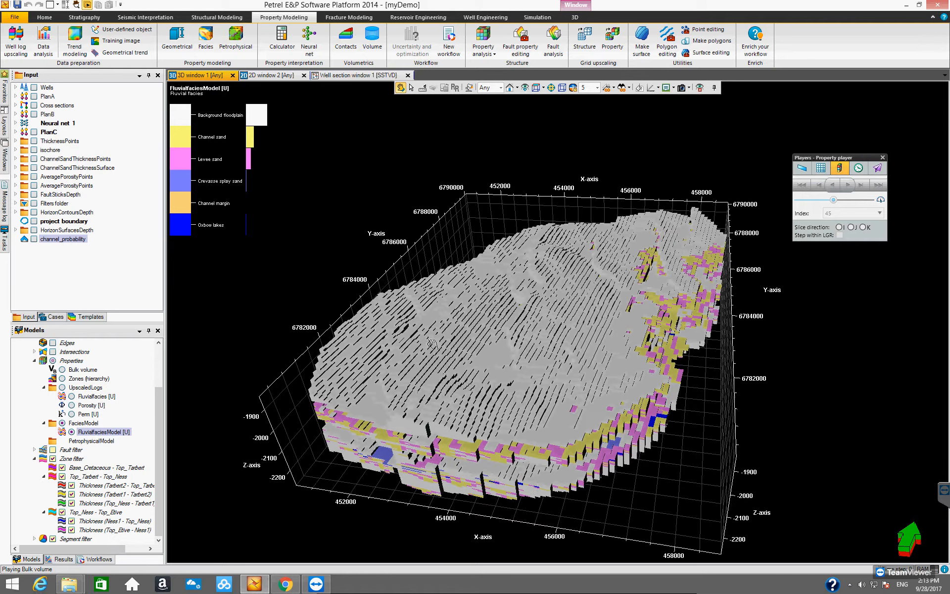
pyautogui.click(156, 420)
pyautogui.moveTo(156, 402); pyautogui.dragTo(167, 447)
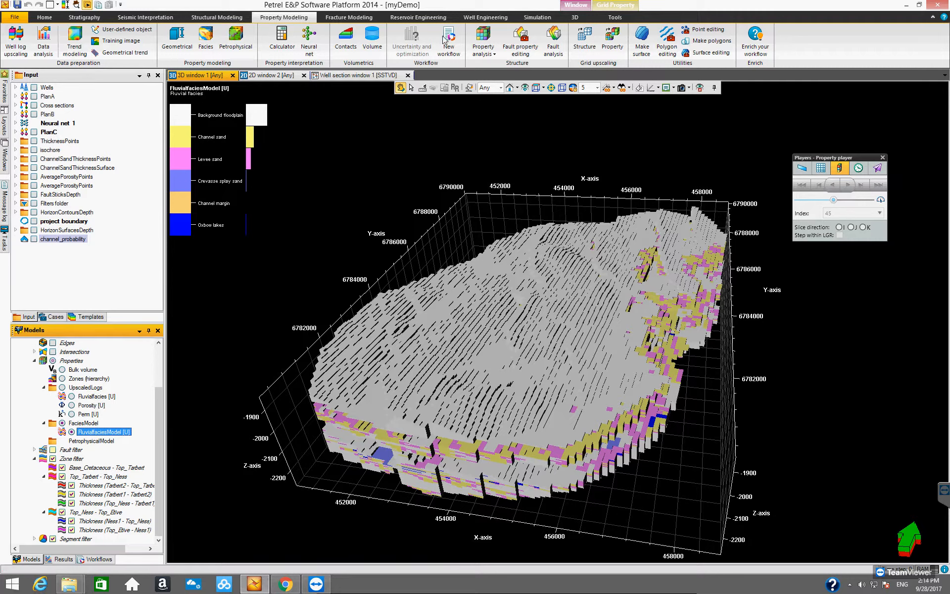
pyautogui.click(615, 17)
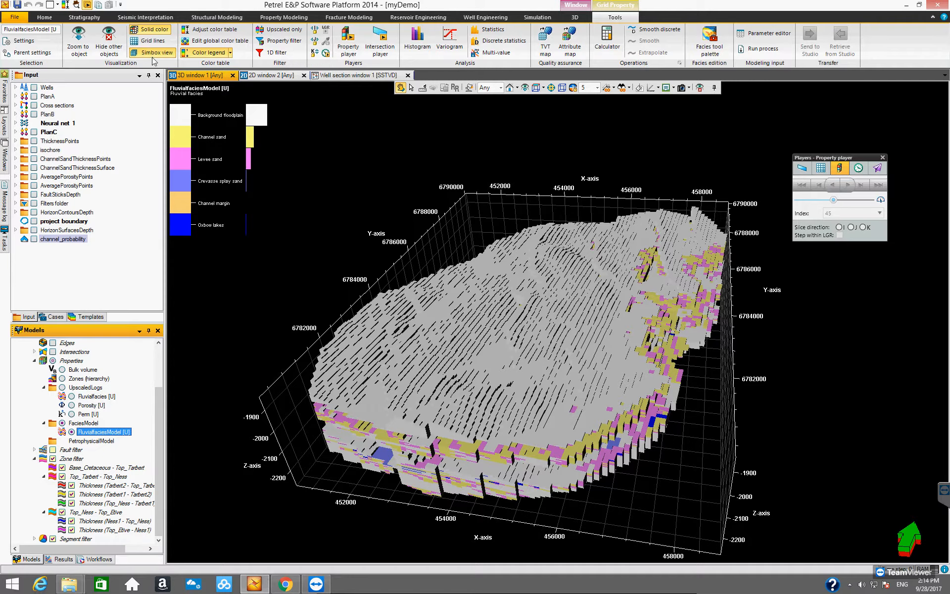
pyautogui.click(153, 53)
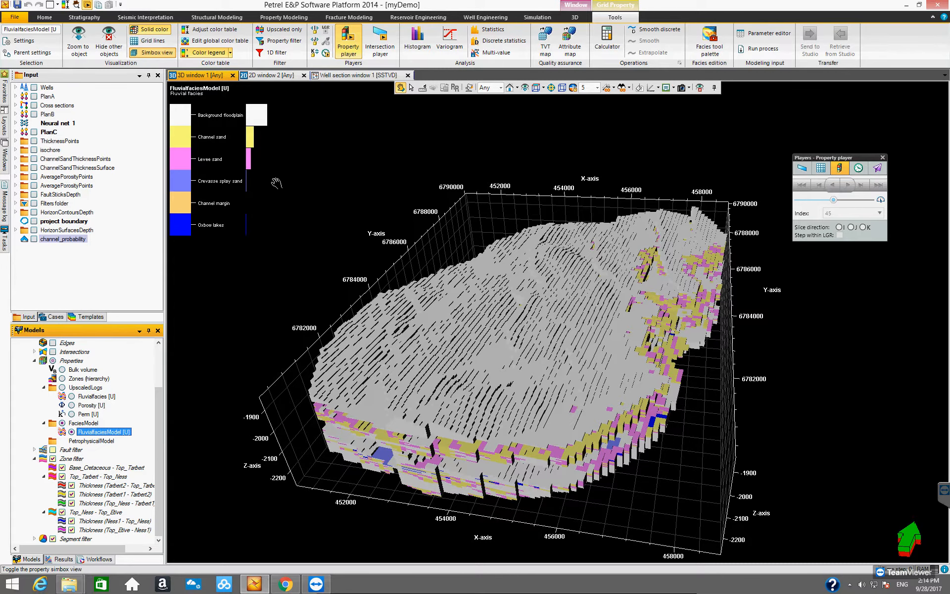
# - Close the property player and orbit the facies model in real geometry
pyautogui.moveTo(476, 286); pyautogui.dragTo(561, 347)
pyautogui.click(883, 157)
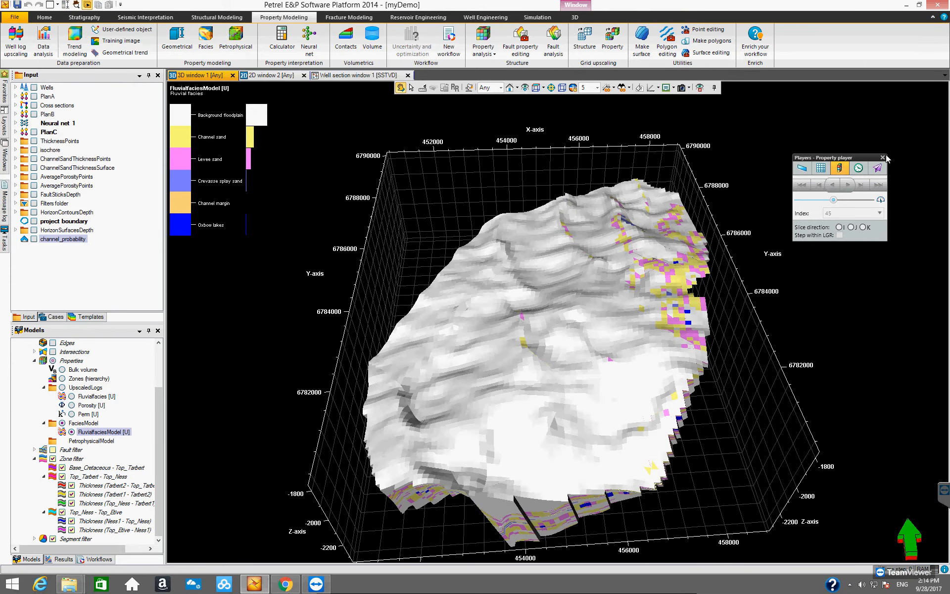
pyautogui.moveTo(471, 332); pyautogui.dragTo(448, 348)
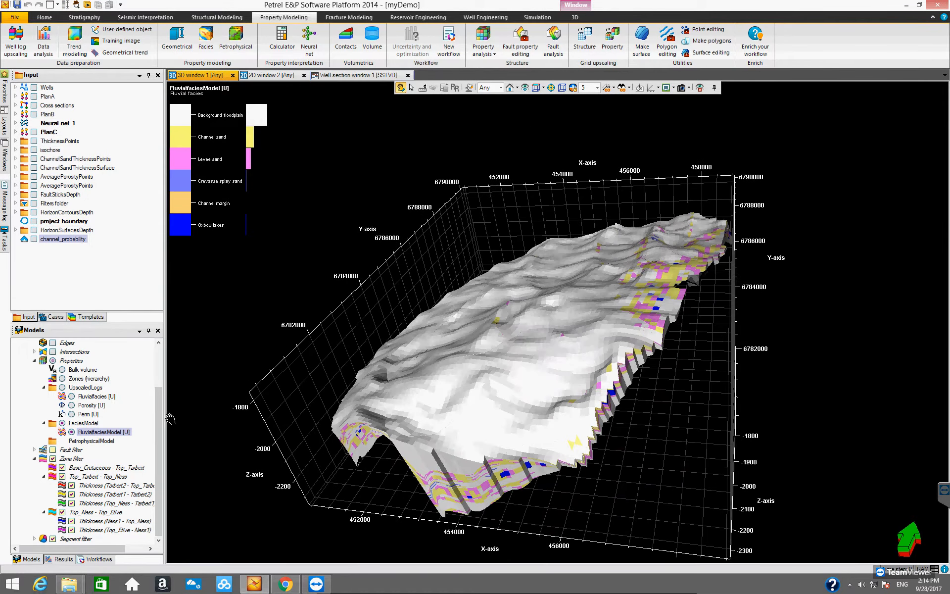
# - Open the settings of FluvialfaciesModel and display its facies histogram
pyautogui.rightClick(114, 432)
pyautogui.click(154, 274)
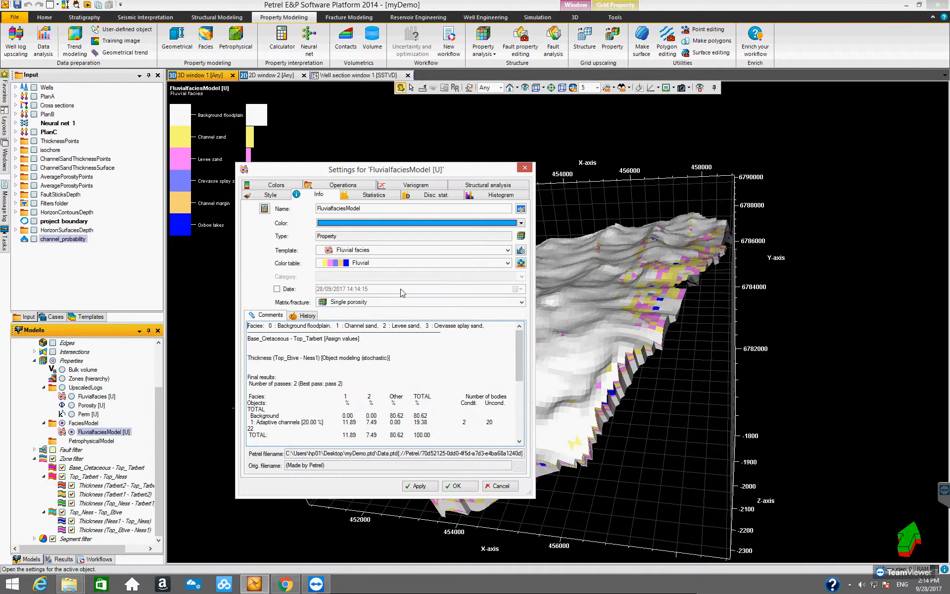
pyautogui.moveTo(407, 171); pyautogui.dragTo(483, 151)
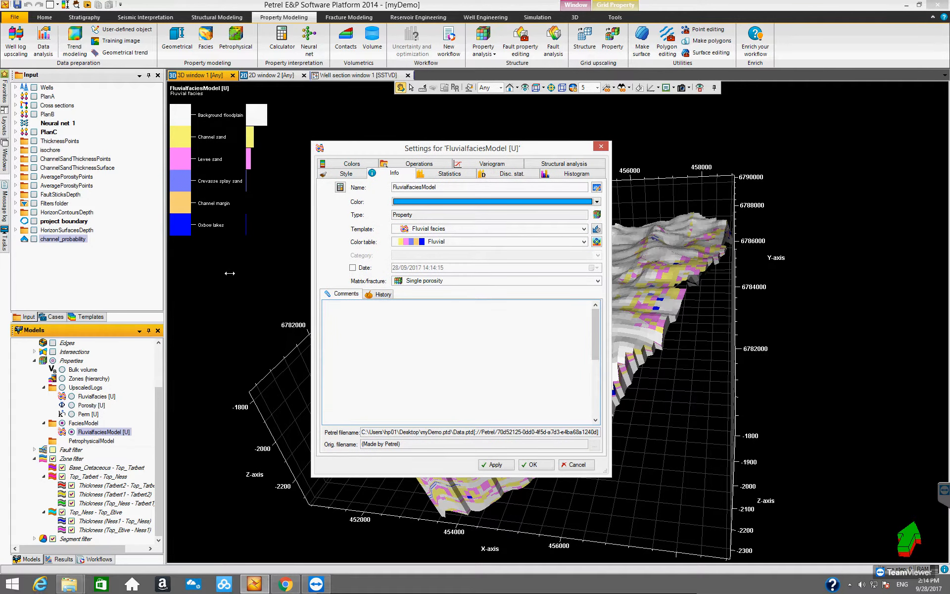
pyautogui.moveTo(315, 264); pyautogui.dragTo(224, 264)
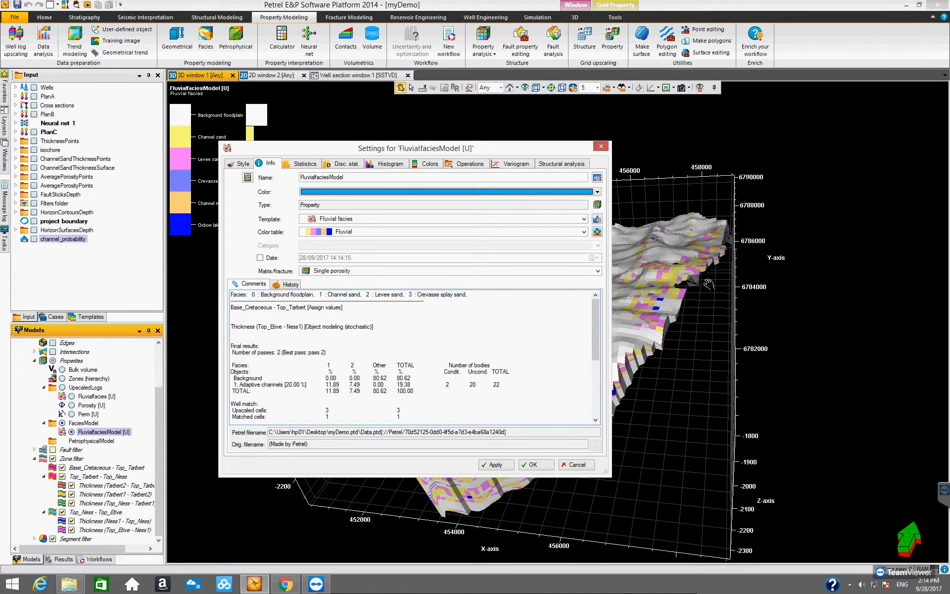
pyautogui.moveTo(394, 149); pyautogui.dragTo(436, 150)
pyautogui.click(432, 167)
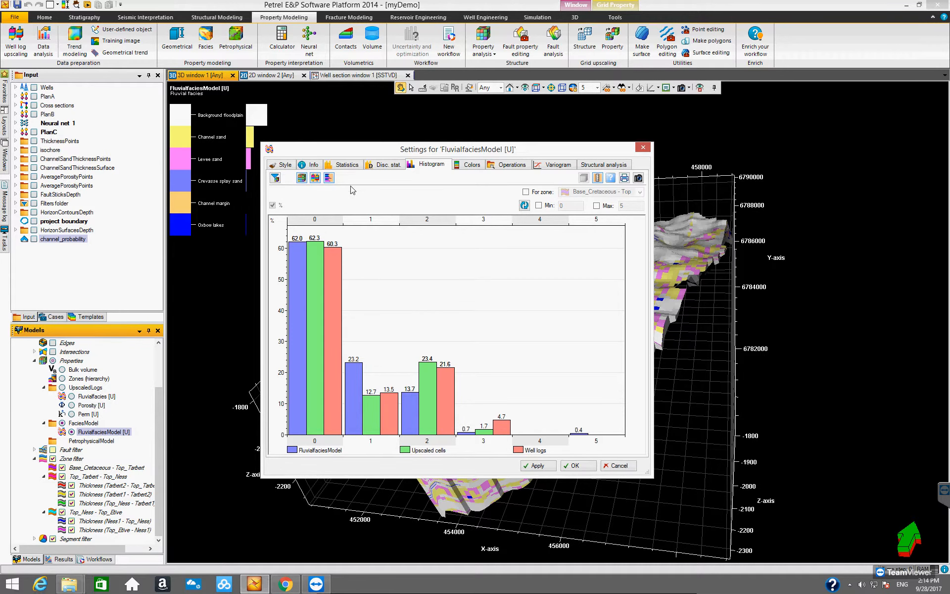
pyautogui.moveTo(348, 153); pyautogui.dragTo(593, 134)
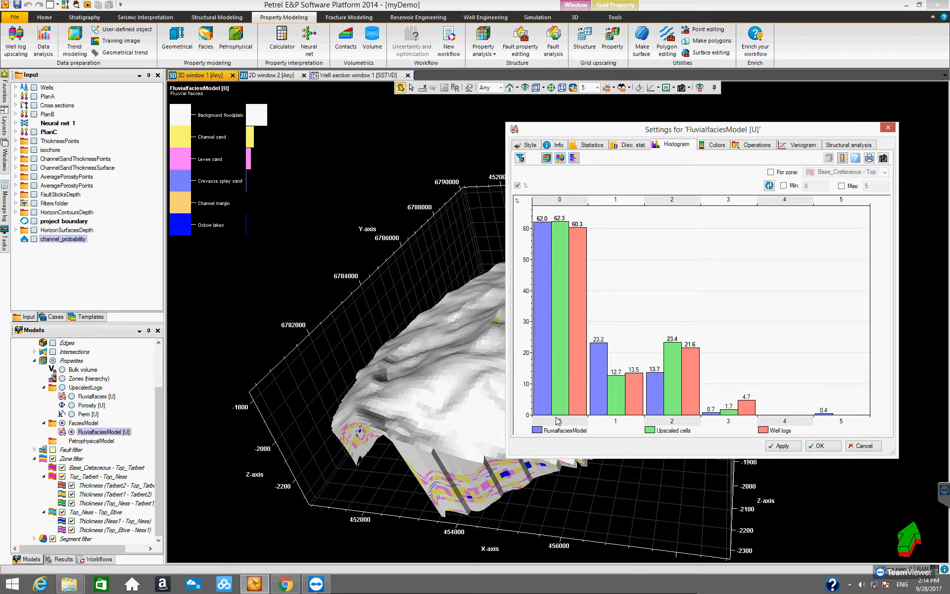
# - Toggle the histogram series to compare the facies model with upscaled cells and well logs
pyautogui.click(560, 159)
pyautogui.click(560, 159)
pyautogui.click(546, 159)
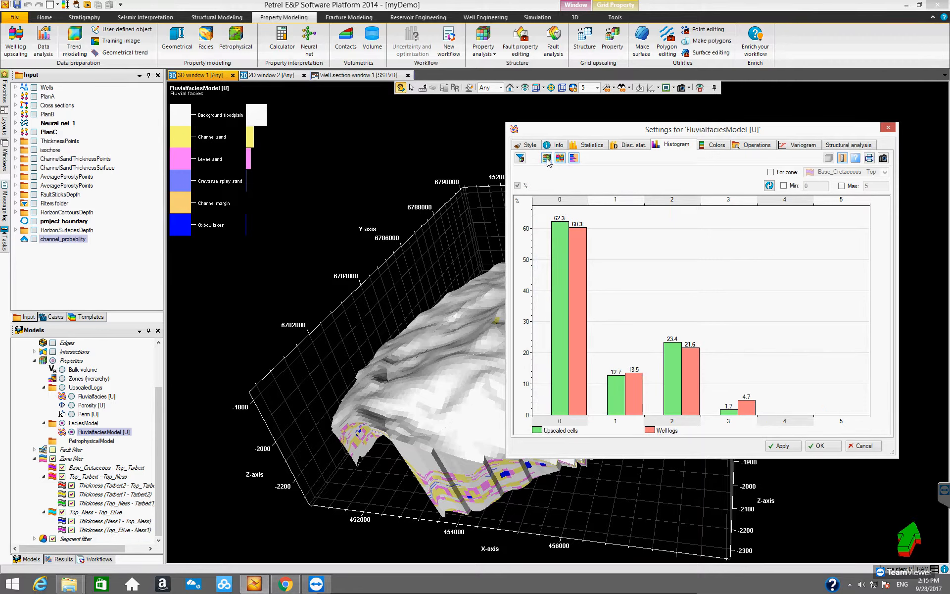
pyautogui.click(546, 158)
pyautogui.click(546, 159)
pyautogui.click(547, 159)
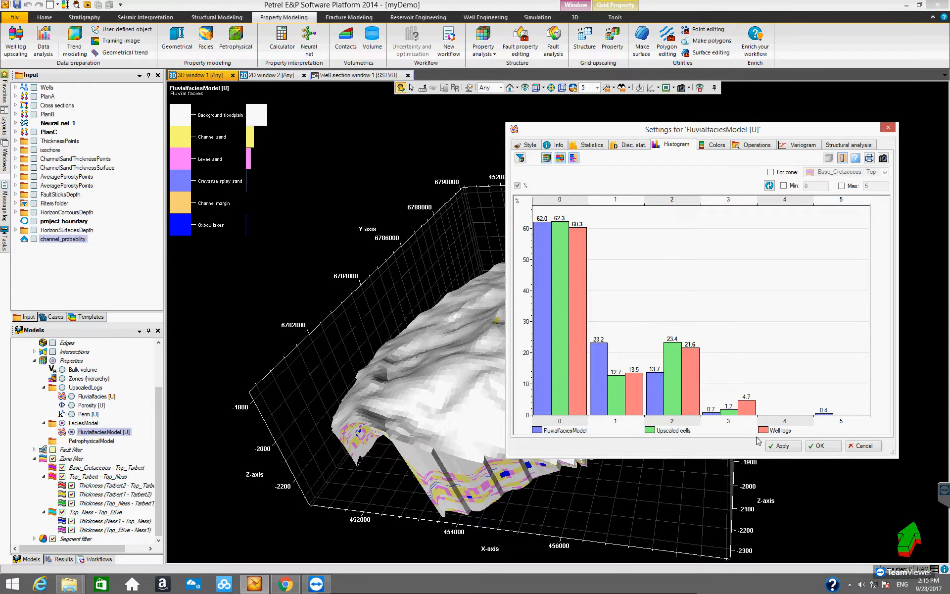
pyautogui.moveTo(692, 134); pyautogui.dragTo(512, 168)
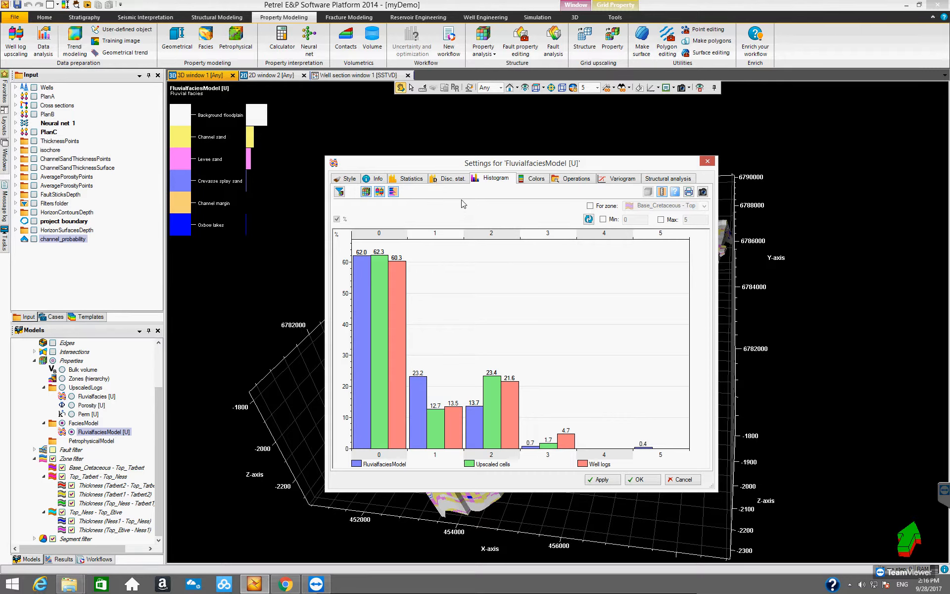
# - Review the facies model's Statistics tab, scrolling through the property description
pyautogui.click(409, 179)
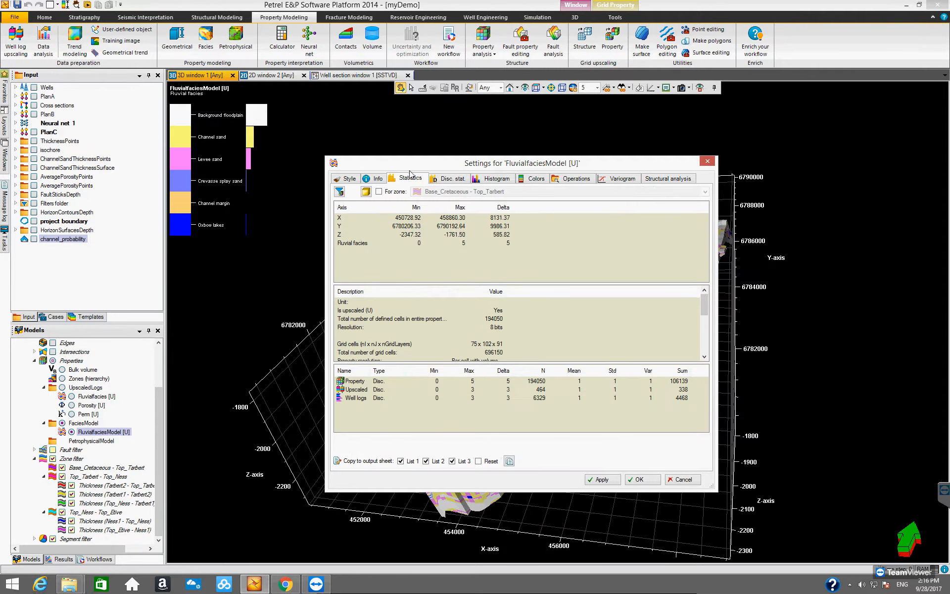
pyautogui.moveTo(409, 167); pyautogui.dragTo(380, 143)
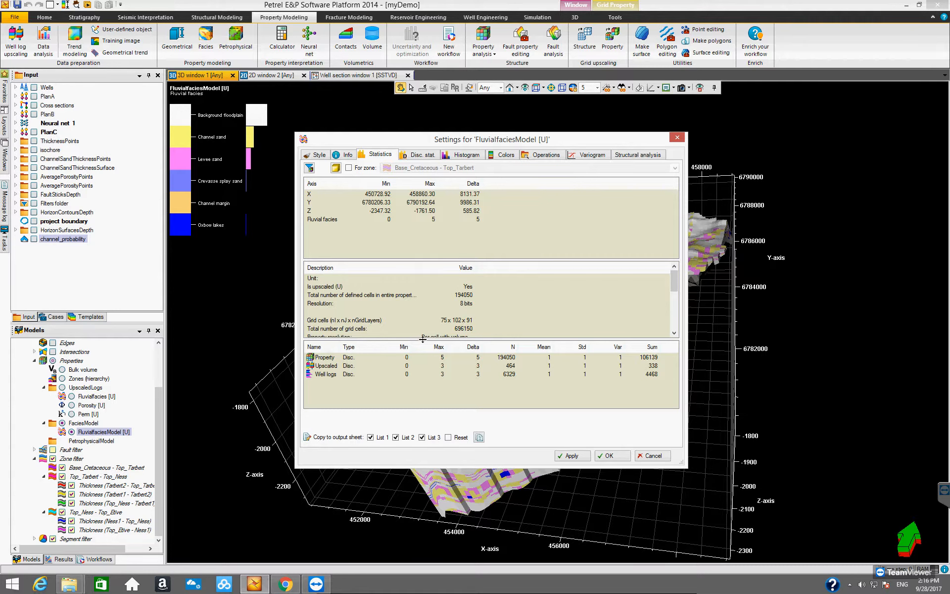
pyautogui.moveTo(422, 339); pyautogui.dragTo(425, 359)
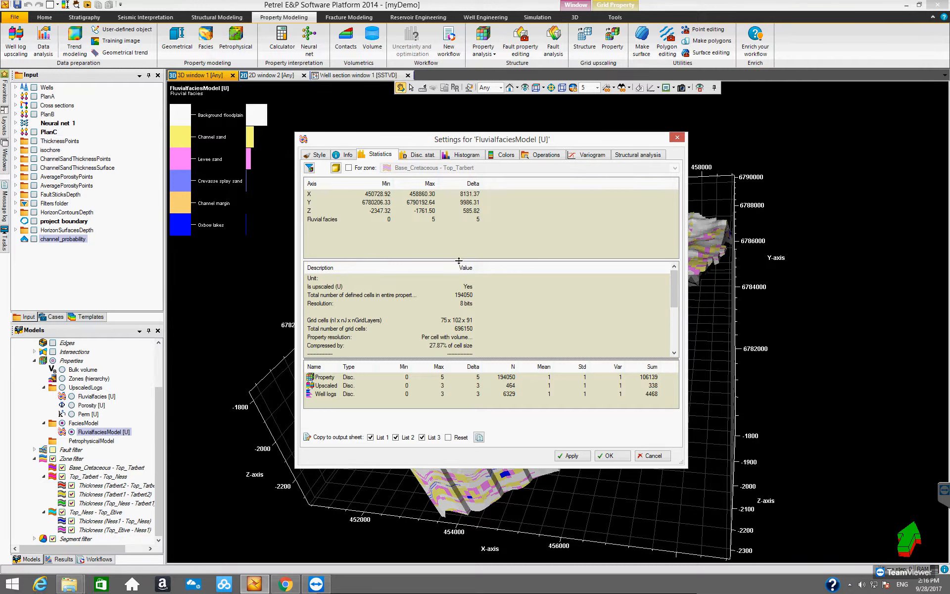
pyautogui.moveTo(473, 259); pyautogui.dragTo(472, 231)
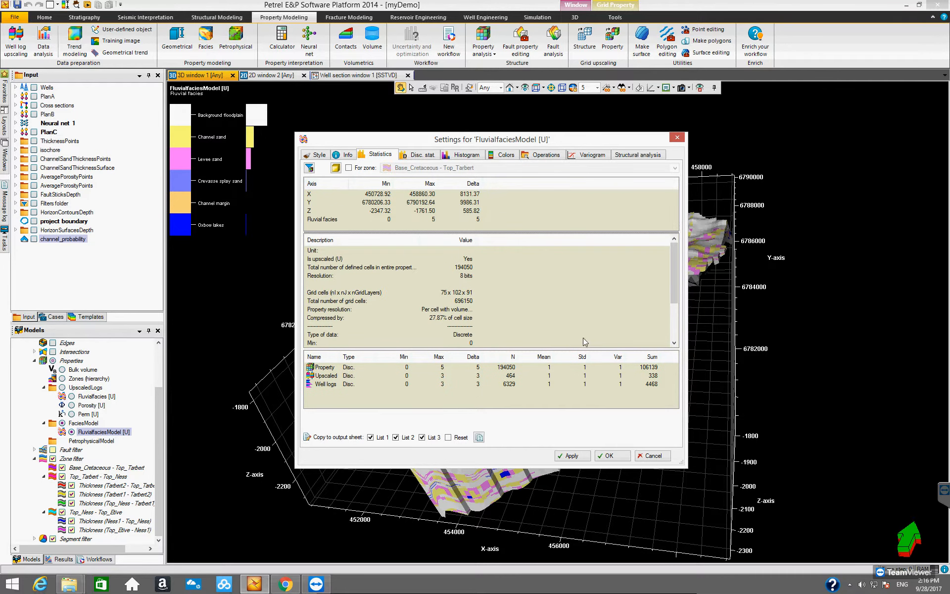
pyautogui.moveTo(674, 281); pyautogui.dragTo(675, 310)
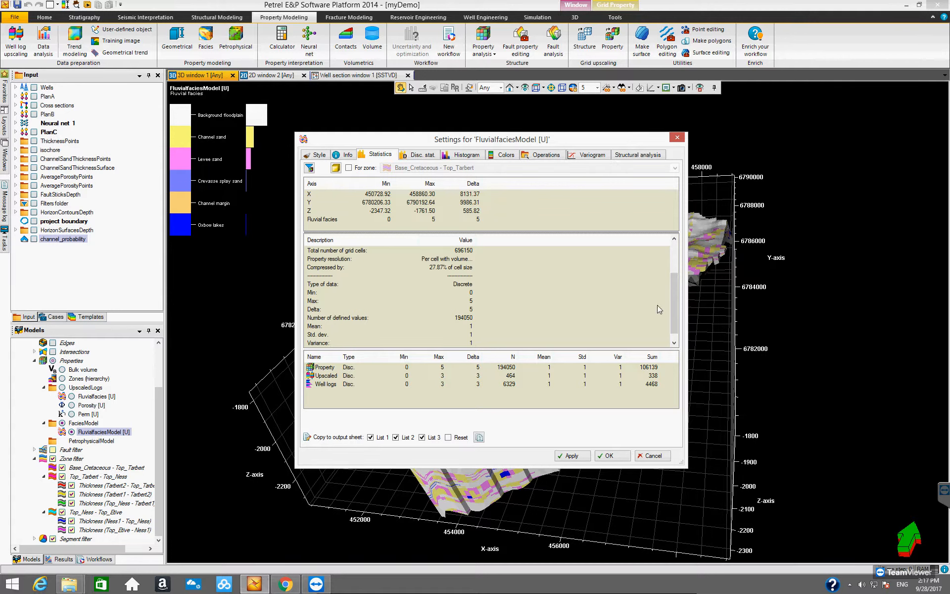
pyautogui.moveTo(674, 296); pyautogui.dragTo(674, 305)
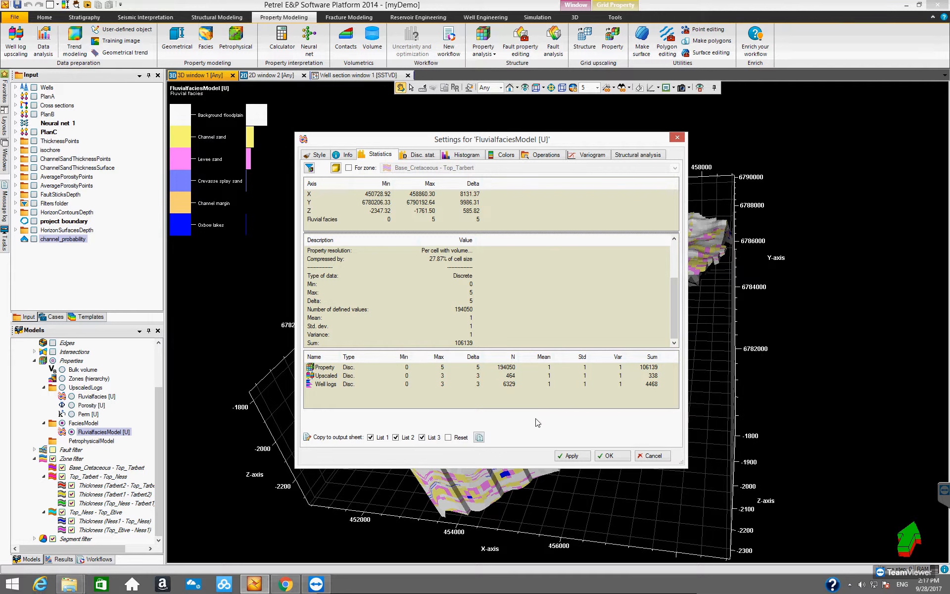
# - Browse the discrete statistics, histogram, colors and style pages, then close the settings dialog
pyautogui.click(428, 158)
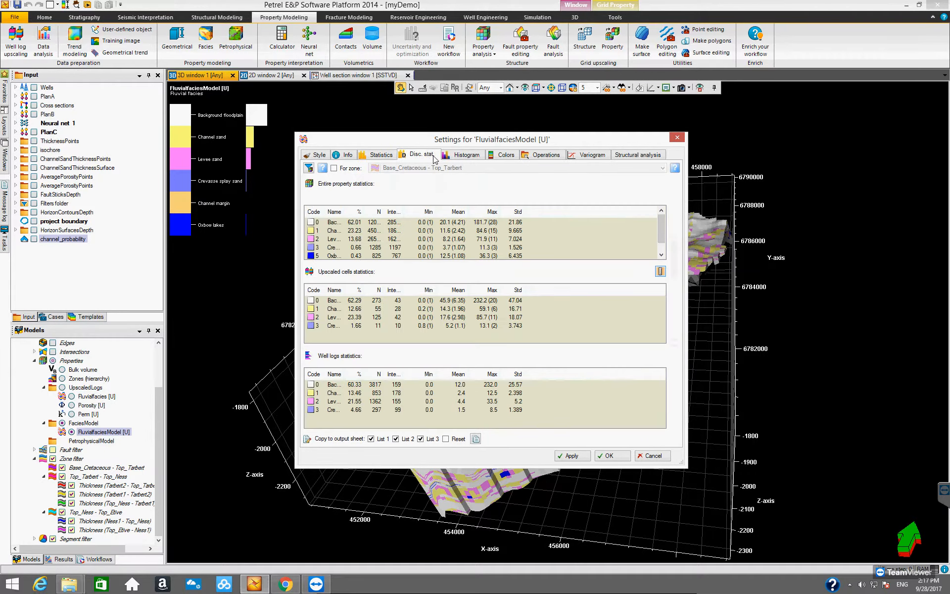
pyautogui.click(460, 158)
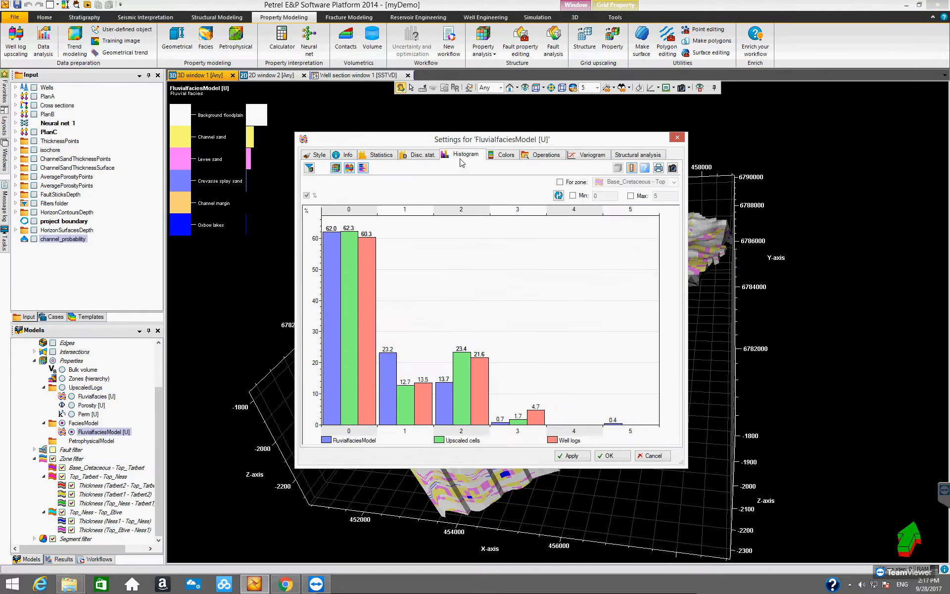
pyautogui.click(503, 157)
pyautogui.click(313, 156)
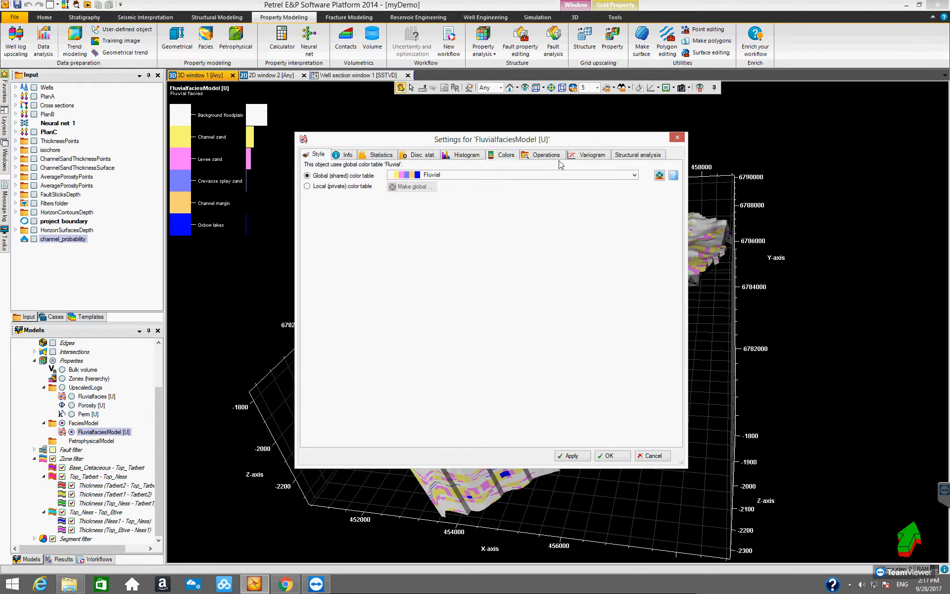
pyautogui.click(677, 138)
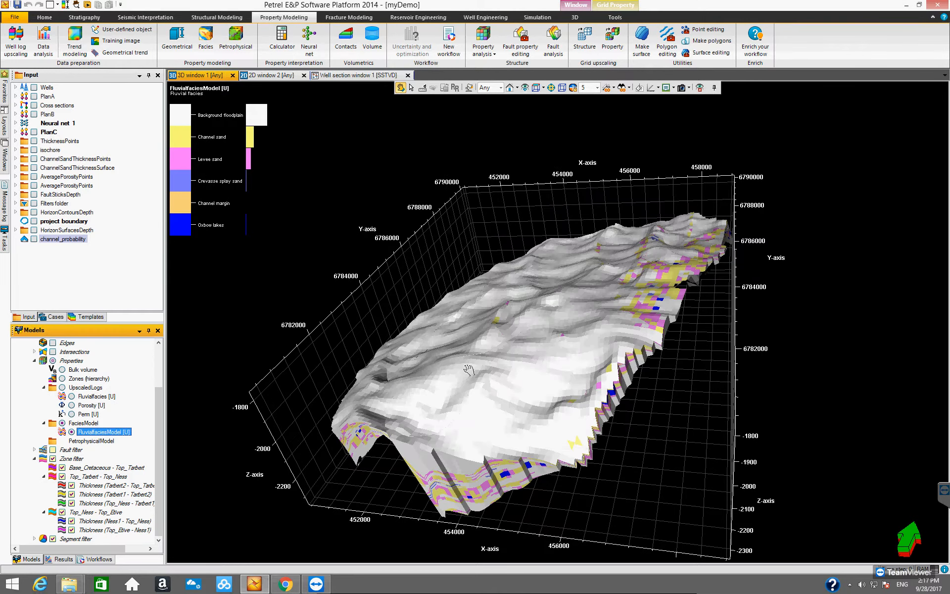
# - Orbit around the facies model to examine it from several angles
pyautogui.moveTo(515, 336); pyautogui.dragTo(445, 319)
pyautogui.moveTo(496, 346); pyautogui.dragTo(479, 332)
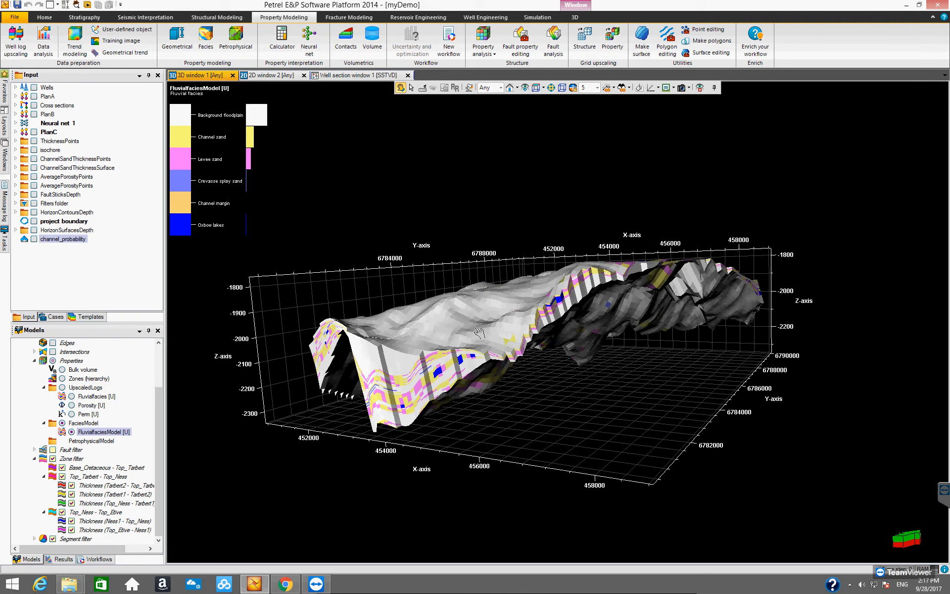
pyautogui.moveTo(134, 323); pyautogui.dragTo(135, 287)
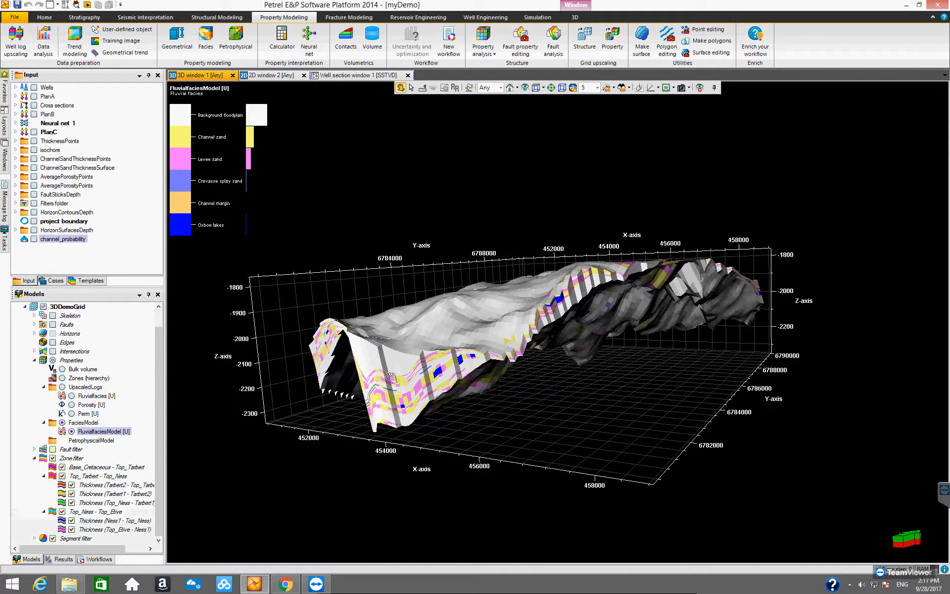
pyautogui.moveTo(411, 383); pyautogui.dragTo(480, 430)
pyautogui.moveTo(428, 410); pyautogui.dragTo(453, 433)
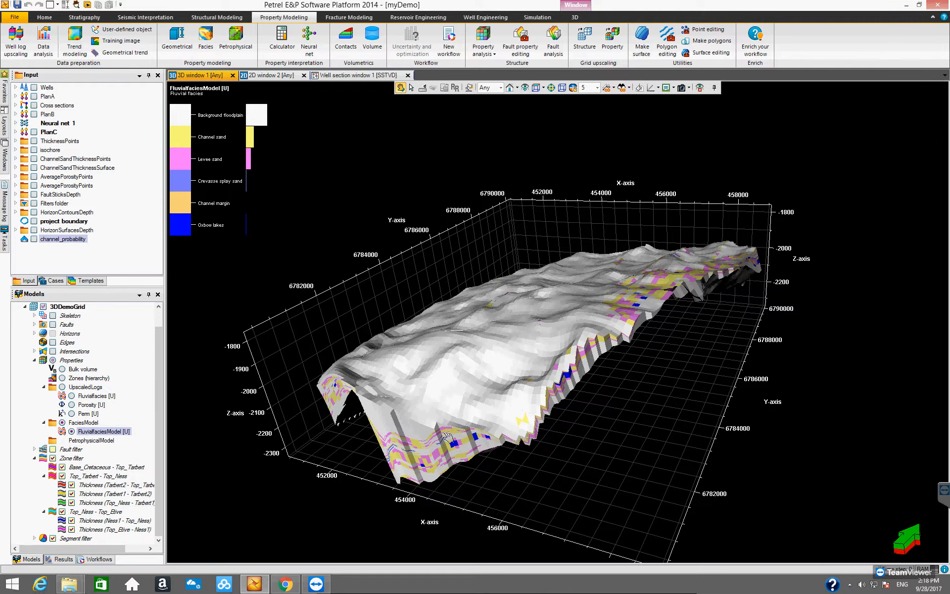
pyautogui.moveTo(451, 361); pyautogui.dragTo(383, 421)
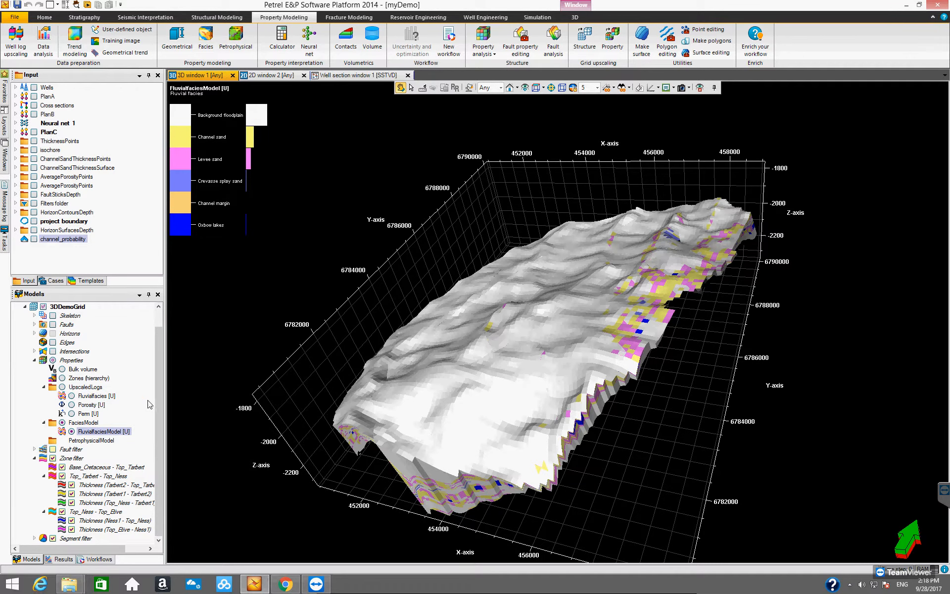
pyautogui.moveTo(465, 372); pyautogui.dragTo(395, 370)
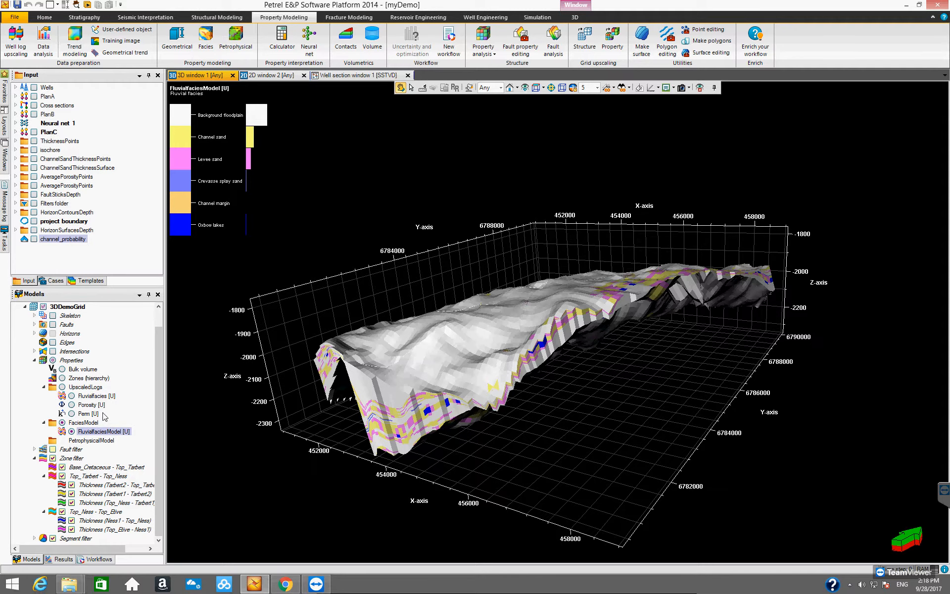
# - Expand the grid's intersections and switch on the General intersection plane in the 3D window
pyautogui.moveTo(445, 421); pyautogui.dragTo(246, 467)
pyautogui.moveTo(415, 447); pyautogui.dragTo(389, 393)
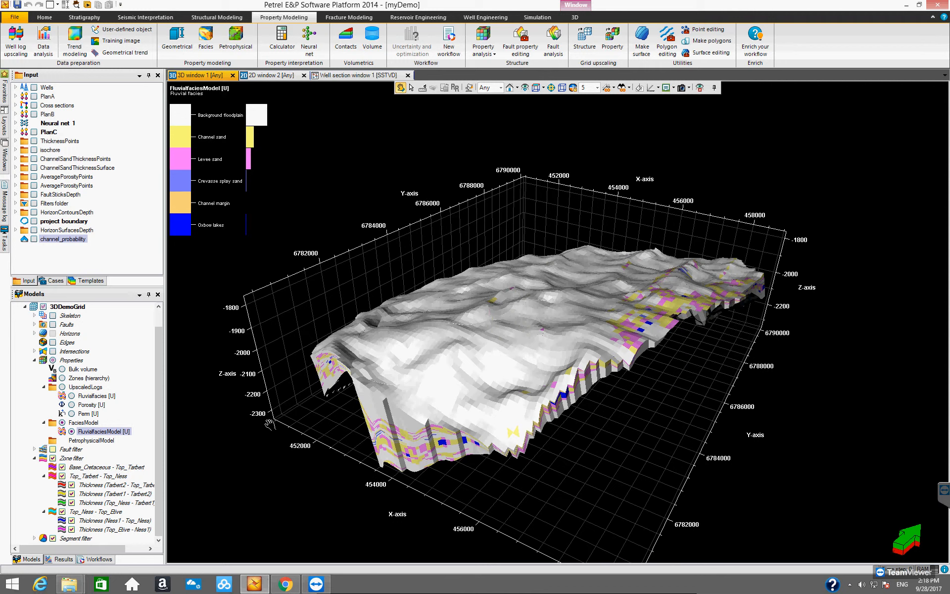
pyautogui.moveTo(157, 384); pyautogui.dragTo(156, 381)
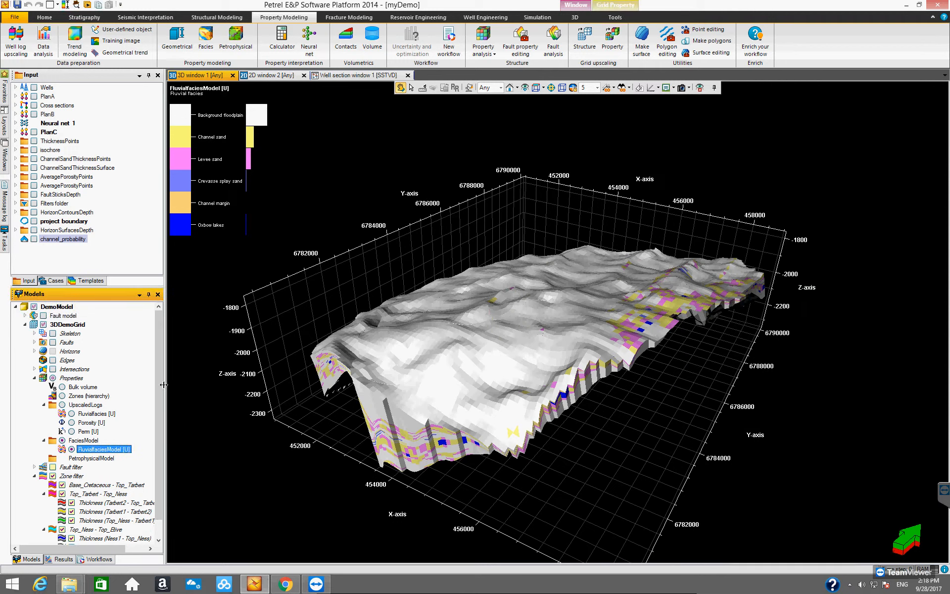
pyautogui.moveTo(158, 388); pyautogui.dragTo(157, 342)
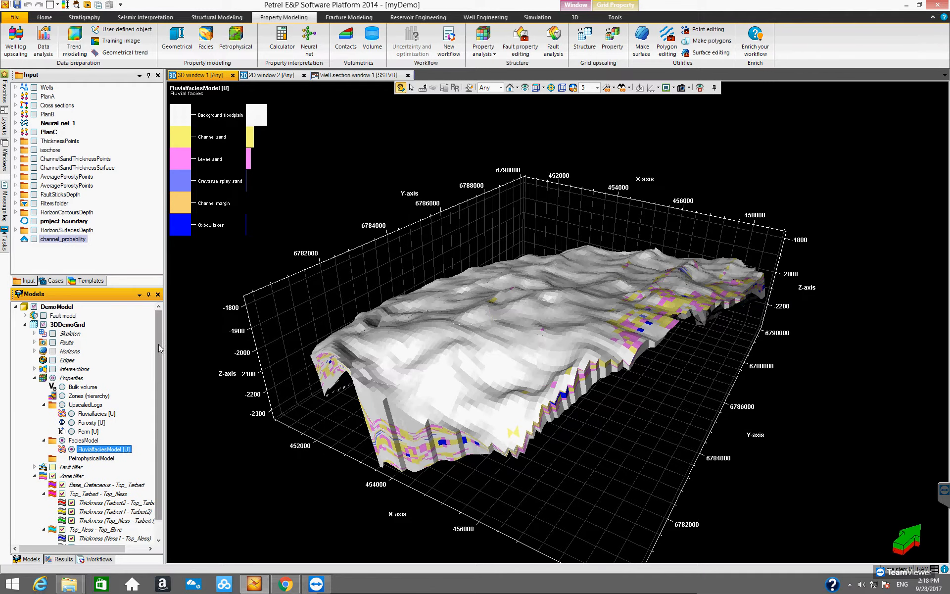
pyautogui.click(35, 369)
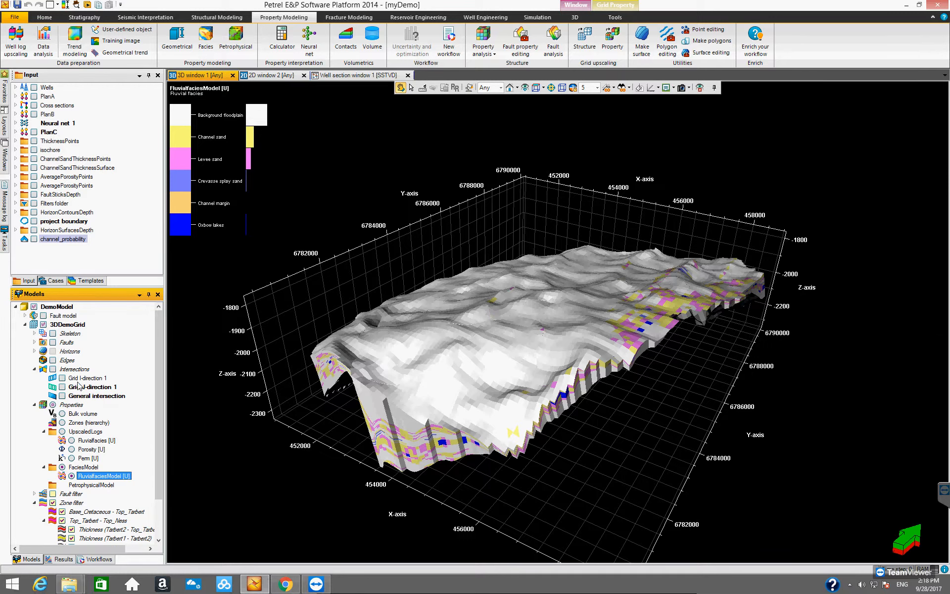
pyautogui.click(79, 378)
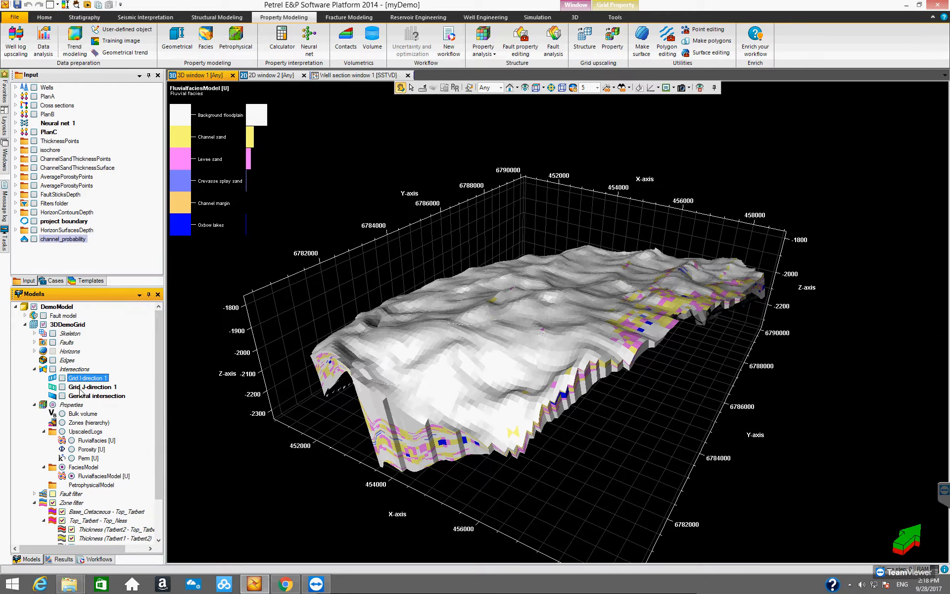
pyautogui.click(81, 388)
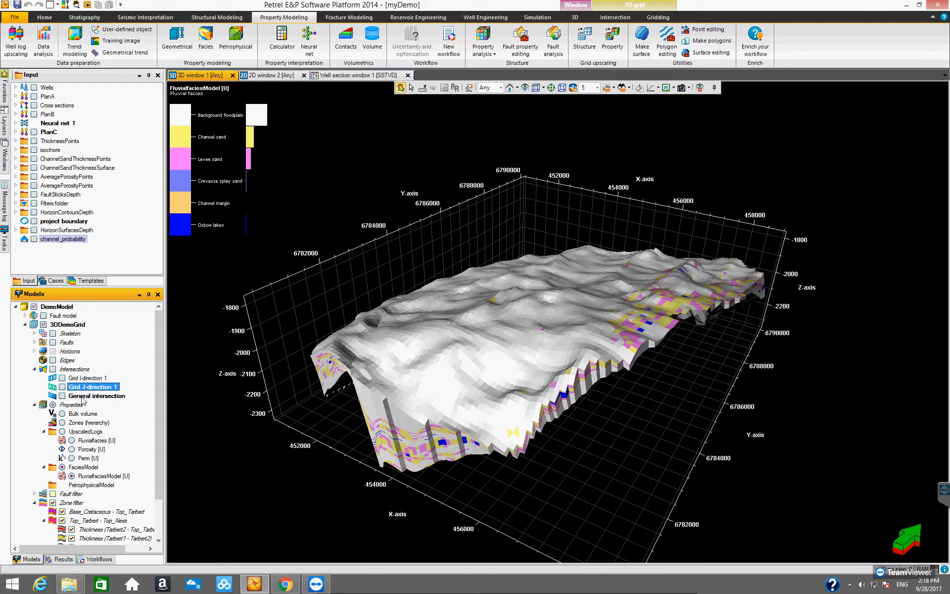
pyautogui.click(83, 396)
pyautogui.click(62, 395)
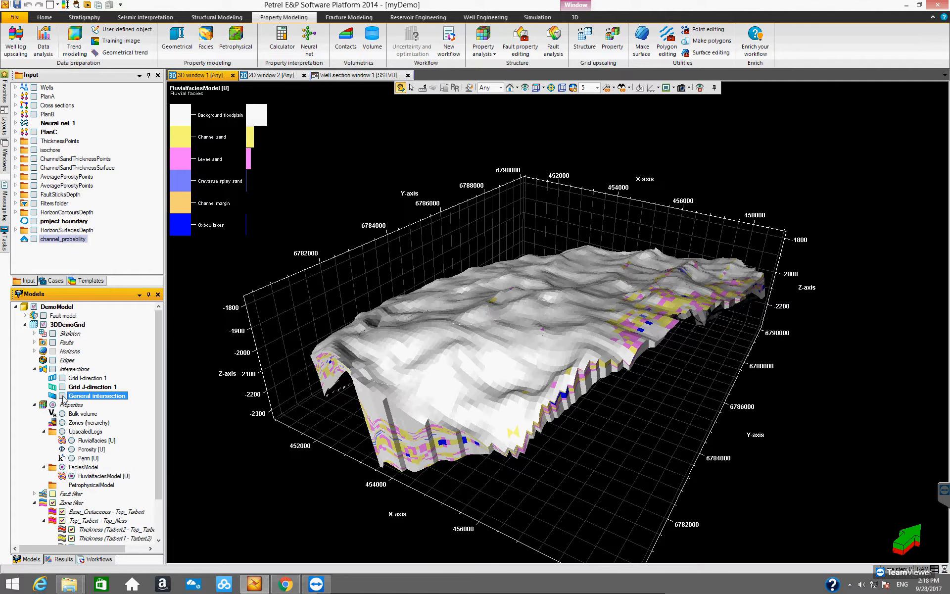
pyautogui.moveTo(438, 403); pyautogui.dragTo(496, 439)
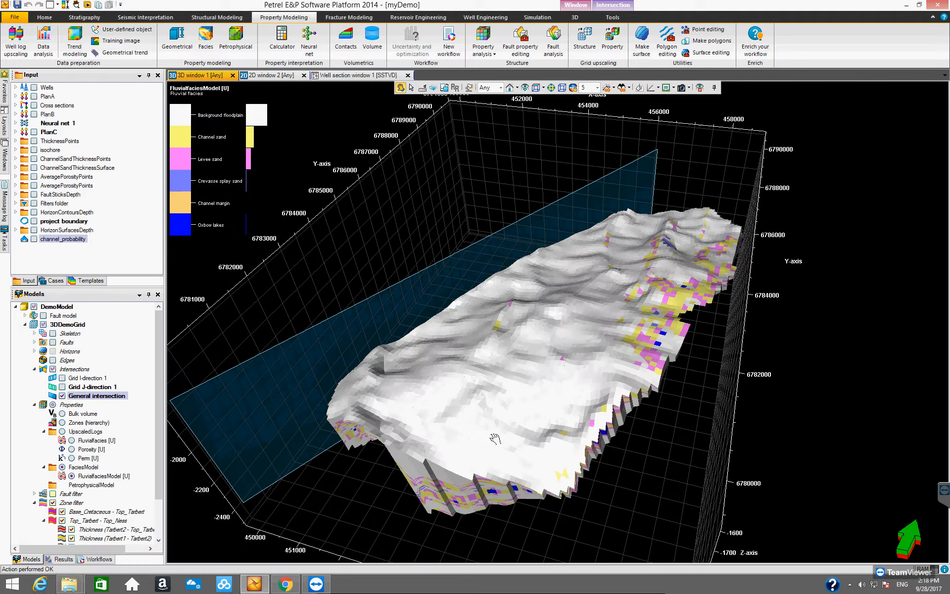
# - Clip the displayed model behind the general intersection plane
pyautogui.rightClick(78, 370)
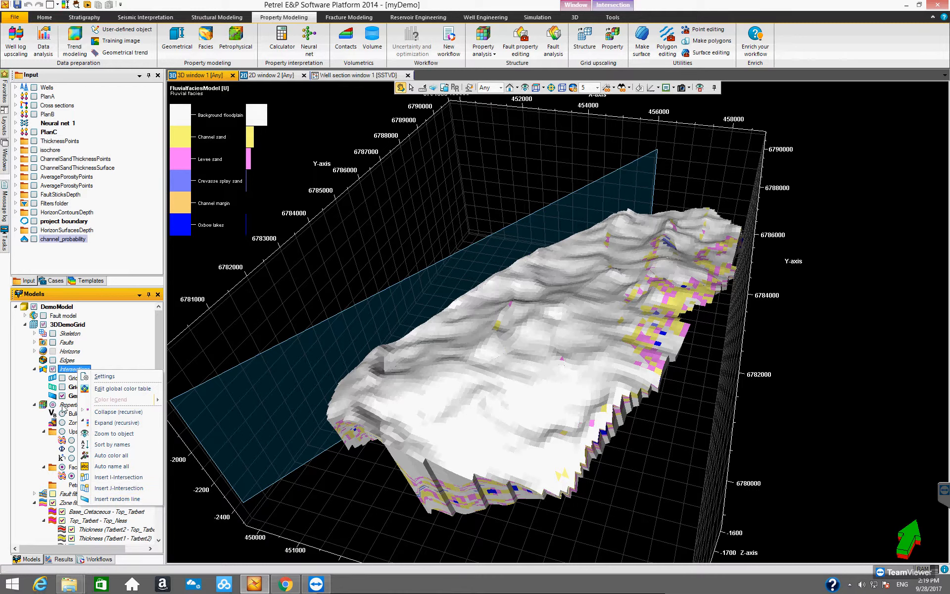
pyautogui.click(71, 397)
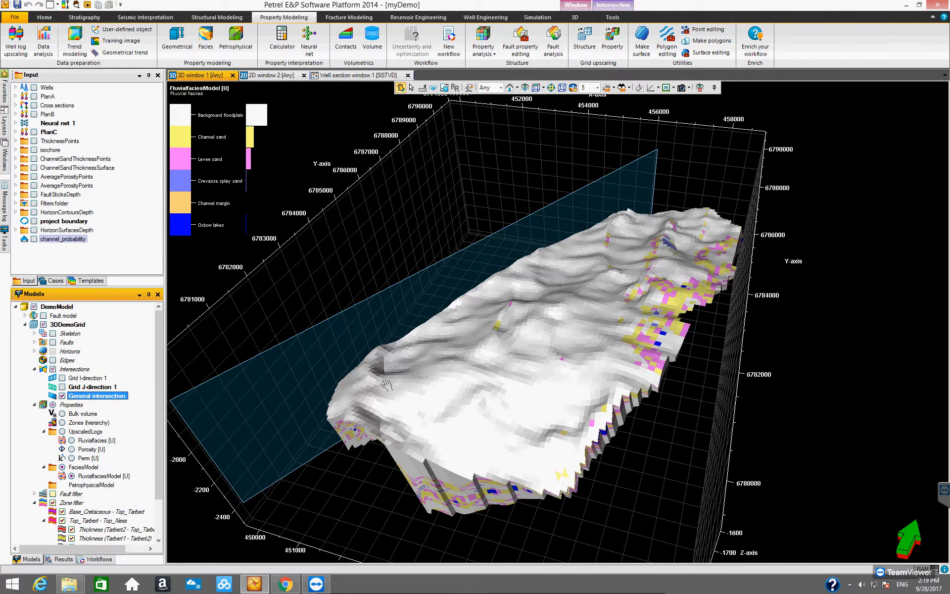
pyautogui.moveTo(285, 393)
pyautogui.mouseDown()
pyautogui.moveTo(281, 372)
pyautogui.moveTo(292, 374)
pyautogui.mouseUp()
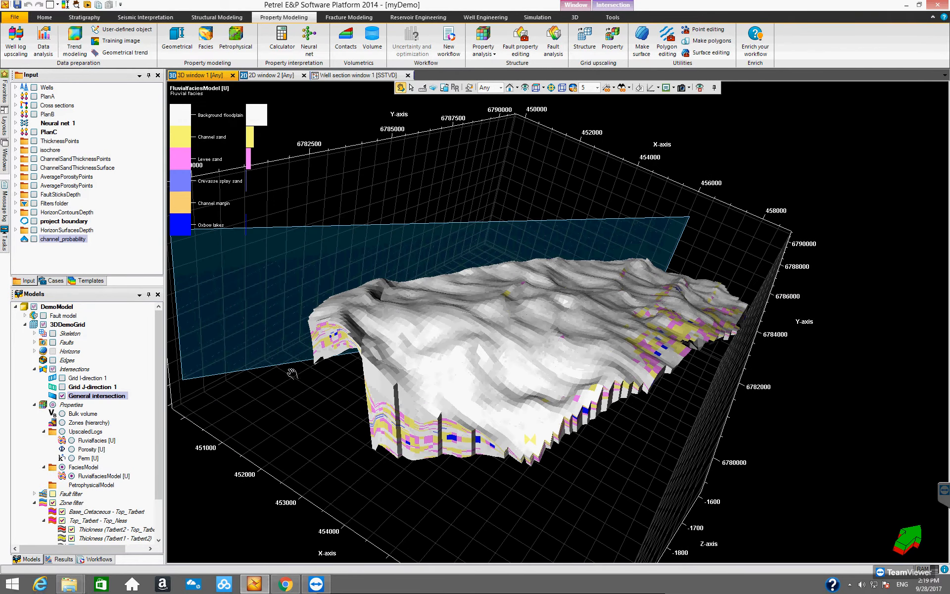
pyautogui.click(613, 6)
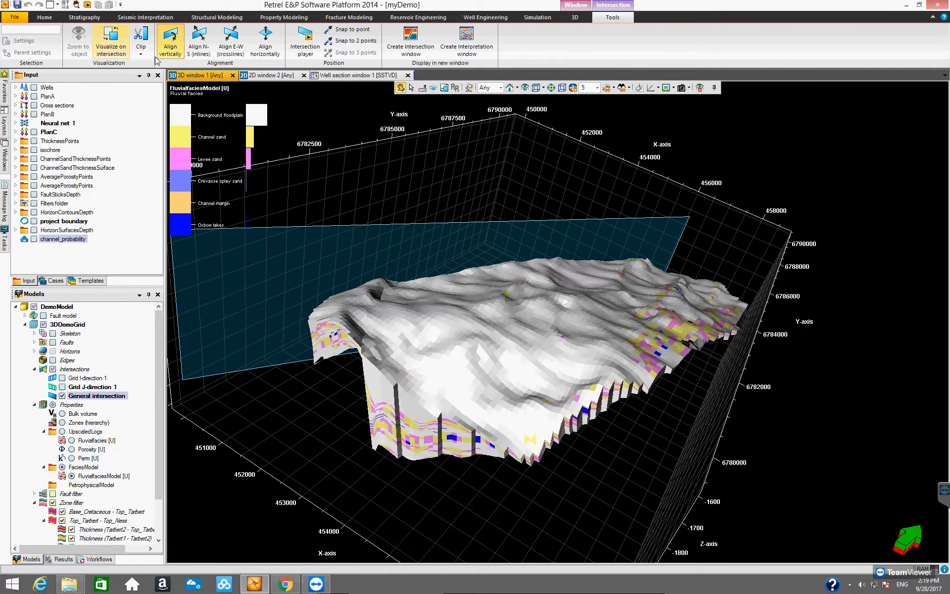
pyautogui.moveTo(391, 338); pyautogui.dragTo(326, 243)
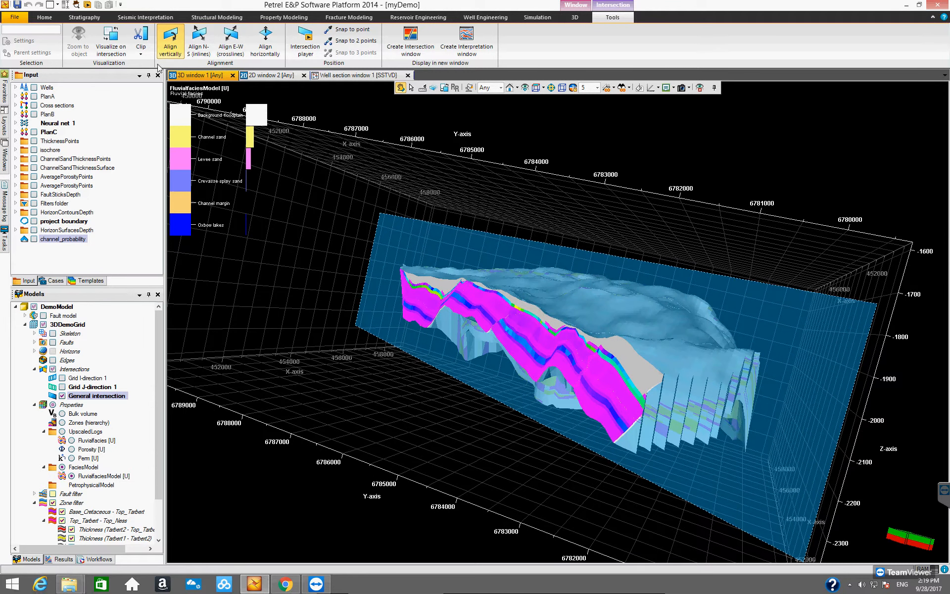
pyautogui.click(142, 54)
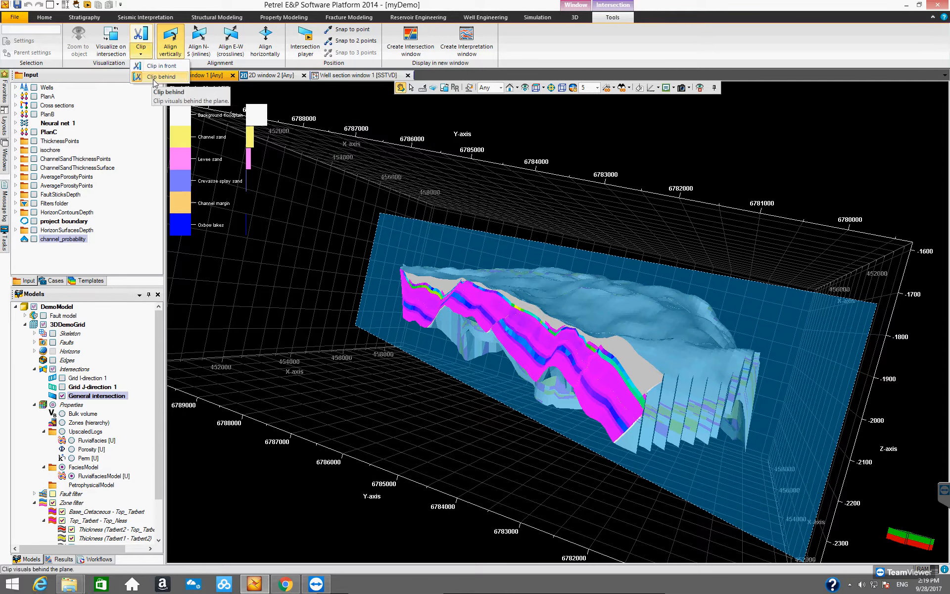
pyautogui.click(153, 67)
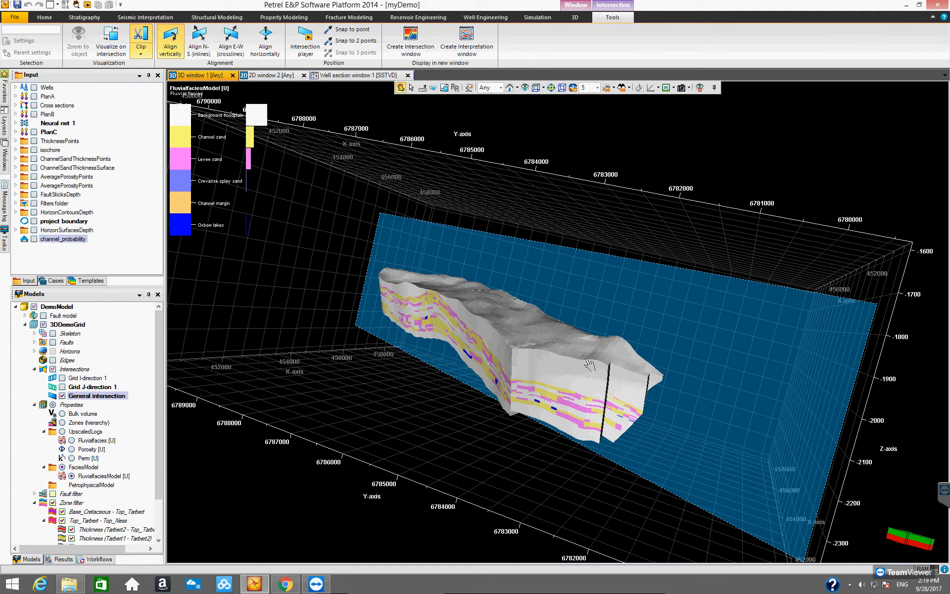
# - Turn on Visualize on intersection and show the FluvialfaciesModel property projected on the plane
pyautogui.moveTo(540, 365); pyautogui.dragTo(333, 341)
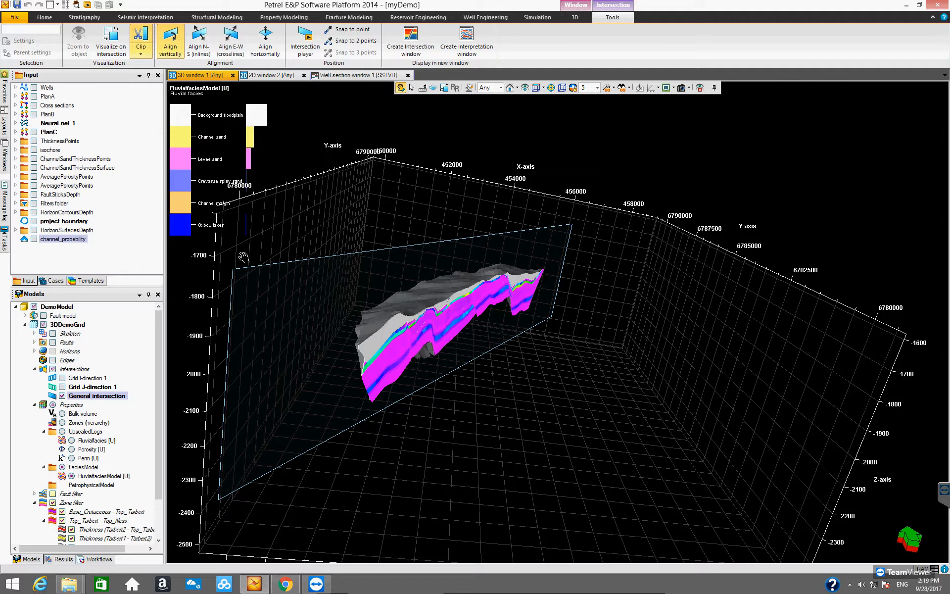
pyautogui.click(114, 49)
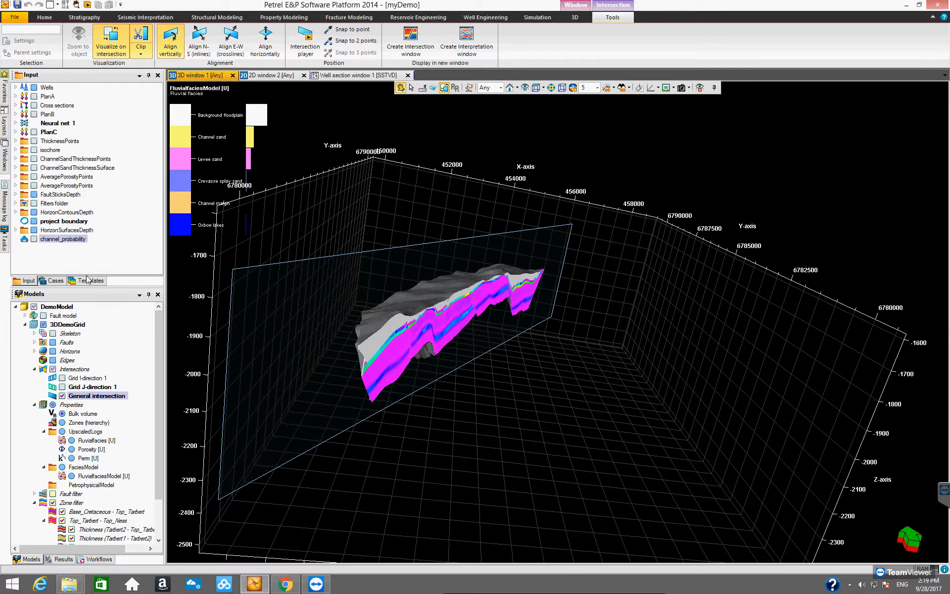
pyautogui.moveTo(88, 287); pyautogui.dragTo(94, 267)
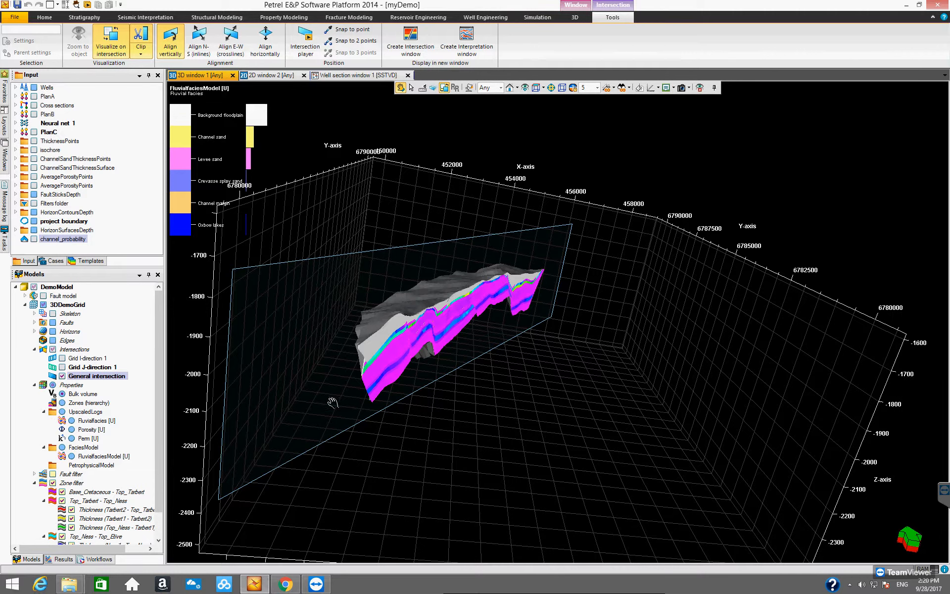
pyautogui.moveTo(393, 344); pyautogui.dragTo(340, 380)
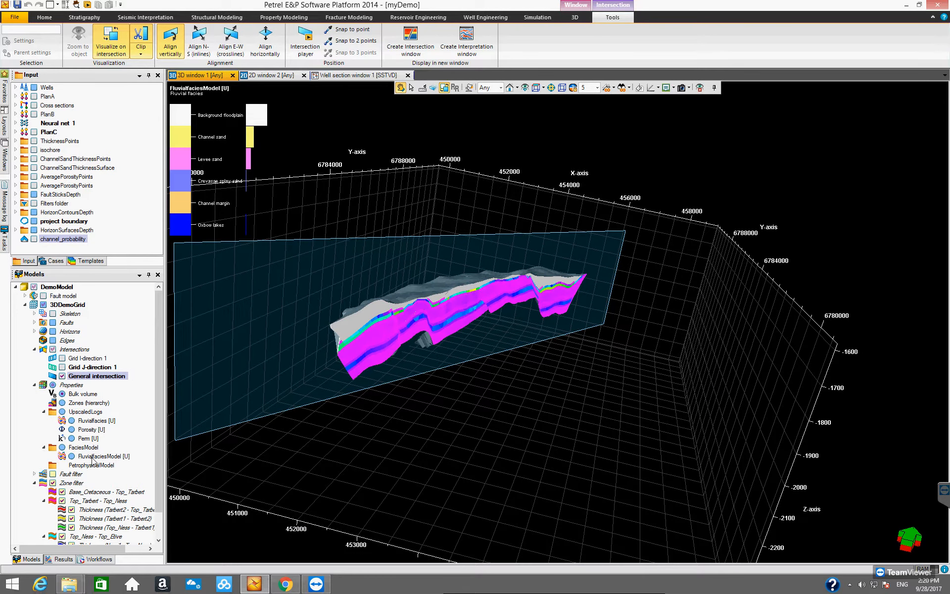
pyautogui.click(72, 457)
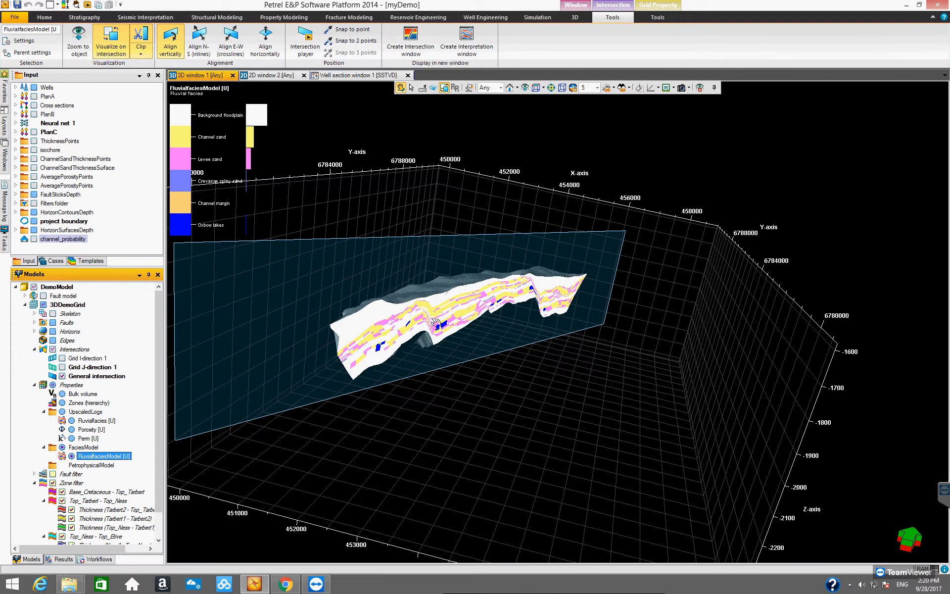
# - Switch on the grid's faults and horizons to display them with the facies on the intersection
pyautogui.moveTo(432, 314); pyautogui.dragTo(400, 302)
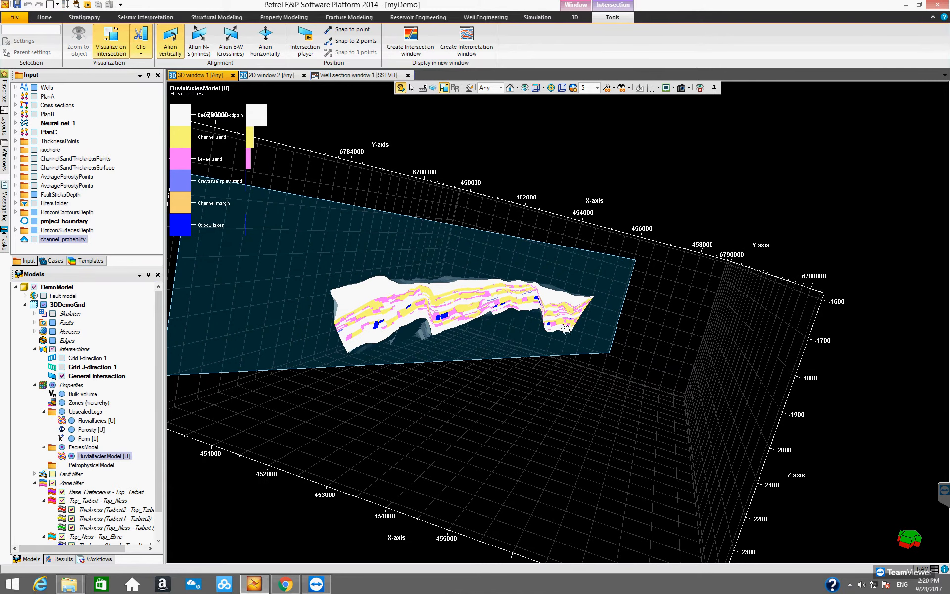
pyautogui.moveTo(279, 360); pyautogui.dragTo(306, 379)
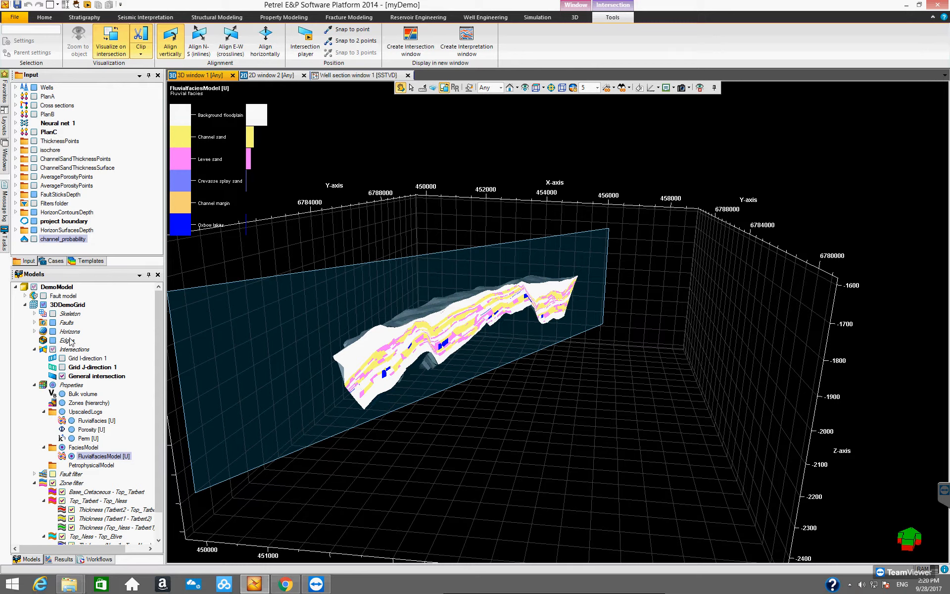
pyautogui.click(53, 332)
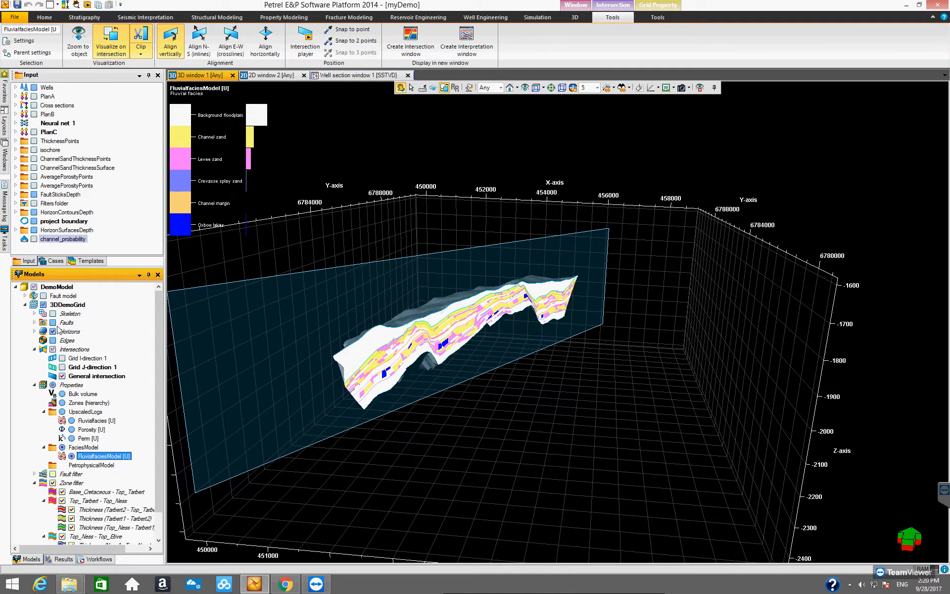
pyautogui.click(53, 322)
pyautogui.moveTo(391, 328); pyautogui.dragTo(385, 330)
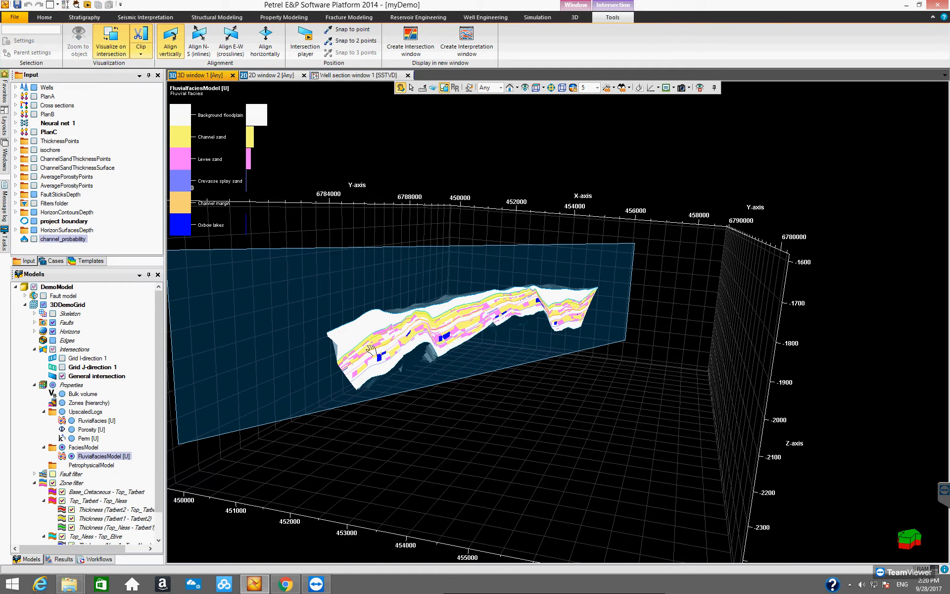
# - Use the Manipulate plane tool to move and rotate the intersection plane through the model
pyautogui.click(433, 88)
pyautogui.moveTo(301, 304)
pyautogui.mouseDown()
pyautogui.moveTo(469, 453)
pyautogui.moveTo(385, 364)
pyautogui.moveTo(350, 289)
pyautogui.moveTo(432, 396)
pyautogui.moveTo(364, 295)
pyautogui.moveTo(423, 367)
pyautogui.moveTo(364, 277)
pyautogui.moveTo(348, 317)
pyautogui.mouseUp()
pyautogui.moveTo(430, 320); pyautogui.dragTo(435, 307)
pyautogui.moveTo(503, 323); pyautogui.dragTo(507, 352)
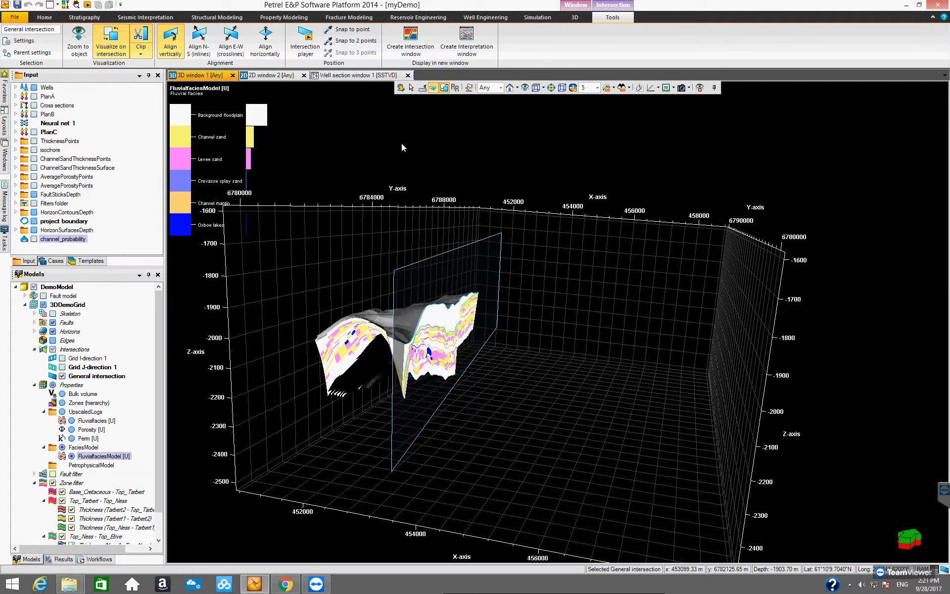
pyautogui.click(400, 88)
pyautogui.moveTo(517, 311); pyautogui.dragTo(316, 307)
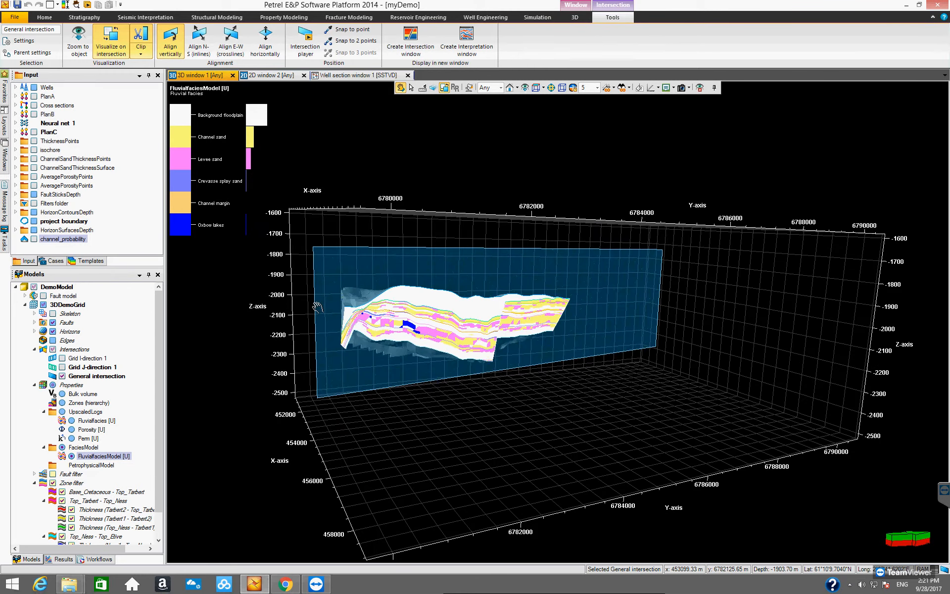
# - Reposition the intersection plane along the length of the facies model
pyautogui.press('m')
pyautogui.moveTo(356, 349); pyautogui.dragTo(347, 403)
pyautogui.press('Escape')
pyautogui.moveTo(556, 401); pyautogui.dragTo(578, 367)
pyautogui.moveTo(513, 358); pyautogui.dragTo(364, 342)
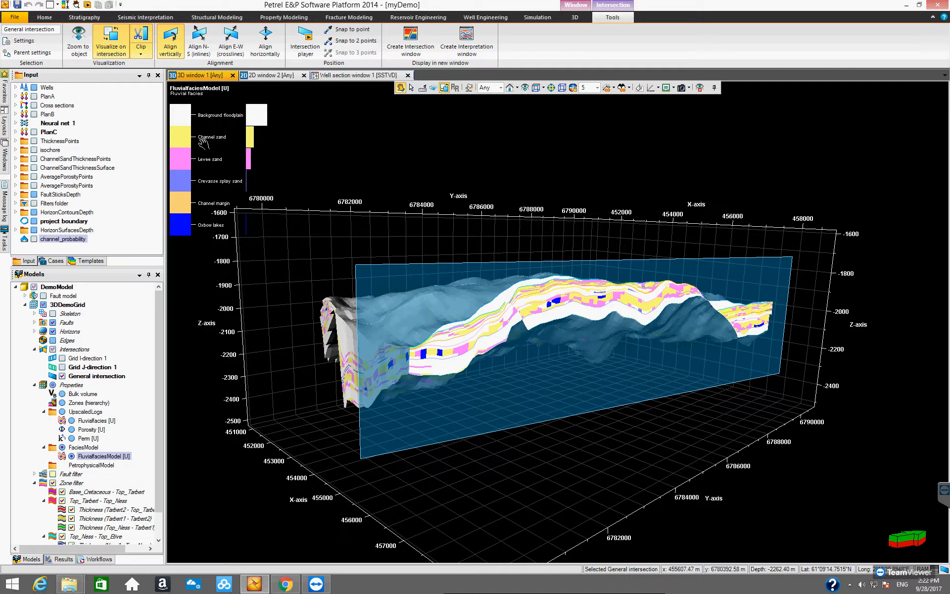
# - Turn off Visualize on intersection and choose the Clip in front option for the plane
pyautogui.click(102, 50)
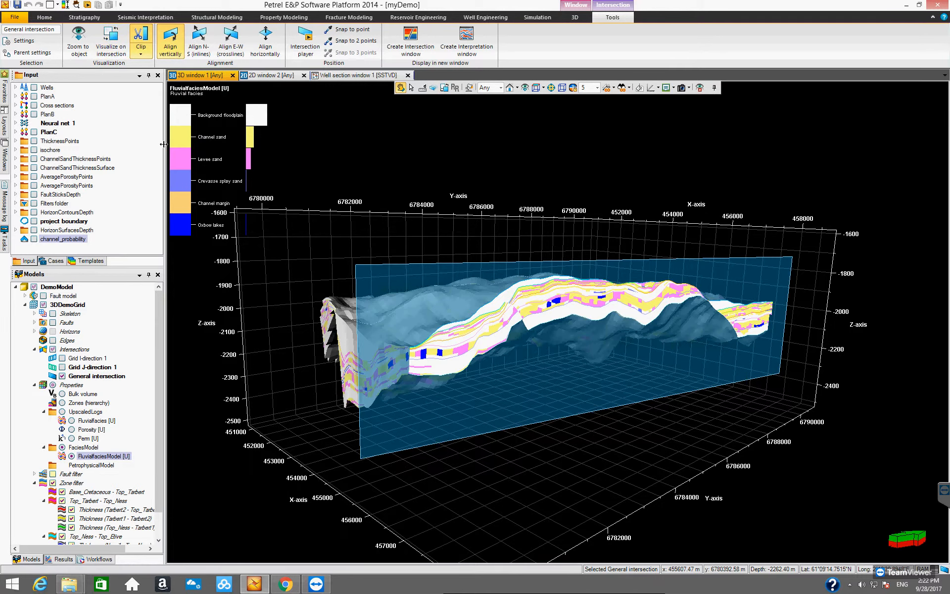
pyautogui.click(140, 54)
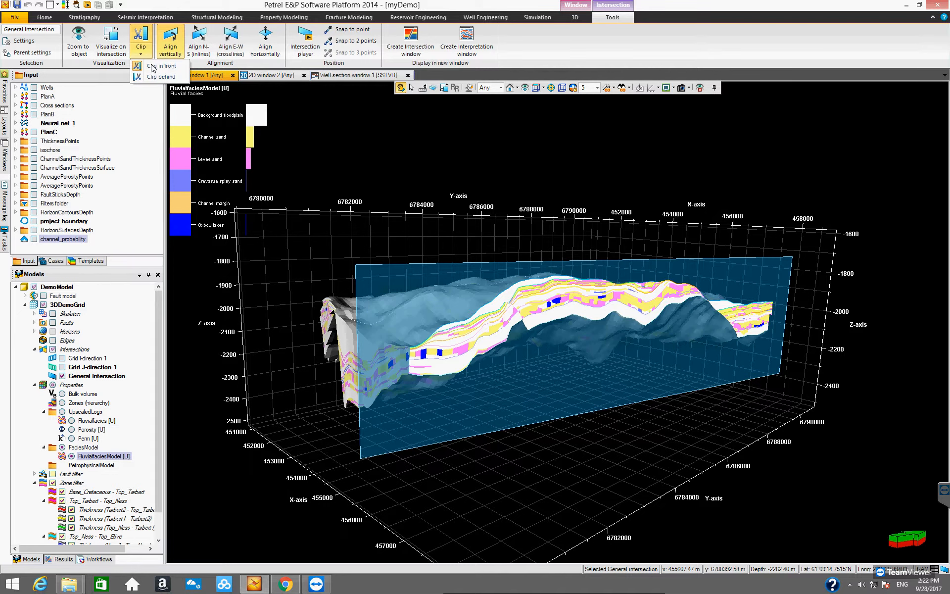
pyautogui.click(152, 68)
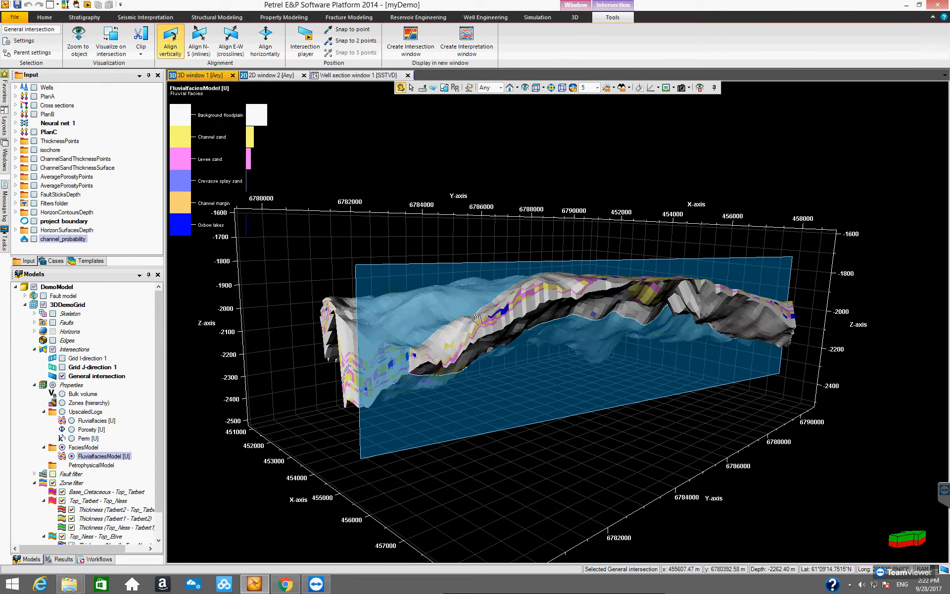
pyautogui.moveTo(535, 370); pyautogui.dragTo(251, 140)
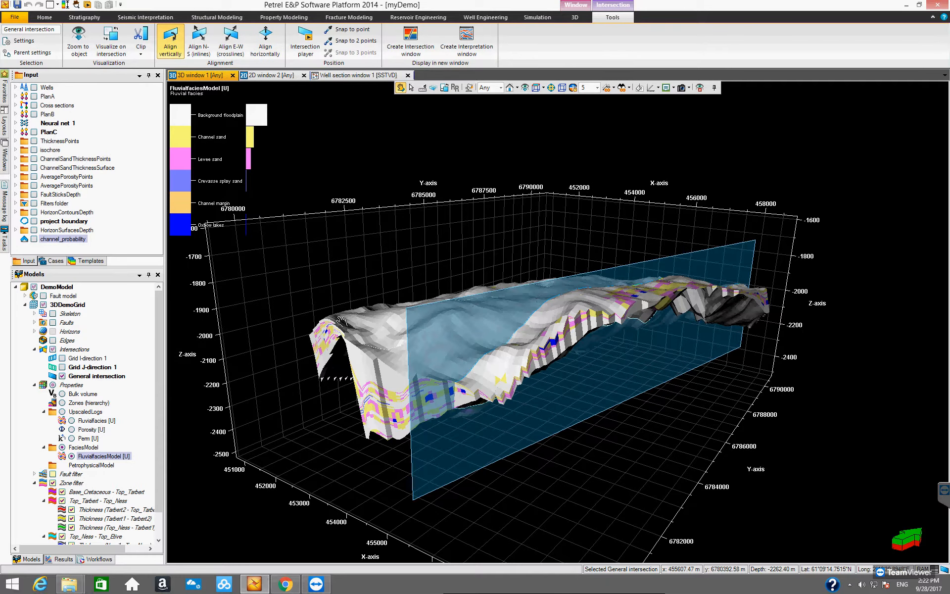
# - Align the intersection horizontally to view a facies depth slice through the model, then align it vertically again
pyautogui.click(265, 51)
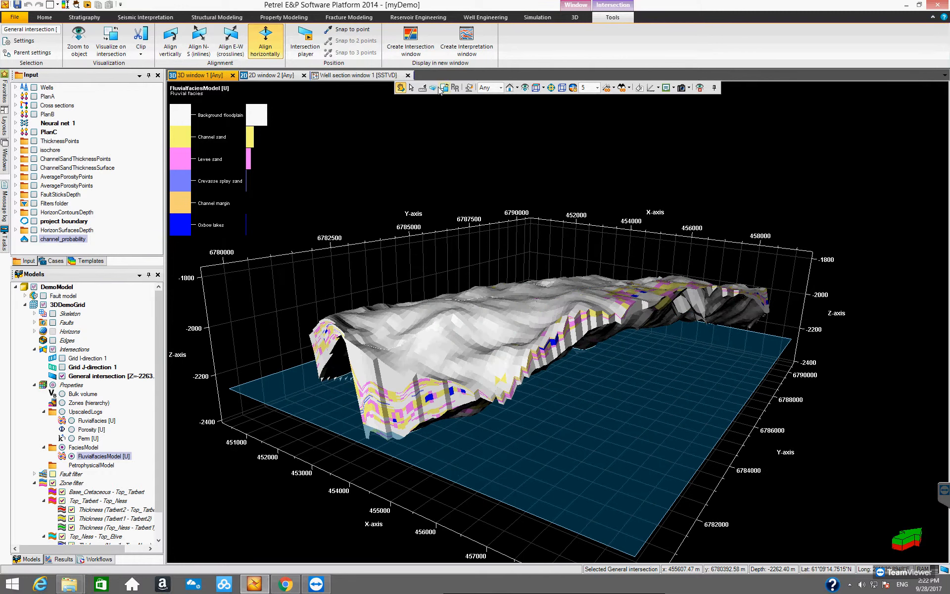
pyautogui.moveTo(558, 432); pyautogui.dragTo(491, 413)
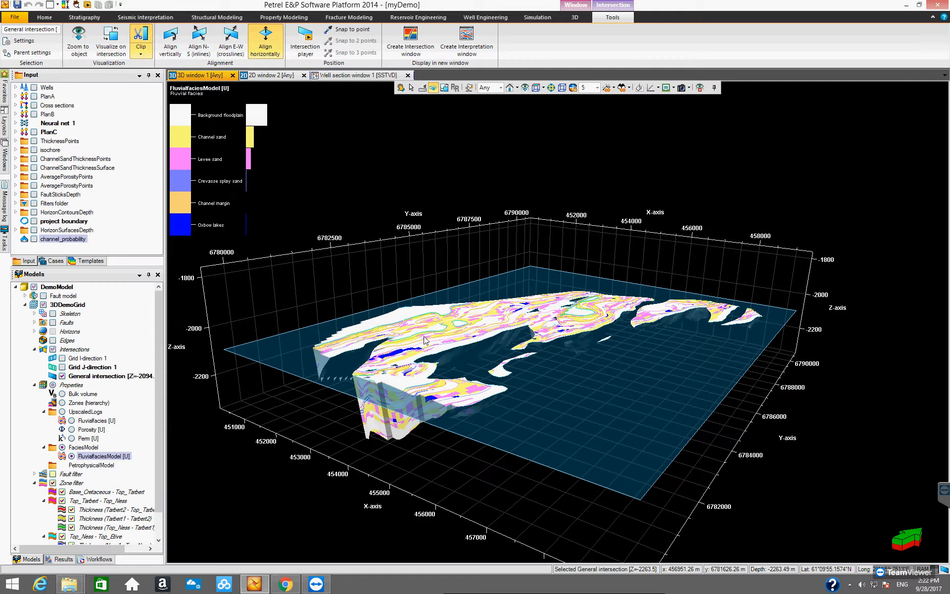
pyautogui.press('v')
pyautogui.moveTo(496, 380); pyautogui.dragTo(583, 335)
pyautogui.moveTo(586, 287); pyautogui.dragTo(588, 253)
pyautogui.moveTo(574, 338); pyautogui.dragTo(456, 407)
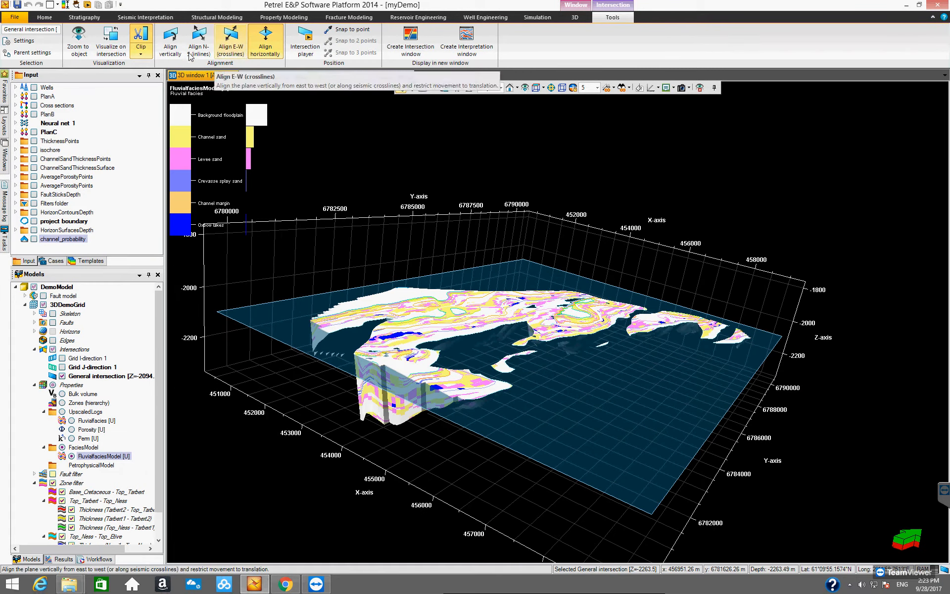
pyautogui.click(171, 51)
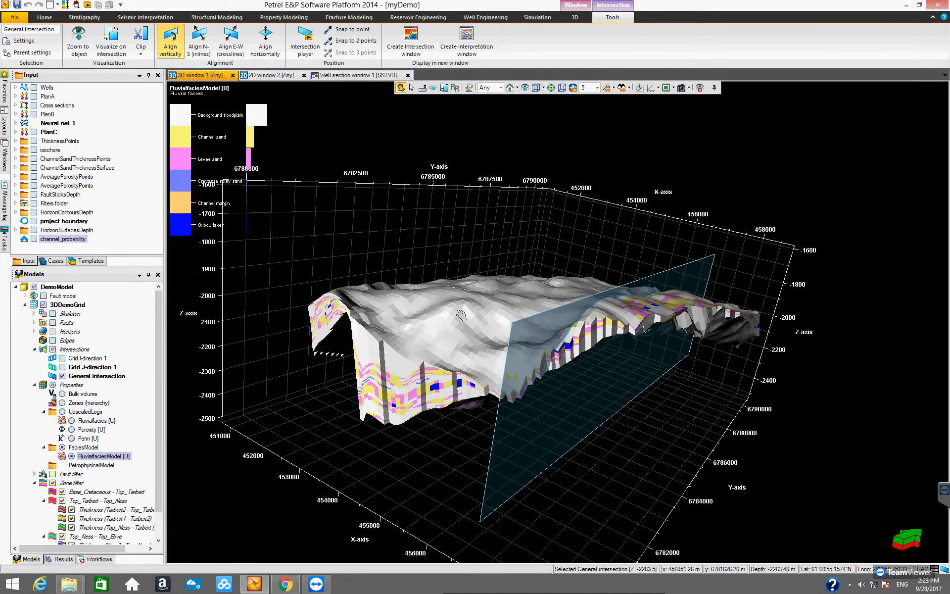
# - Hide the general intersection and orbit the 3D view to see the whole FluvialfaciesModel from above
pyautogui.moveTo(498, 339); pyautogui.dragTo(446, 320)
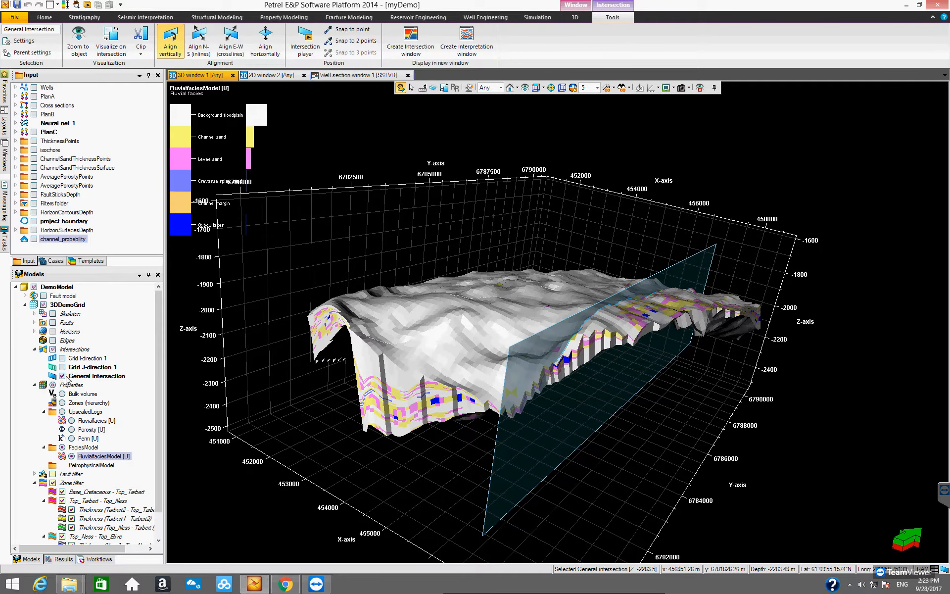
pyautogui.click(62, 376)
pyautogui.click(101, 456)
pyautogui.moveTo(504, 372); pyautogui.dragTo(476, 400)
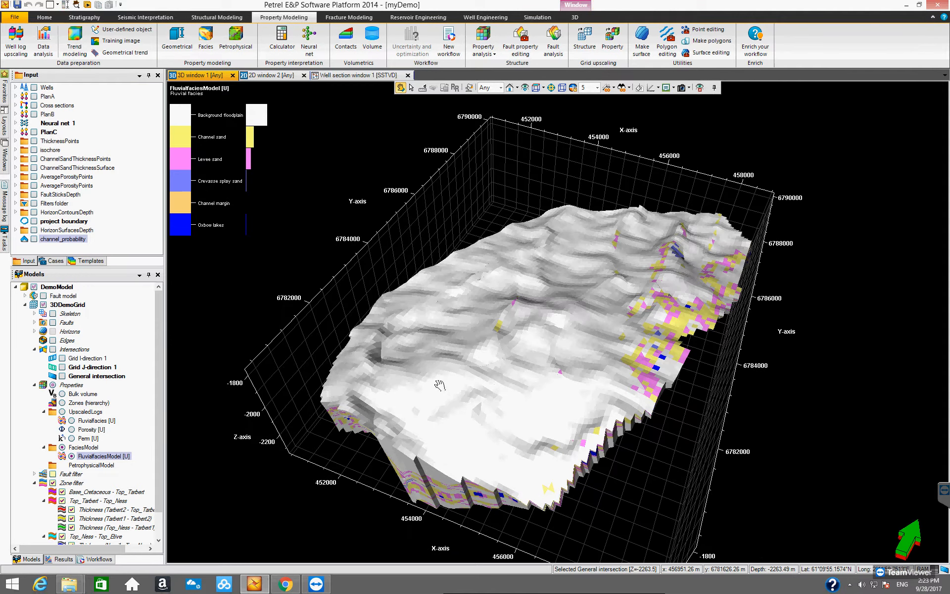
pyautogui.moveTo(159, 400); pyautogui.dragTo(157, 377)
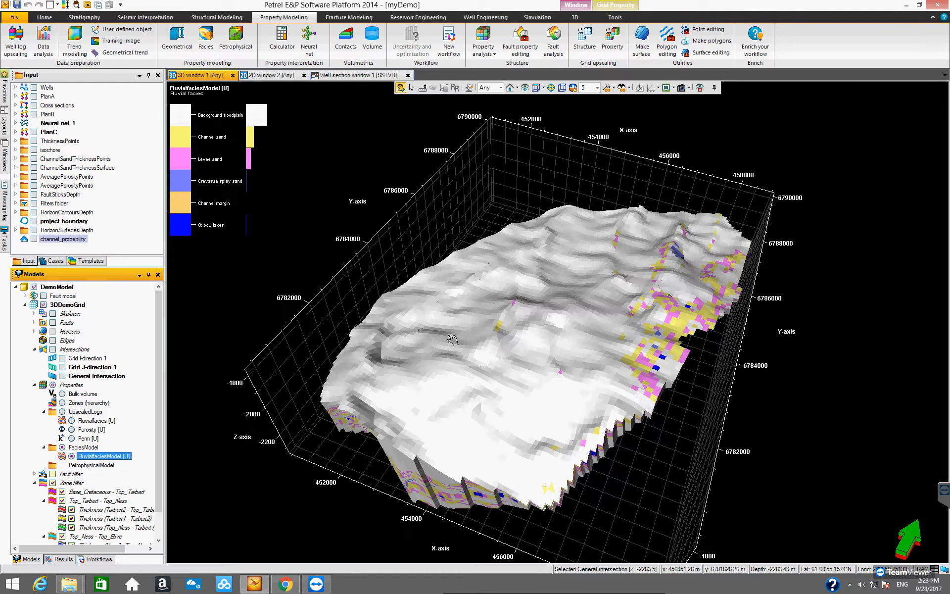
pyautogui.moveTo(461, 325)
pyautogui.mouseDown()
pyautogui.moveTo(476, 334)
pyautogui.moveTo(450, 335)
pyautogui.mouseUp()
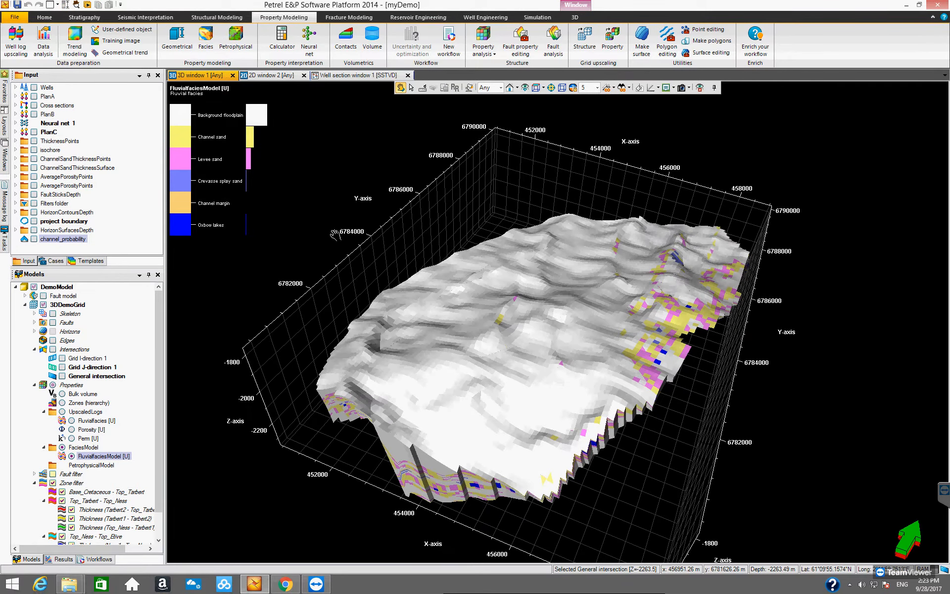
# - Display the wells together with the facies model in the 3D window
pyautogui.click(34, 87)
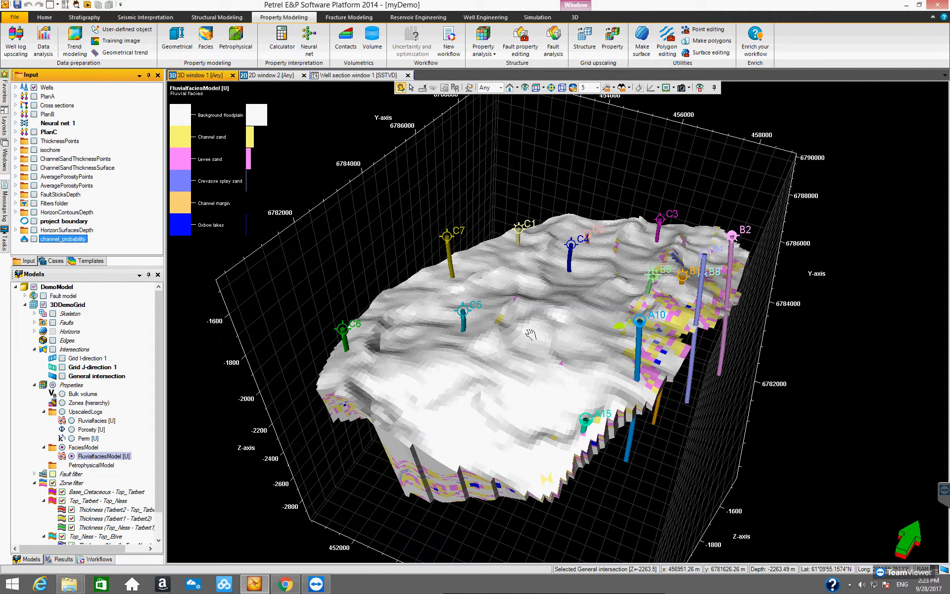
pyautogui.moveTo(530, 356); pyautogui.dragTo(567, 329)
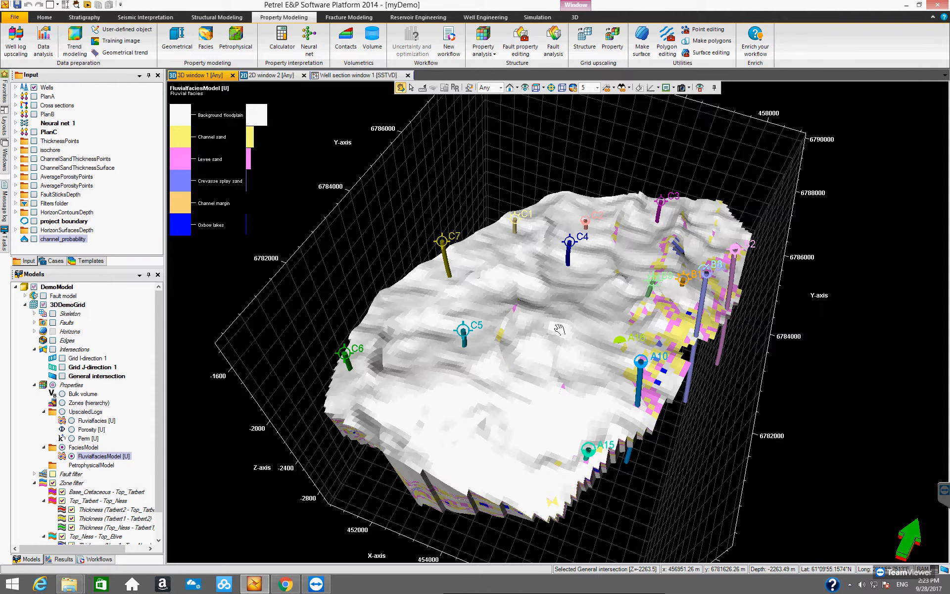
pyautogui.moveTo(534, 329); pyautogui.dragTo(540, 340)
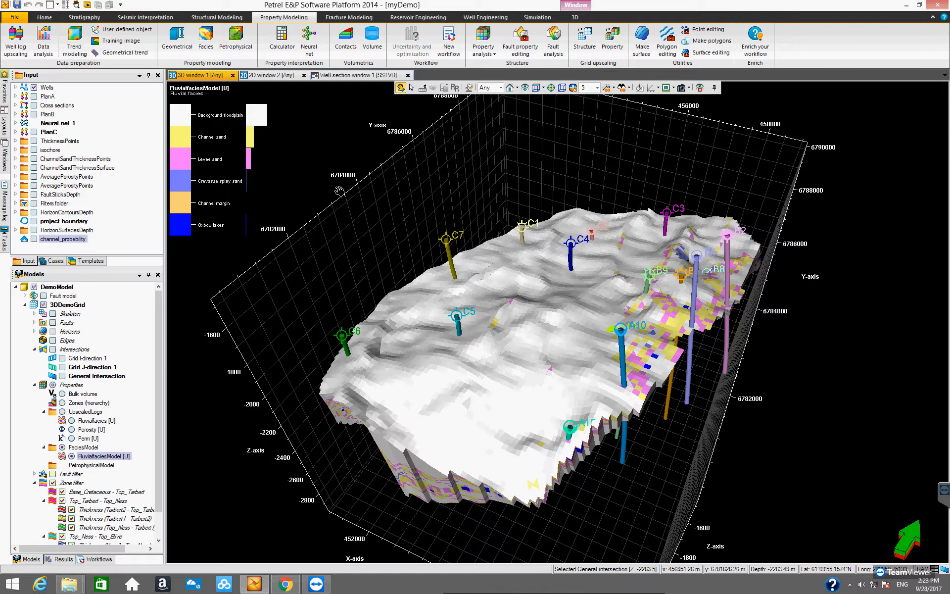
# - Switch to the well section window and view the C7_A15 cross section, then return to C3_A16
pyautogui.click(332, 75)
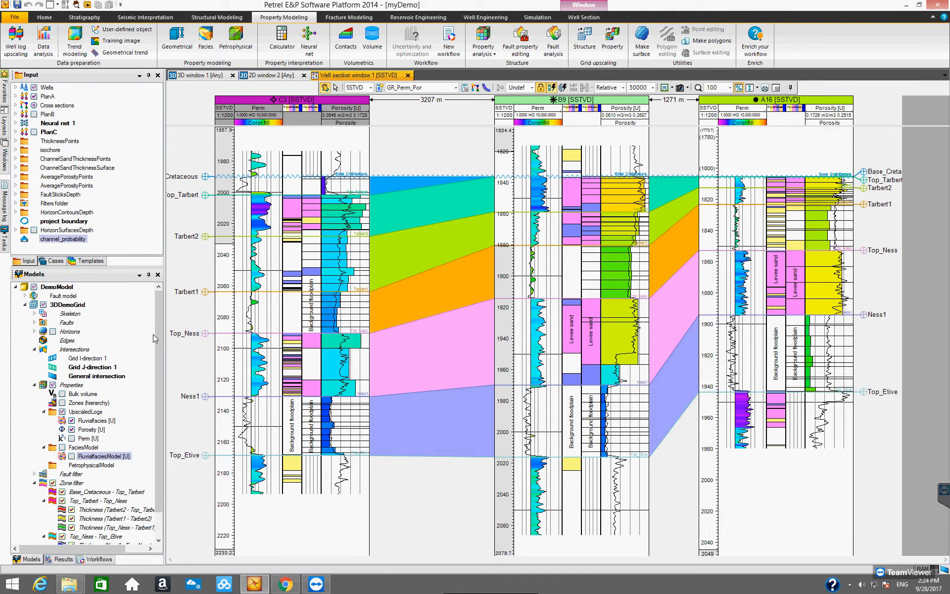
pyautogui.click(16, 105)
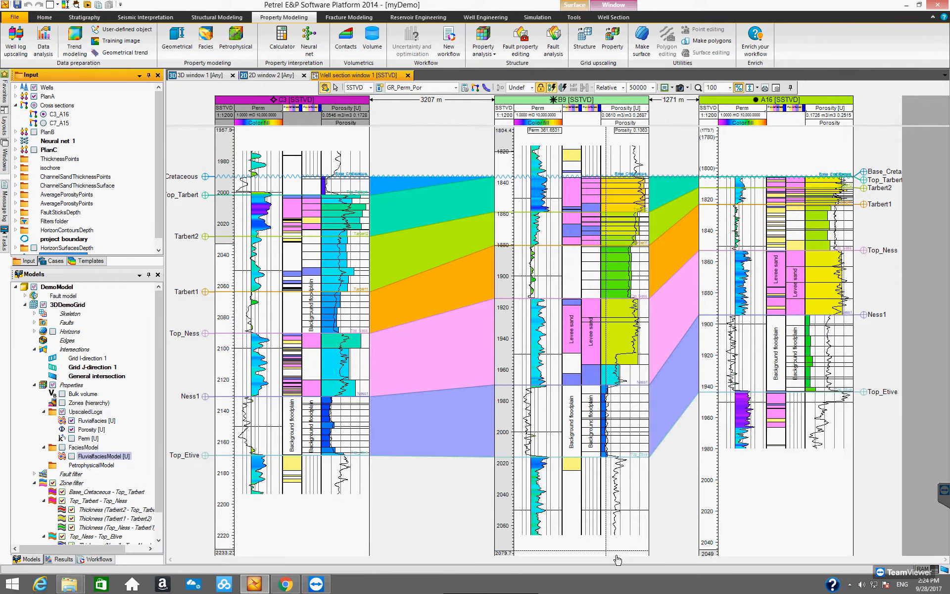
pyautogui.click(44, 123)
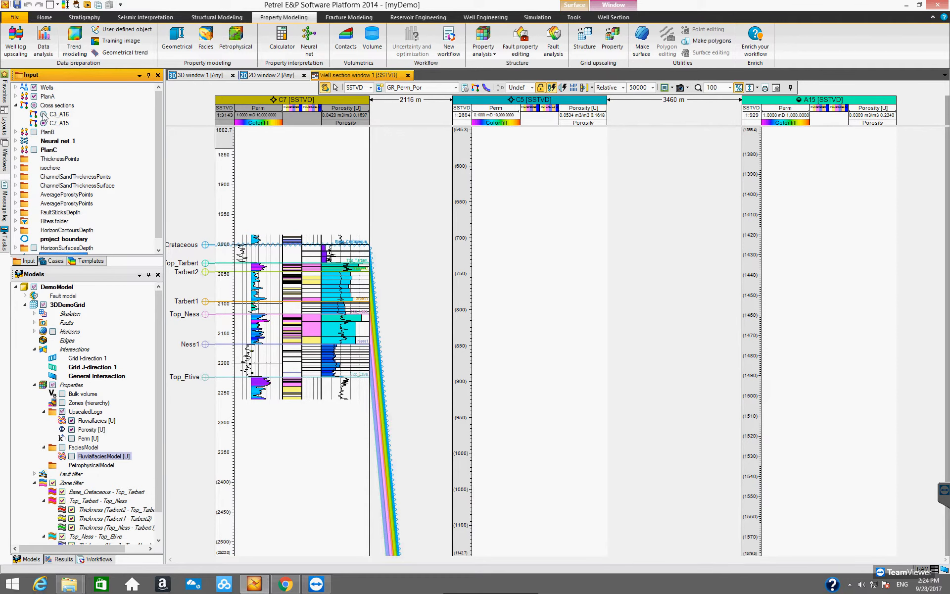
pyautogui.click(42, 114)
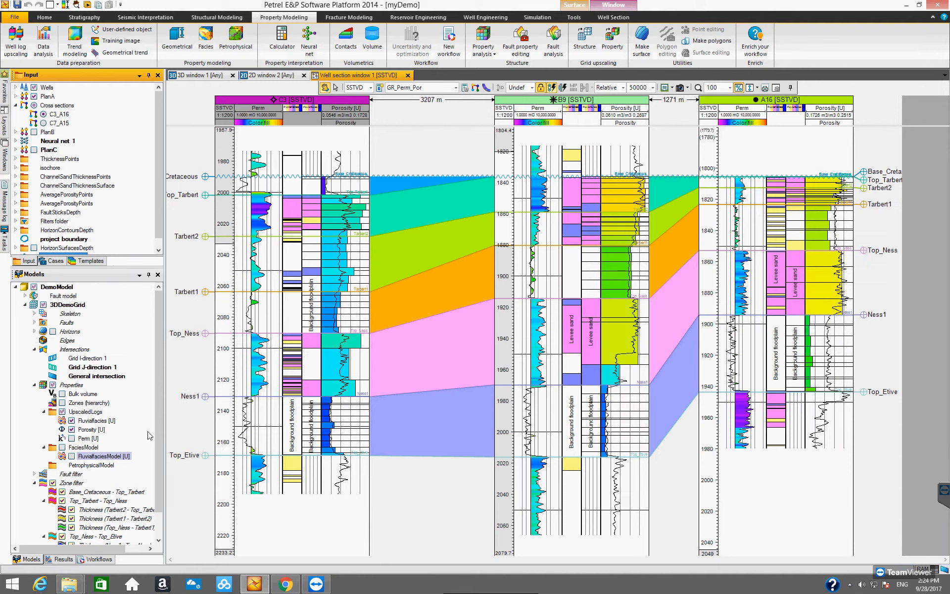
# - Display the FluvialfaciesModel property in the well section window alongside the wells
pyautogui.scroll(-1, 158, 445)
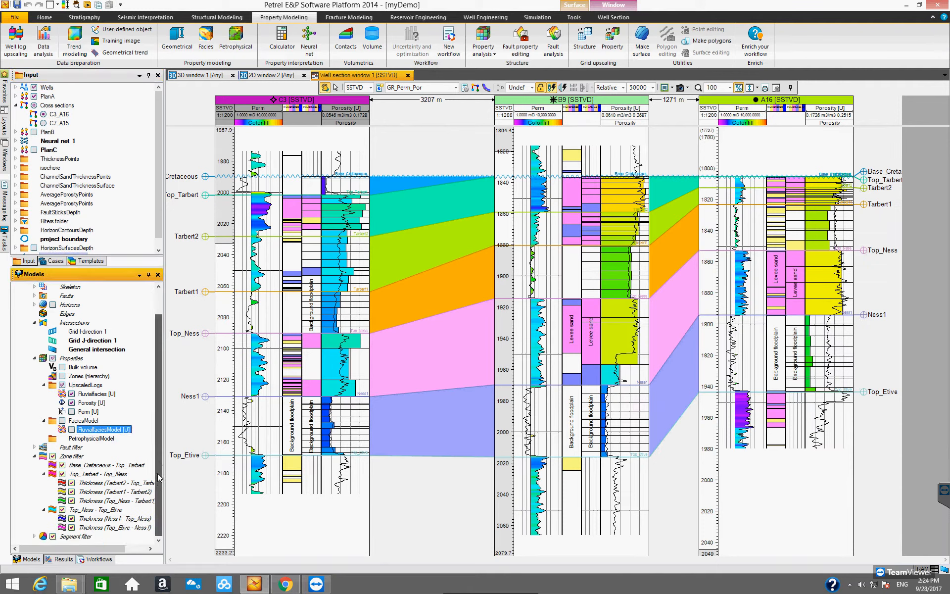
pyautogui.click(79, 431)
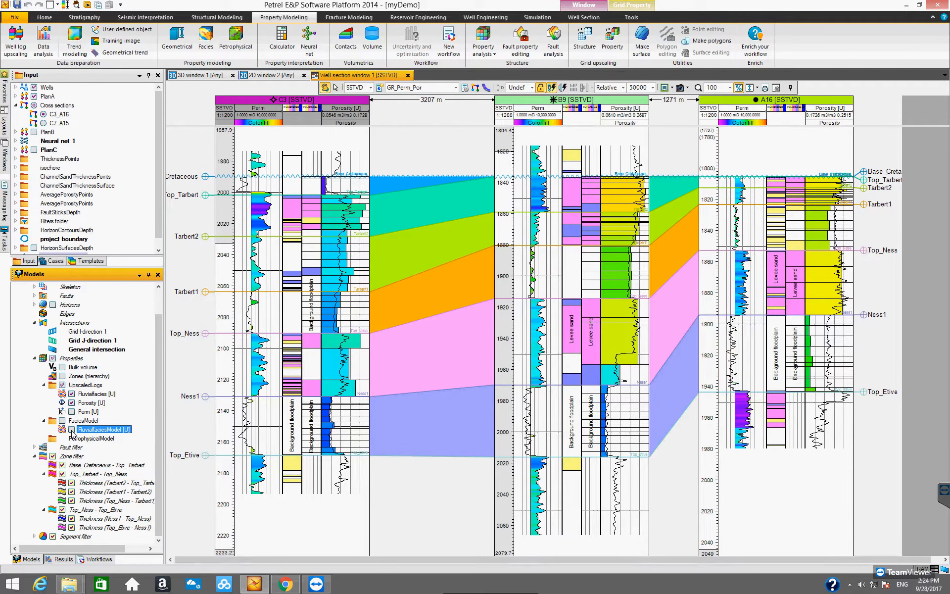
pyautogui.click(72, 430)
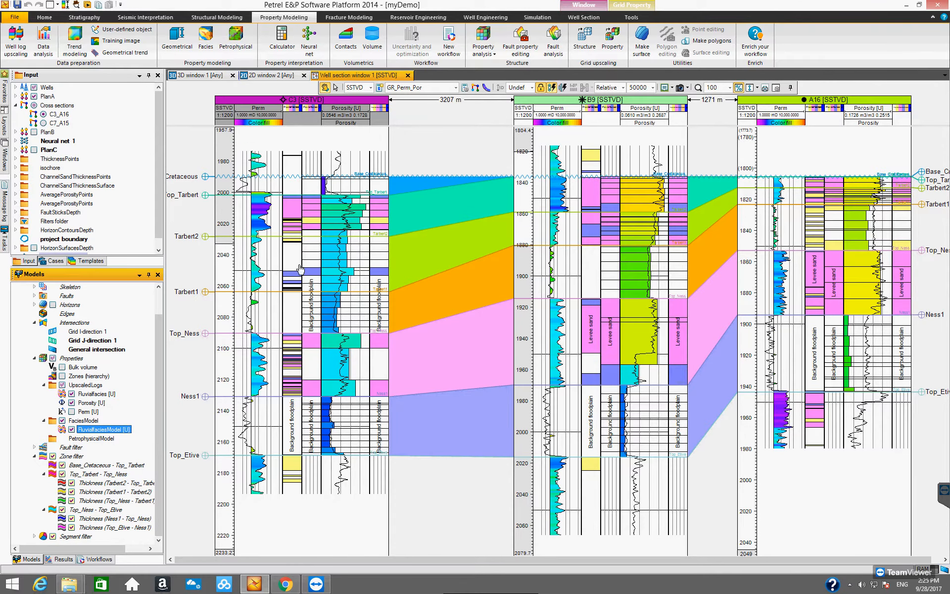
# - Remove the FluvialfaciesModel from the well section tracks and add it to the global template as a background
pyautogui.click(72, 431)
pyautogui.click(72, 429)
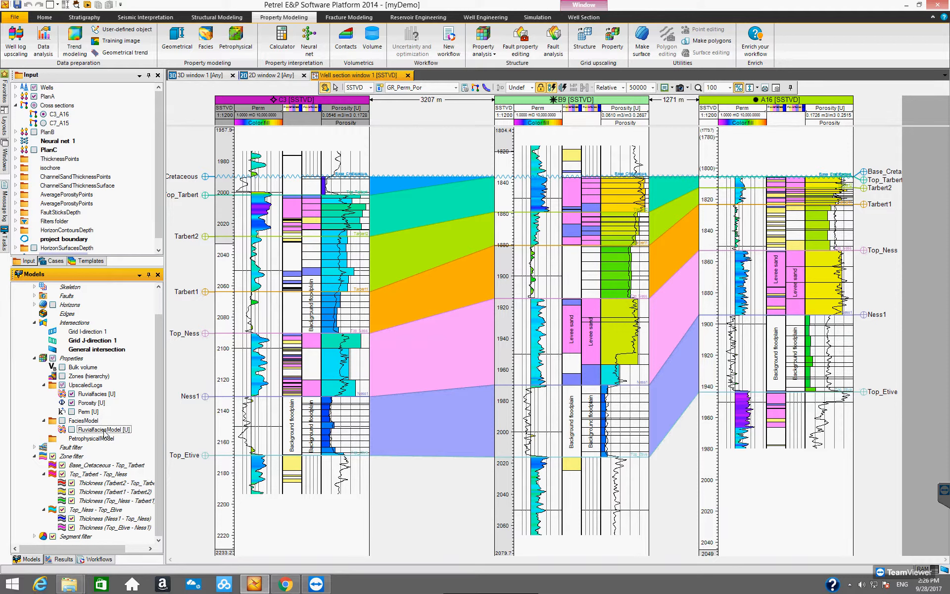
pyautogui.rightClick(104, 430)
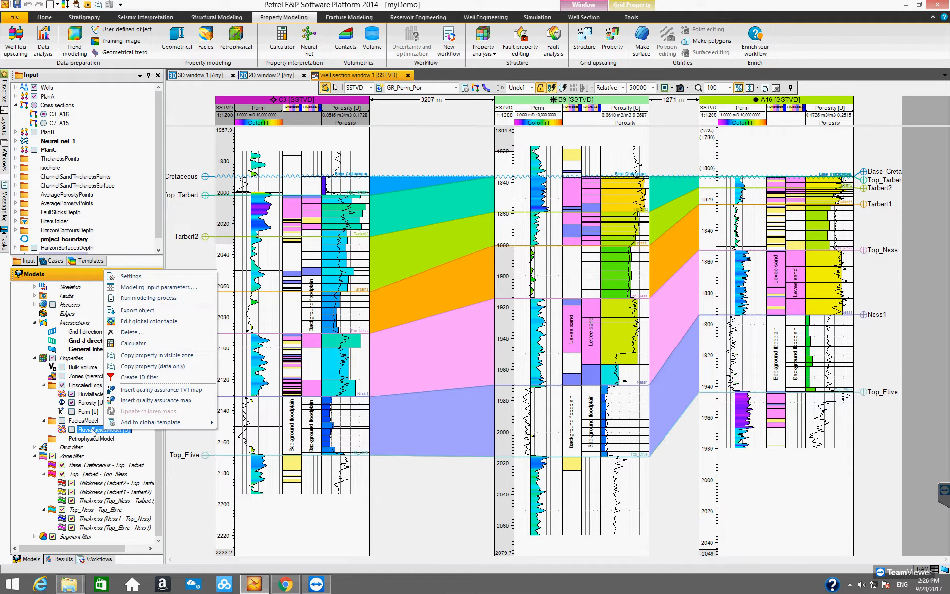
pyautogui.moveTo(150, 422)
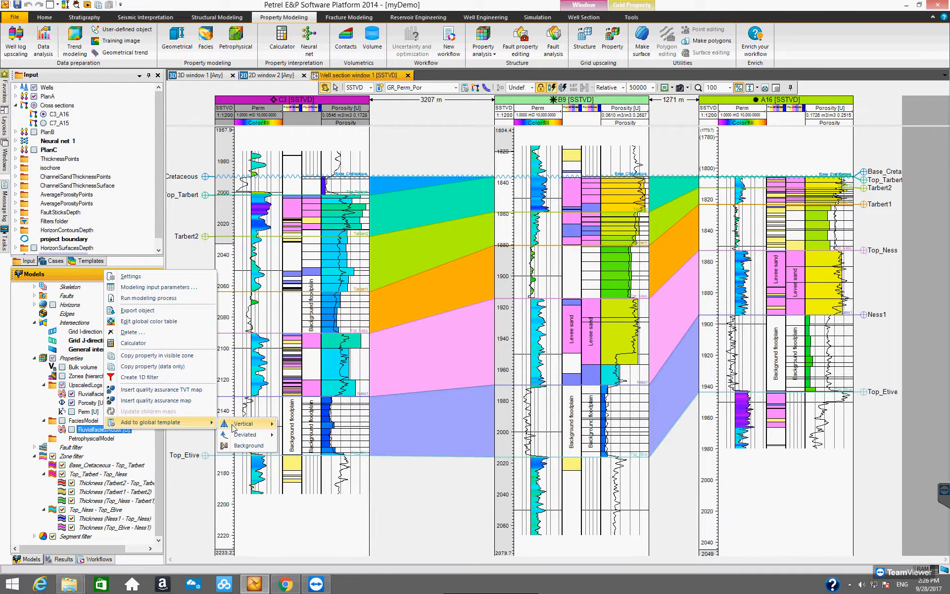
pyautogui.moveTo(250, 434)
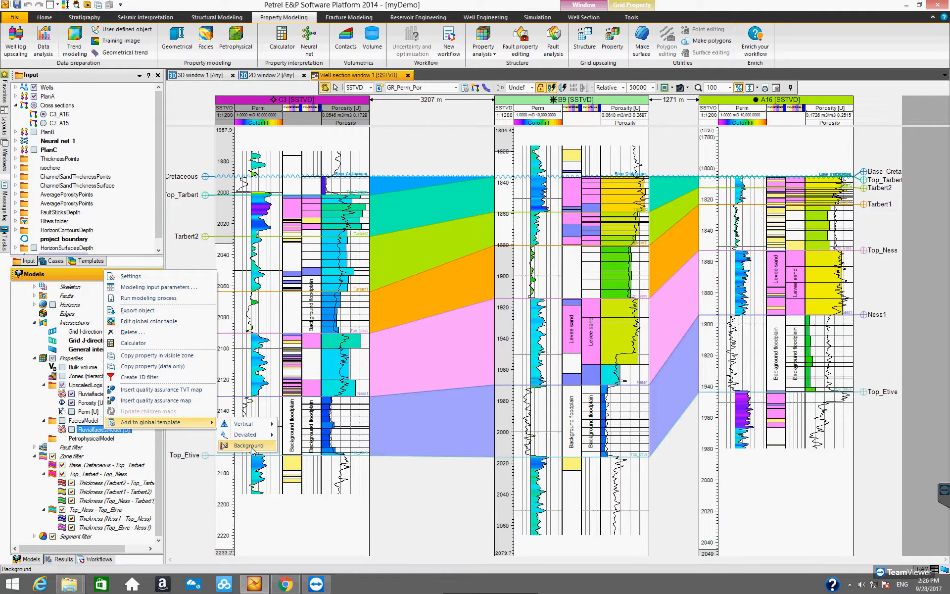
pyautogui.click(251, 446)
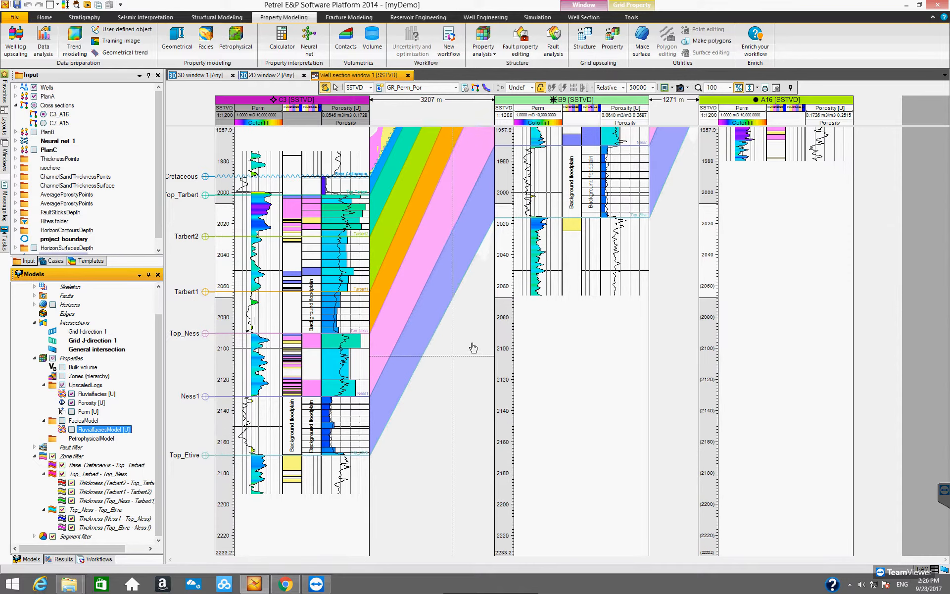
# - Set the well section vertical scale to 1:2000
pyautogui.click(532, 88)
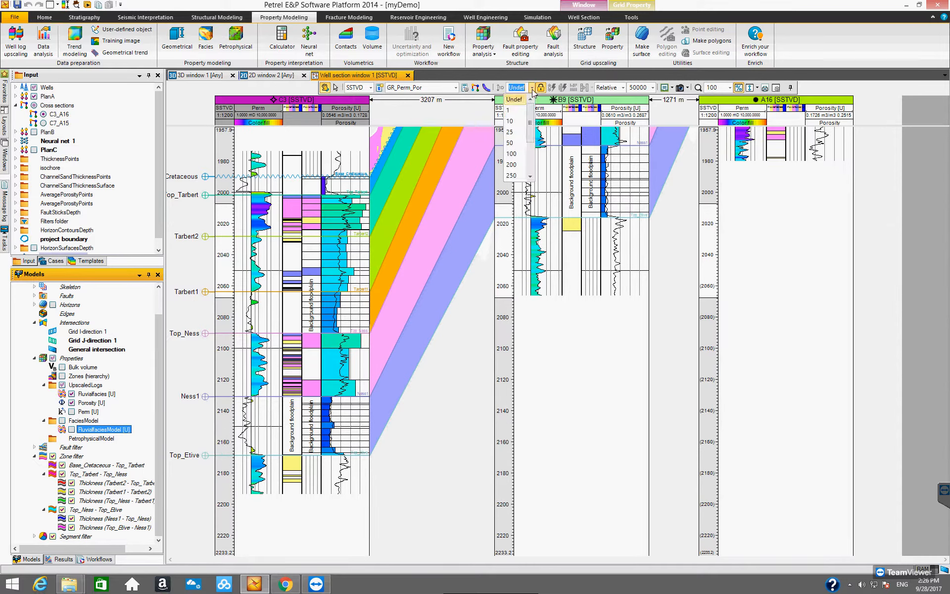
pyautogui.scroll(-2, 532, 154)
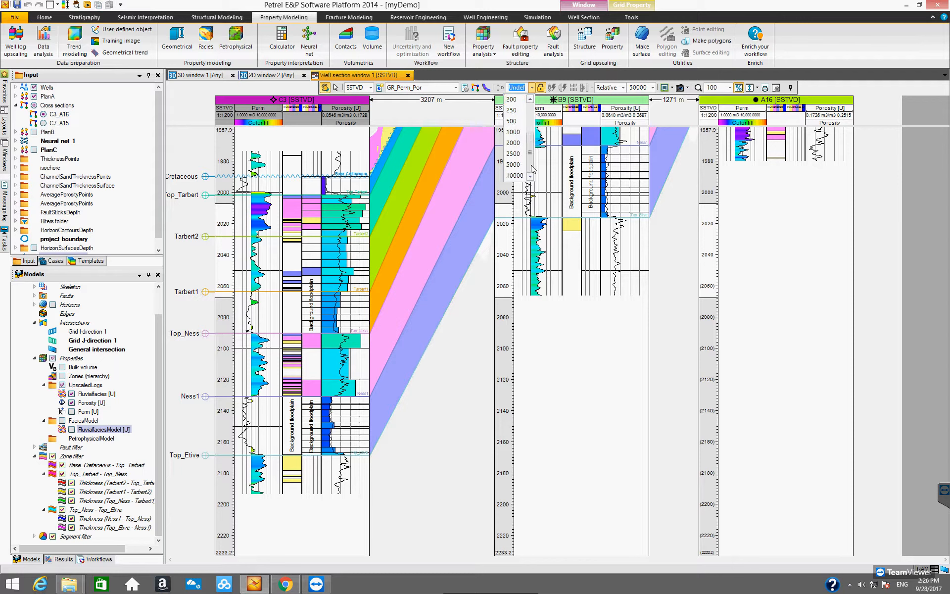
pyautogui.click(514, 142)
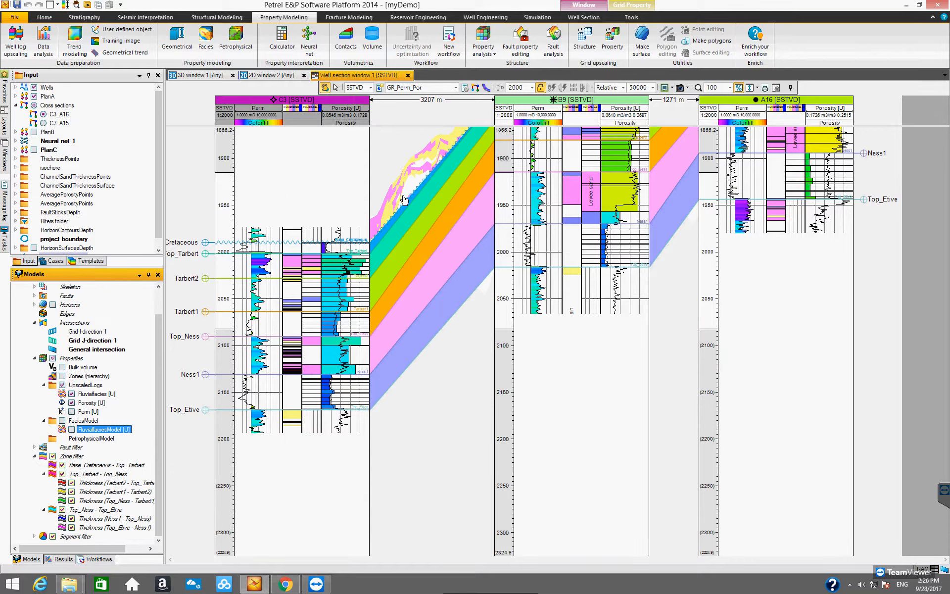
# - In the GR_Perm_Por template settings, turn off the zone-level colour fill for the PlanA borehole markers
pyautogui.click(505, 305)
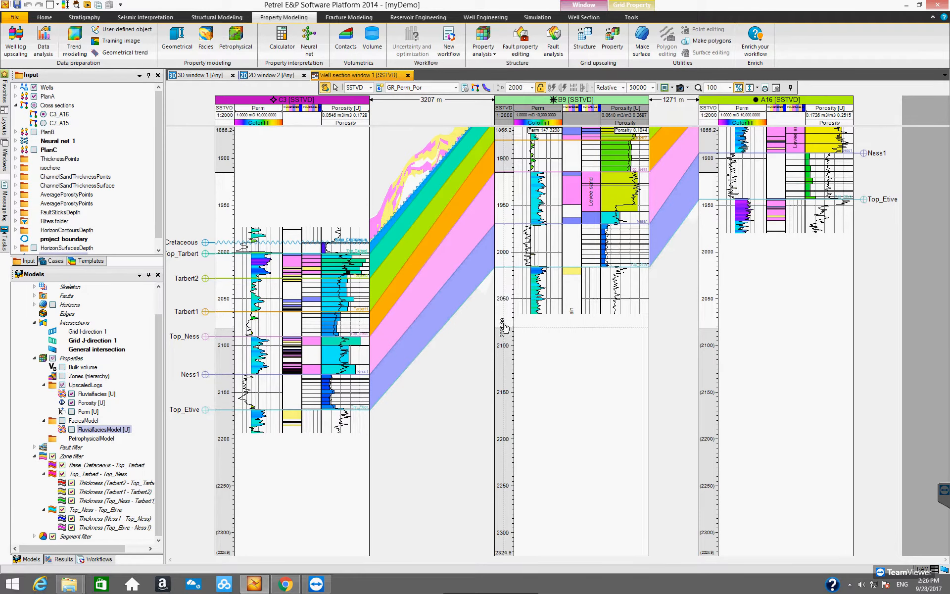
pyautogui.scroll(-4, 505, 301)
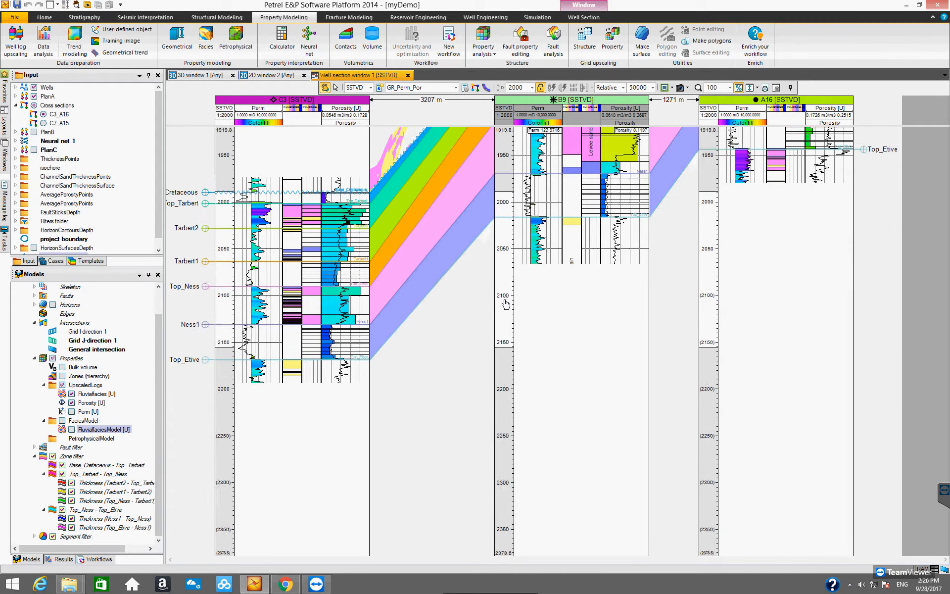
pyautogui.scroll(3, 503, 247)
pyautogui.scroll(4, 503, 202)
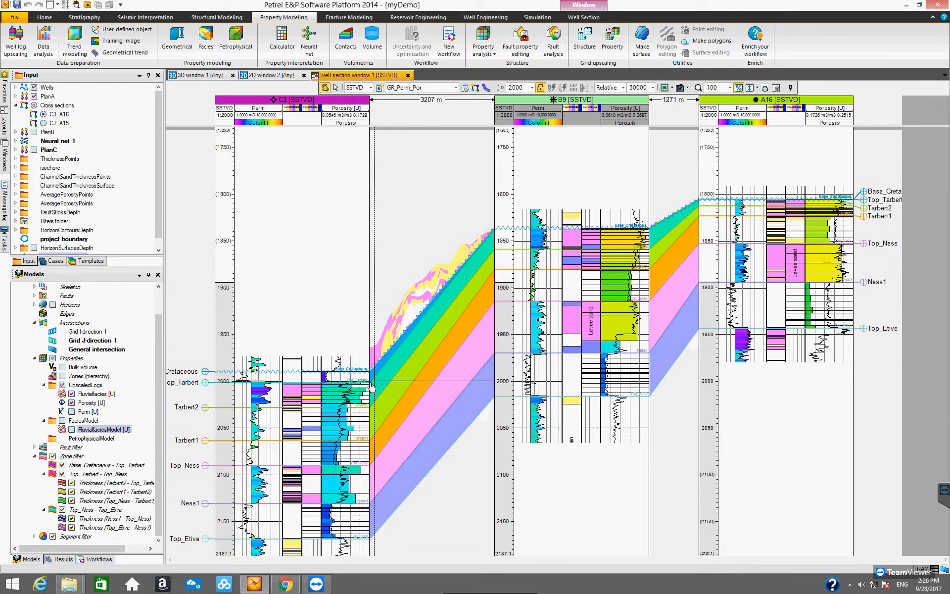
pyautogui.click(465, 87)
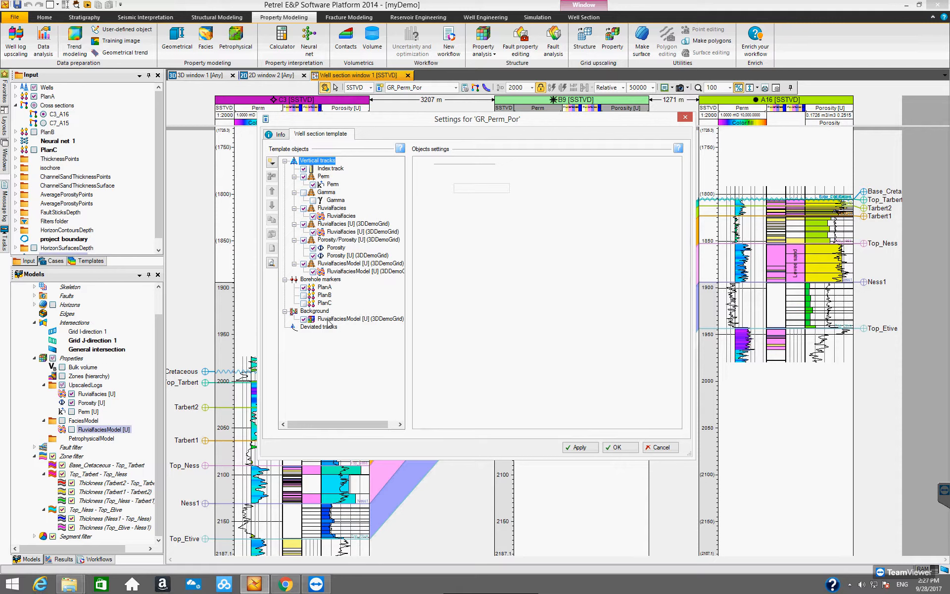
pyautogui.click(328, 319)
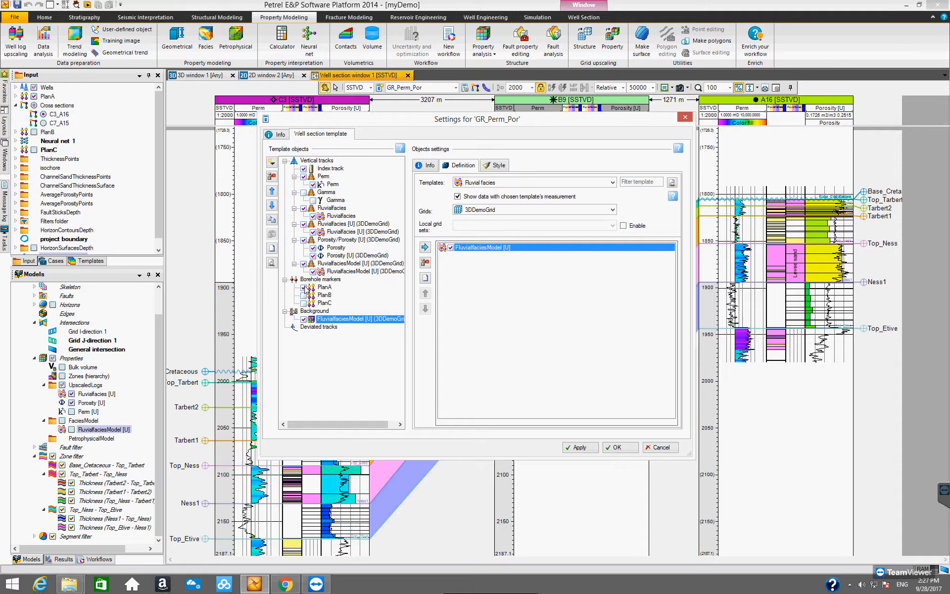
pyautogui.click(320, 279)
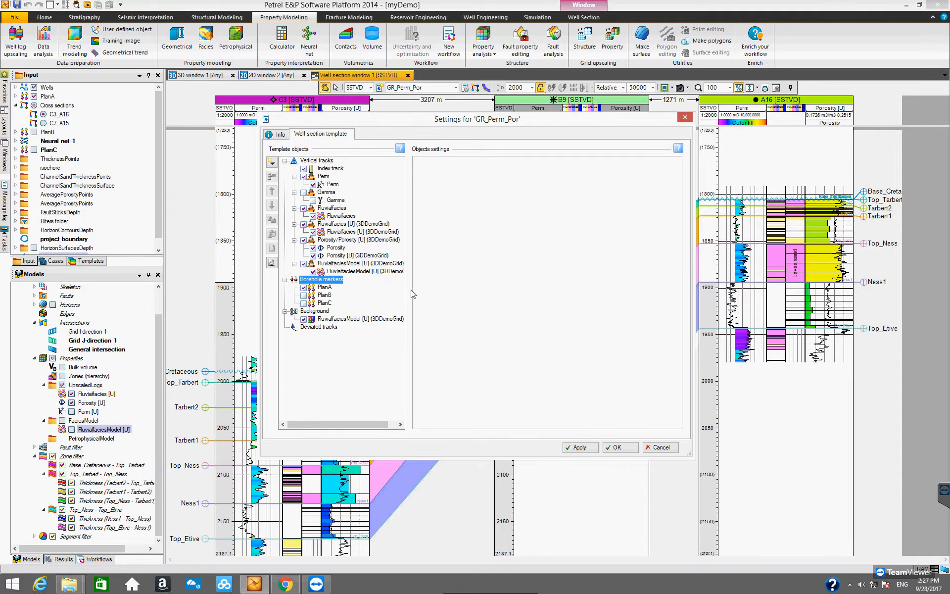
pyautogui.click(326, 288)
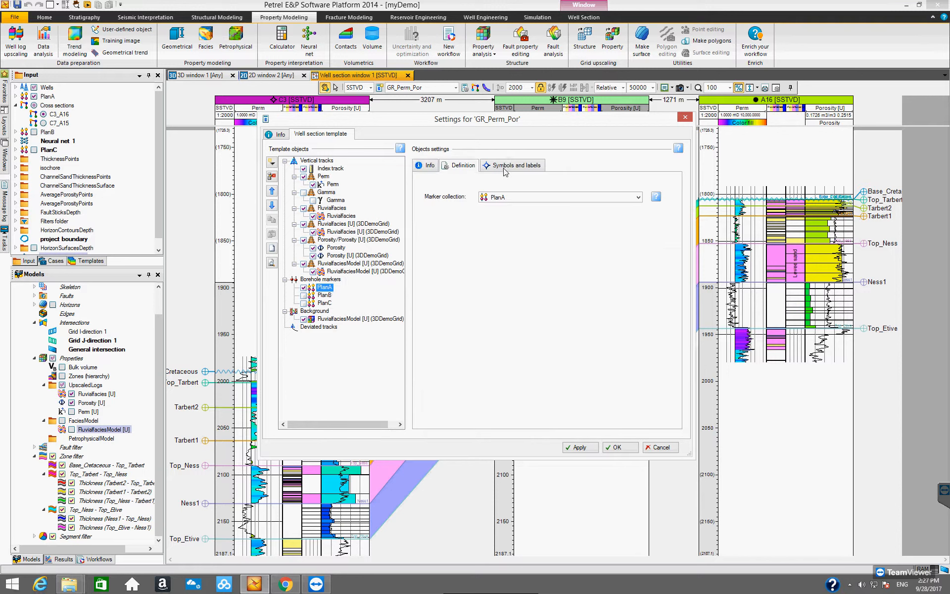
pyautogui.click(504, 170)
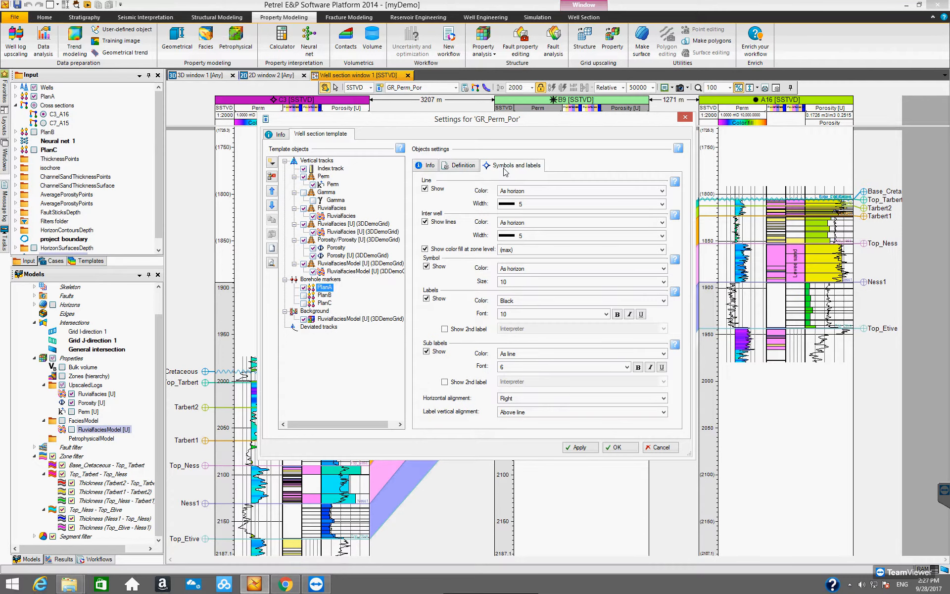
pyautogui.click(424, 249)
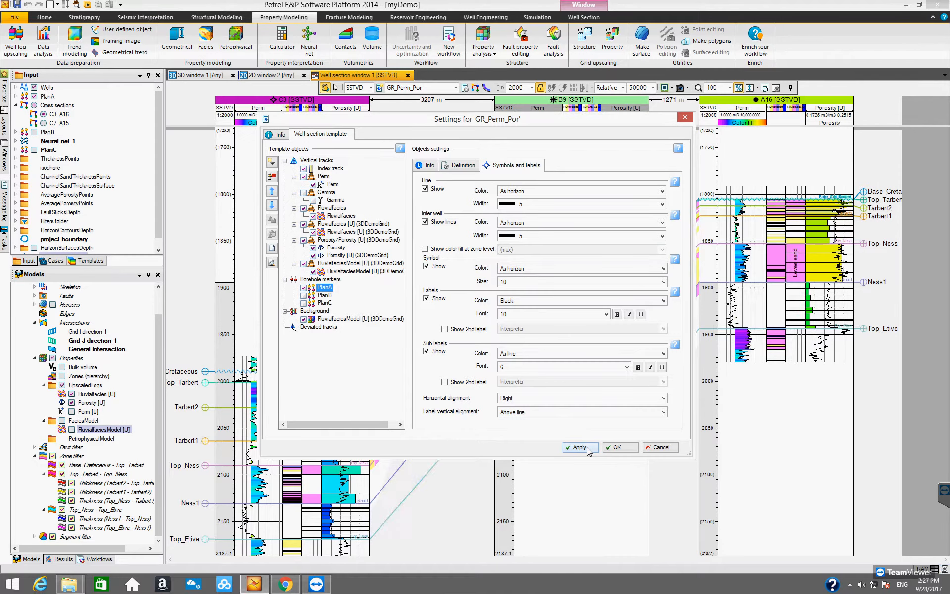
pyautogui.moveTo(449, 129); pyautogui.dragTo(514, 191)
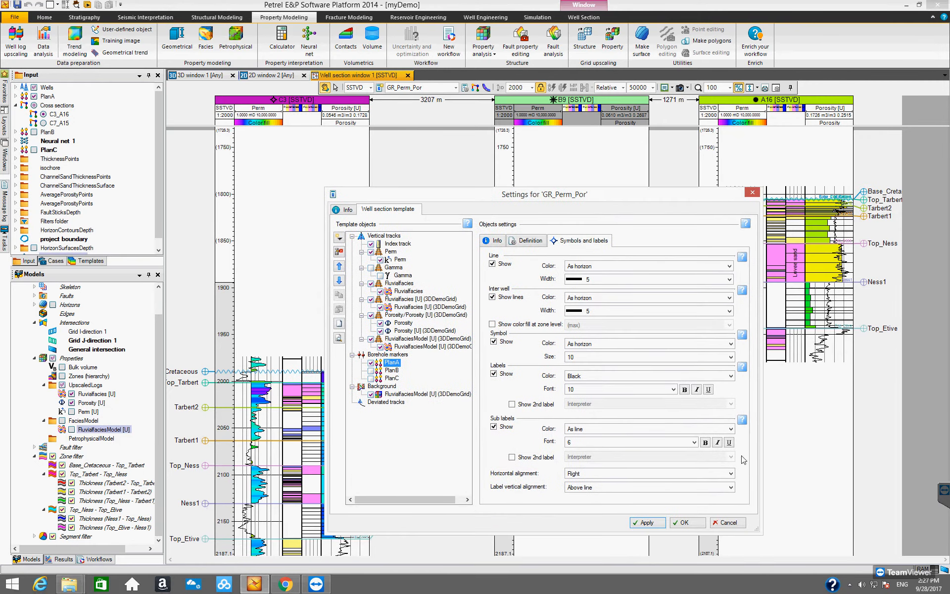
pyautogui.click(752, 191)
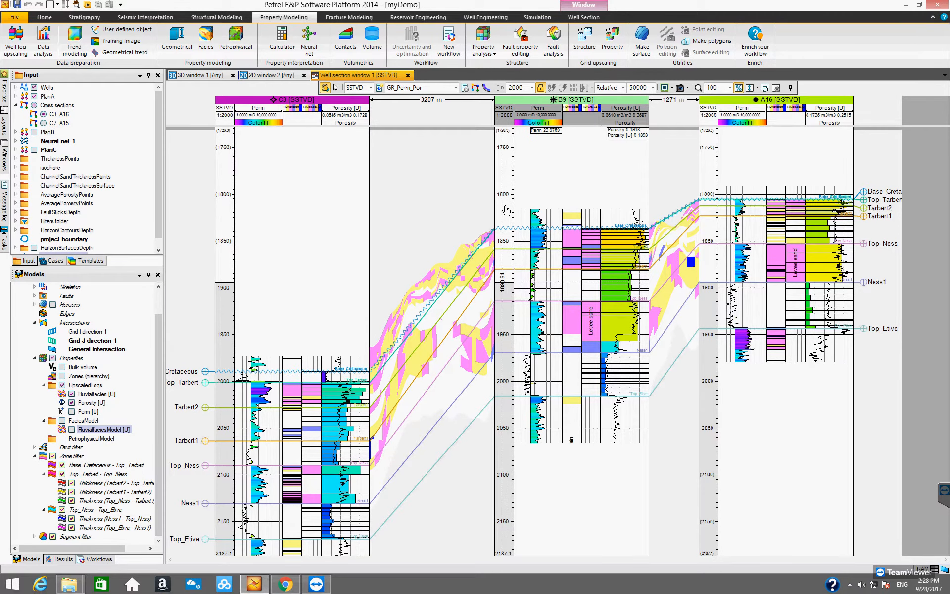
# - Switch to the 3D window and display the C3_A16 cross section there
pyautogui.scroll(-5, 506, 210)
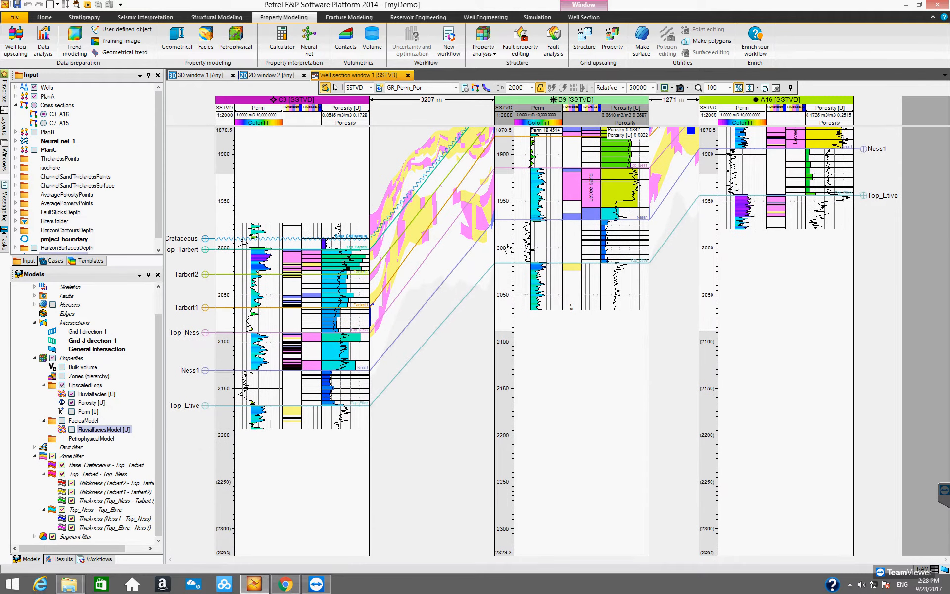
pyautogui.scroll(3, 506, 242)
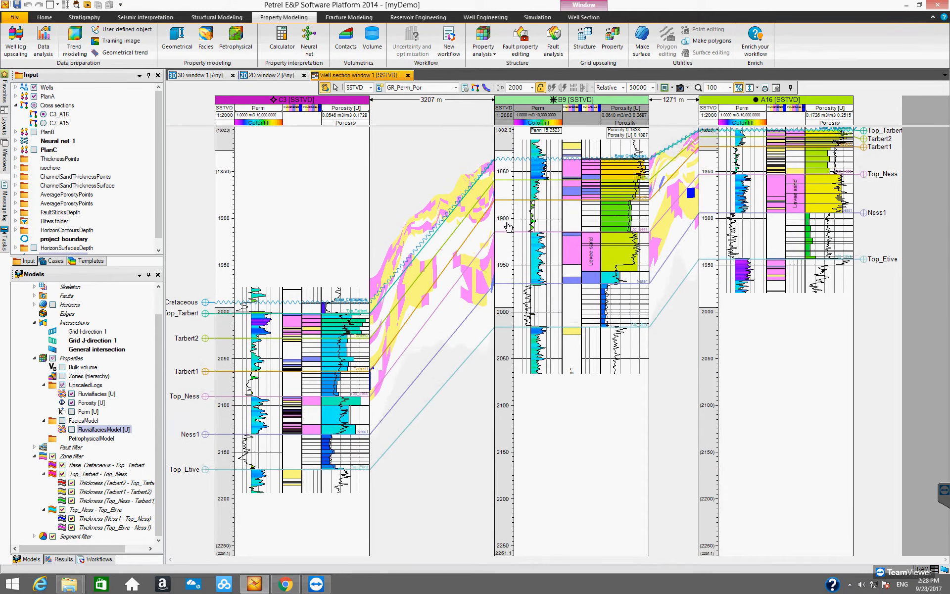
pyautogui.scroll(1, 508, 227)
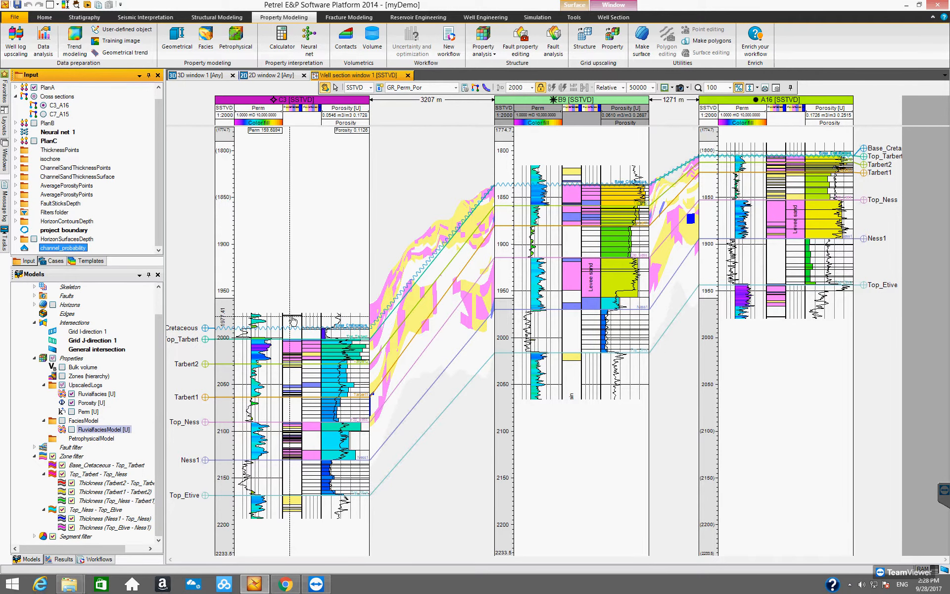
pyautogui.click(192, 77)
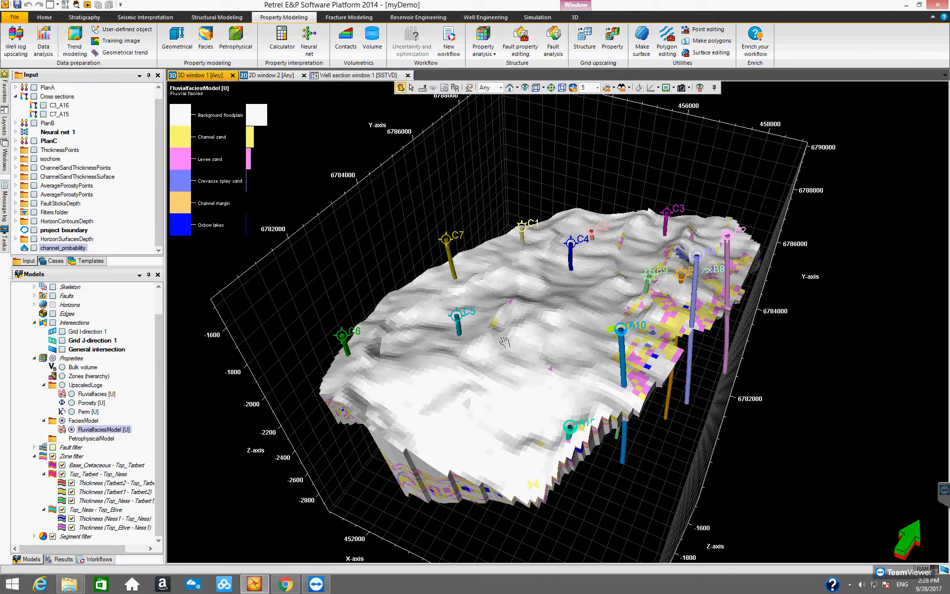
pyautogui.moveTo(517, 373); pyautogui.dragTo(559, 401)
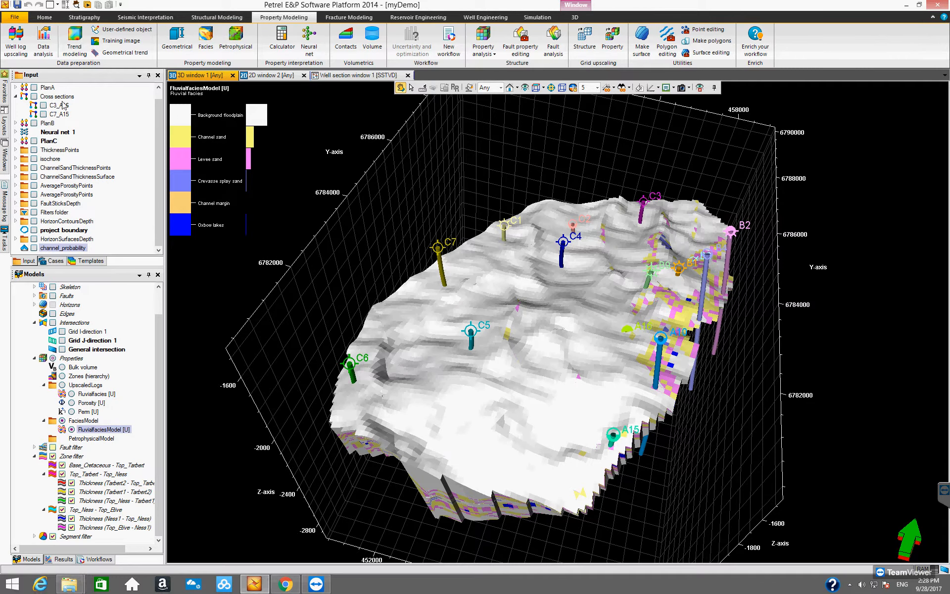
pyautogui.click(44, 105)
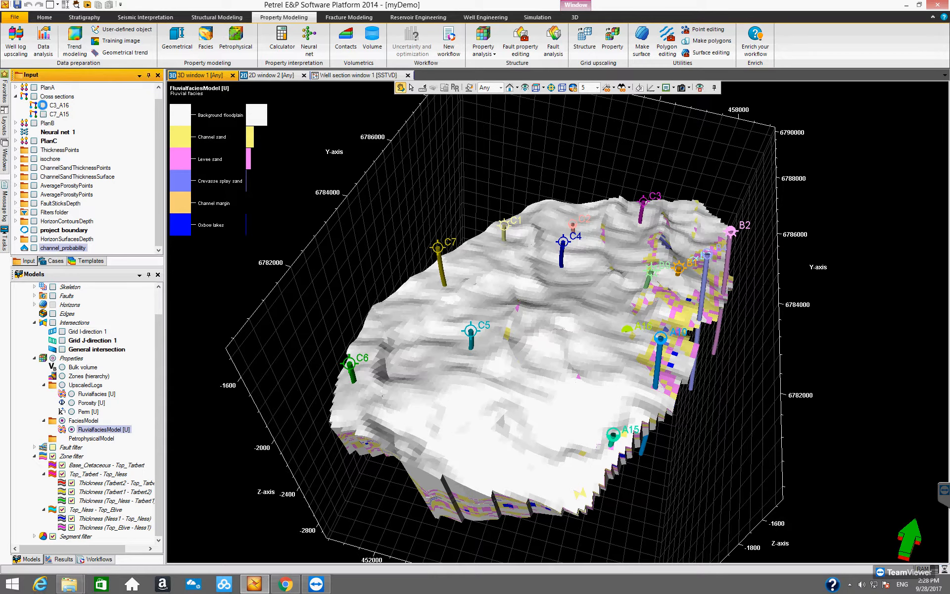
# - Hide the FluvialfaciesModel property and the wells in the 3D window to leave the cross section plane
pyautogui.moveTo(470, 358); pyautogui.dragTo(651, 319)
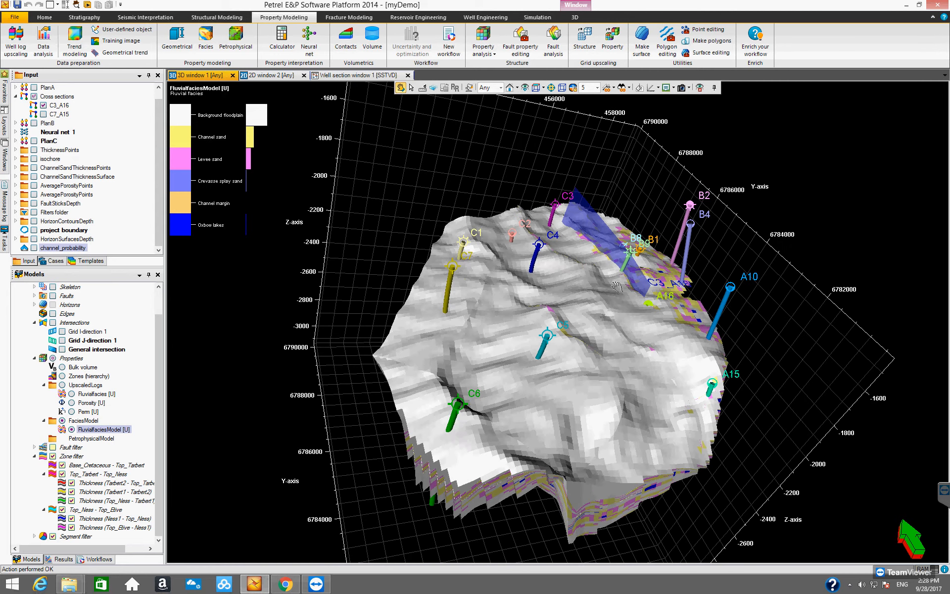
pyautogui.moveTo(160, 335); pyautogui.dragTo(159, 369)
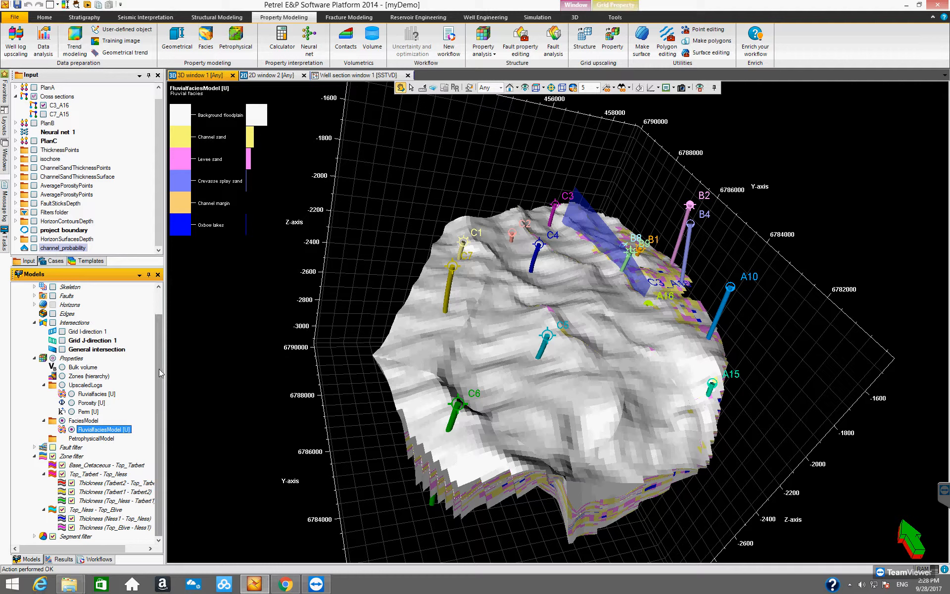
pyautogui.click(72, 429)
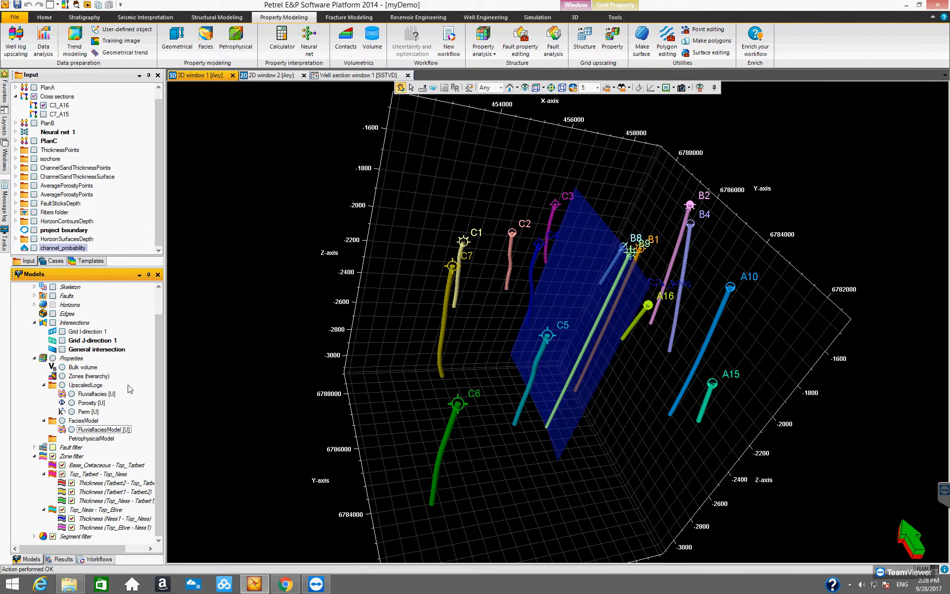
pyautogui.moveTo(156, 358); pyautogui.dragTo(155, 305)
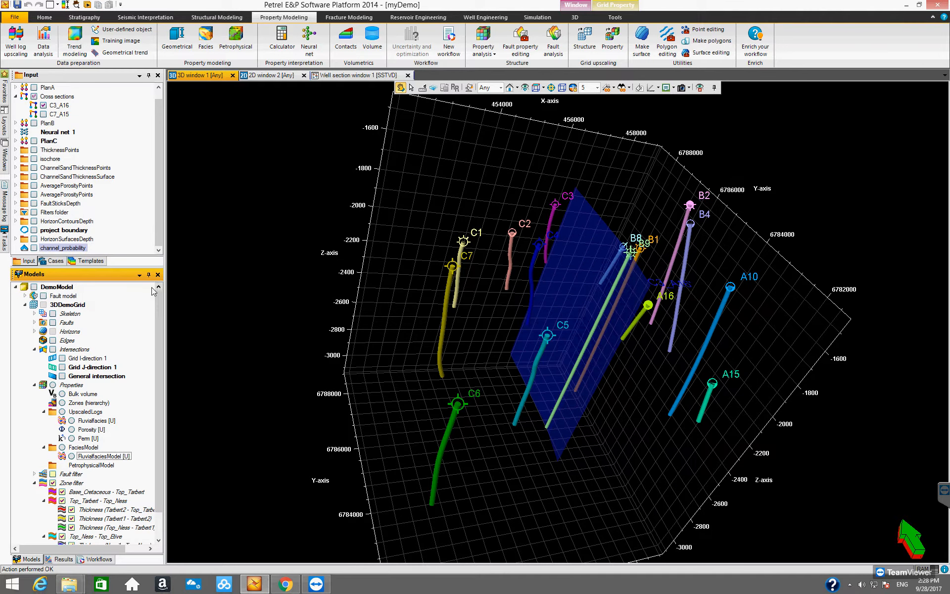
pyautogui.moveTo(159, 108); pyautogui.dragTo(158, 93)
pyautogui.click(34, 87)
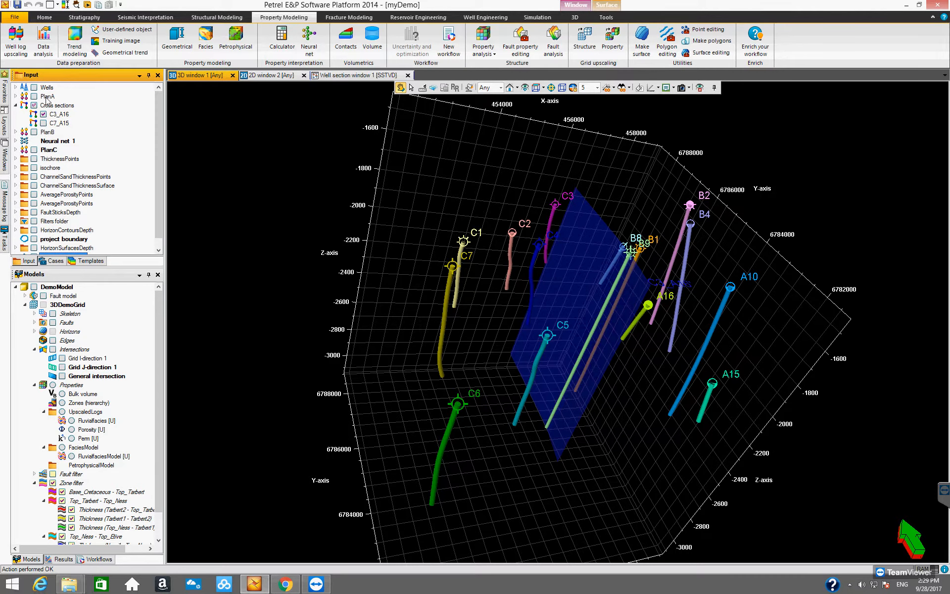
pyautogui.moveTo(678, 358); pyautogui.dragTo(702, 303)
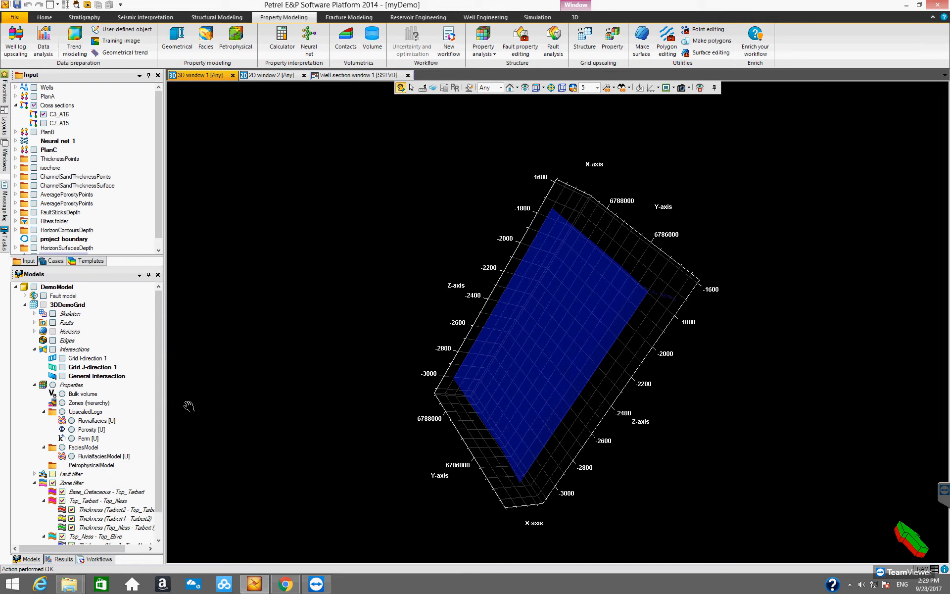
# - Select the C3_A16 cross section and turn on visualizing data on the intersection
pyautogui.moveTo(159, 407); pyautogui.dragTo(159, 444)
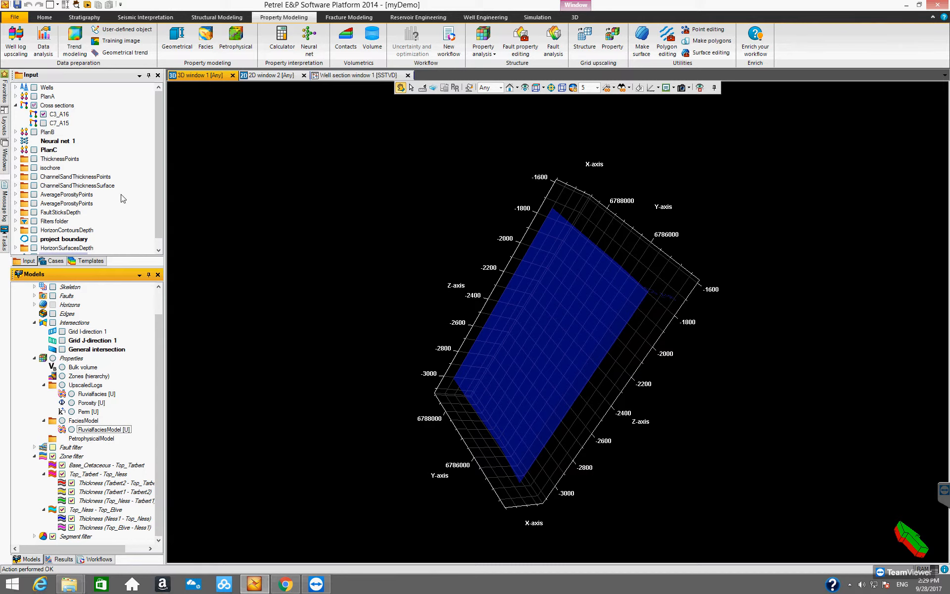
pyautogui.click(61, 114)
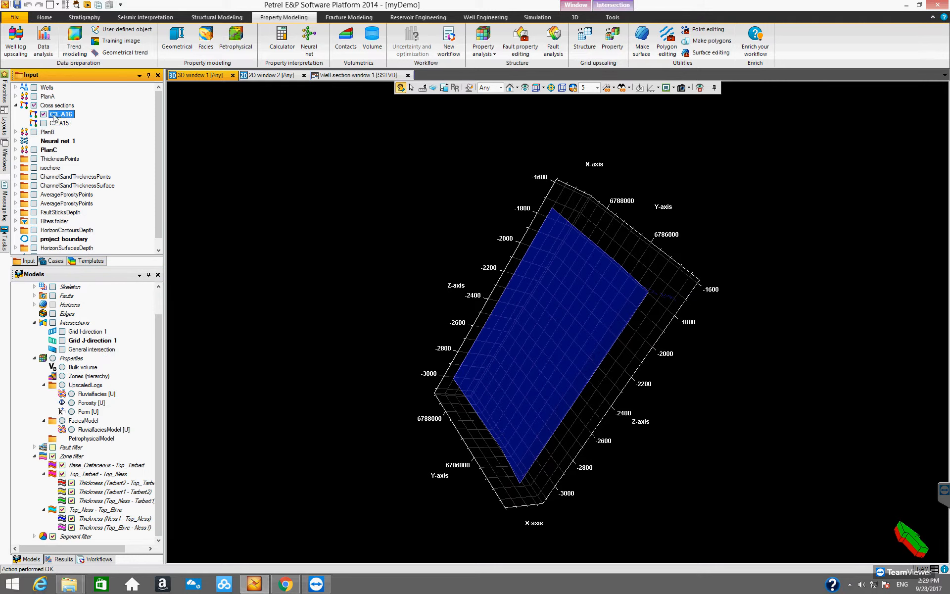
pyautogui.click(612, 5)
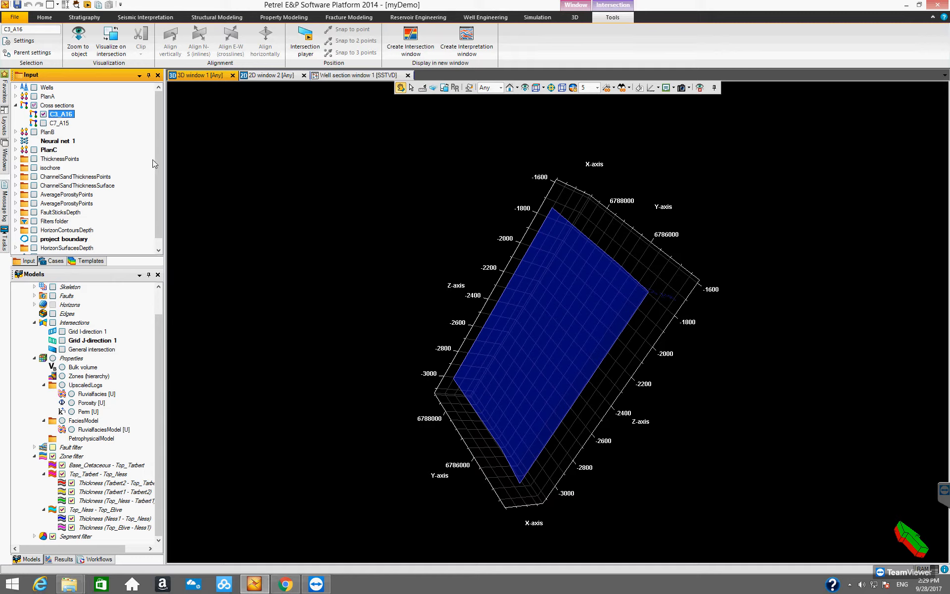
pyautogui.click(113, 45)
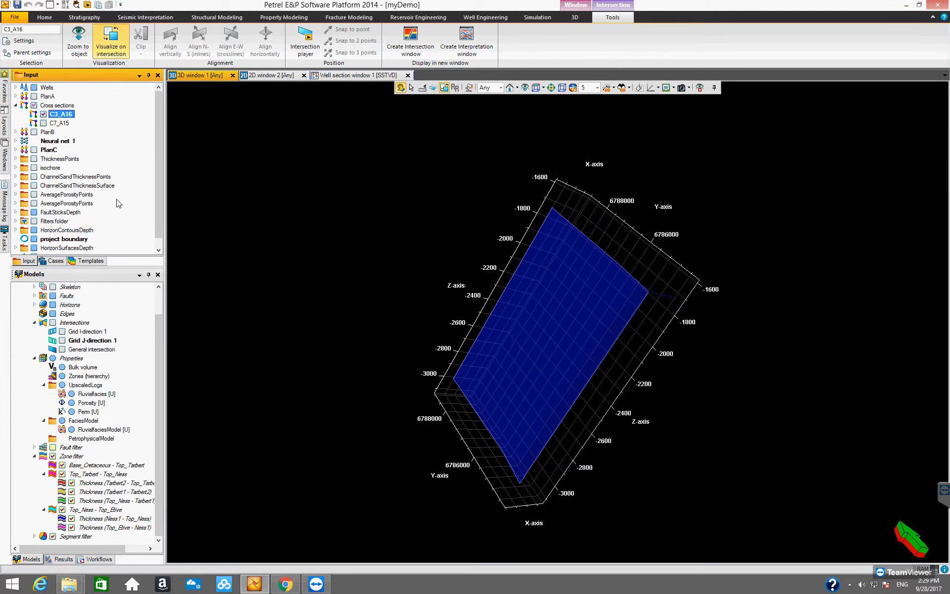
# - Display the 3DDemoGrid faults and horizons in the 3D window along with the cross section
pyautogui.scroll(-1, 160, 212)
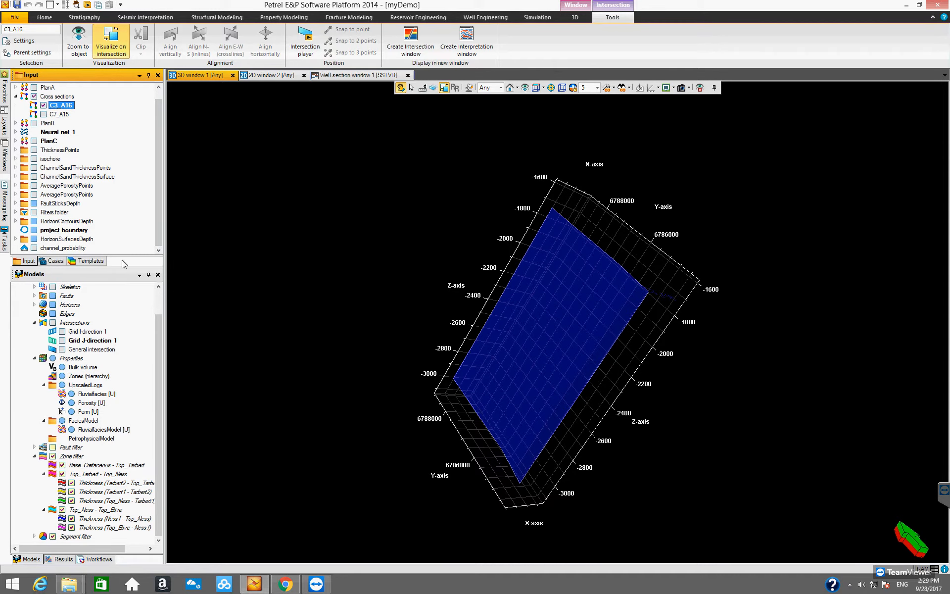
pyautogui.moveTo(159, 330)
pyautogui.mouseDown()
pyautogui.moveTo(160, 343)
pyautogui.moveTo(162, 322)
pyautogui.mouseUp()
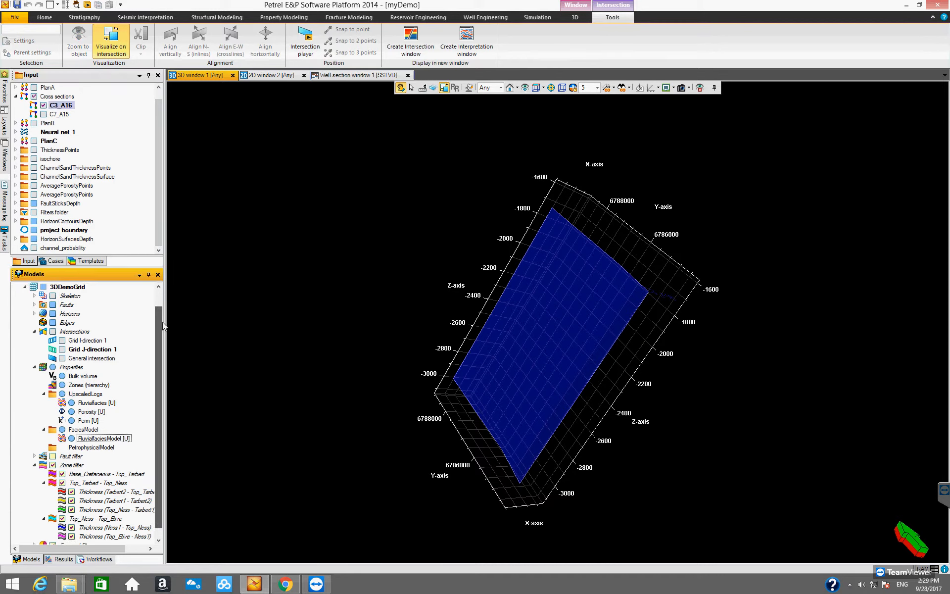
pyautogui.click(53, 305)
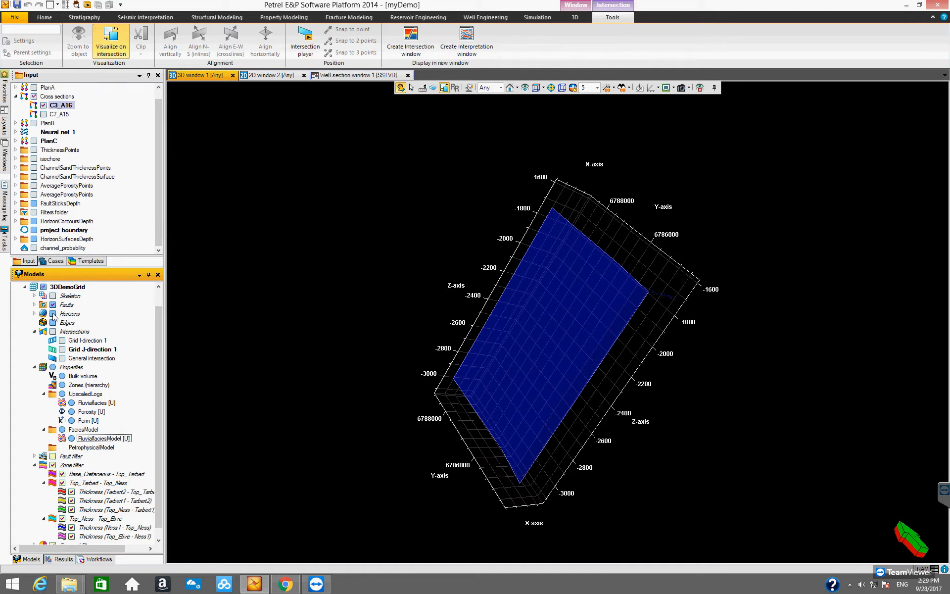
pyautogui.click(52, 313)
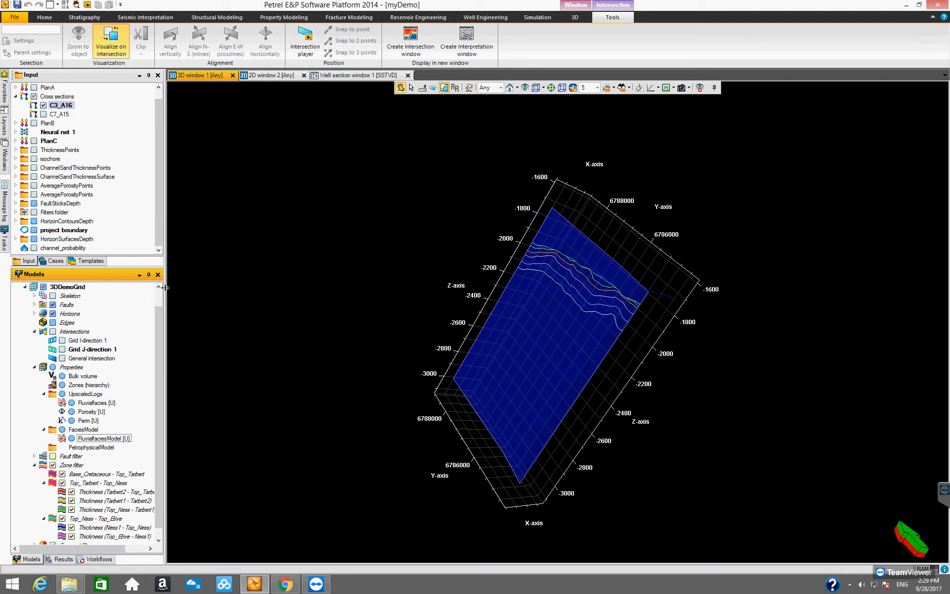
# - Show the wells again and display the FluvialfaciesModel property on the C3_A16 cross section in the 3D window
pyautogui.click(62, 105)
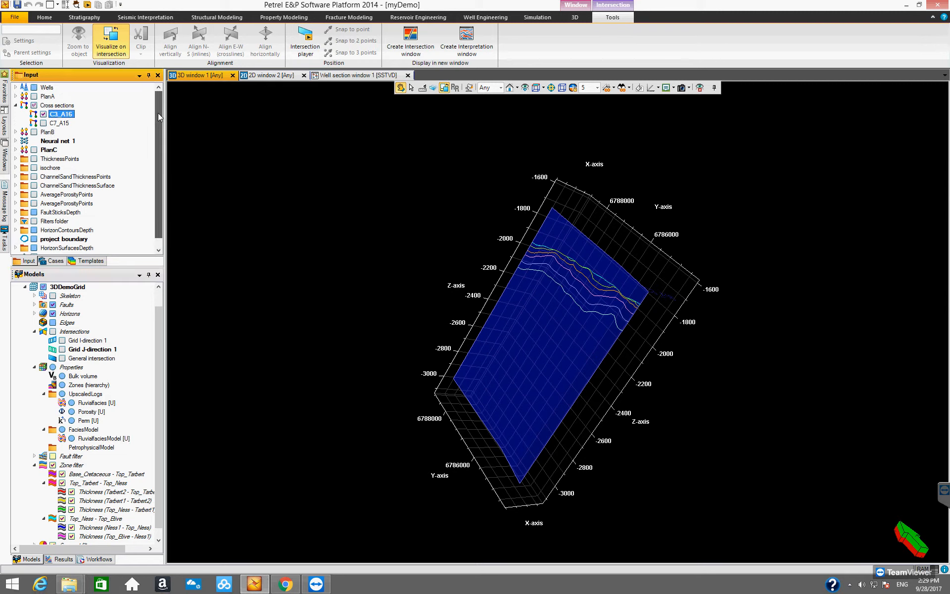
pyautogui.click(33, 88)
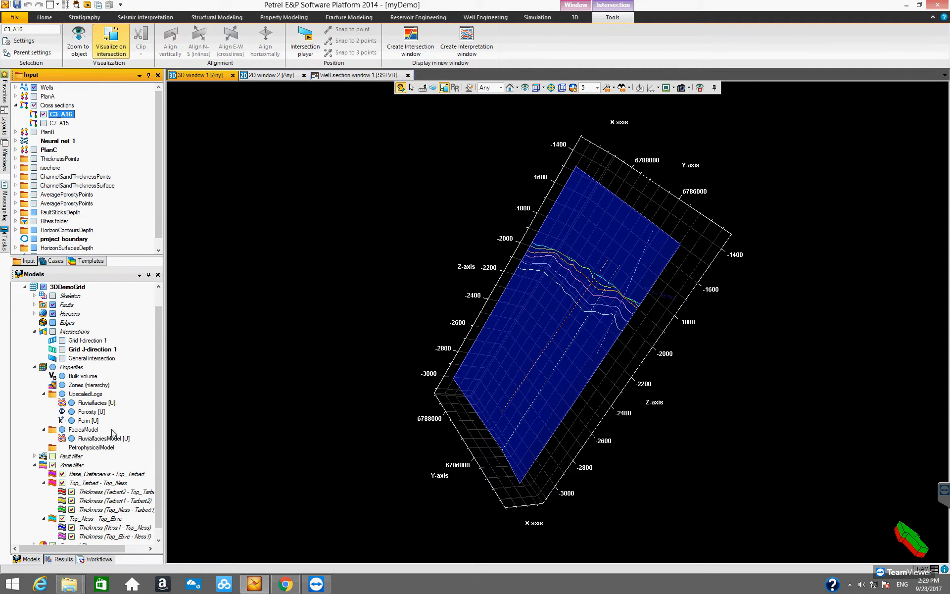
pyautogui.click(71, 438)
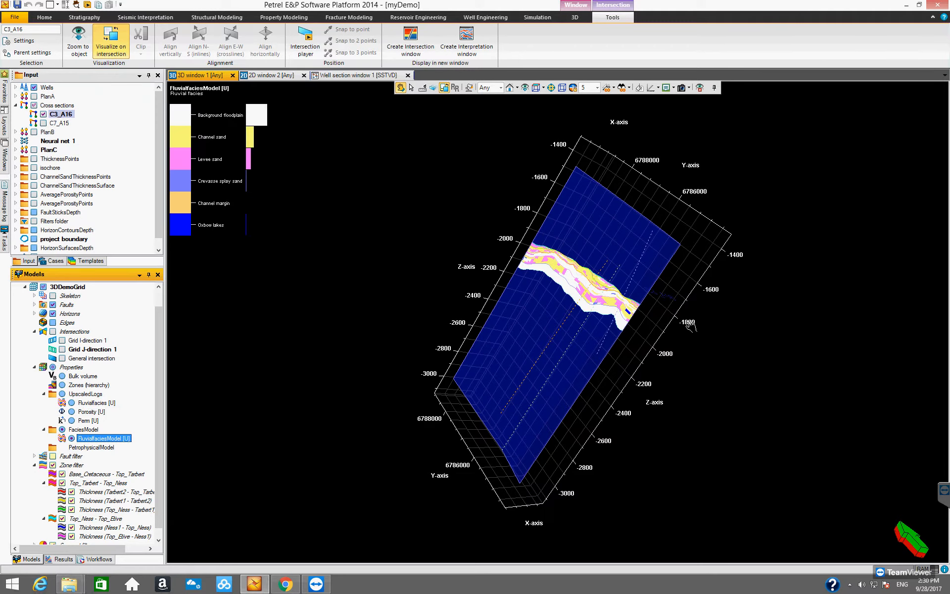
pyautogui.moveTo(611, 333); pyautogui.dragTo(536, 342)
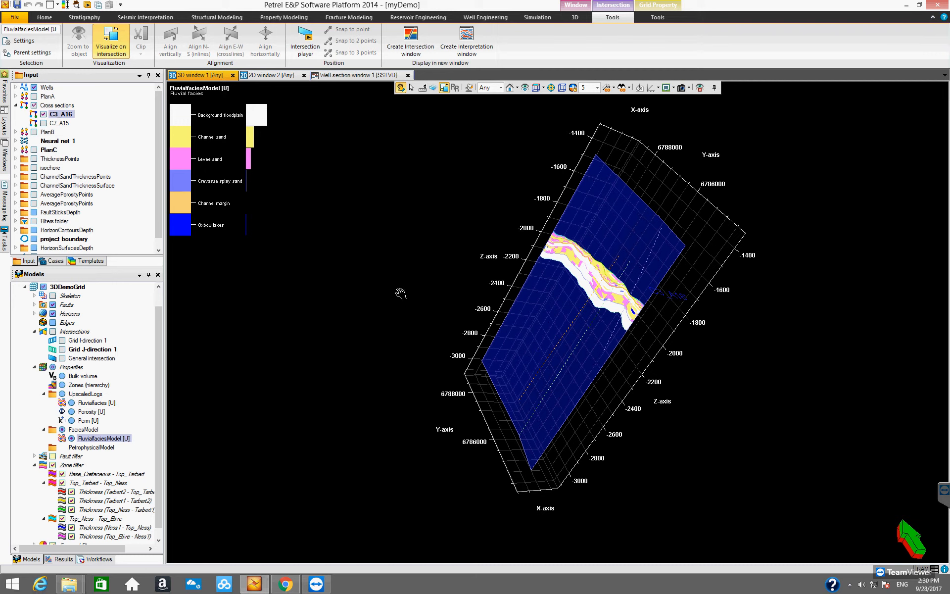
pyautogui.click(200, 196)
pyautogui.moveTo(521, 293); pyautogui.dragTo(528, 320)
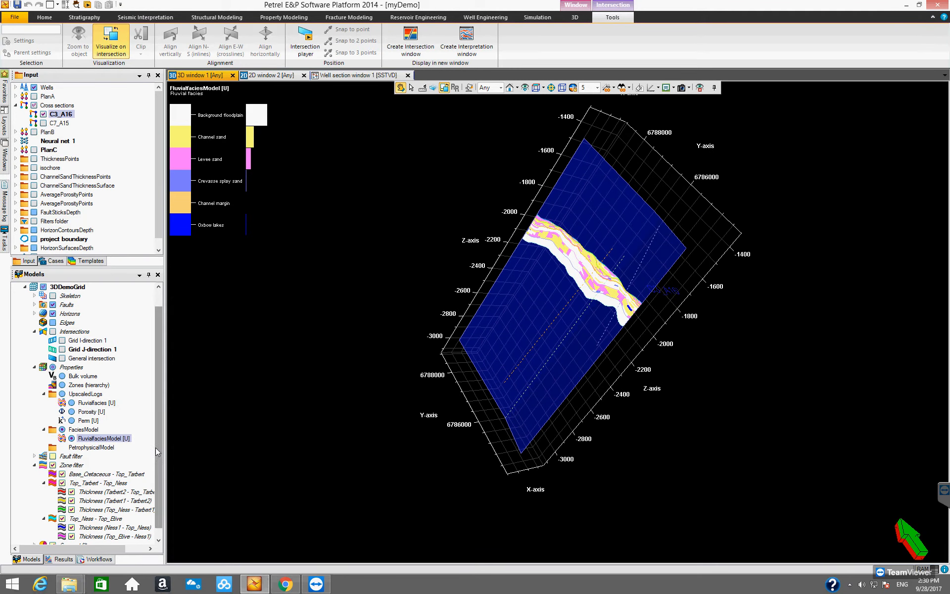
# - Open the C3_A16 cross section in a new intersection window, display FluvialfaciesModel there and fit the view to the data
pyautogui.click(159, 484)
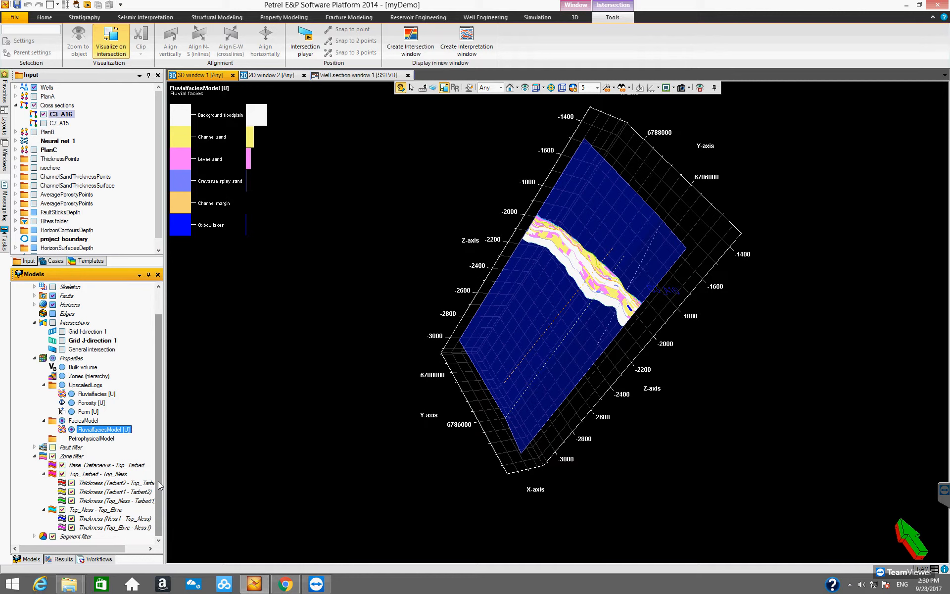
pyautogui.moveTo(159, 484); pyautogui.dragTo(163, 453)
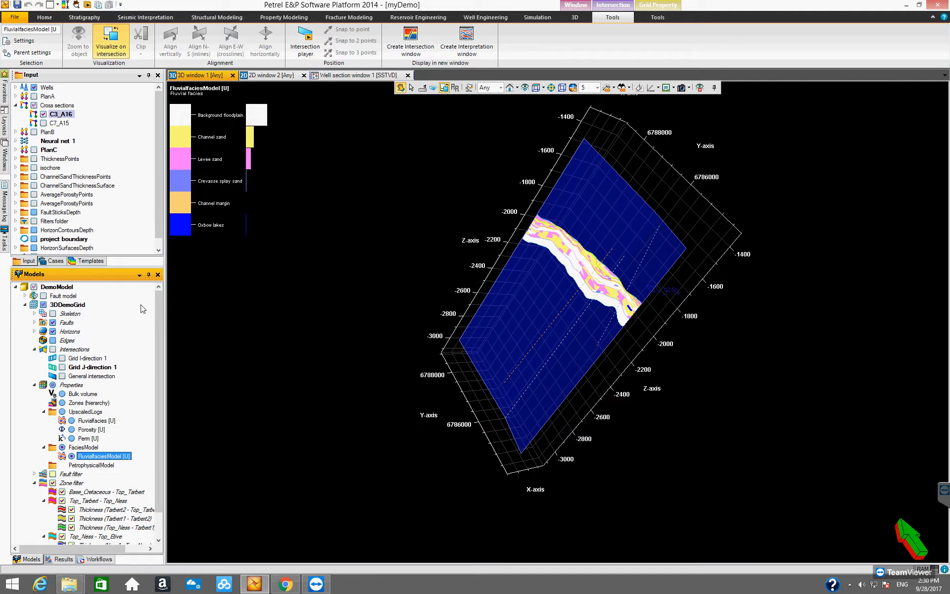
pyautogui.moveTo(158, 301); pyautogui.dragTo(160, 328)
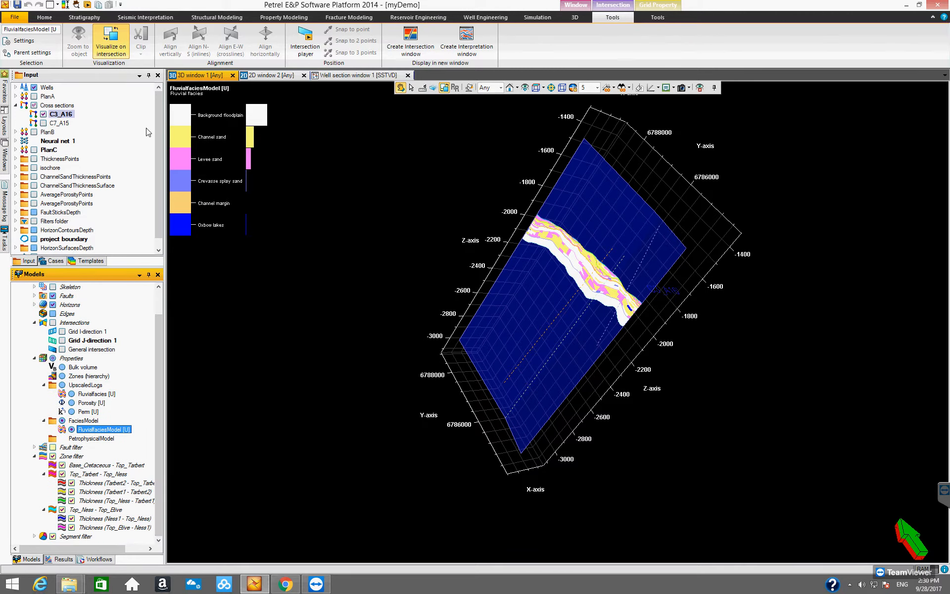
pyautogui.rightClick(62, 115)
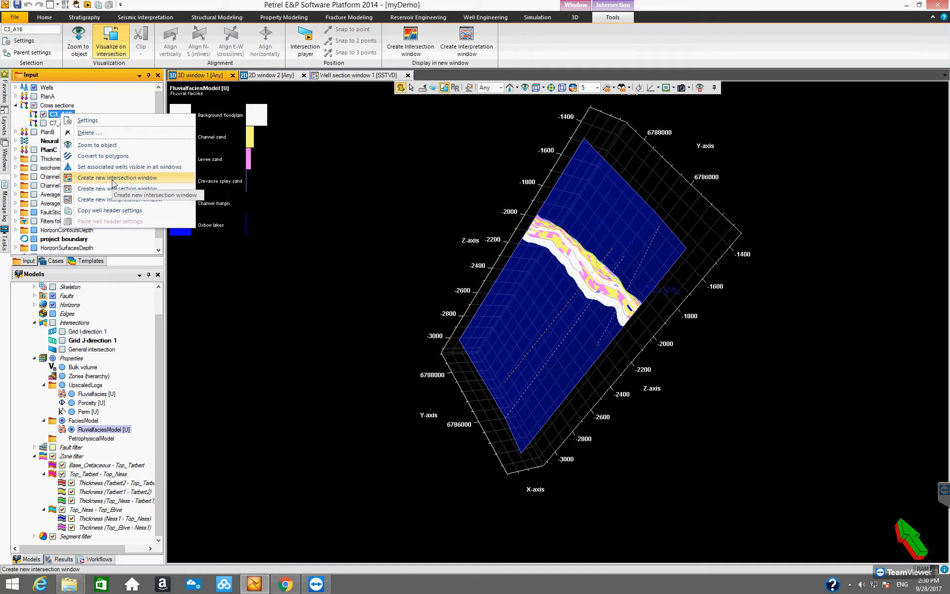
pyautogui.click(114, 181)
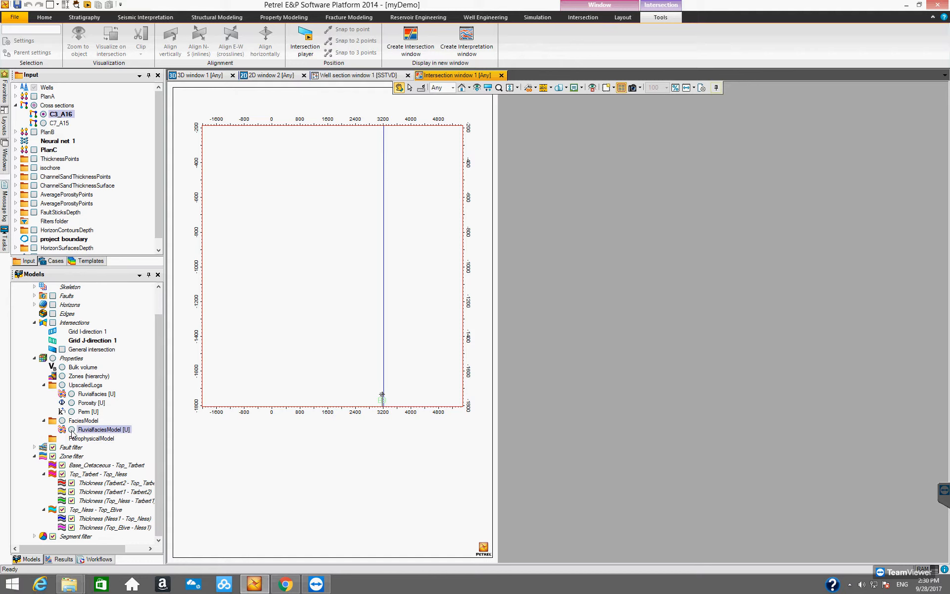
pyautogui.click(71, 430)
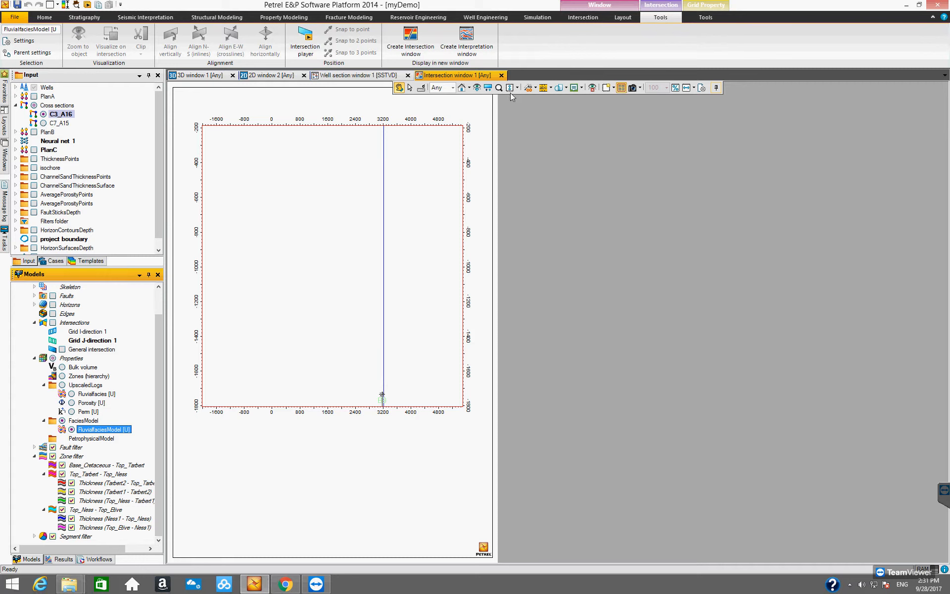
pyautogui.click(477, 88)
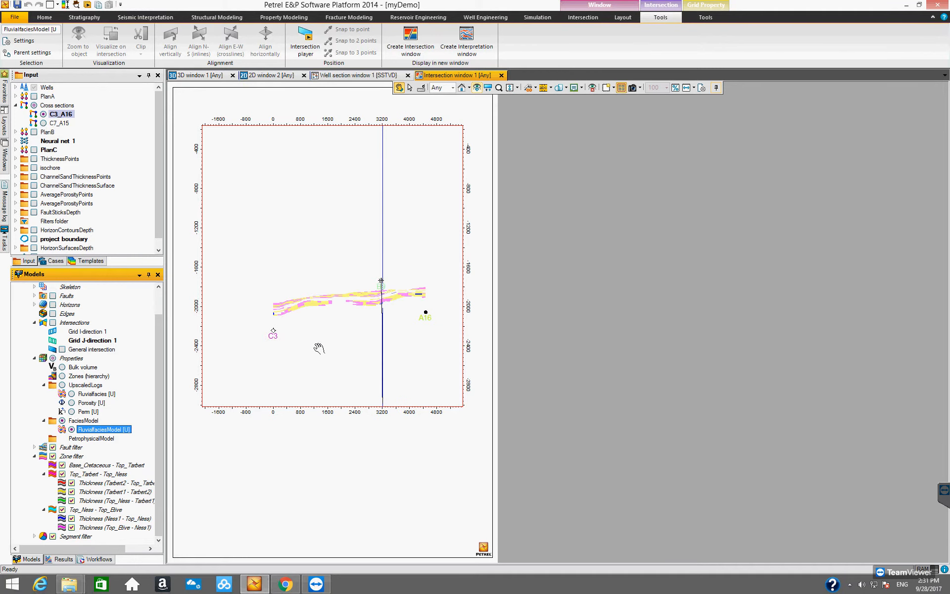
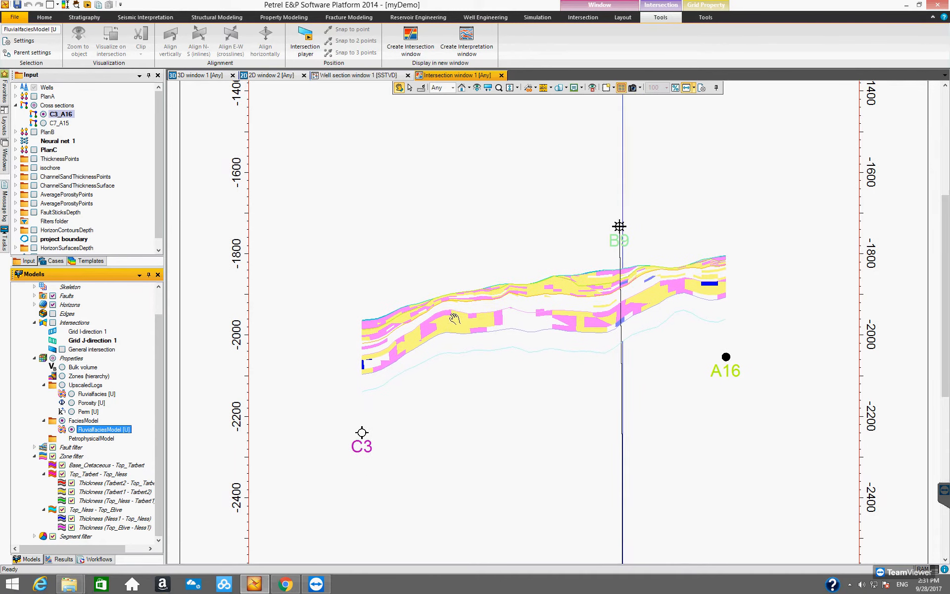
# - Zoom and pan the intersection window to examine the FluvialfaciesModel facies along the C3_A16 section
pyautogui.scroll(-5, 480, 318)
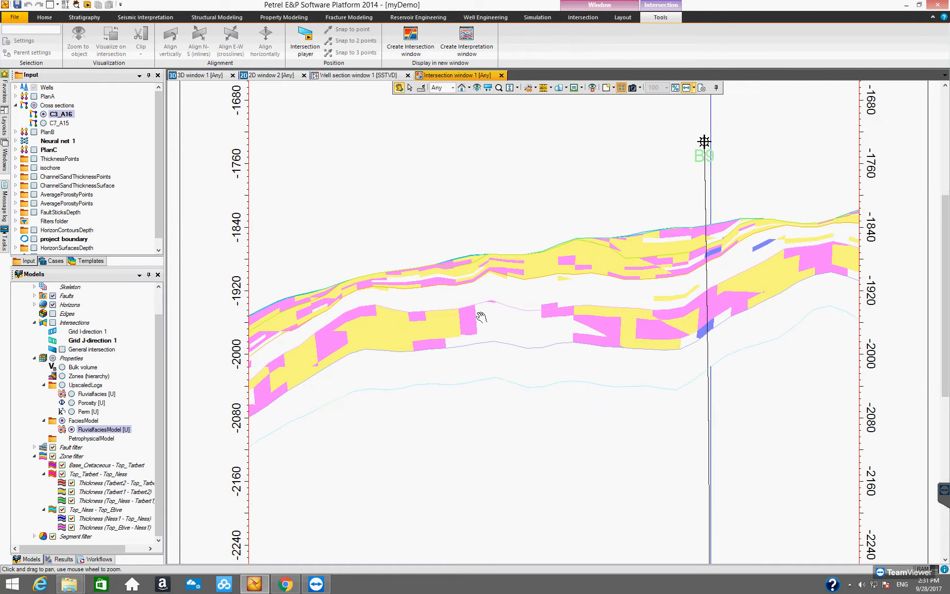
pyautogui.scroll(-3, 480, 316)
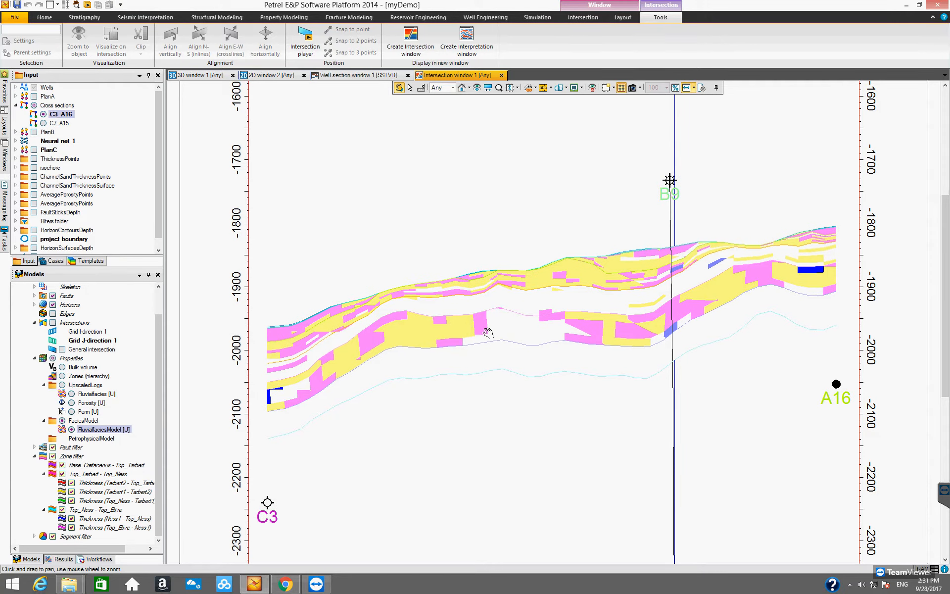
pyautogui.moveTo(444, 310); pyautogui.dragTo(445, 320)
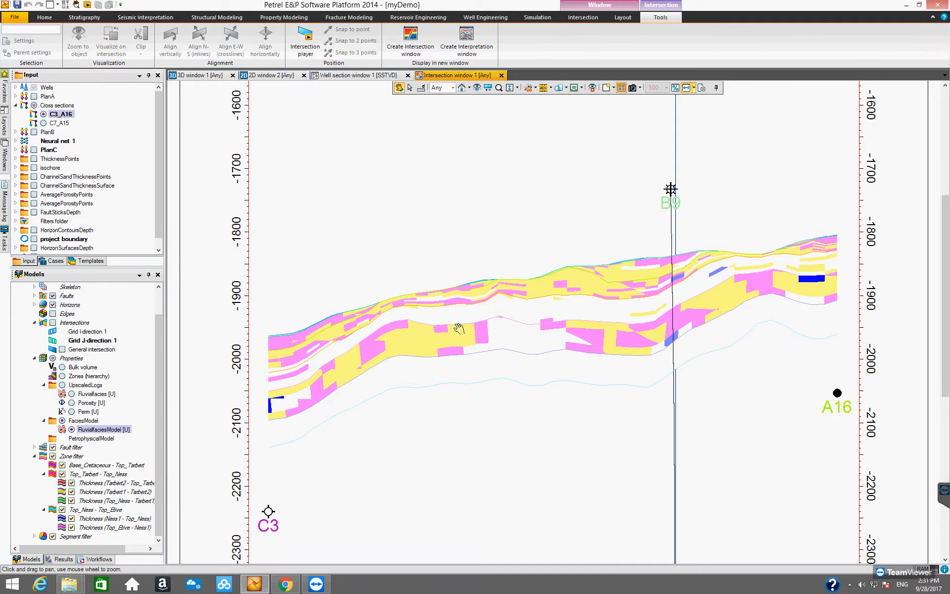
# - Switch to the 3D window and orbit the view around the C3_A16 cross section
pyautogui.click(212, 77)
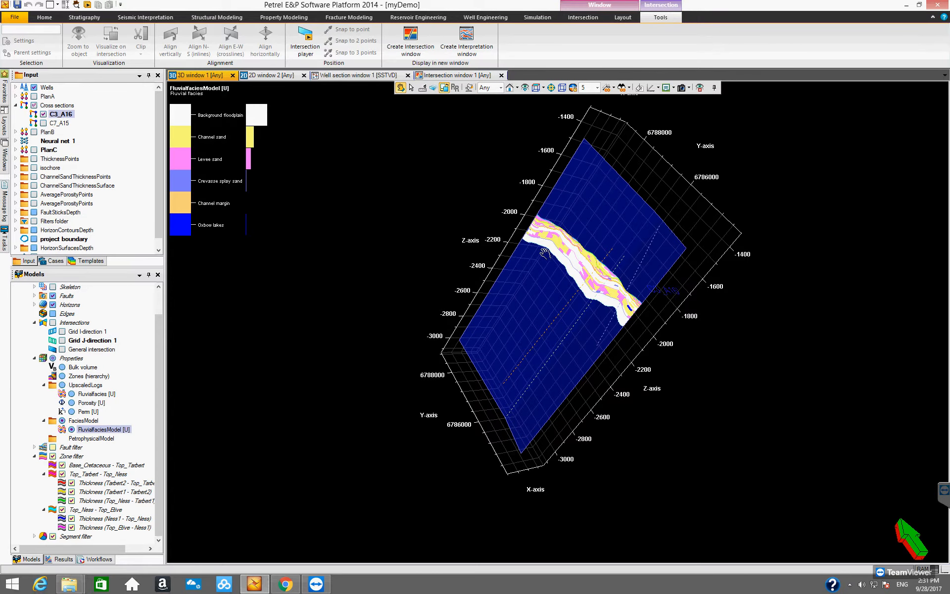
pyautogui.moveTo(579, 312); pyautogui.dragTo(336, 449)
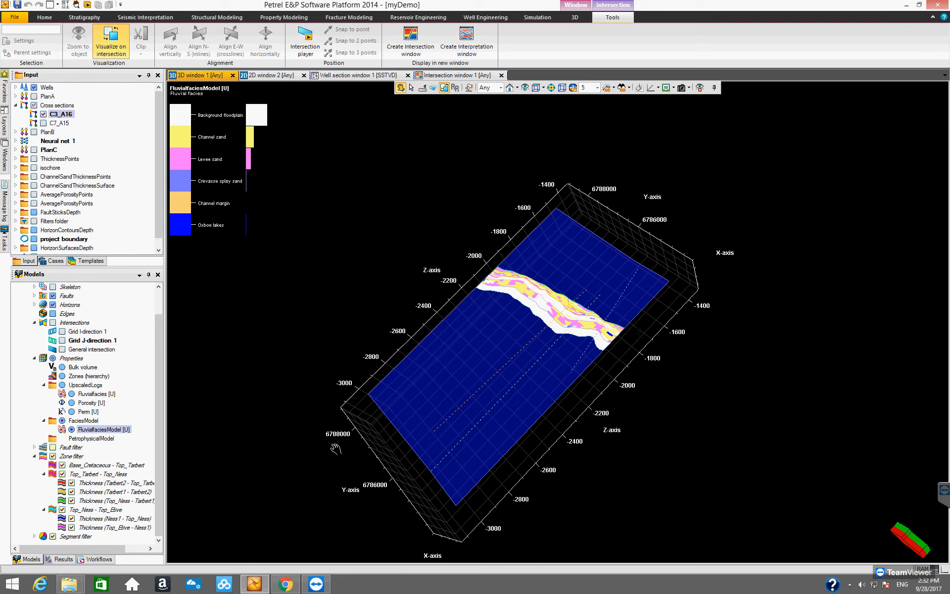
pyautogui.moveTo(396, 464); pyautogui.dragTo(480, 430)
pyautogui.moveTo(483, 478); pyautogui.dragTo(546, 73)
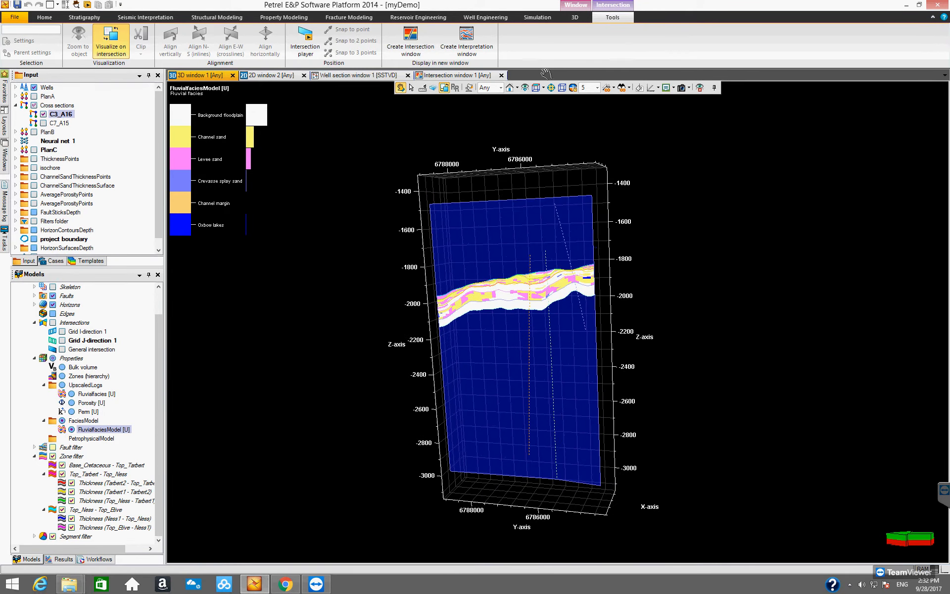
# - Return to the intersection window and reset its view to the home scale
pyautogui.click(465, 77)
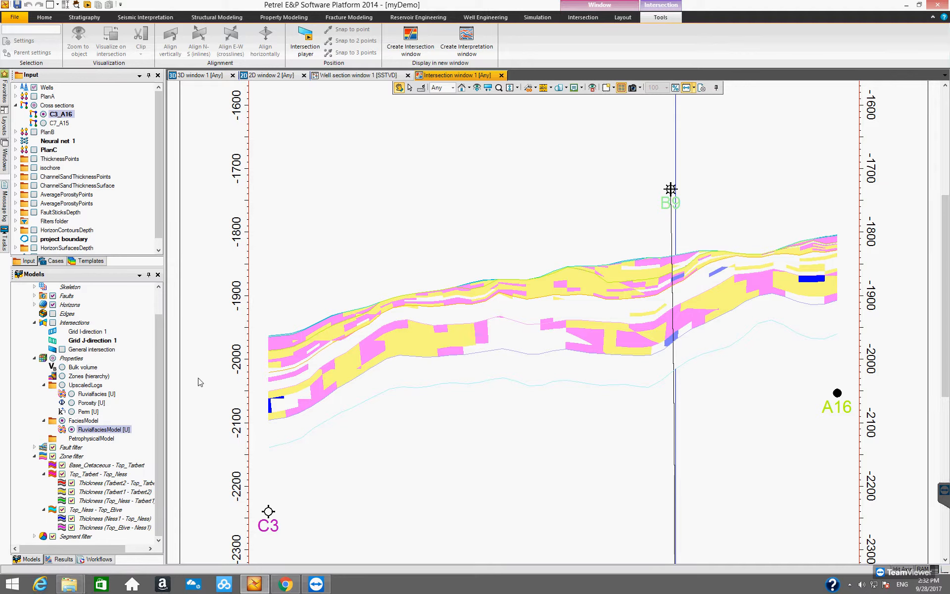
pyautogui.moveTo(159, 370)
pyautogui.mouseDown()
pyautogui.moveTo(164, 350)
pyautogui.moveTo(163, 380)
pyautogui.mouseUp()
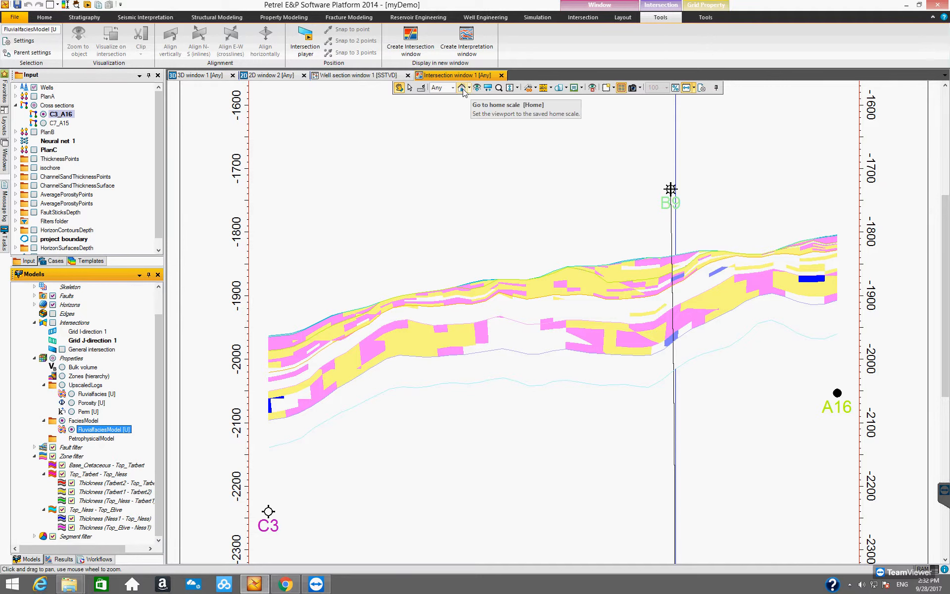
pyautogui.click(462, 89)
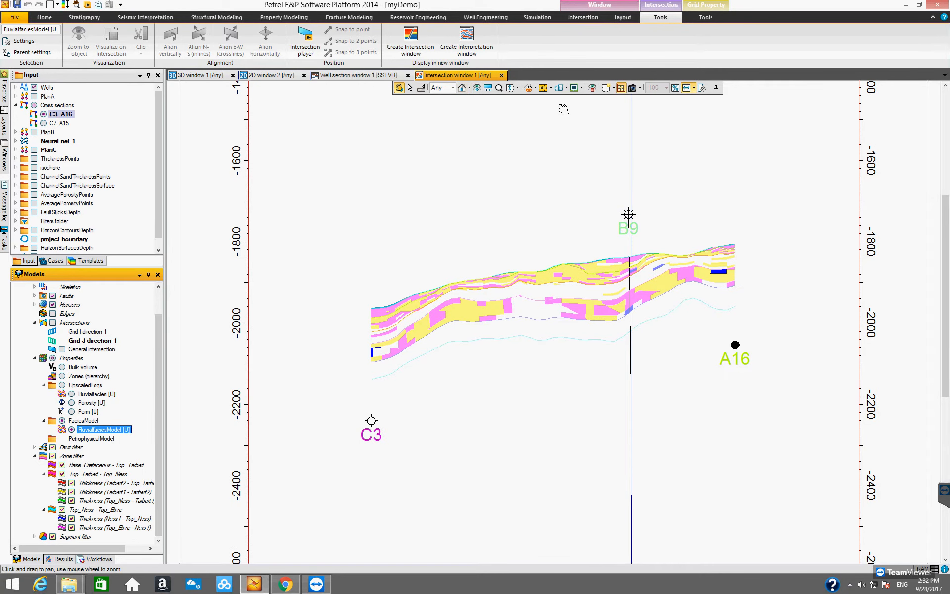
pyautogui.moveTo(559, 296)
pyautogui.mouseDown()
pyautogui.moveTo(562, 308)
pyautogui.moveTo(545, 292)
pyautogui.mouseUp()
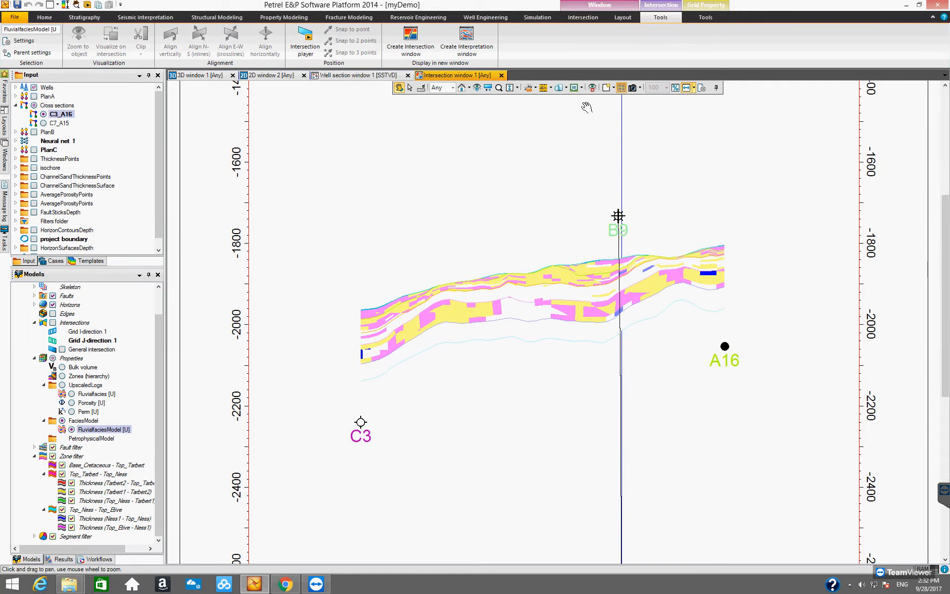
# - Try fitting the intersection view to height, width and centre to frame the facies section
pyautogui.click(518, 89)
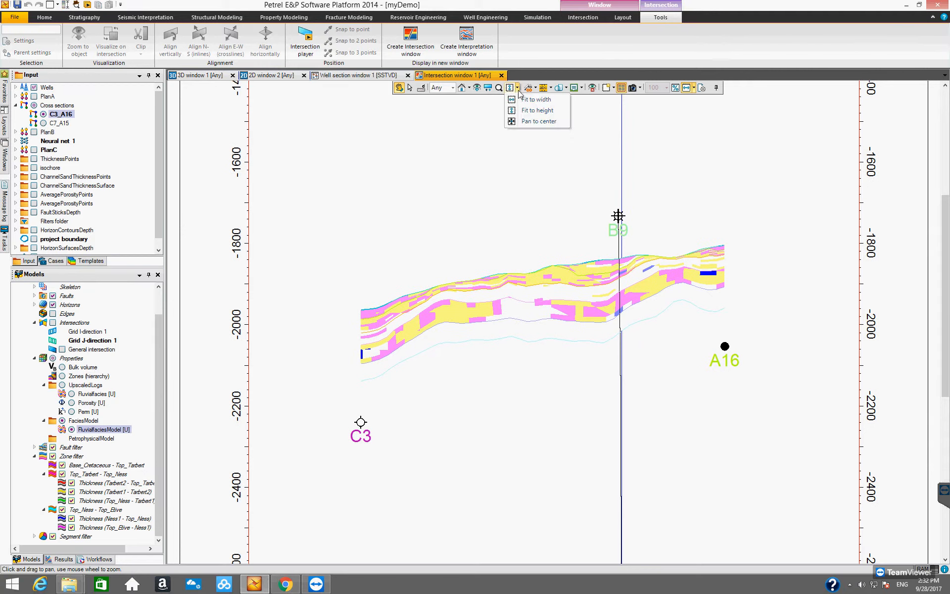
pyautogui.click(537, 110)
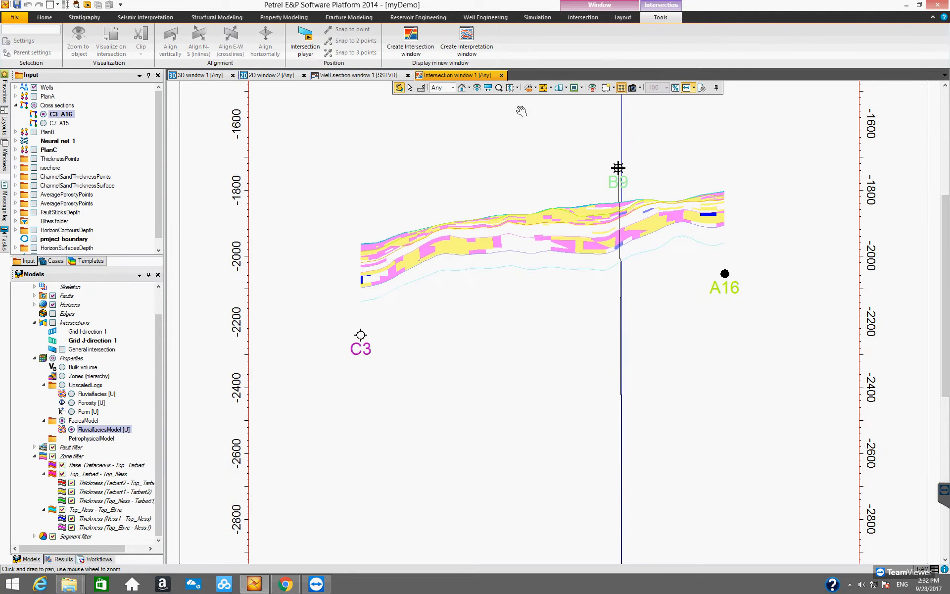
pyautogui.click(518, 89)
pyautogui.click(537, 110)
pyautogui.click(518, 89)
pyautogui.click(520, 98)
pyautogui.click(517, 89)
pyautogui.click(528, 122)
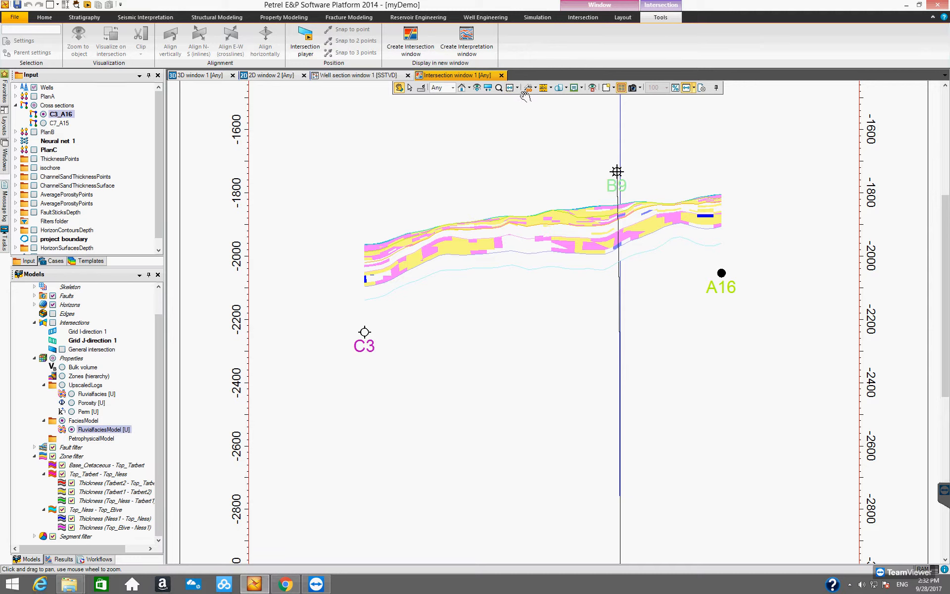
pyautogui.click(518, 90)
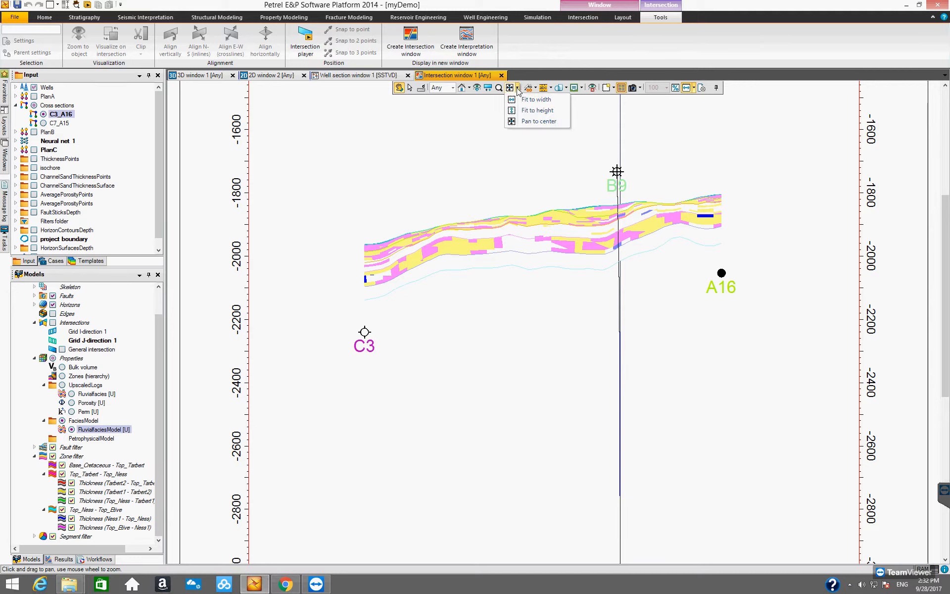
pyautogui.click(525, 111)
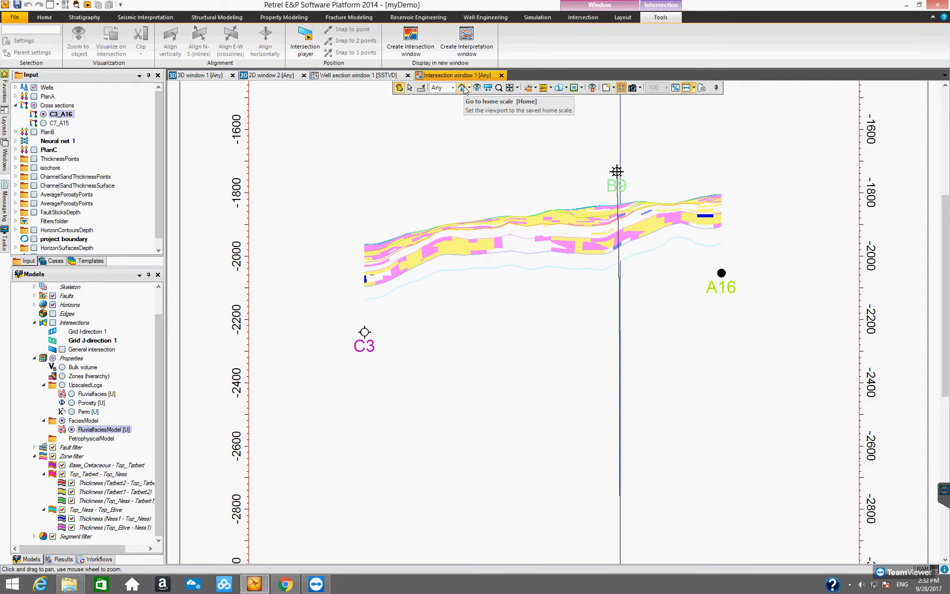
# - Reset the intersection window layout to fit the paper width
pyautogui.click(694, 87)
pyautogui.click(705, 121)
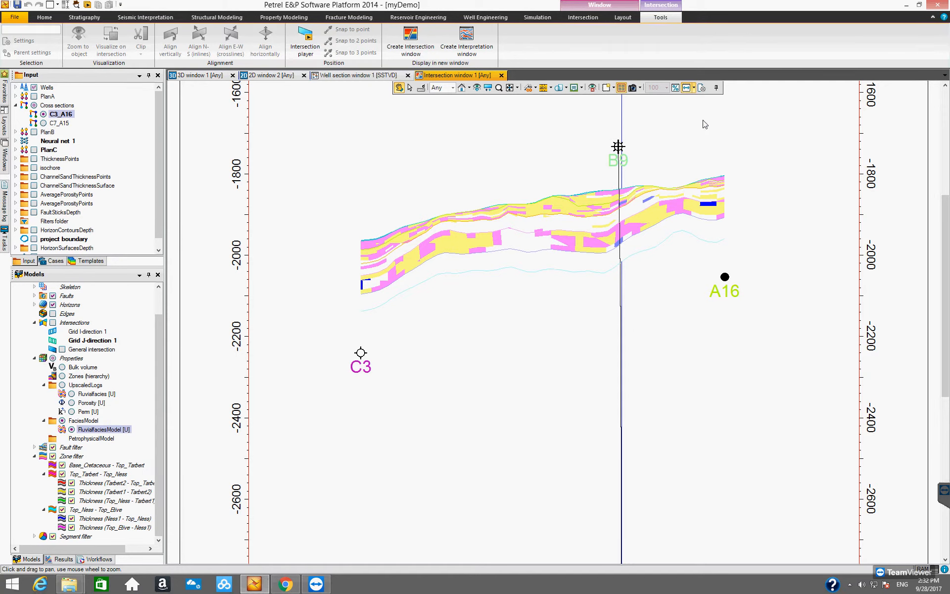
pyautogui.click(694, 88)
pyautogui.click(701, 100)
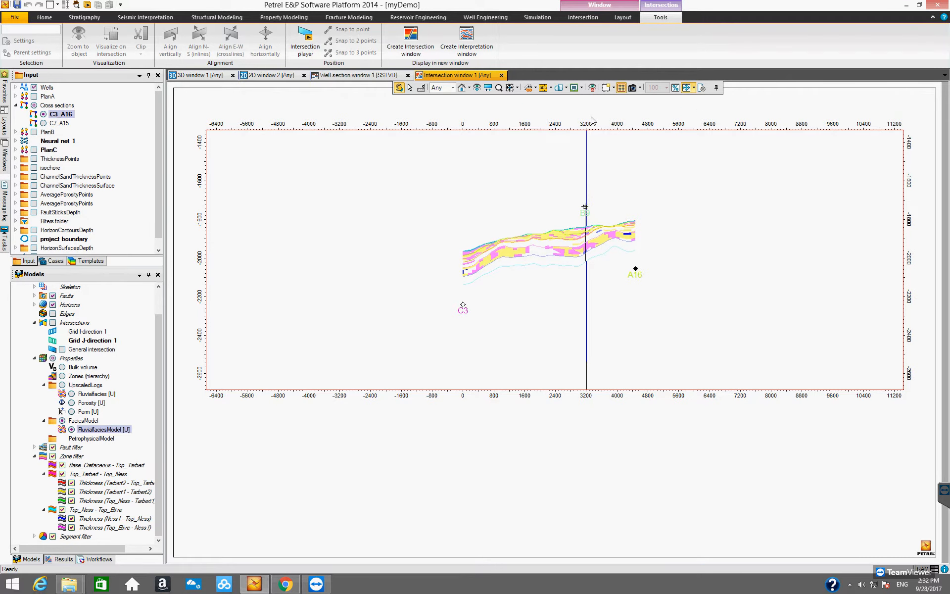
# - Return to the home scale and fit the paper layout view to width and height
pyautogui.click(460, 88)
pyautogui.click(516, 88)
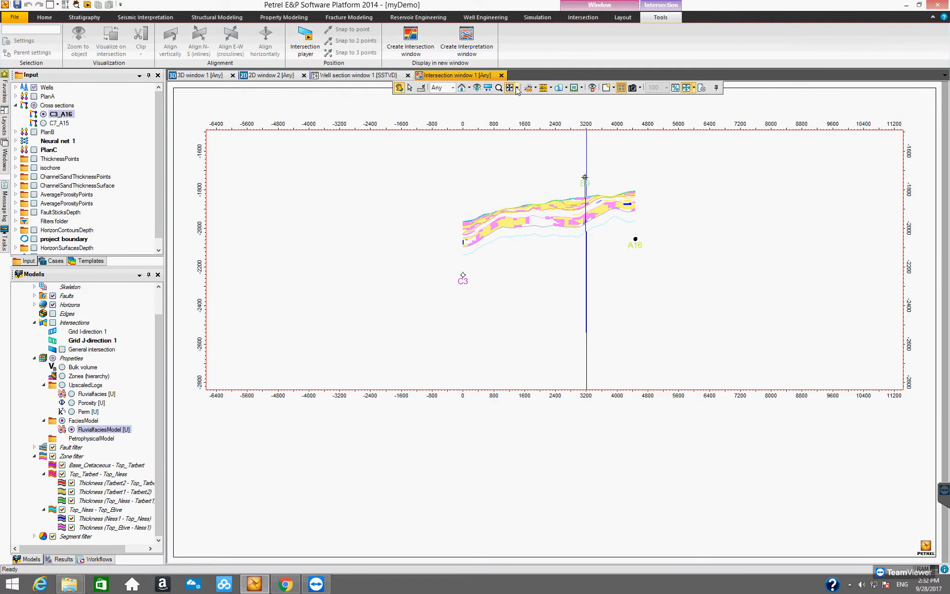
pyautogui.click(517, 89)
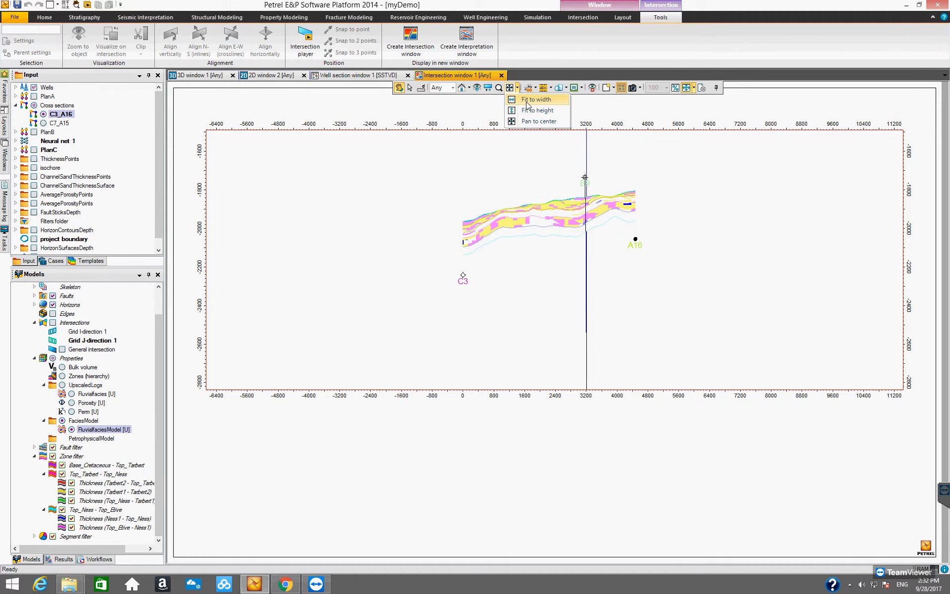
pyautogui.click(528, 102)
pyautogui.click(517, 88)
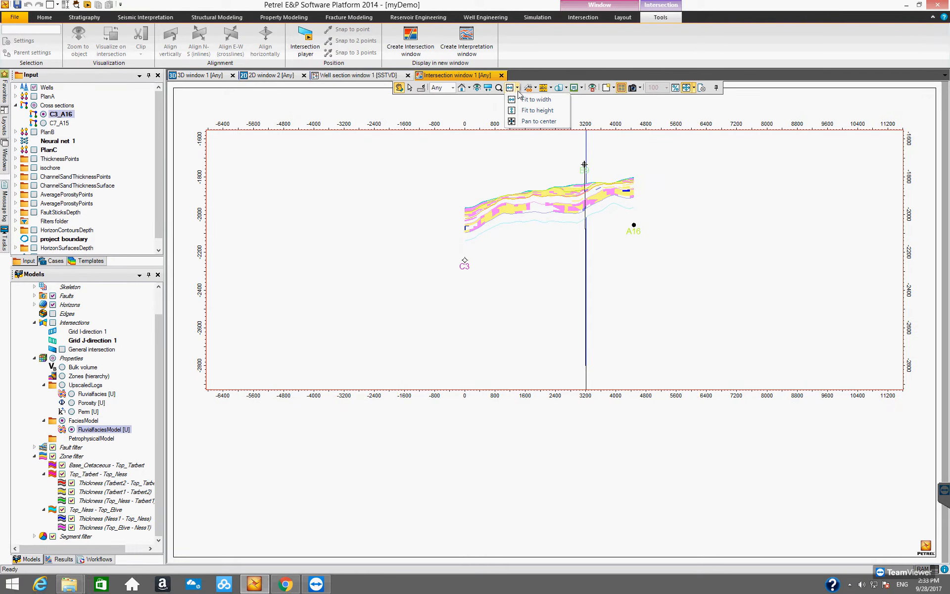
pyautogui.click(528, 113)
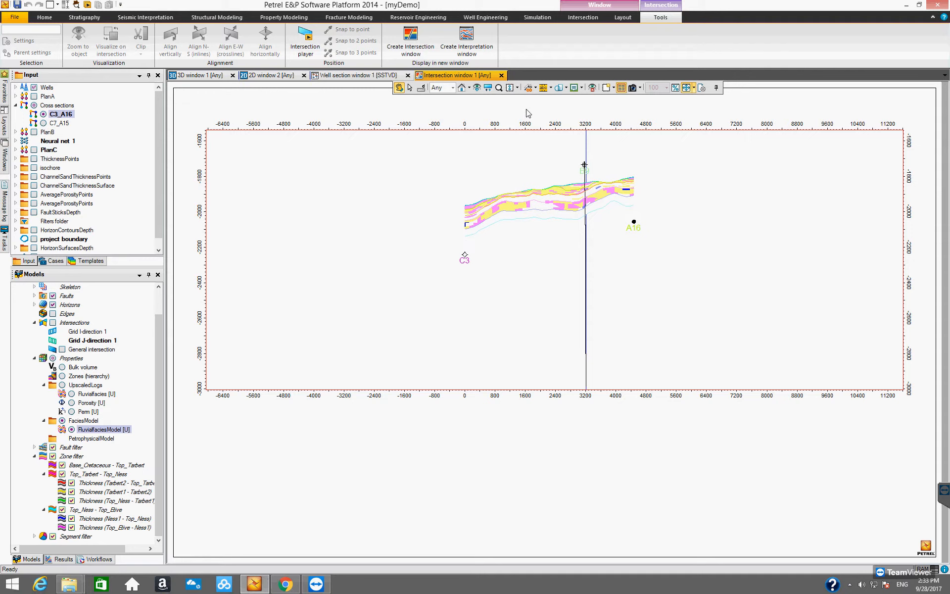
# - Pan and zoom into the facies section inside the intersection window layout
pyautogui.moveTo(572, 218); pyautogui.dragTo(570, 267)
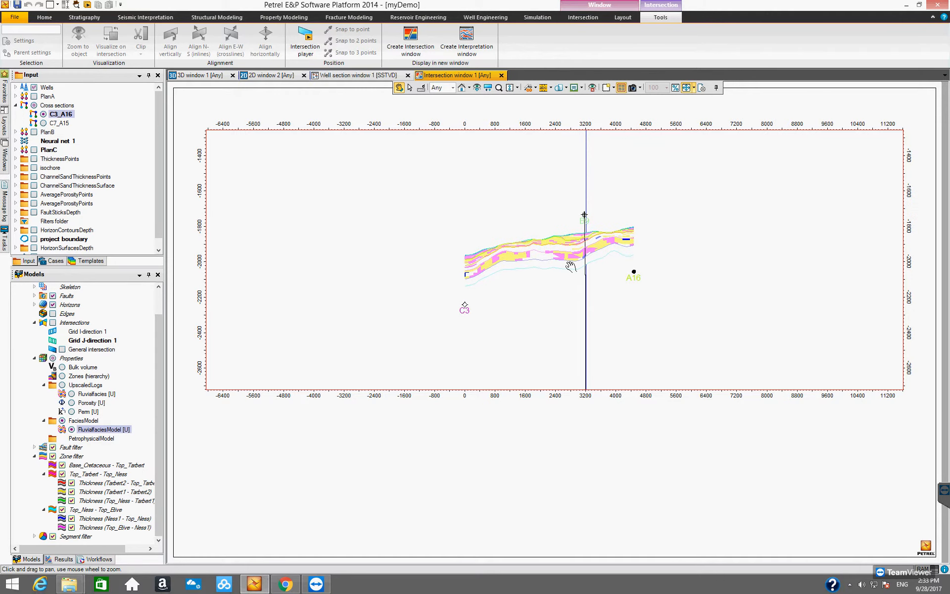
pyautogui.scroll(4, 571, 267)
pyautogui.scroll(1, 570, 267)
pyautogui.moveTo(557, 228); pyautogui.dragTo(576, 259)
pyautogui.scroll(1, 570, 257)
pyautogui.scroll(1, 566, 257)
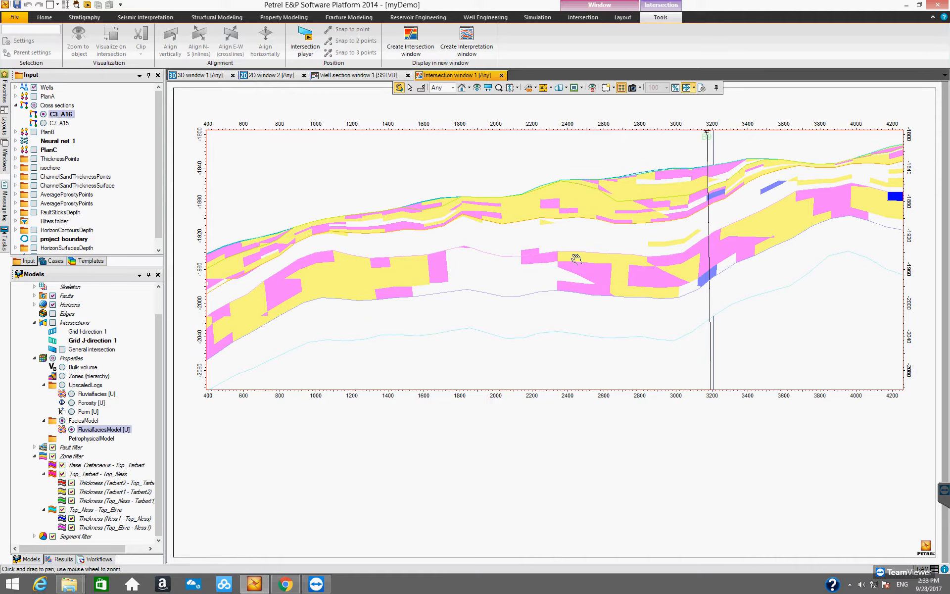
pyautogui.scroll(-1, 574, 256)
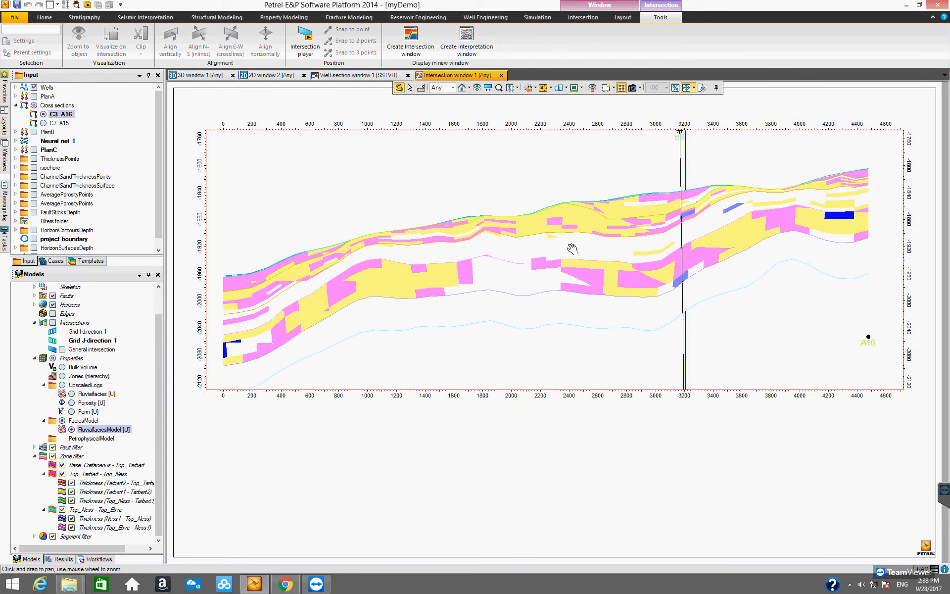
# - Switch back to the 3D window and orbit the view of the C3_A16 section
pyautogui.click(201, 75)
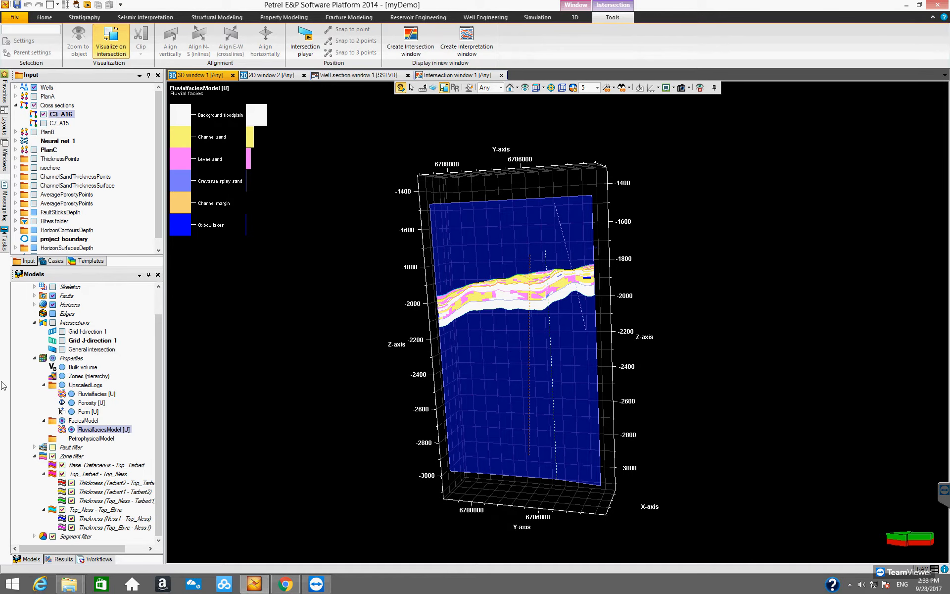
pyautogui.moveTo(158, 355); pyautogui.dragTo(158, 331)
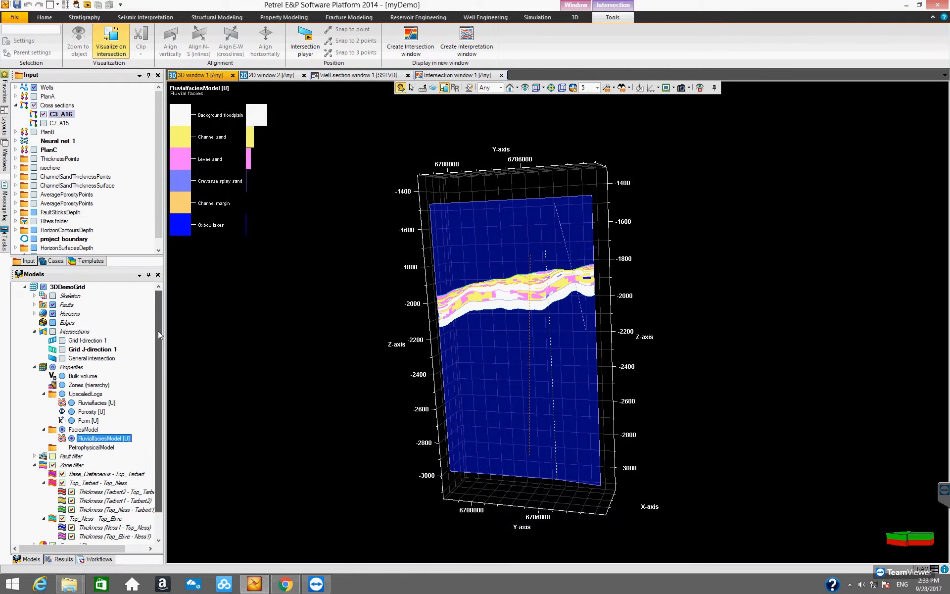
pyautogui.moveTo(483, 355); pyautogui.dragTo(483, 364)
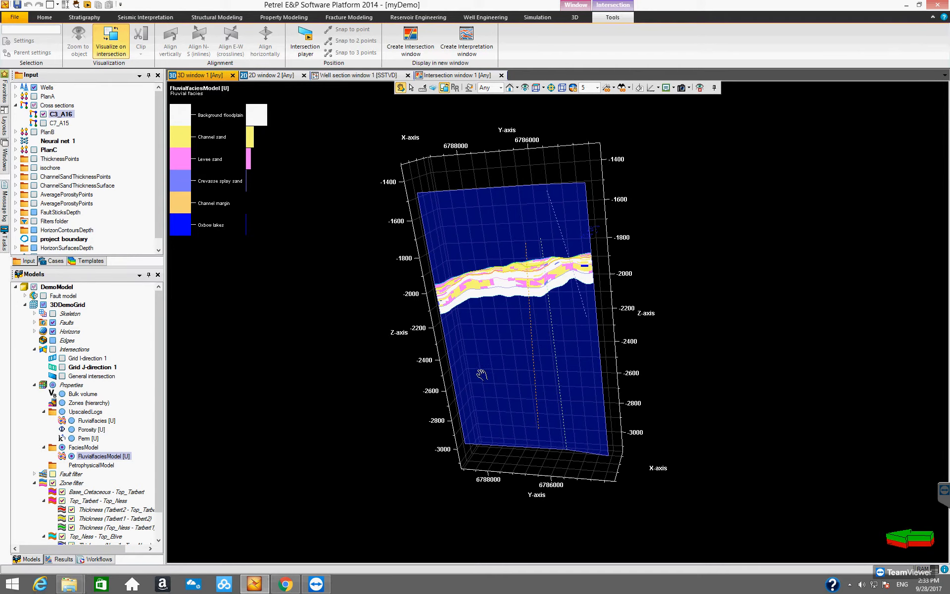
pyautogui.moveTo(540, 340); pyautogui.dragTo(509, 387)
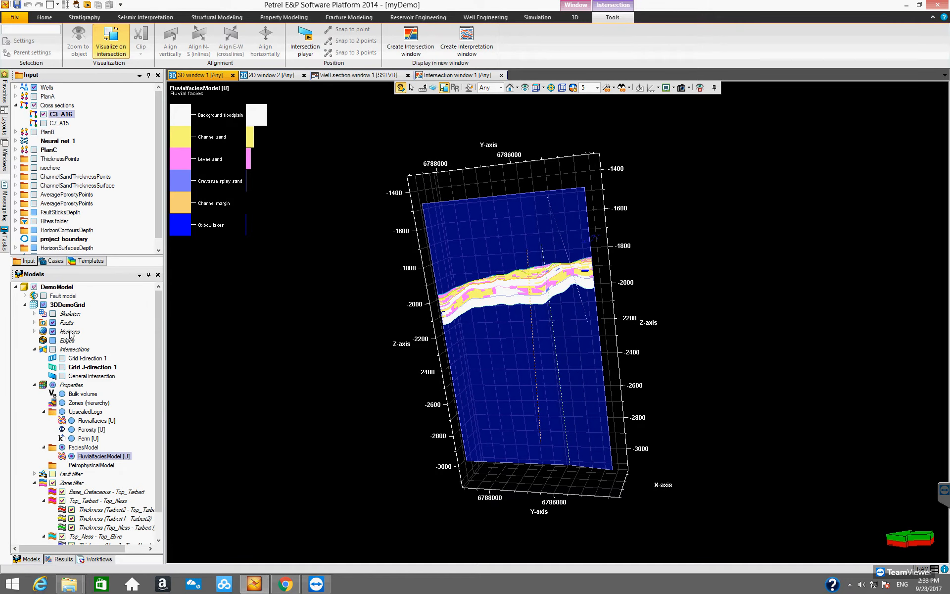
# - Turn off visualizing data on the C3_A16 intersection in the 3D window
pyautogui.click(107, 48)
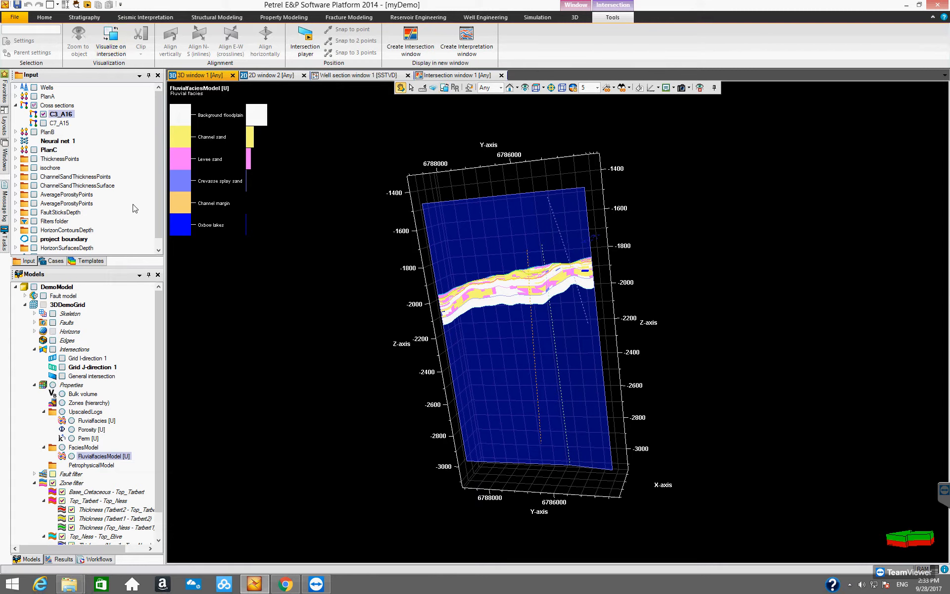
pyautogui.moveTo(159, 189); pyautogui.dragTo(161, 232)
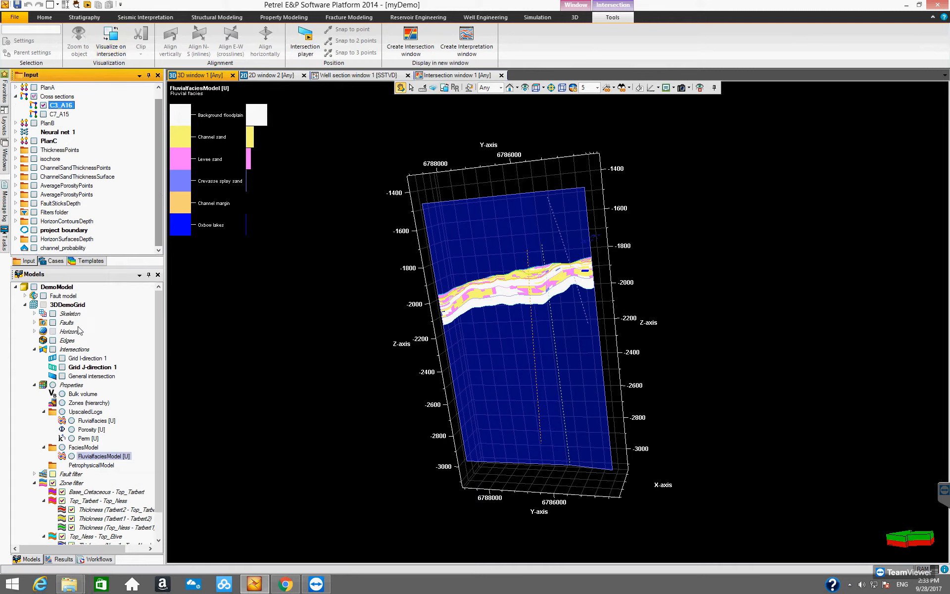
# - Display the General intersection of 3DDemoGrid in the 3D window and orbit to inspect it
pyautogui.click(78, 377)
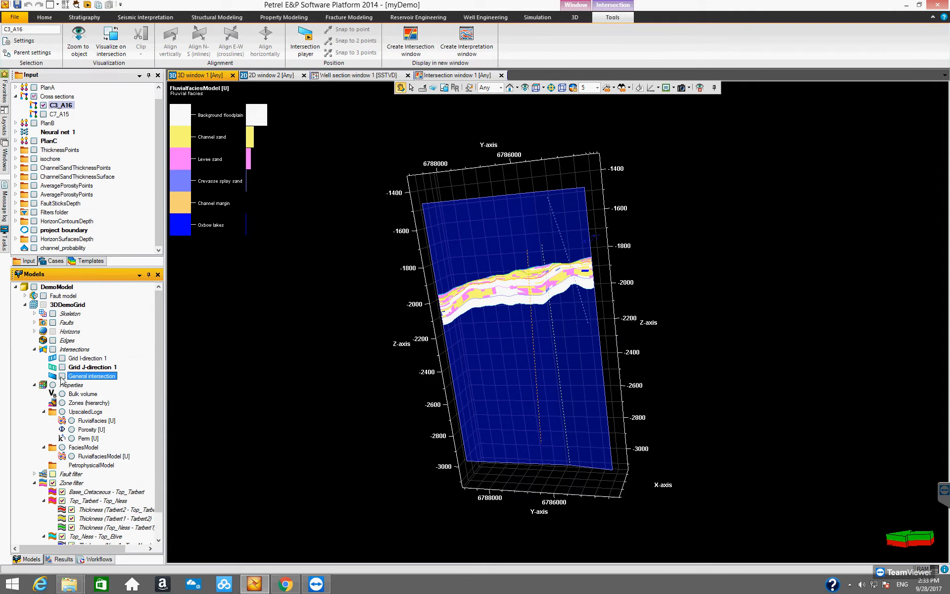
pyautogui.click(62, 376)
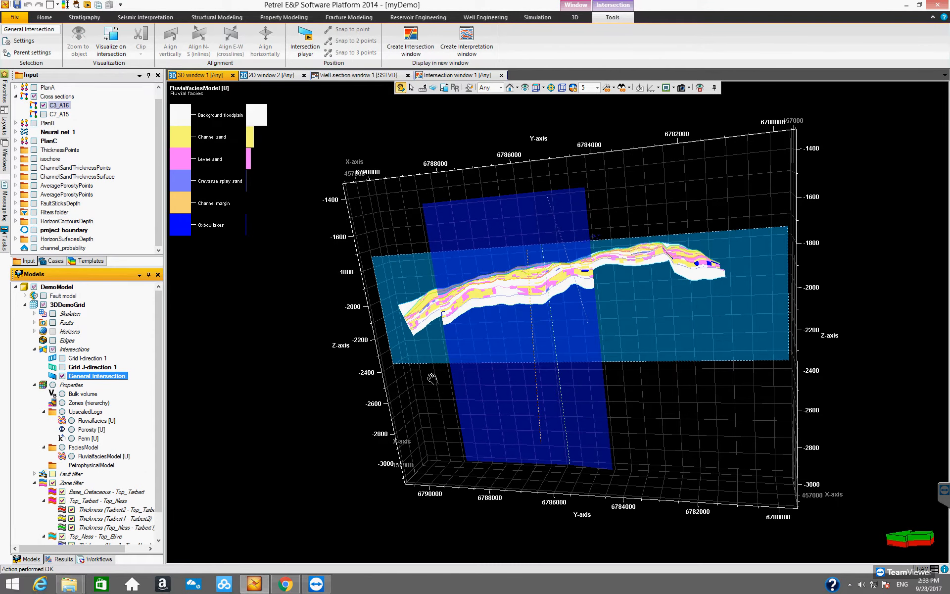
pyautogui.moveTo(427, 427)
pyautogui.mouseDown()
pyautogui.moveTo(432, 407)
pyautogui.moveTo(422, 446)
pyautogui.mouseUp()
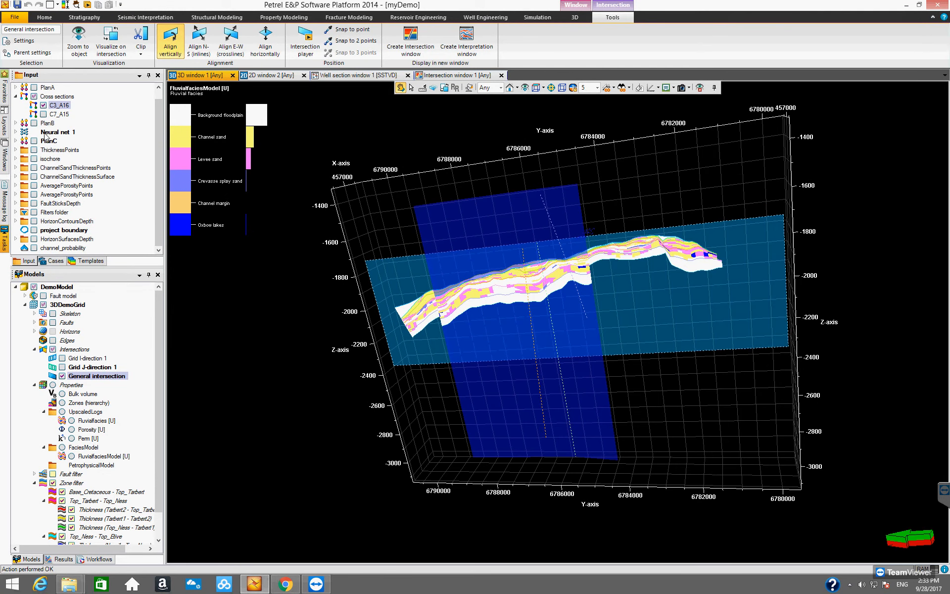
# - Hide the C3_A16 cross section and select the General intersection
pyautogui.click(43, 105)
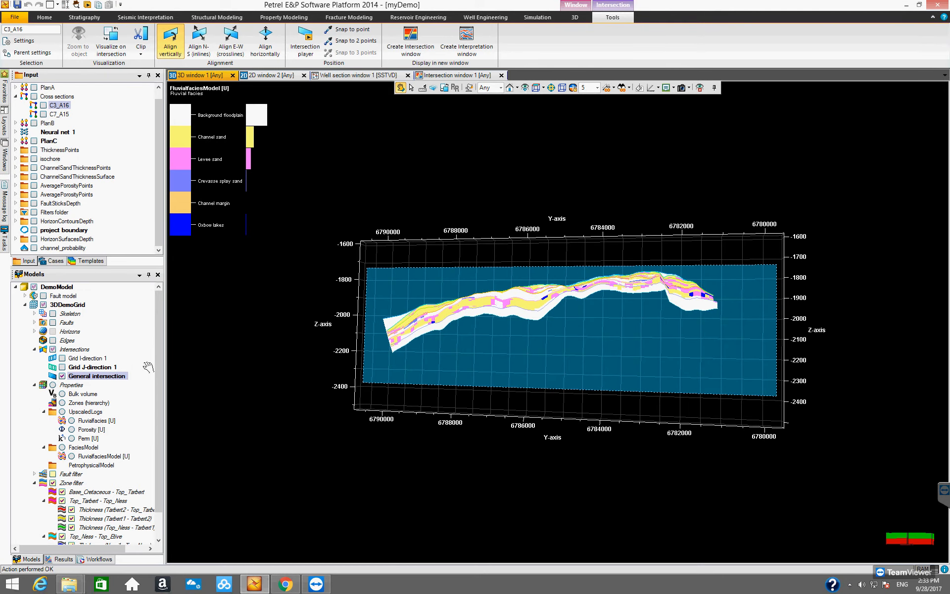
pyautogui.click(87, 377)
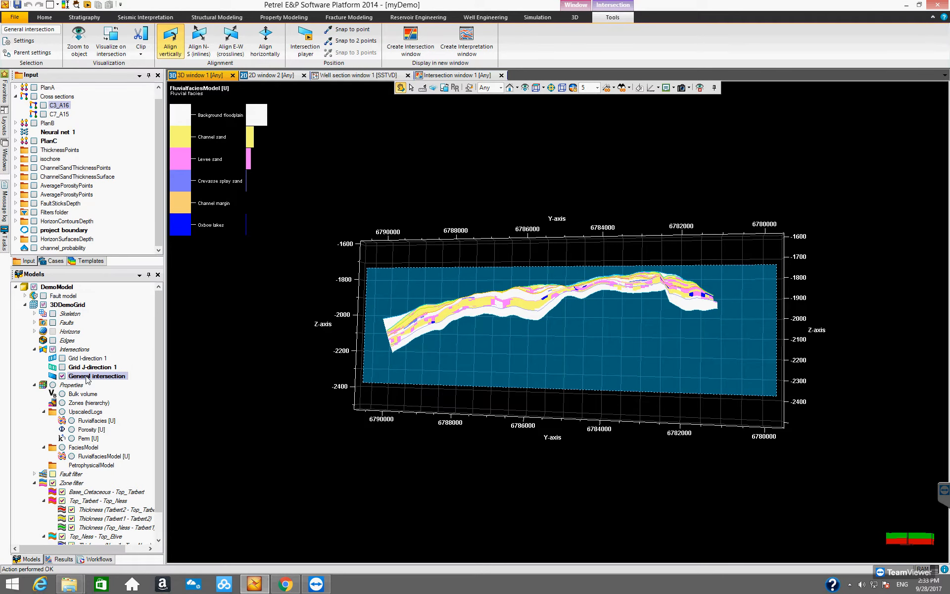
# - Create an intersection window from the General intersection and display FluvialfaciesModel in it
pyautogui.rightClick(87, 379)
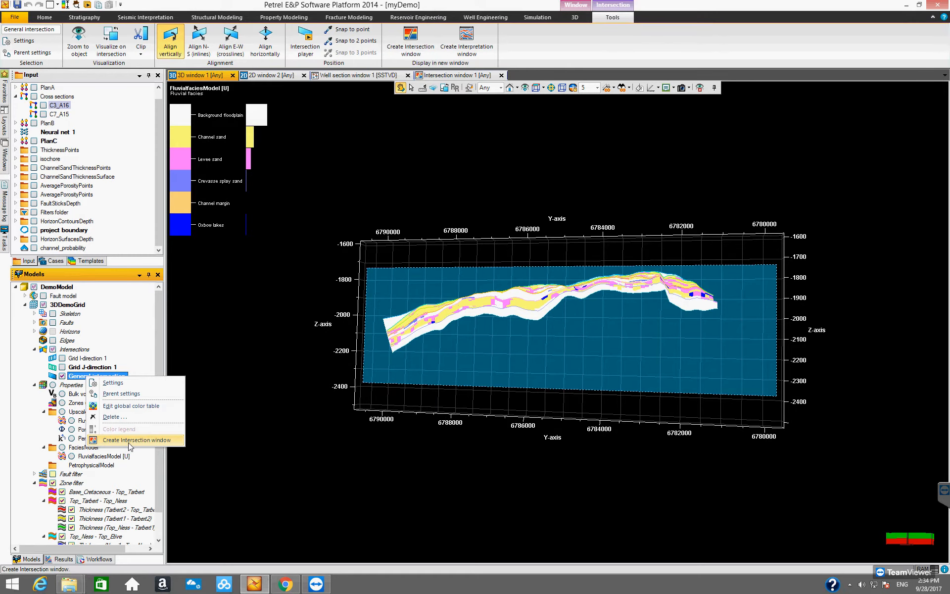
pyautogui.click(143, 442)
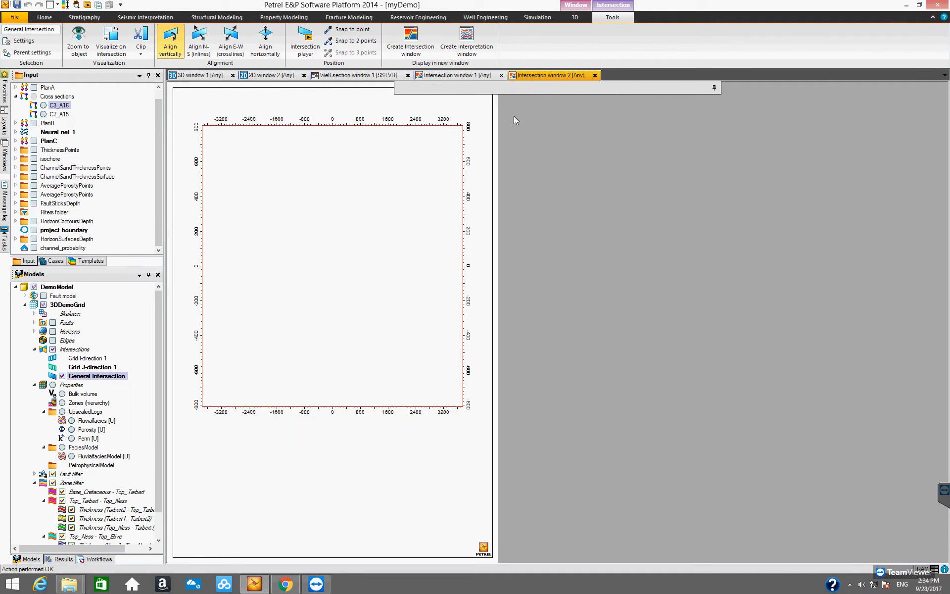
pyautogui.click(72, 456)
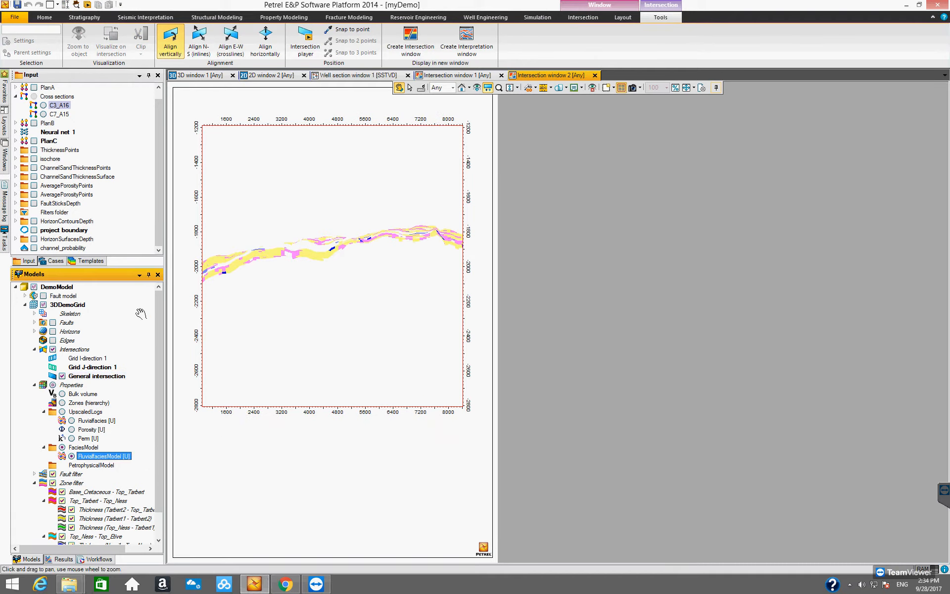
# - Show the horizons and the wells, restricted by the Well filter, in the new intersection window
pyautogui.click(52, 331)
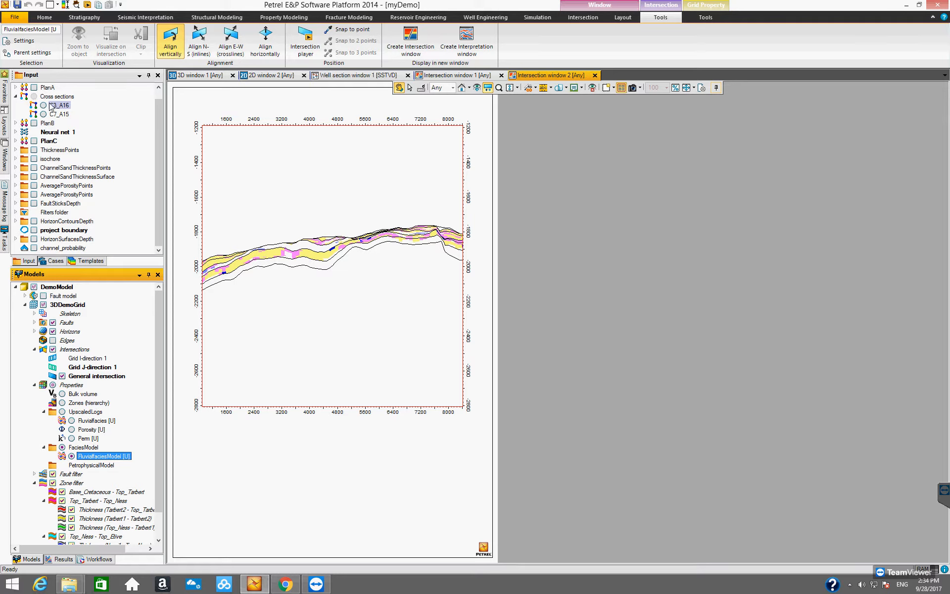
pyautogui.click(159, 88)
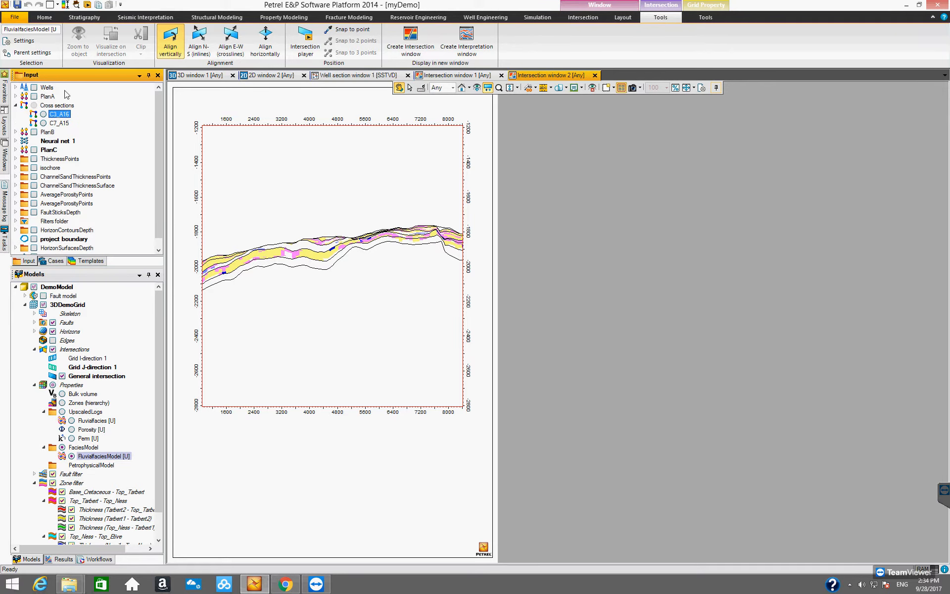
pyautogui.click(34, 88)
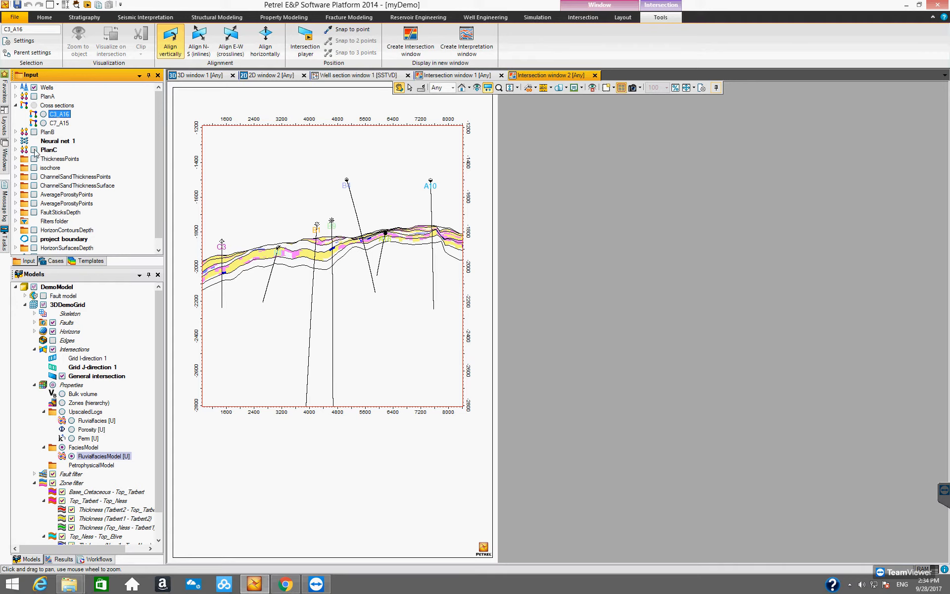
pyautogui.click(15, 88)
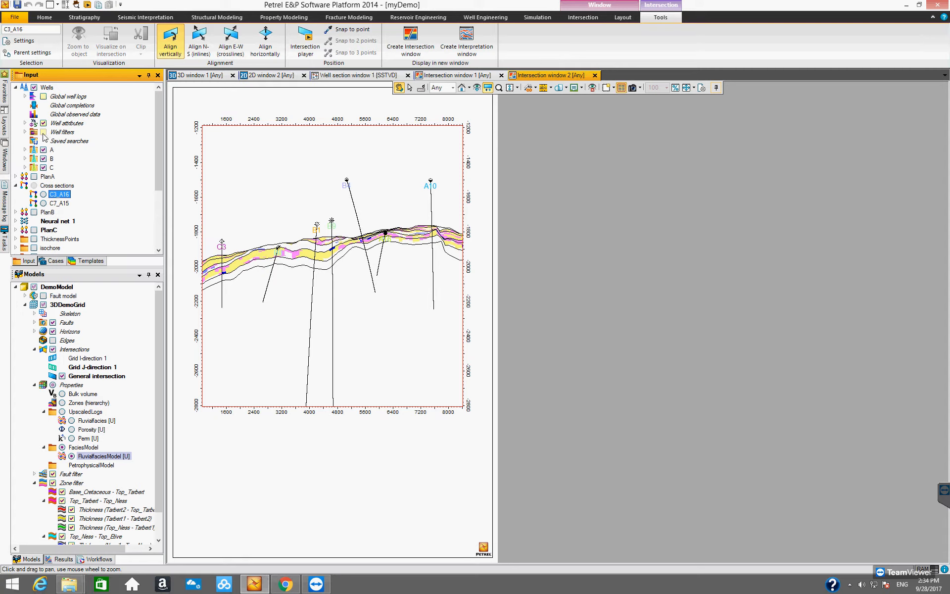
pyautogui.click(25, 132)
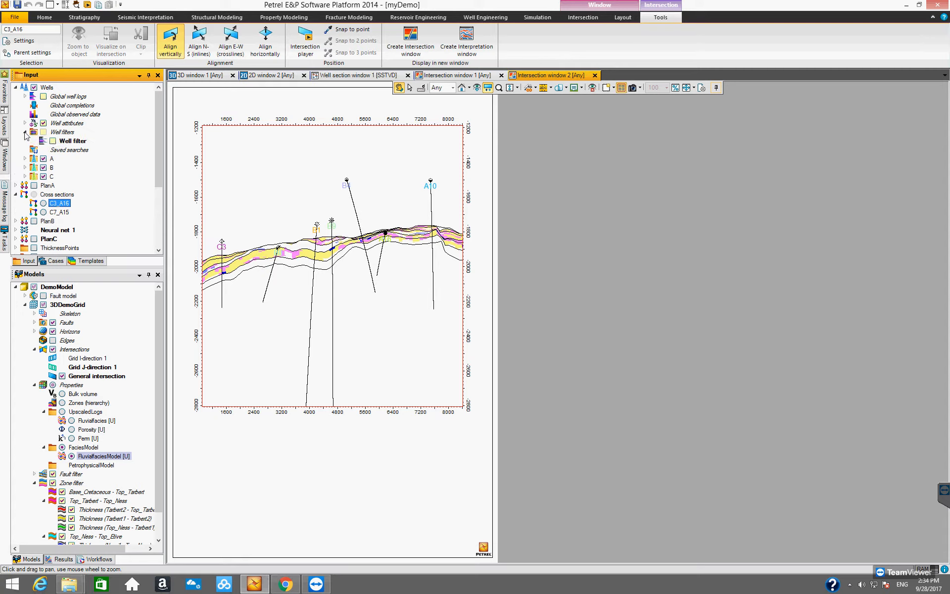
pyautogui.click(53, 141)
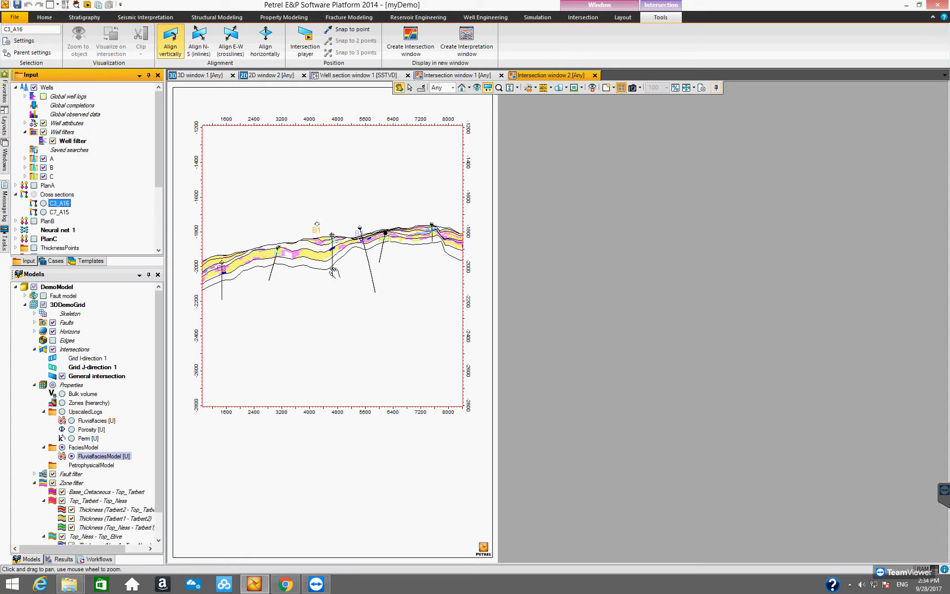
# - Set the intersection window to dynamic size and fit the section to the window
pyautogui.click(694, 88)
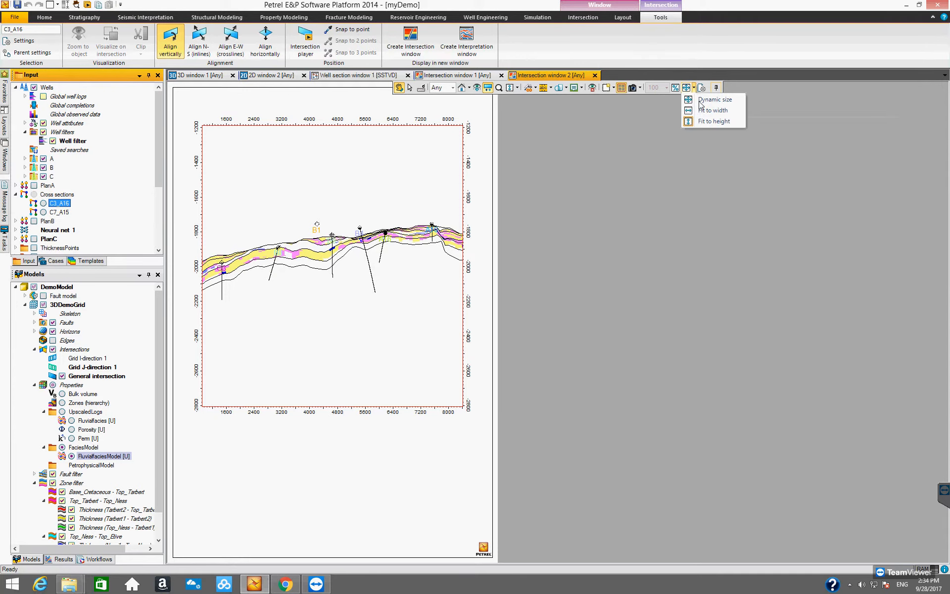
pyautogui.click(705, 101)
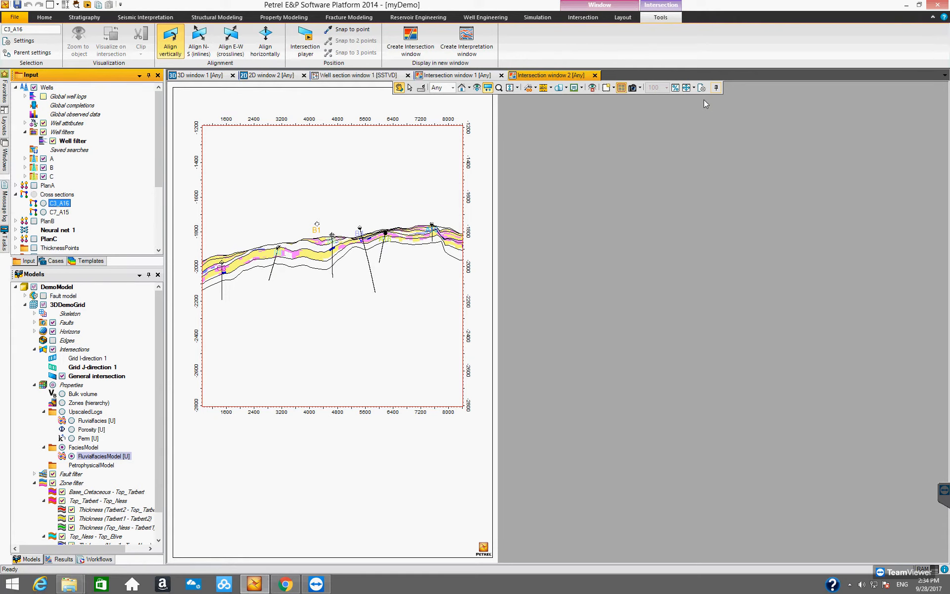
pyautogui.click(477, 88)
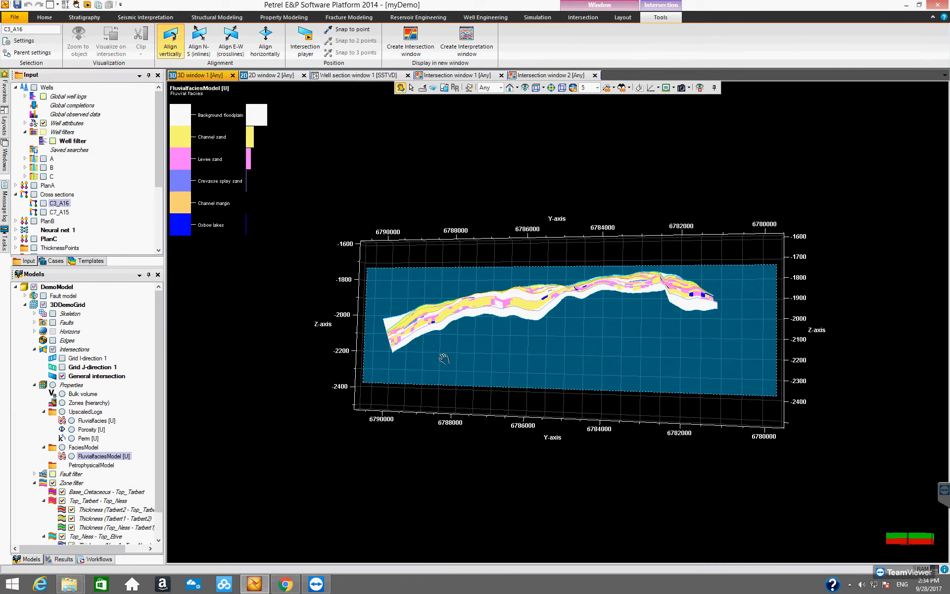
pyautogui.moveTo(464, 369); pyautogui.dragTo(415, 339)
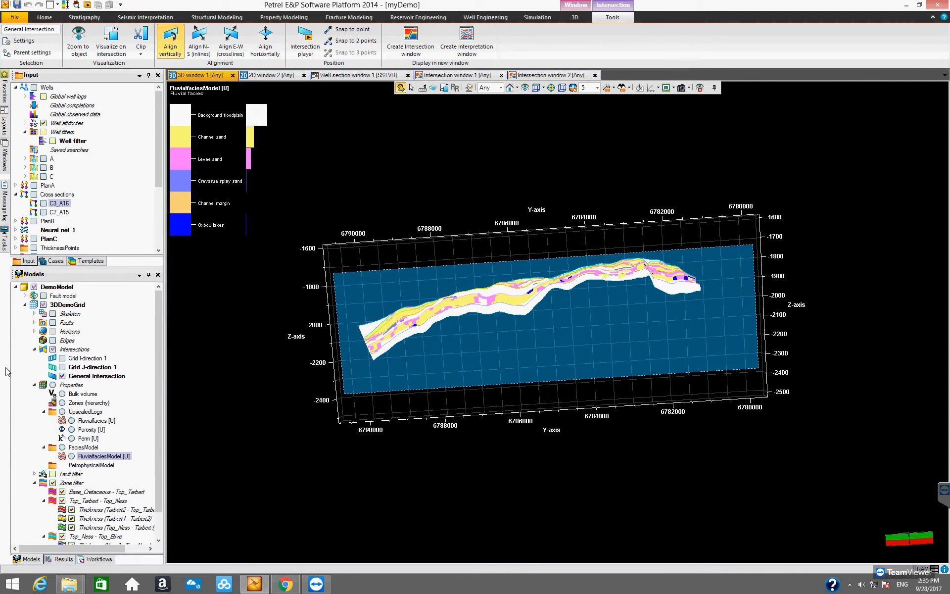
# - Switch back to the 3D window and orbit the view of the General intersection
pyautogui.click(551, 76)
pyautogui.moveTo(543, 323)
pyautogui.mouseDown()
pyautogui.moveTo(543, 313)
pyautogui.moveTo(542, 324)
pyautogui.mouseUp()
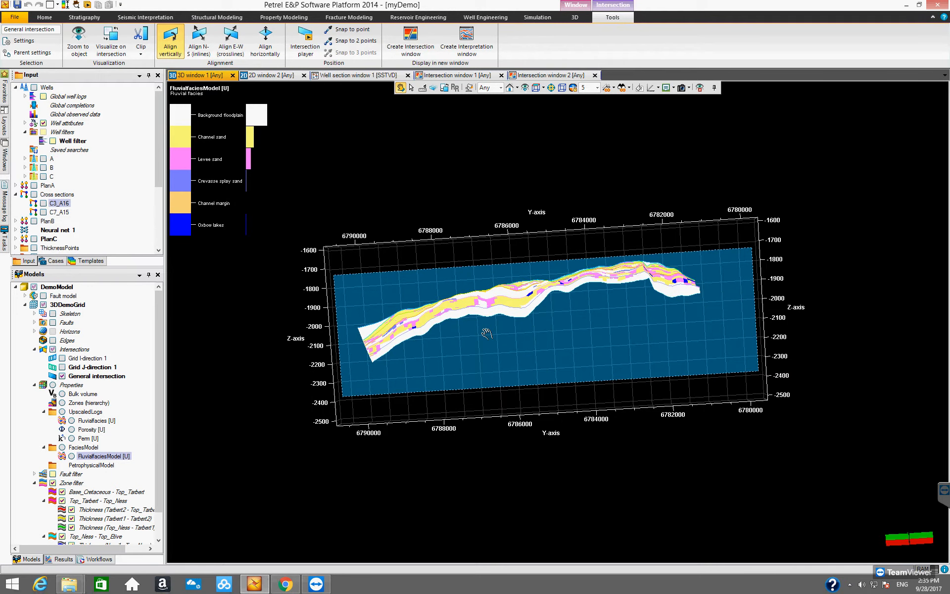
pyautogui.moveTo(591, 333); pyautogui.dragTo(492, 273)
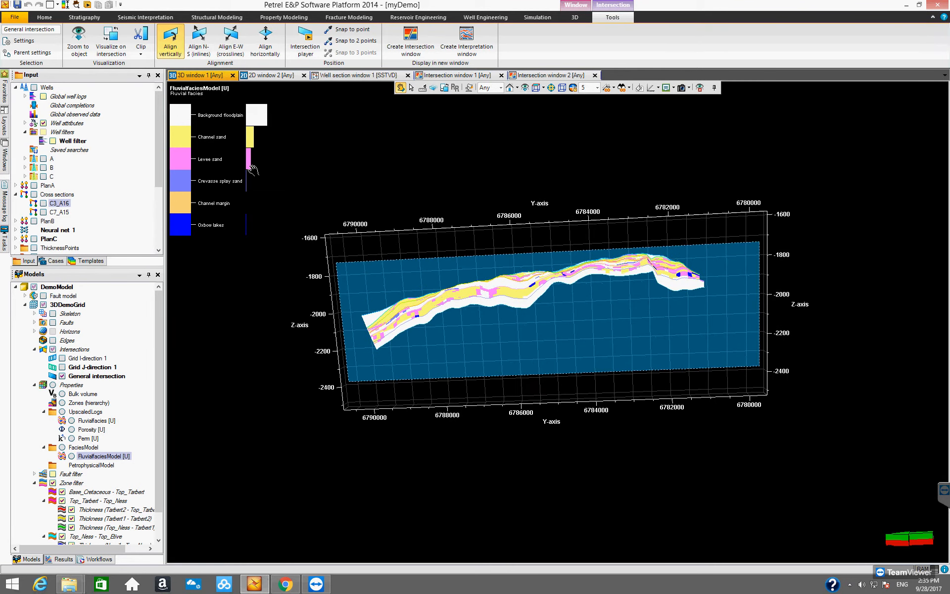
# - Hide the General intersection and display FluvialfaciesModel across the whole 3D grid
pyautogui.moveTo(157, 415)
pyautogui.mouseDown()
pyautogui.moveTo(158, 441)
pyautogui.moveTo(162, 401)
pyautogui.mouseUp()
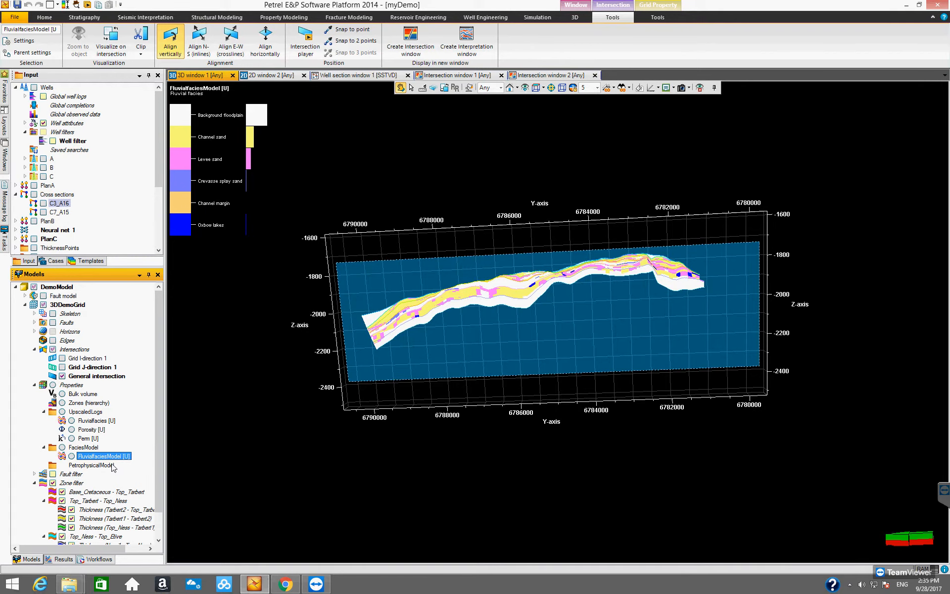
pyautogui.click(62, 376)
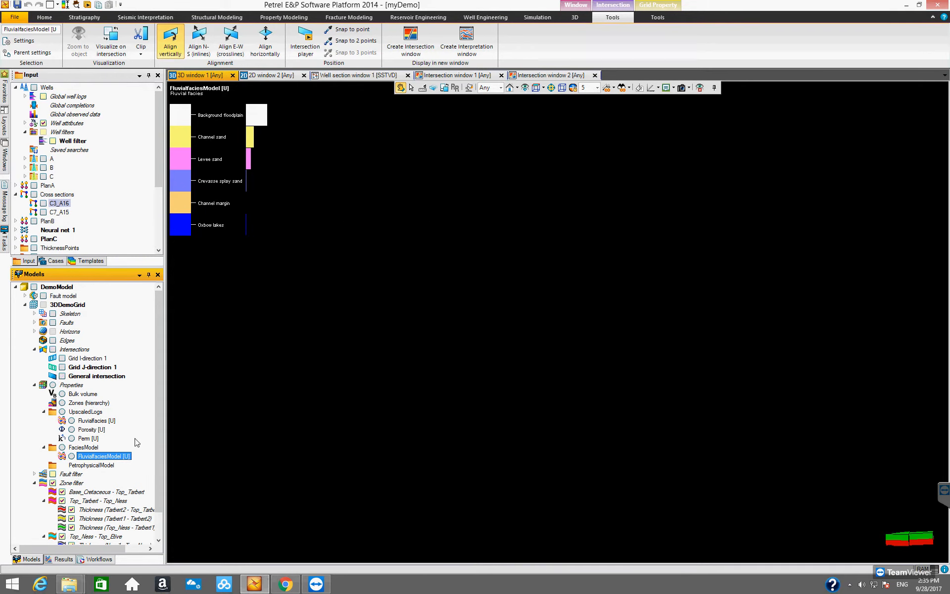
pyautogui.scroll(-1, 158, 441)
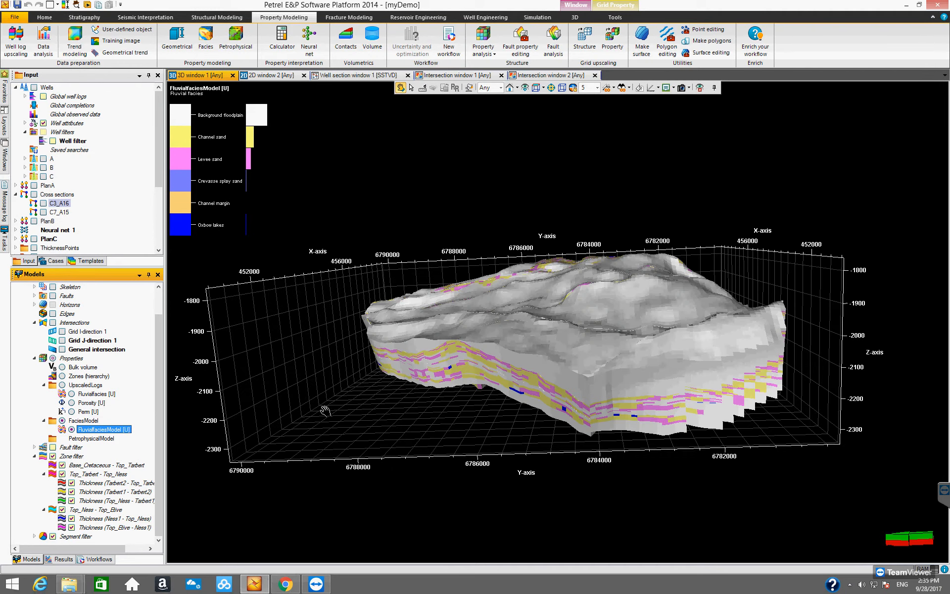
# - Orbit the 3D view to inspect the facies model from above and the sides
pyautogui.moveTo(481, 410); pyautogui.dragTo(410, 330)
pyautogui.moveTo(483, 376); pyautogui.dragTo(463, 351)
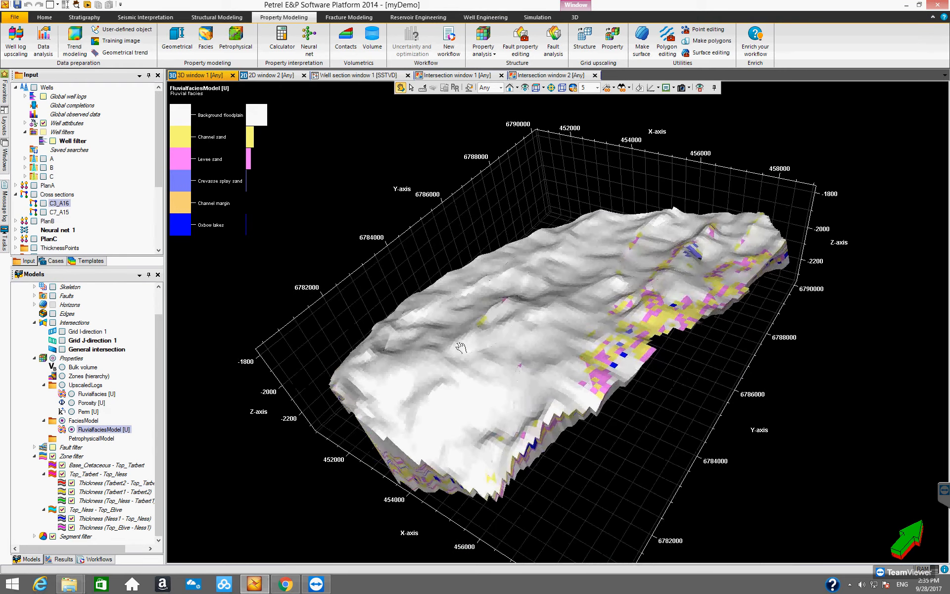
pyautogui.moveTo(576, 433); pyautogui.dragTo(439, 409)
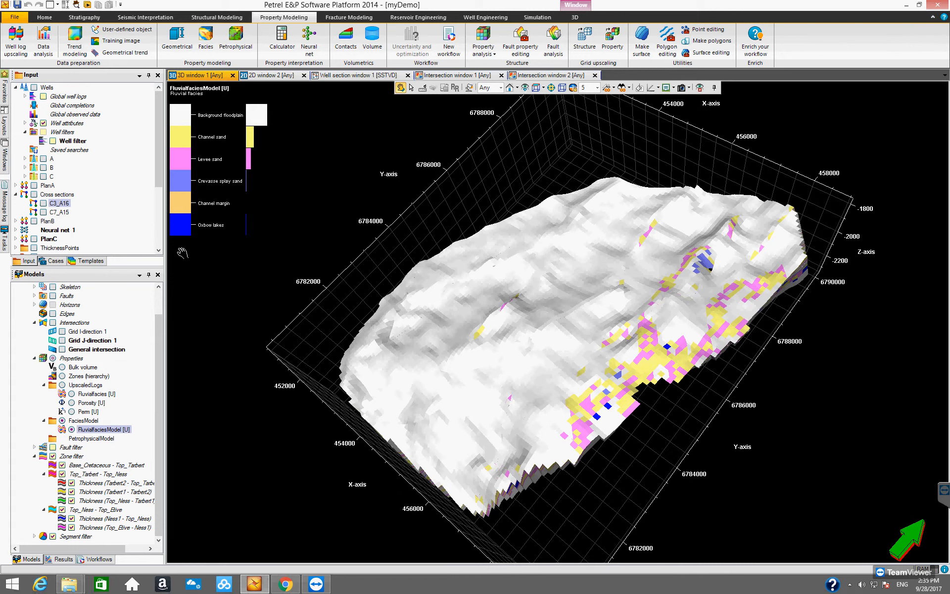
pyautogui.click(155, 331)
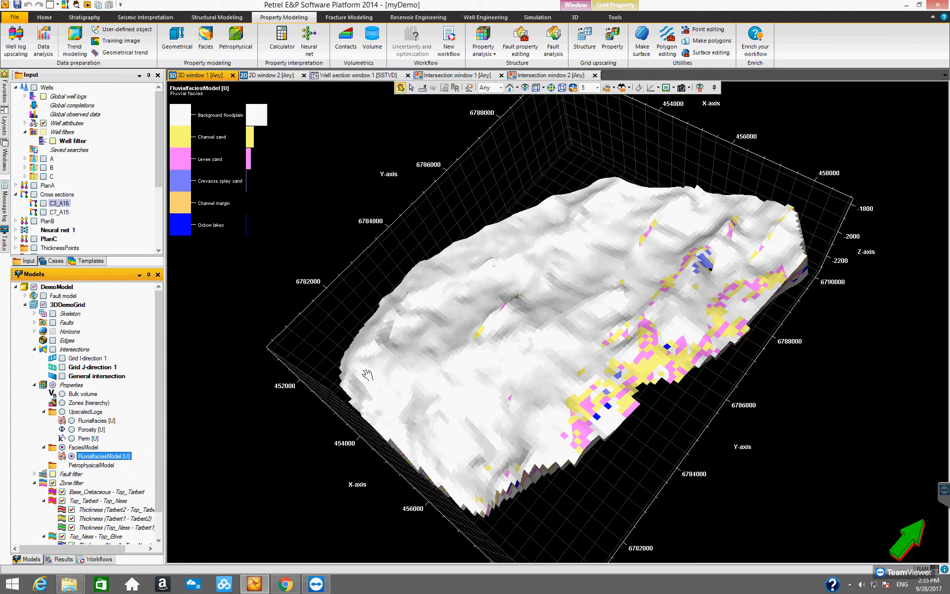
pyautogui.moveTo(457, 402); pyautogui.dragTo(494, 426)
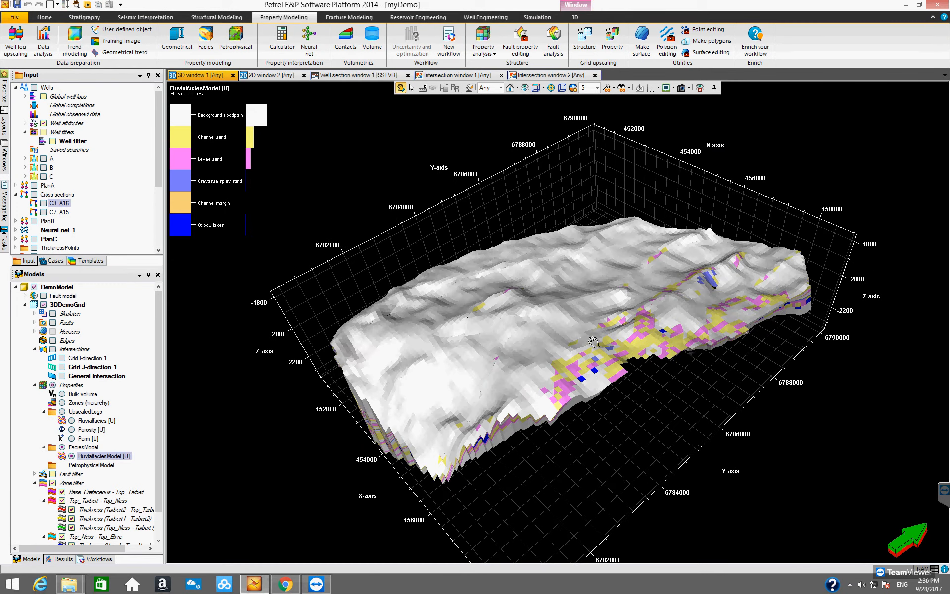
pyautogui.moveTo(609, 346); pyautogui.dragTo(597, 375)
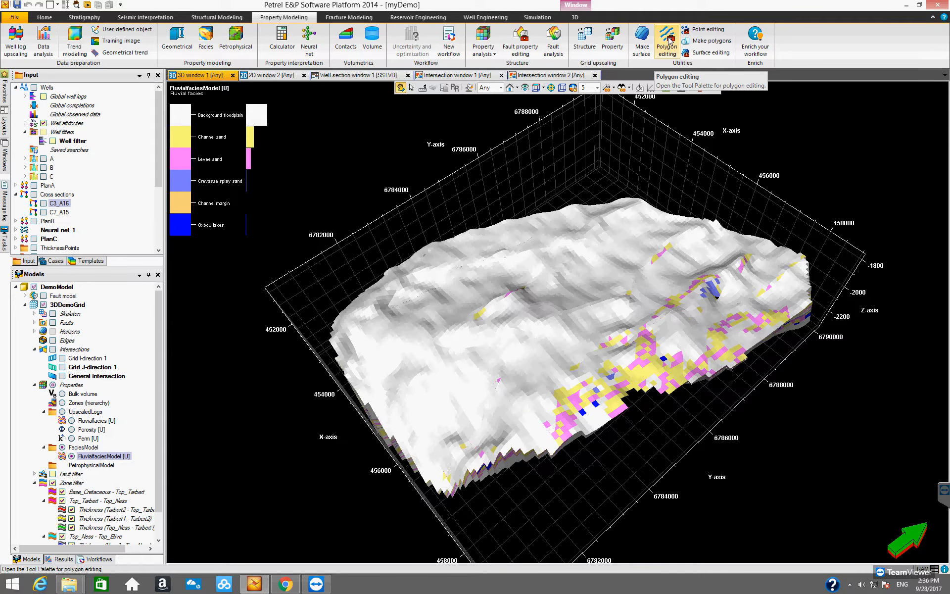
# - Open the Polygon editing tool palette and move it out of the way
pyautogui.click(667, 40)
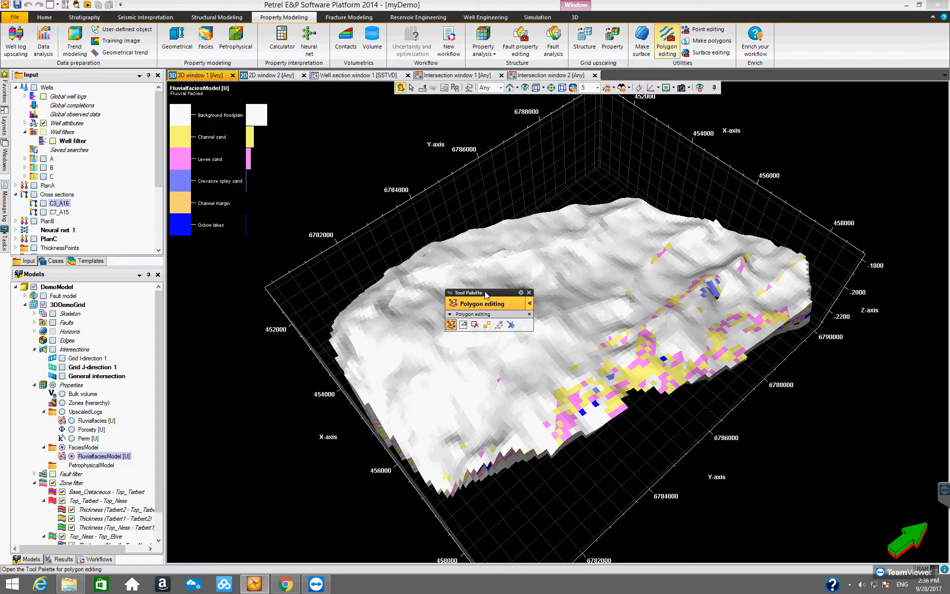
pyautogui.moveTo(487, 292); pyautogui.dragTo(258, 124)
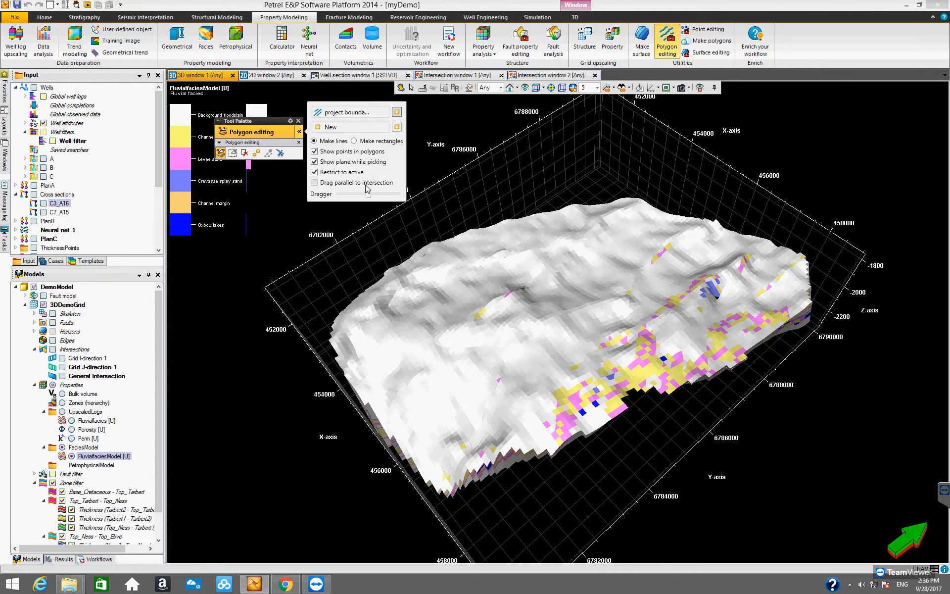
pyautogui.click(340, 328)
pyautogui.click(340, 329)
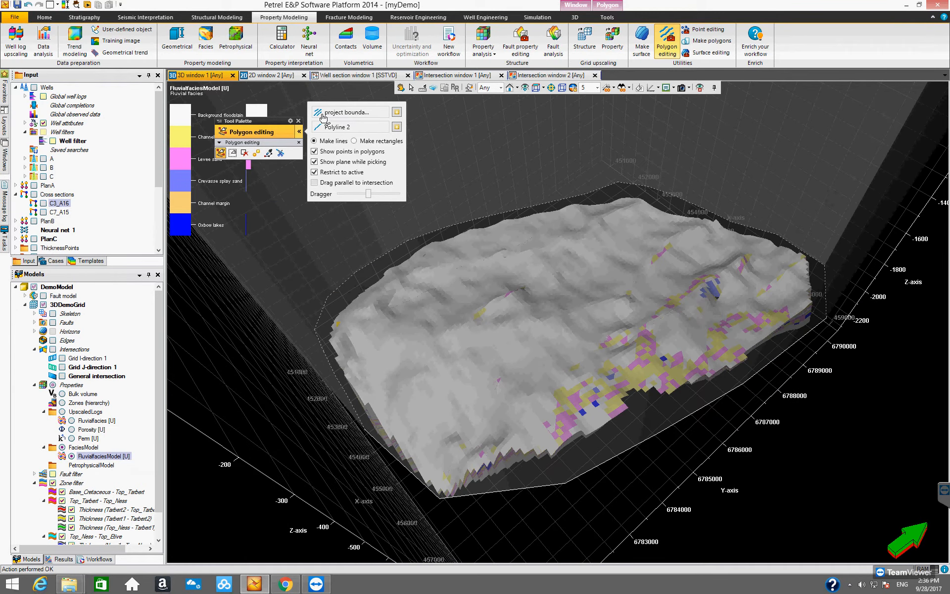
pyautogui.click(28, 5)
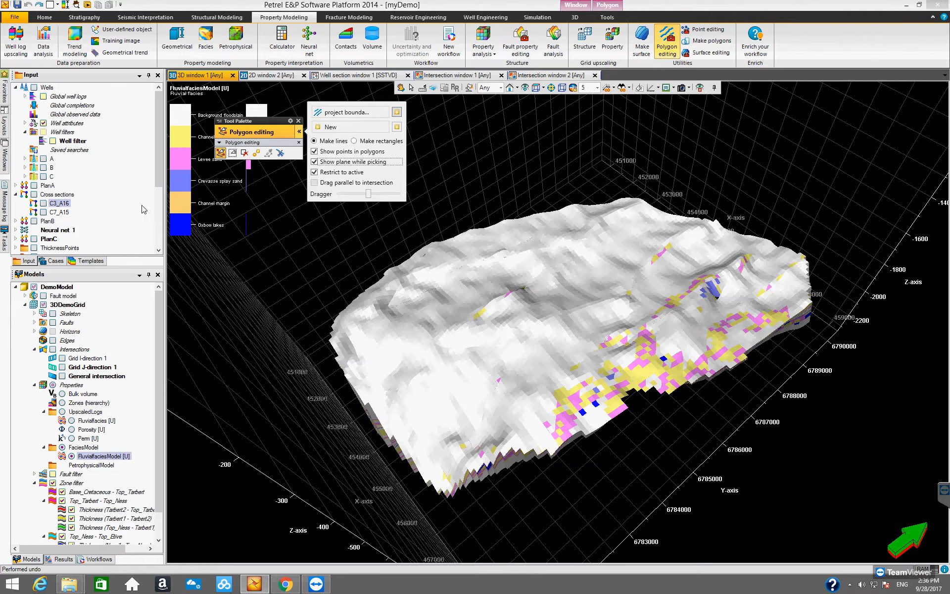
pyautogui.moveTo(159, 168)
pyautogui.mouseDown()
pyautogui.moveTo(161, 212)
pyautogui.moveTo(162, 168)
pyautogui.mouseUp()
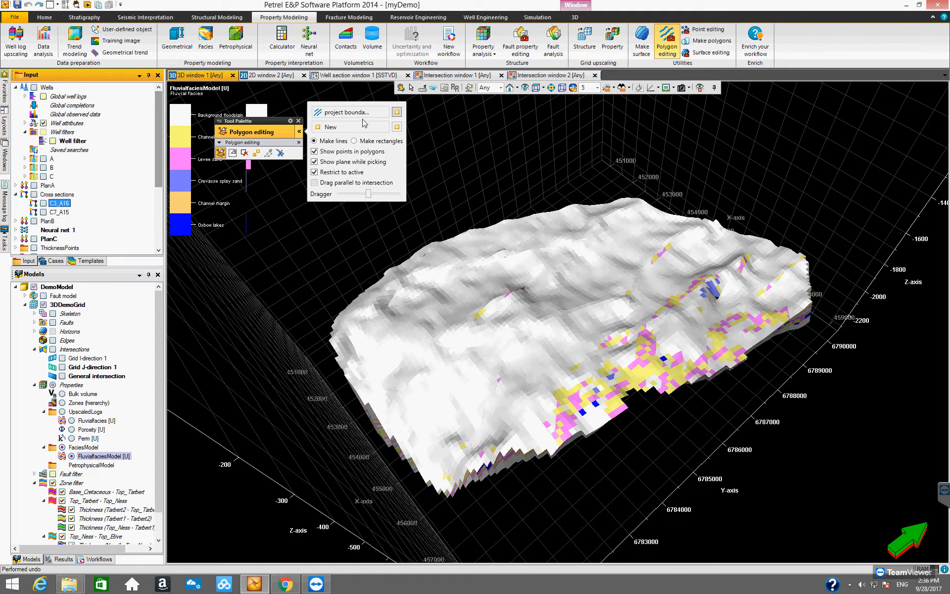
# - Start a new polygon set and digitize a polyline of about 11 points across the top of the facies model
pyautogui.click(396, 113)
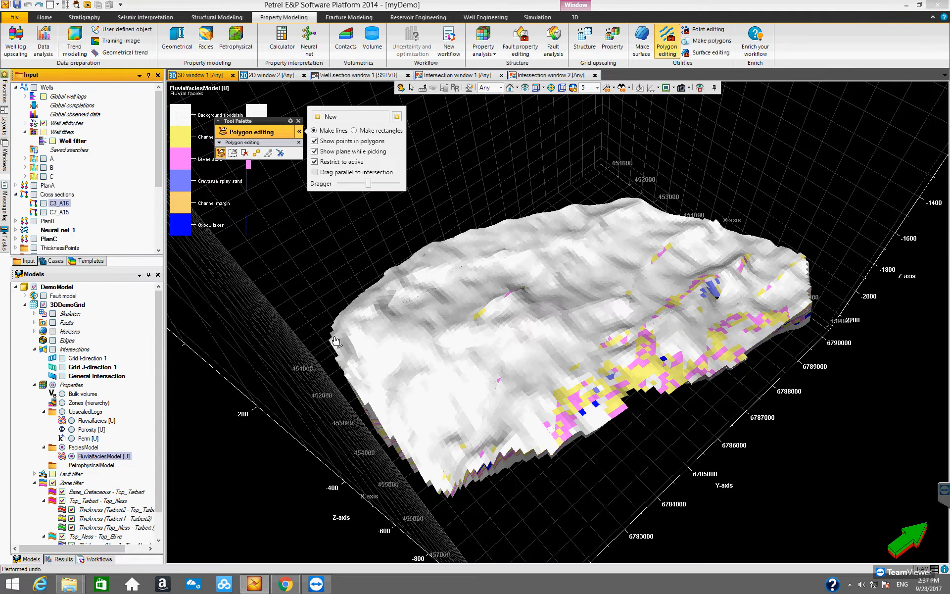
pyautogui.click(368, 337)
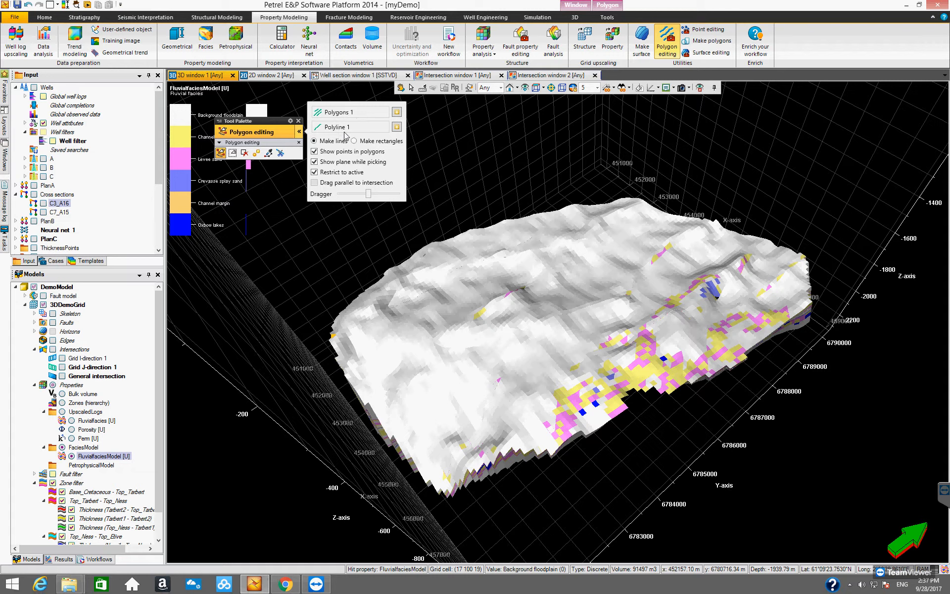
pyautogui.click(386, 329)
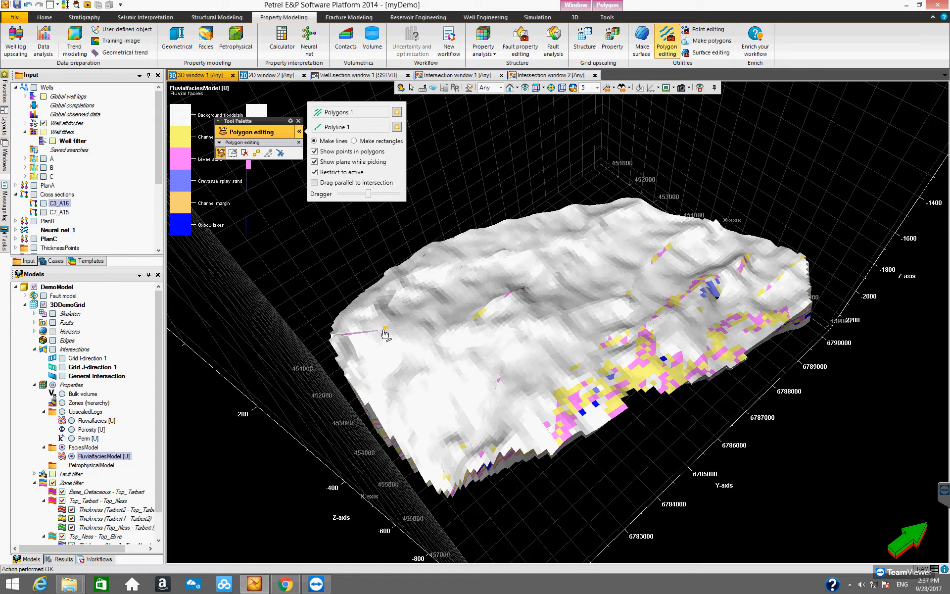
pyautogui.click(436, 342)
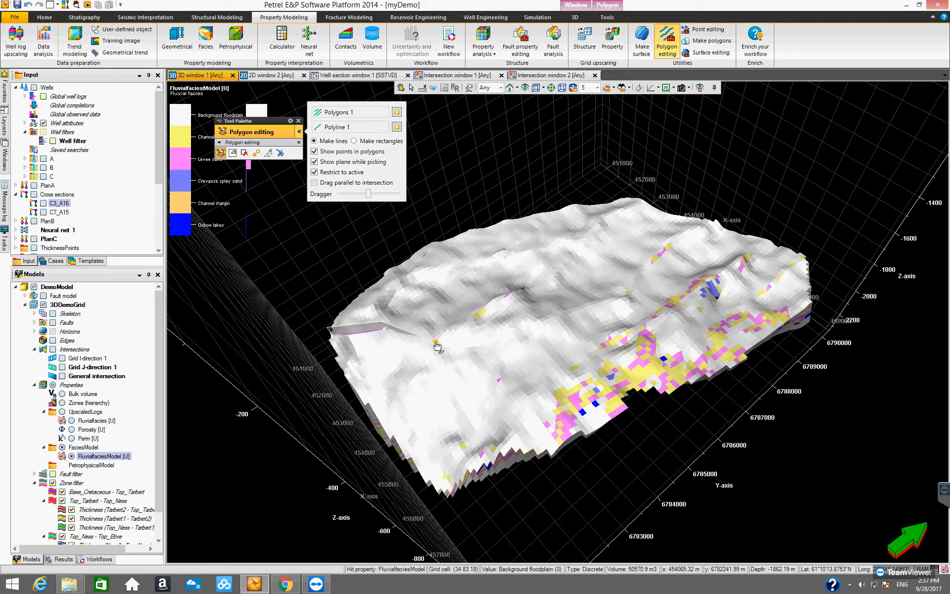
pyautogui.click(486, 324)
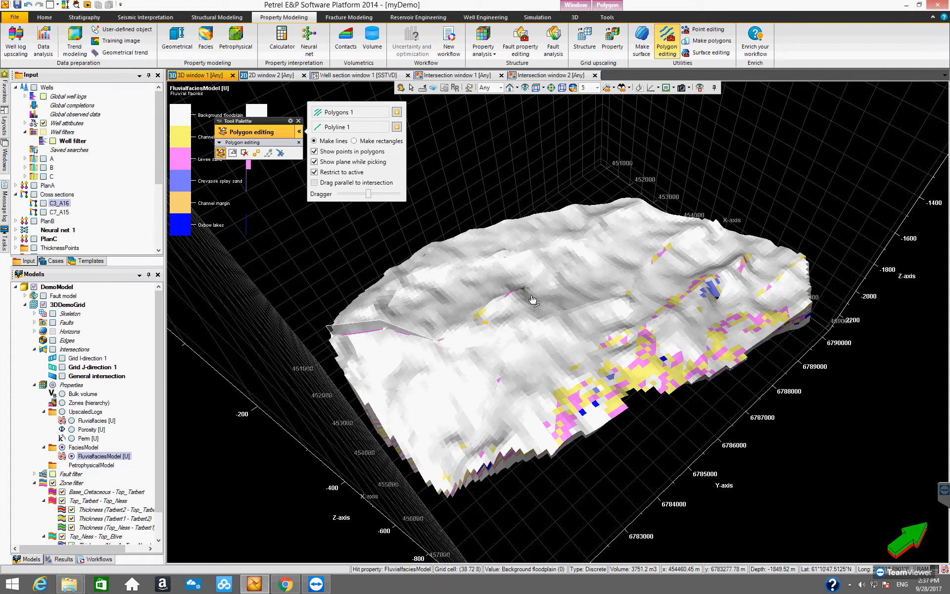
pyautogui.click(579, 296)
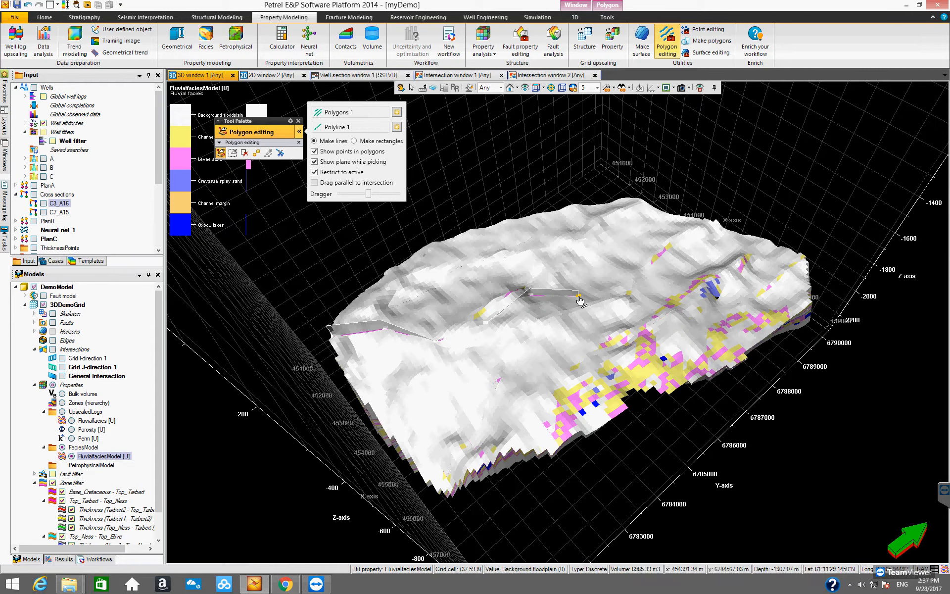
pyautogui.click(619, 297)
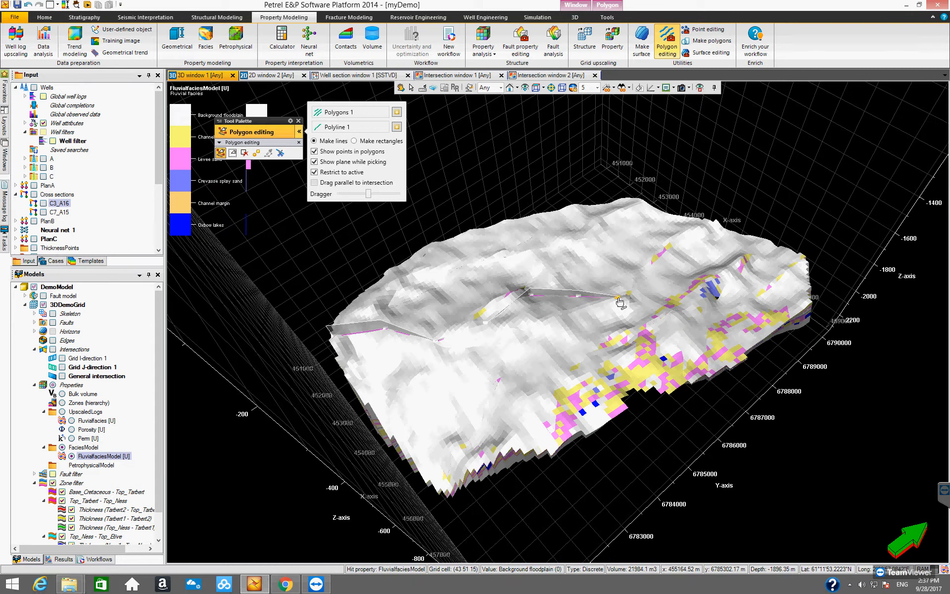
pyautogui.click(646, 272)
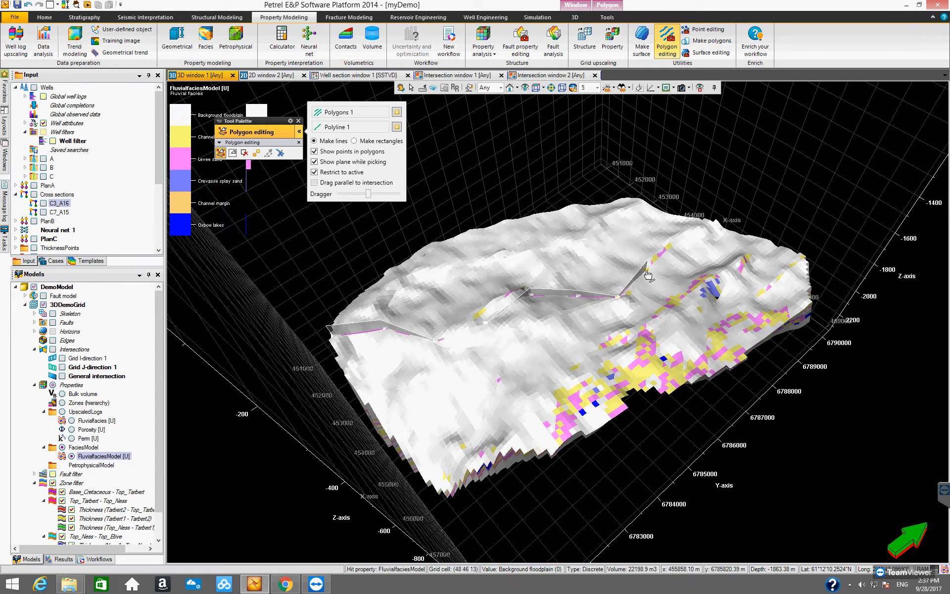
pyautogui.click(685, 262)
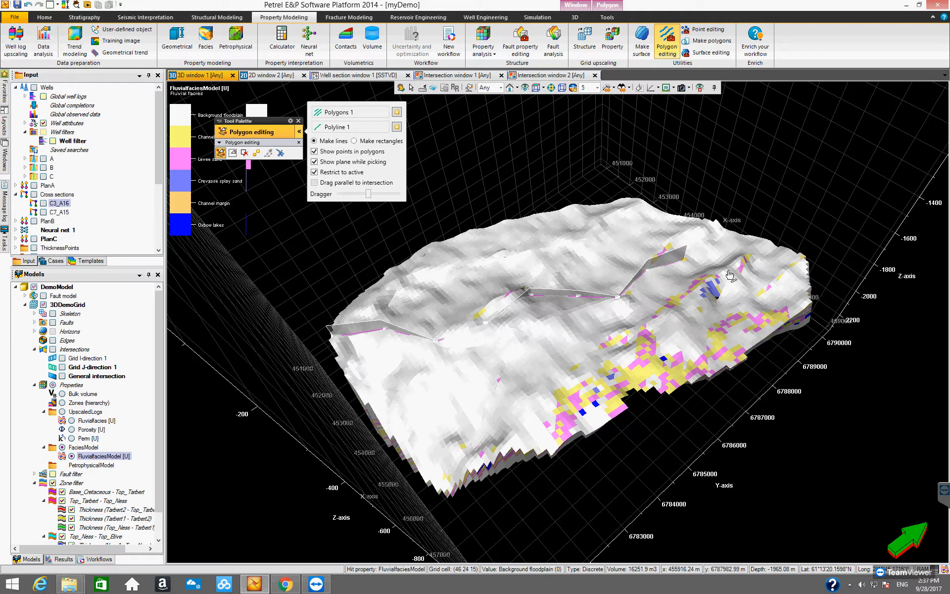
pyautogui.click(738, 286)
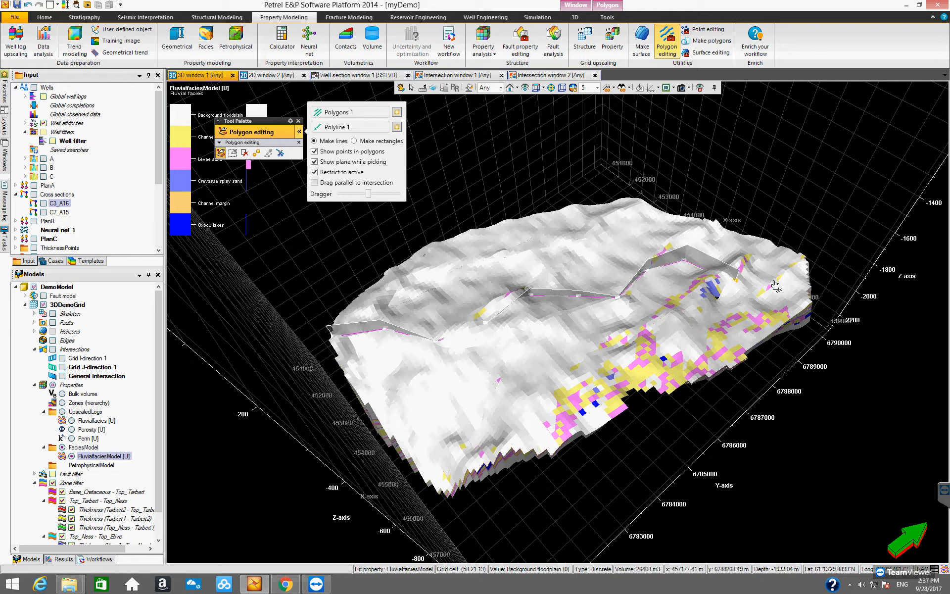
pyautogui.click(780, 284)
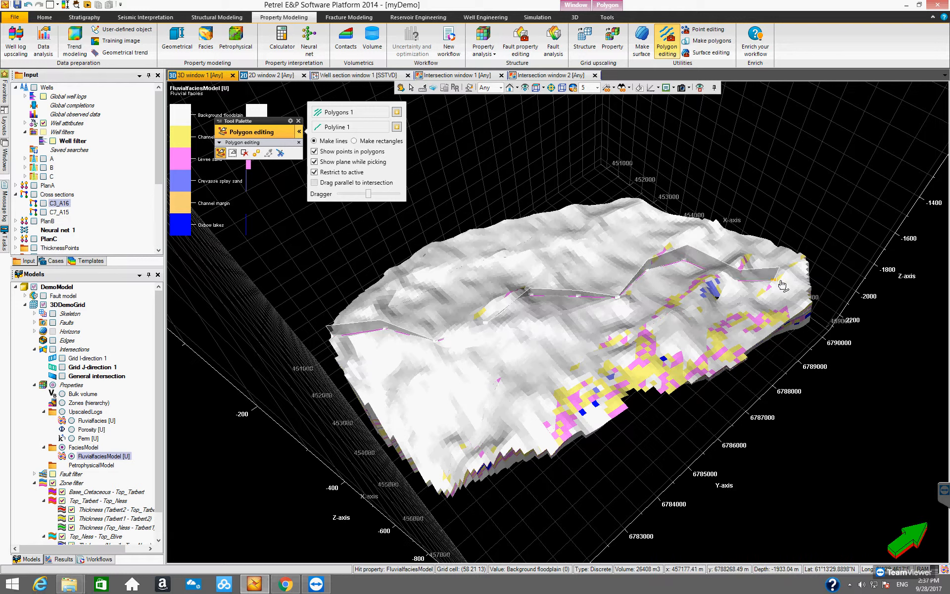
pyautogui.click(809, 288)
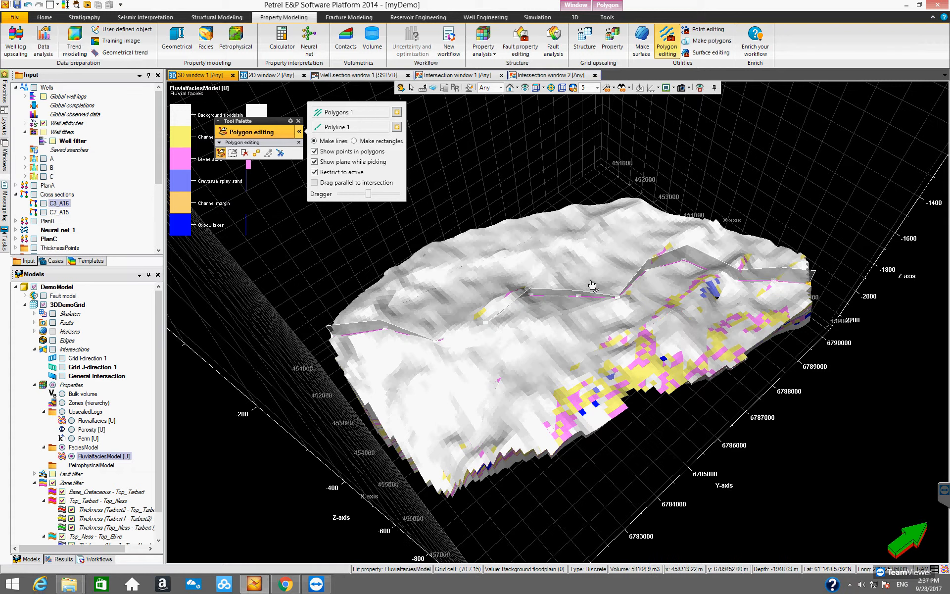
# - Create a vertical intersection that follows the lines of Polygons 1
pyautogui.scroll(-3, 159, 213)
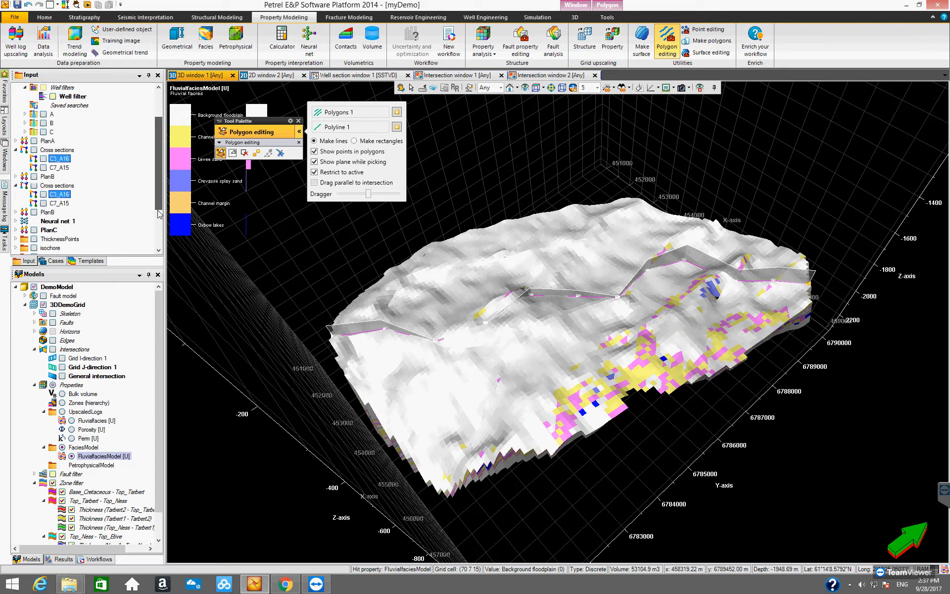
pyautogui.scroll(-4, 159, 214)
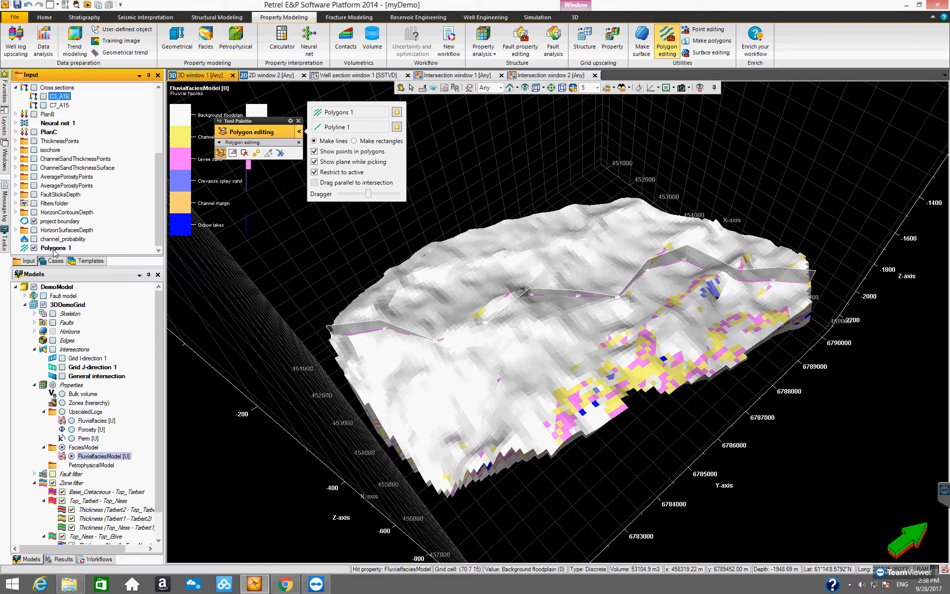
pyautogui.rightClick(54, 248)
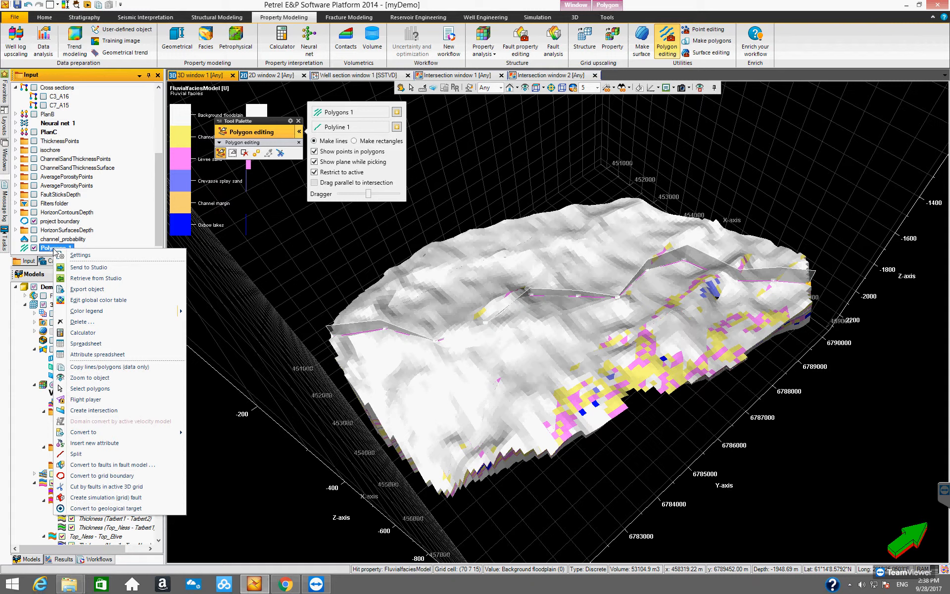
pyautogui.click(85, 411)
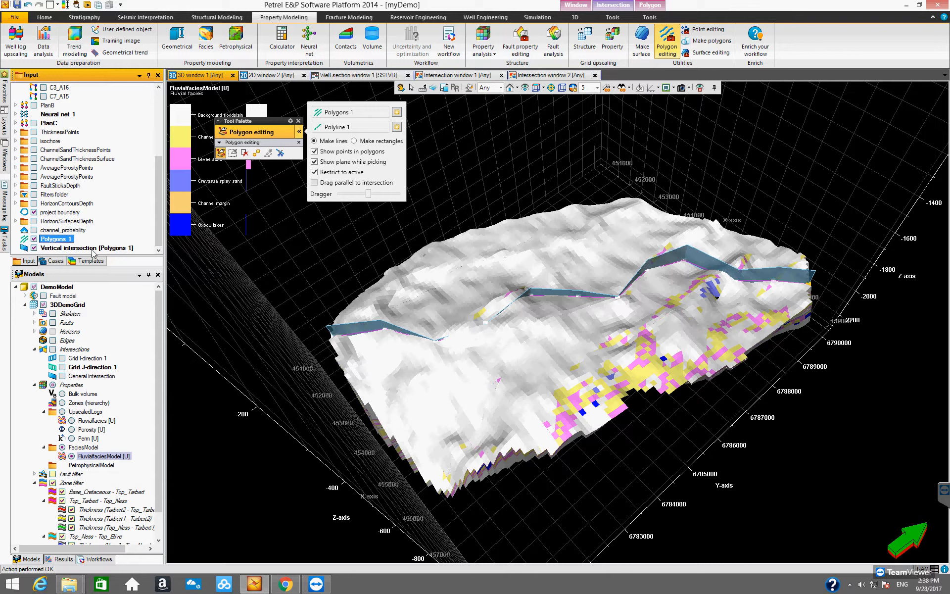
# - Hide Polygons 1 and close the Polygon editing tool palette
pyautogui.click(34, 239)
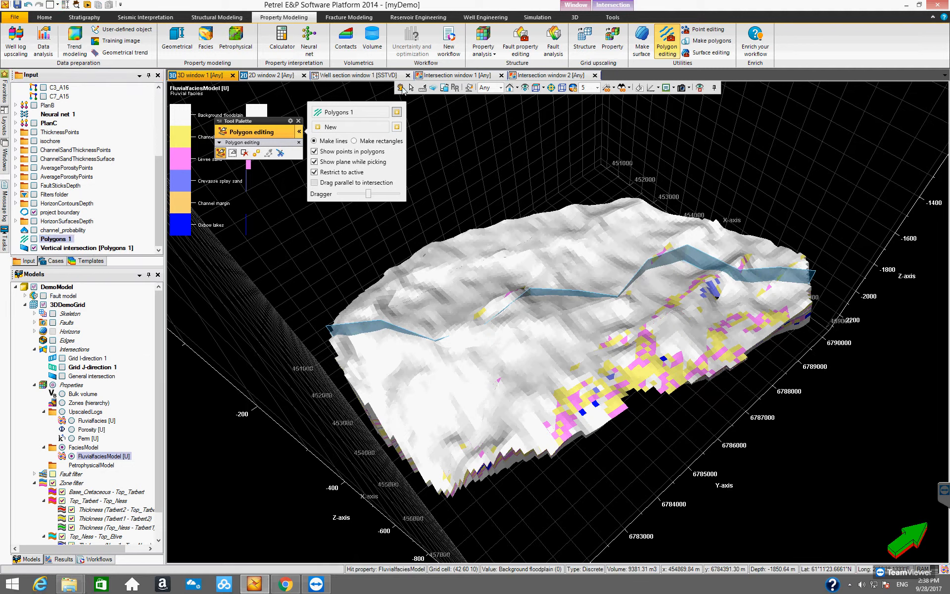
pyautogui.moveTo(533, 266); pyautogui.dragTo(533, 237)
pyautogui.click(298, 121)
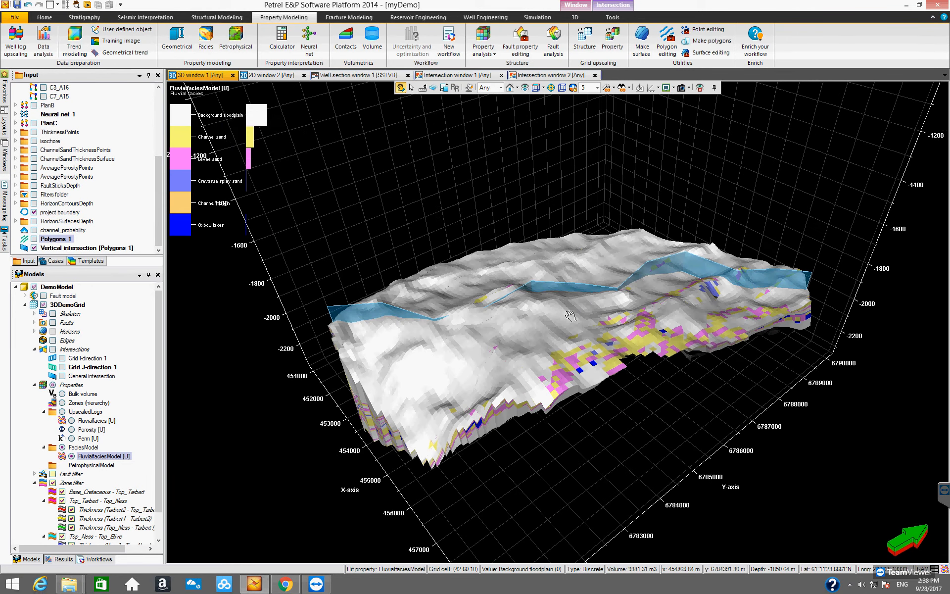
# - Turn on Visualize on intersection for the vertical intersection and redisplay FluvialfaciesModel on it
pyautogui.moveTo(577, 318); pyautogui.dragTo(422, 294)
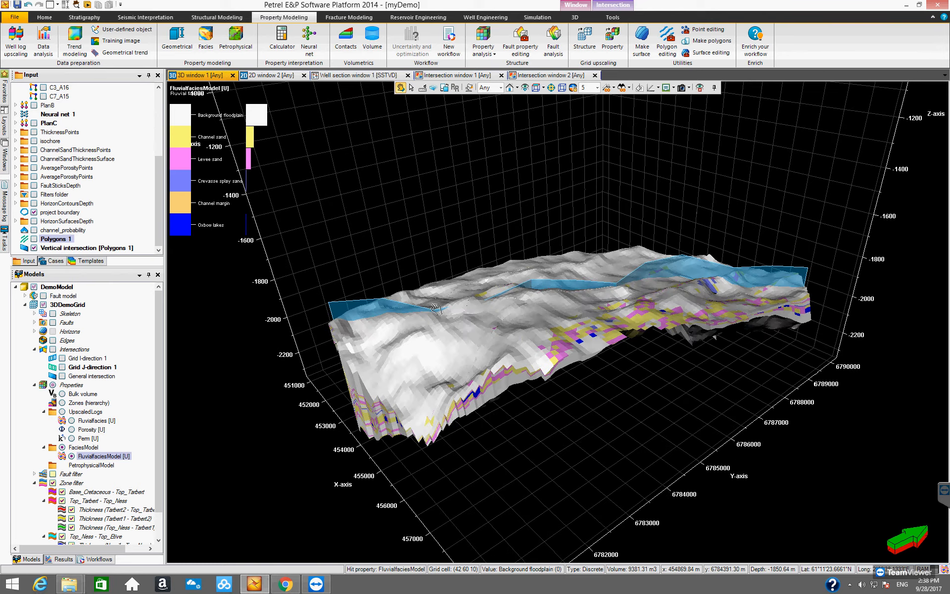
pyautogui.moveTo(457, 337); pyautogui.dragTo(456, 354)
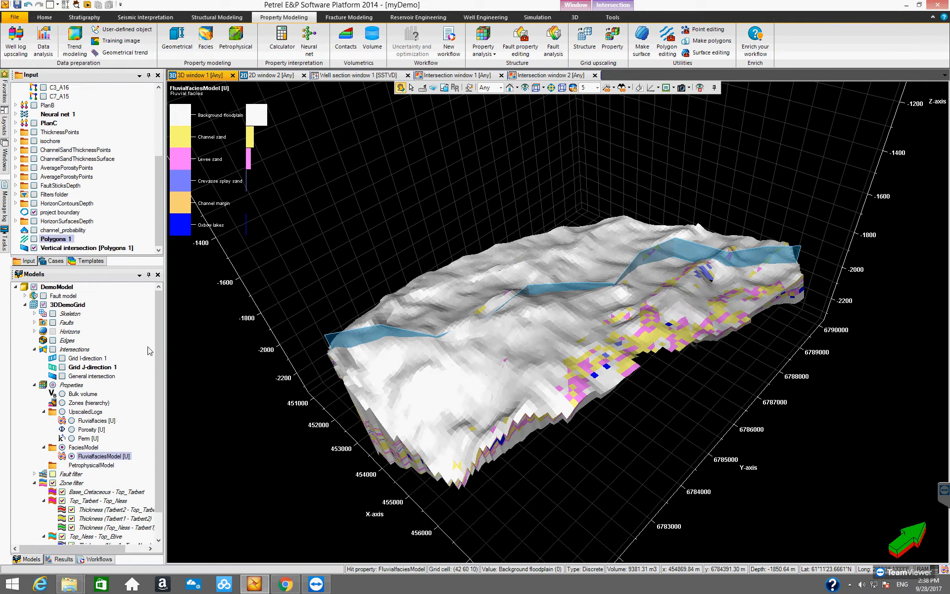
pyautogui.scroll(-1, 161, 356)
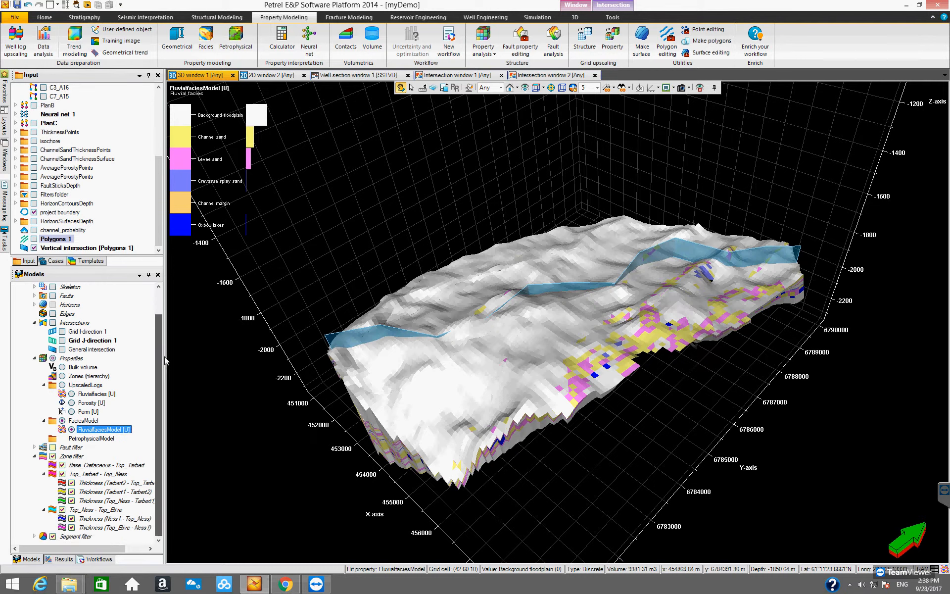
pyautogui.click(90, 248)
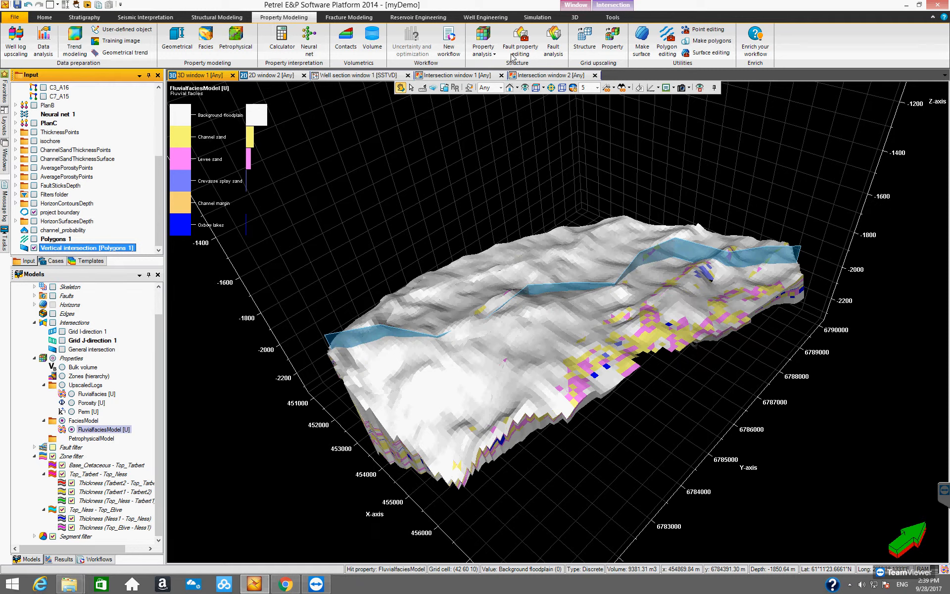
pyautogui.click(610, 8)
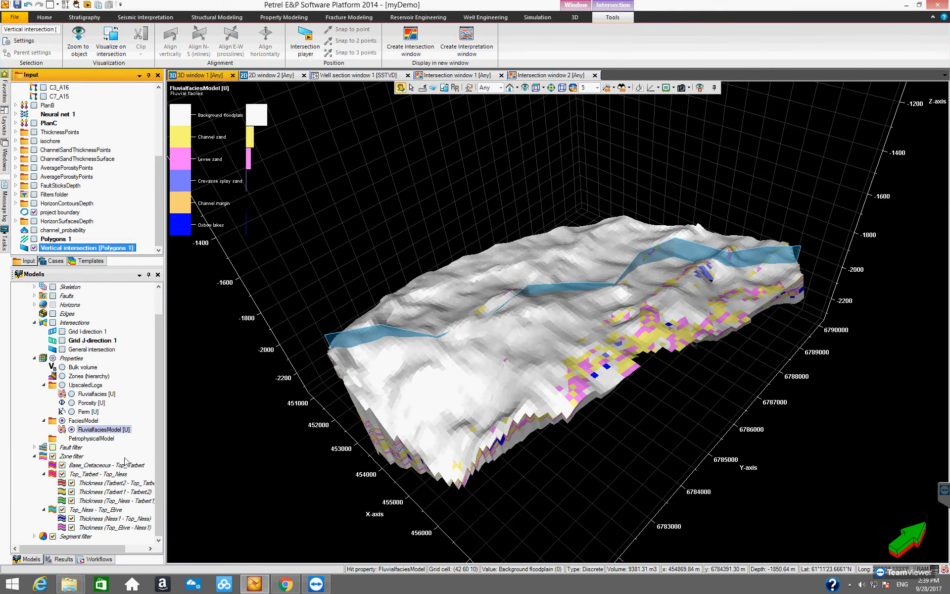
pyautogui.click(72, 429)
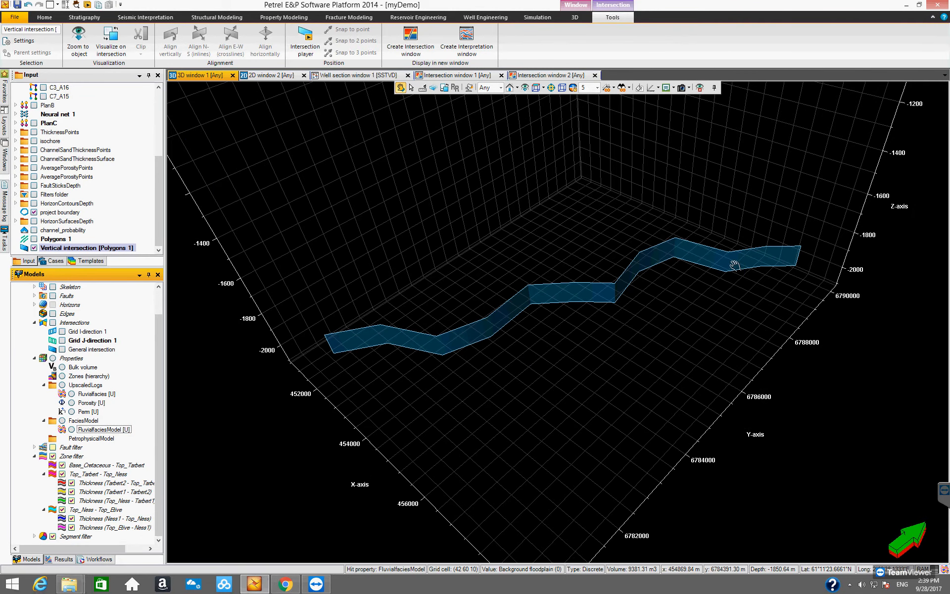
pyautogui.click(113, 47)
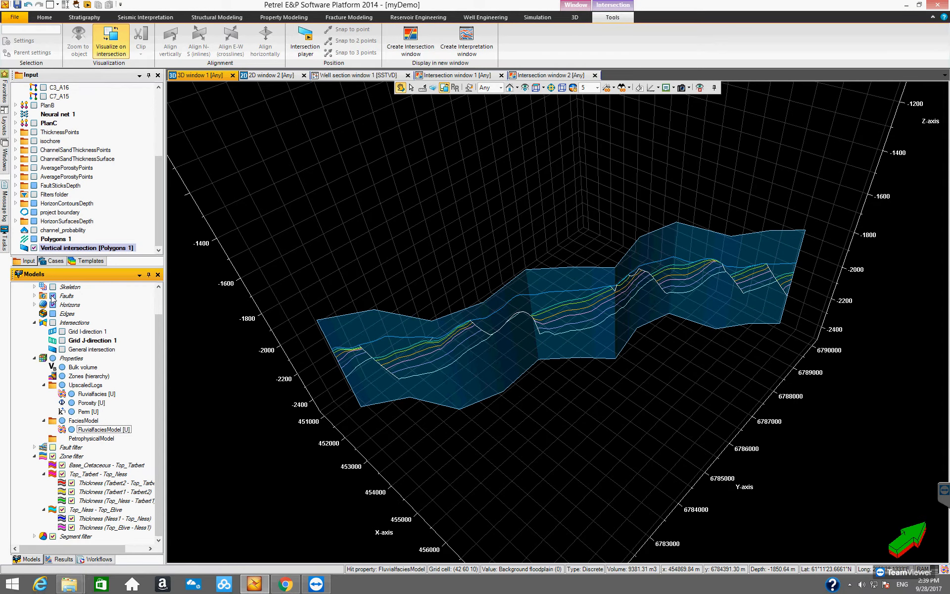
pyautogui.click(72, 429)
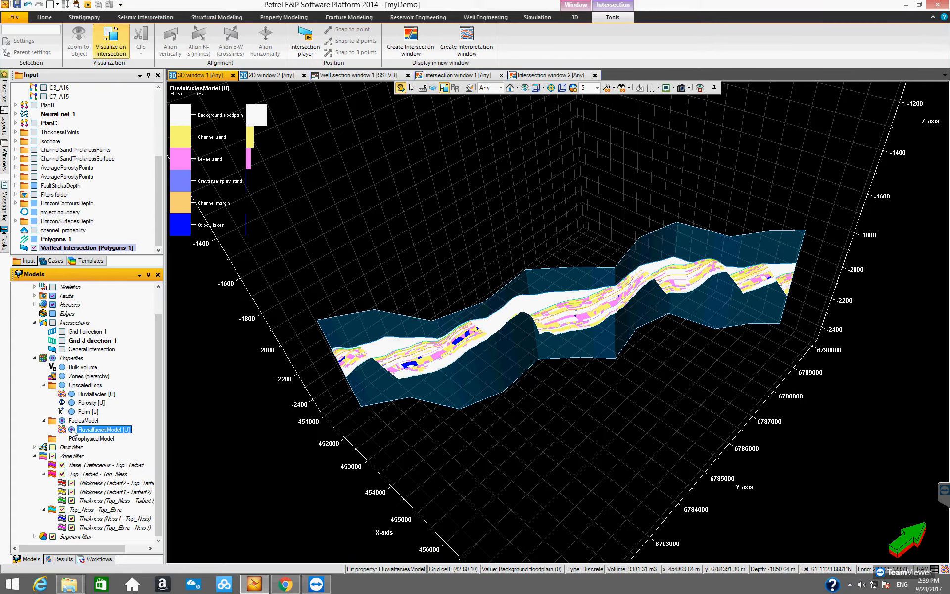
# - Orbit and zoom the 3D view to inspect the facies along the vertical intersection
pyautogui.moveTo(478, 345); pyautogui.dragTo(550, 330)
pyautogui.moveTo(615, 386); pyautogui.dragTo(541, 149)
pyautogui.click(524, 88)
pyautogui.moveTo(587, 411); pyautogui.dragTo(560, 388)
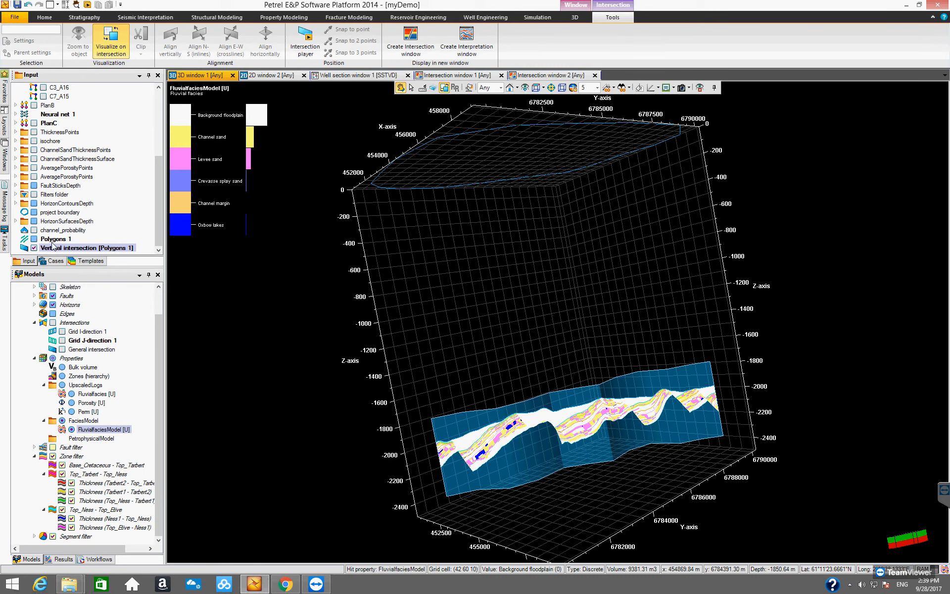
pyautogui.scroll(2, 161, 205)
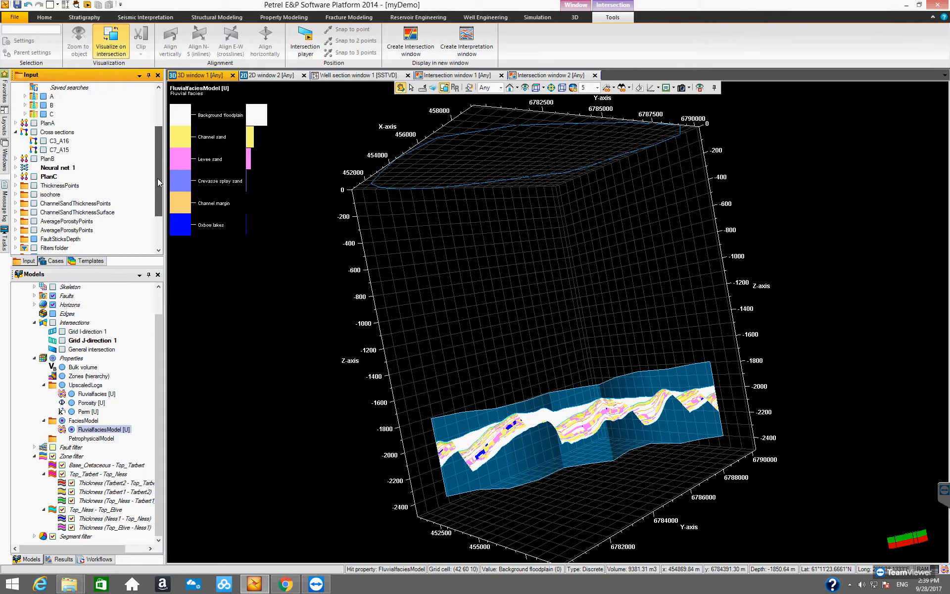
pyautogui.scroll(-2, 161, 235)
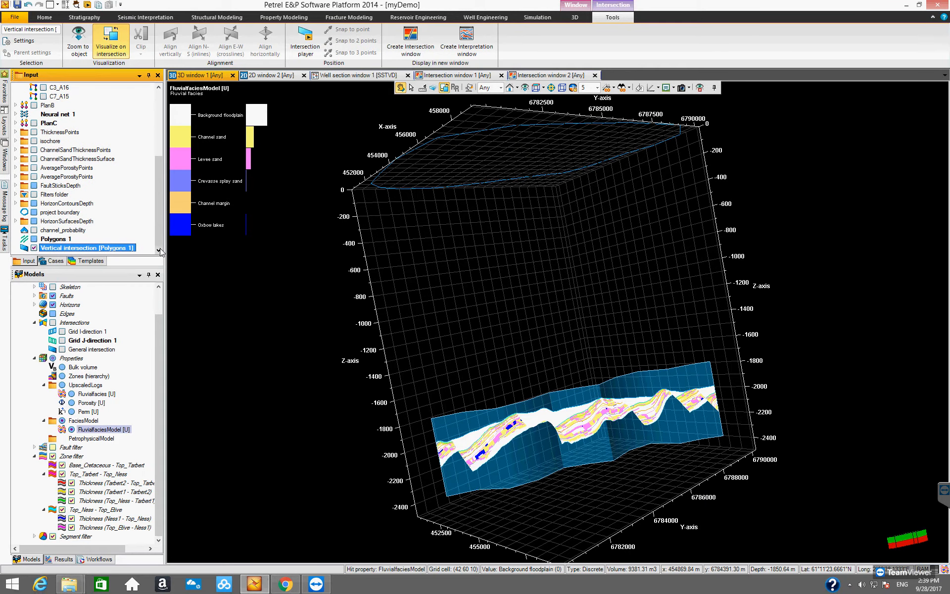
# - Toggle the project boundary display and orbit the view around the vertical intersection
pyautogui.click(34, 212)
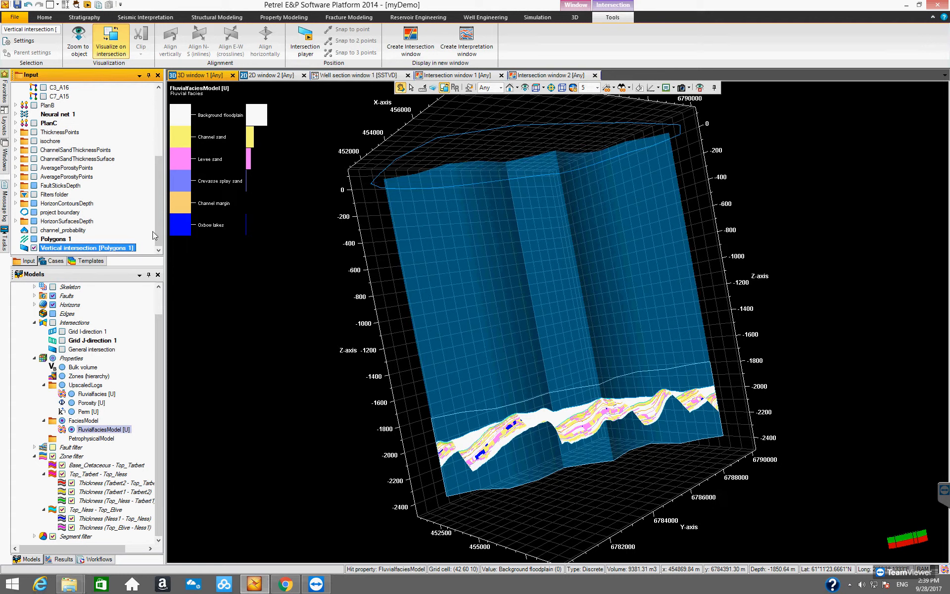
pyautogui.click(157, 331)
pyautogui.moveTo(157, 331)
pyautogui.mouseDown()
pyautogui.moveTo(157, 295)
pyautogui.moveTo(154, 346)
pyautogui.moveTo(159, 299)
pyautogui.moveTo(160, 333)
pyautogui.mouseUp()
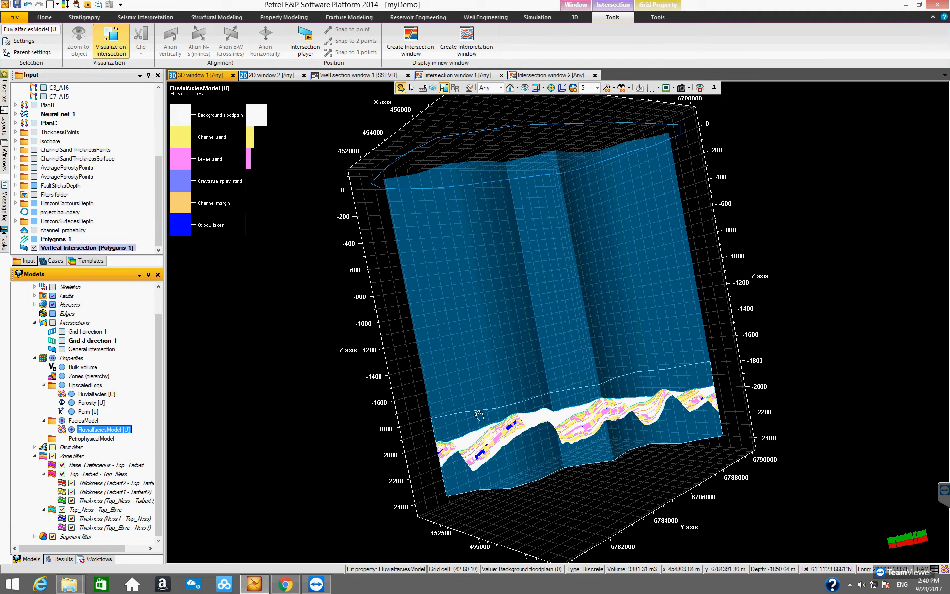
pyautogui.moveTo(530, 444); pyautogui.dragTo(478, 395)
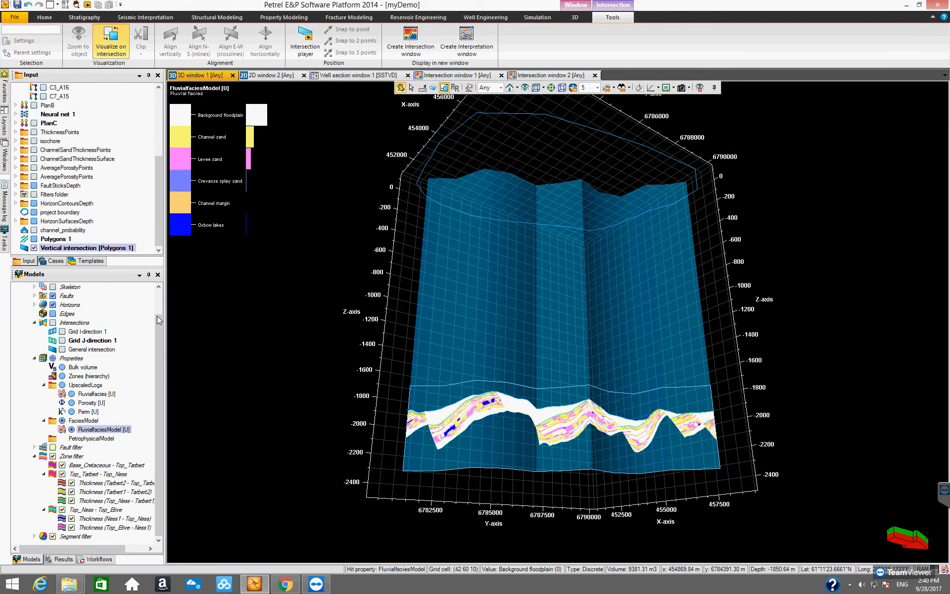
# - Create an intersection window from the vertical intersection and display FluvialfaciesModel in it
pyautogui.rightClick(98, 248)
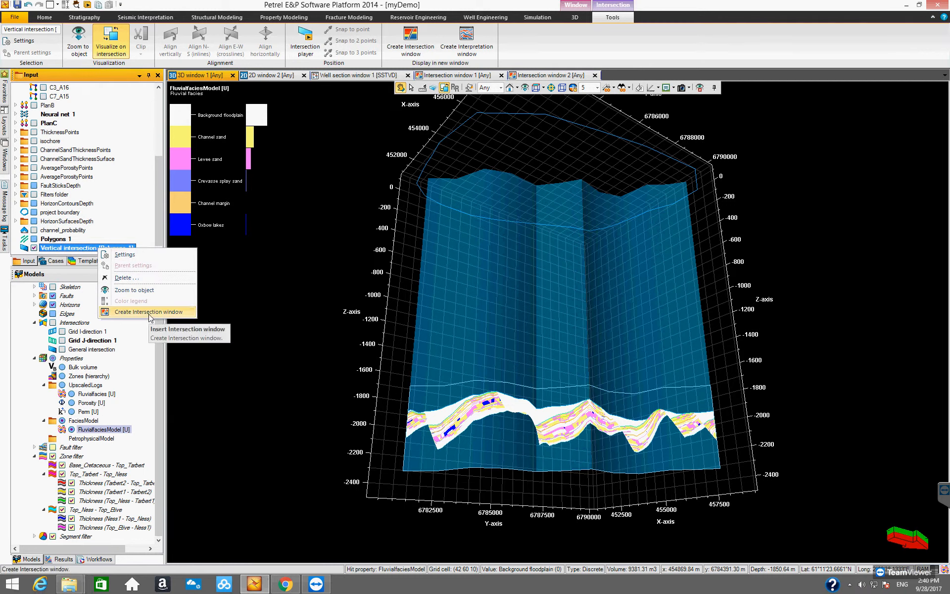
pyautogui.click(124, 312)
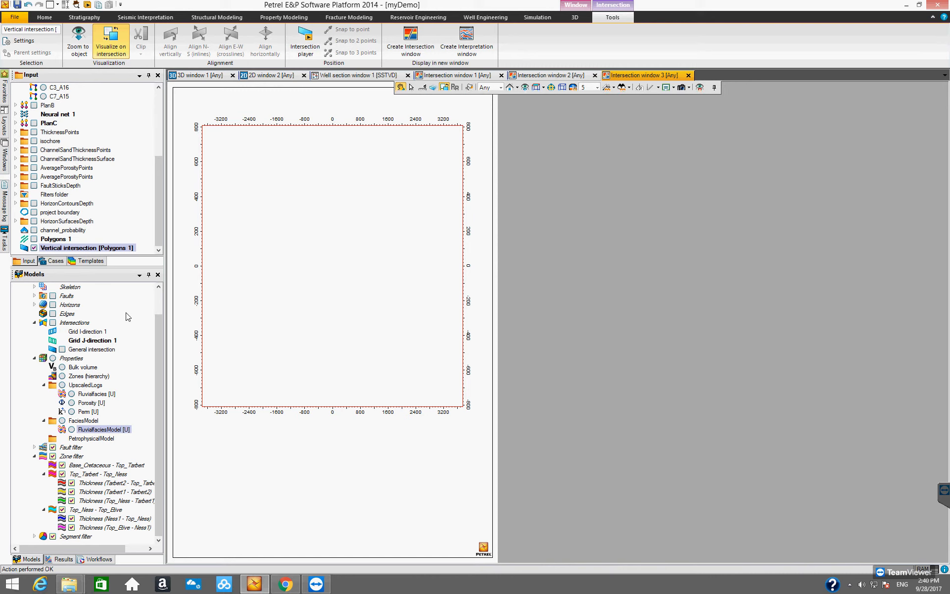
pyautogui.click(72, 429)
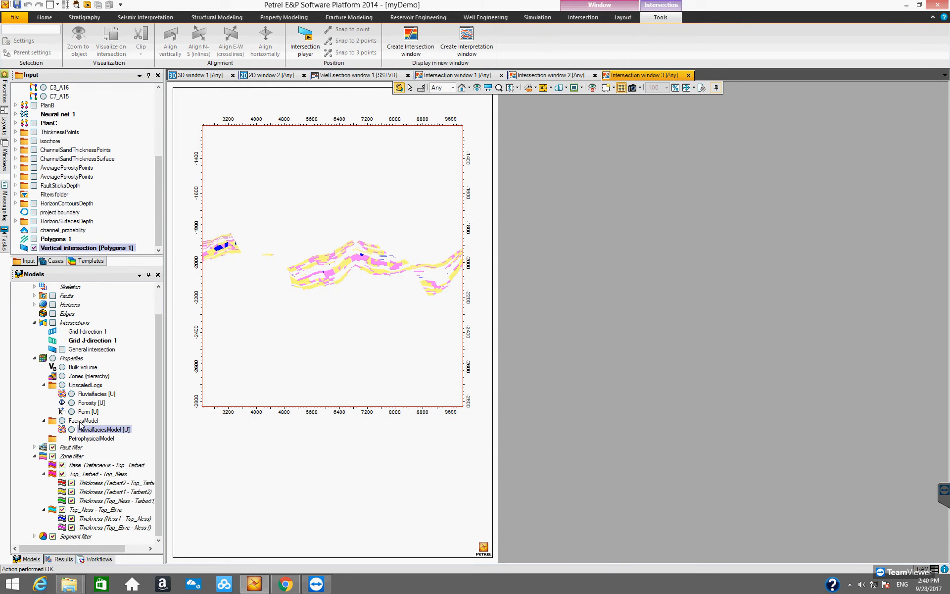
# - Display the faults and horizons on the facies section in intersection window 3
pyautogui.click(53, 304)
pyautogui.click(53, 295)
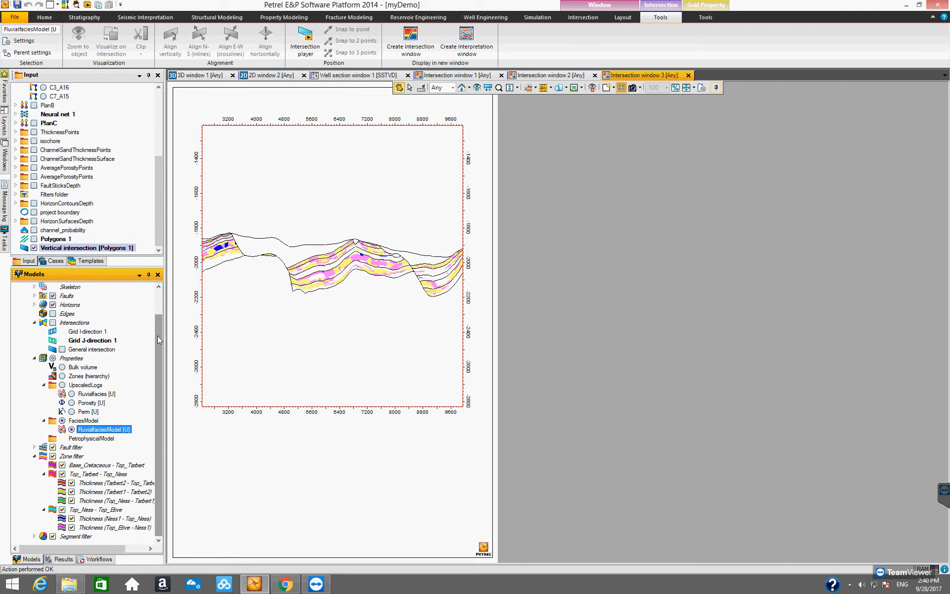
# - Display the wells and turn on the well filter in the intersection window
pyautogui.scroll(1, 161, 287)
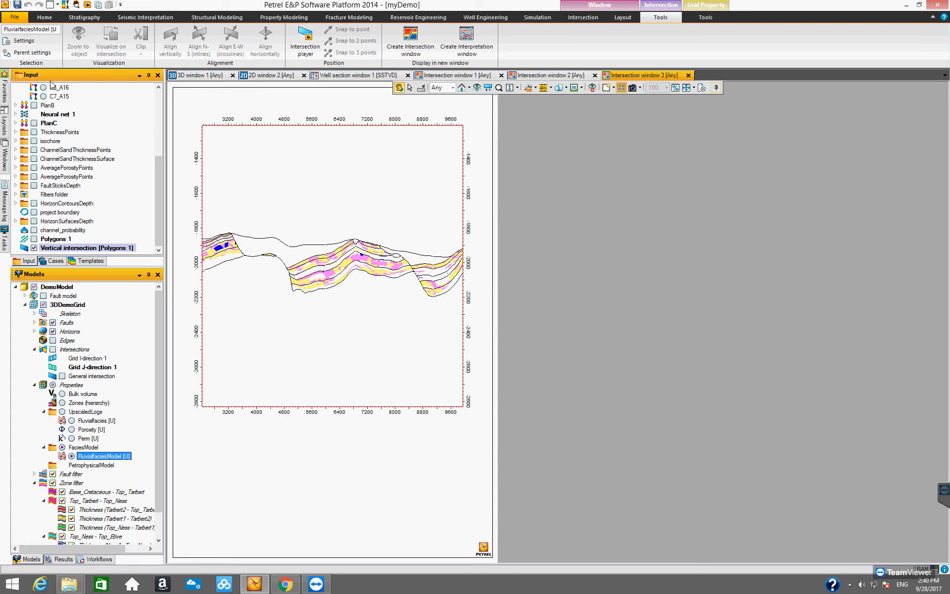
pyautogui.moveTo(161, 173); pyautogui.dragTo(161, 90)
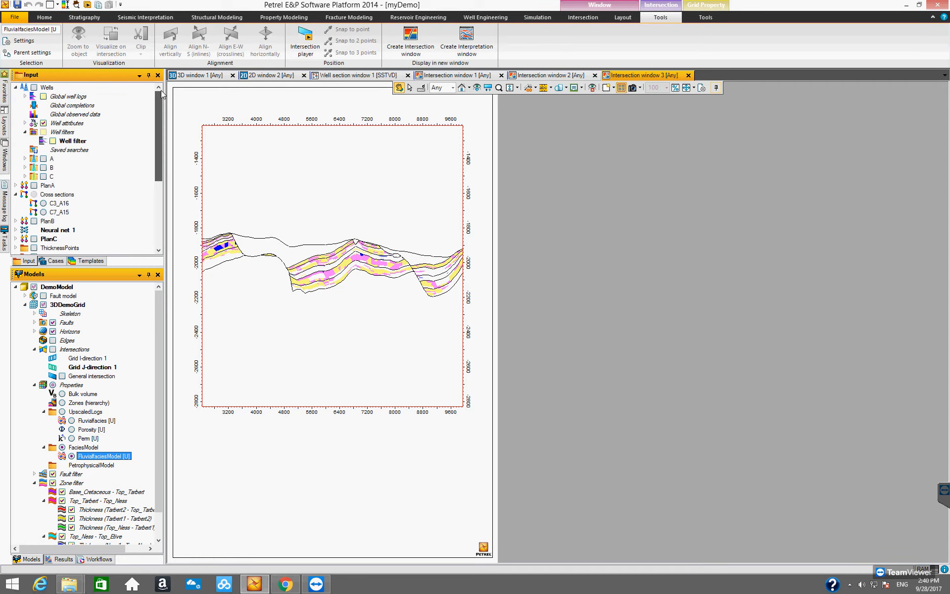
pyautogui.click(33, 87)
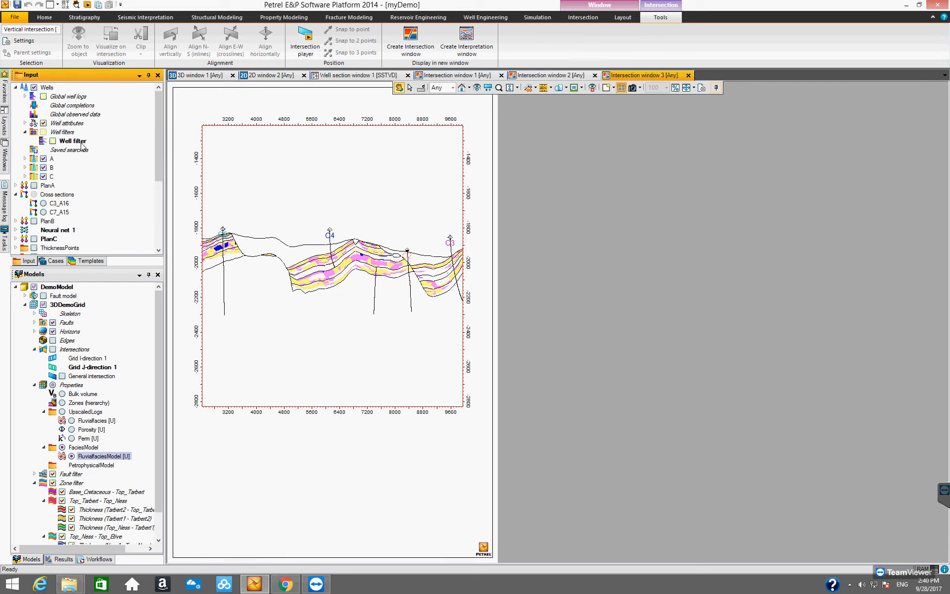
pyautogui.click(52, 141)
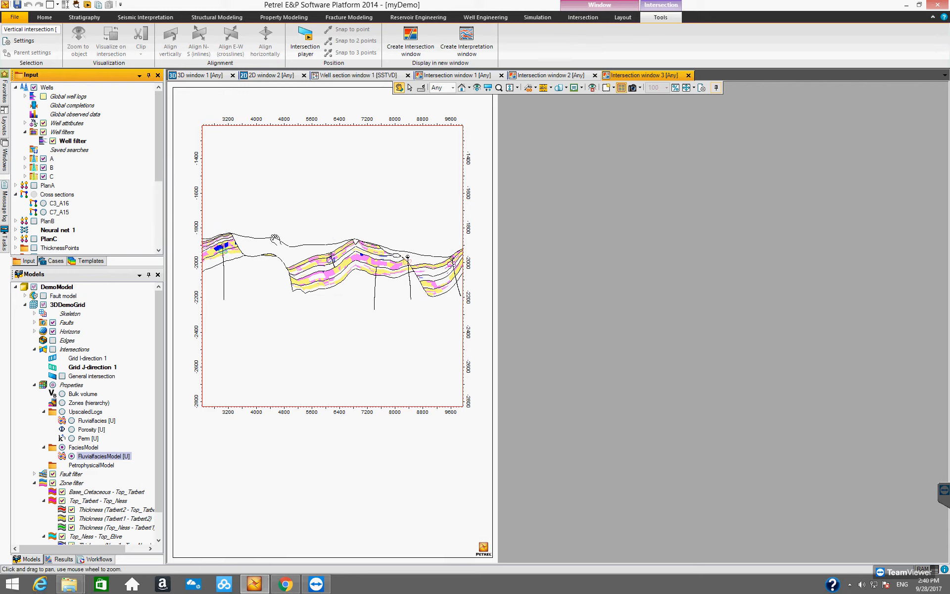
# - Examine the full facies section in intersection window 3, then intersection window 1
pyautogui.click(692, 89)
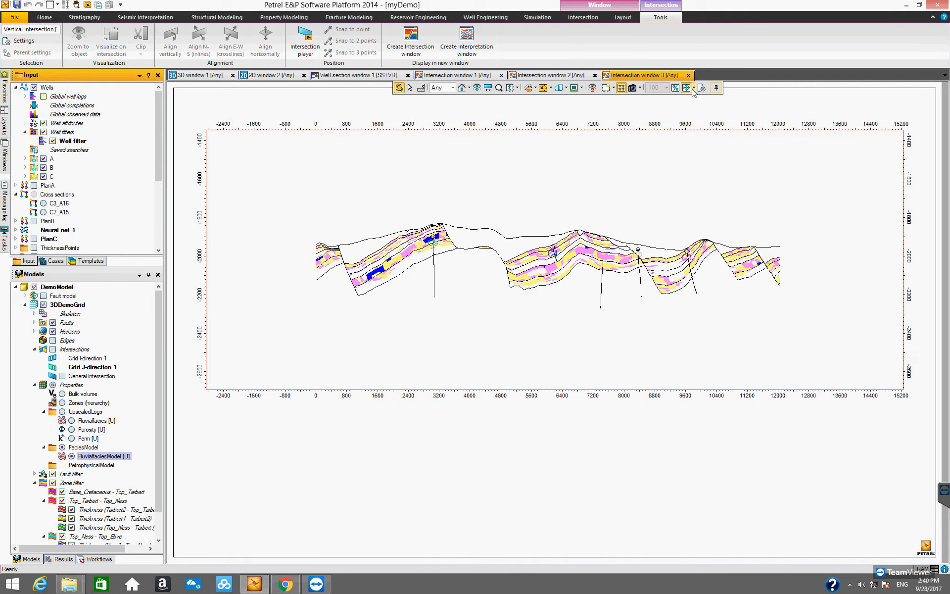
pyautogui.click(476, 89)
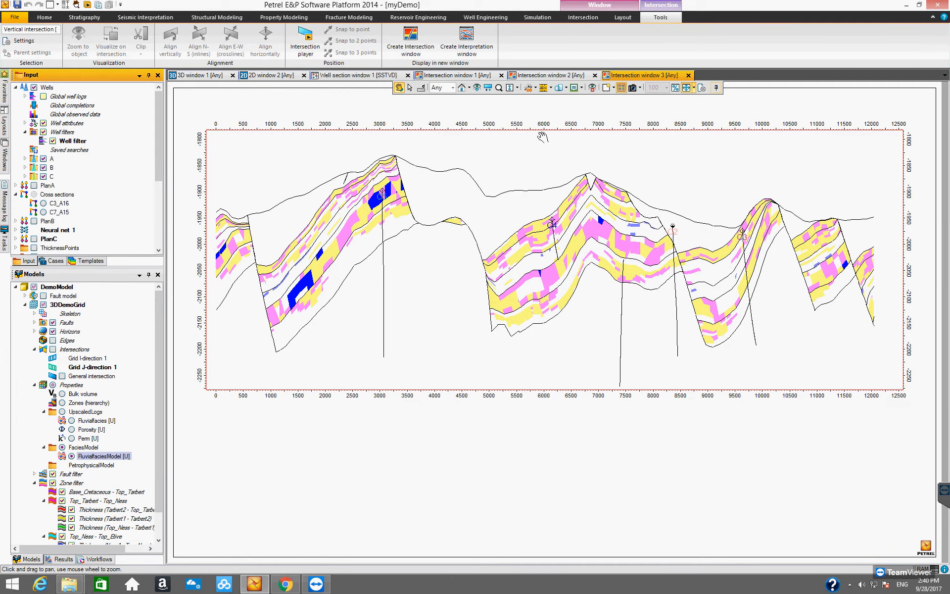
pyautogui.click(552, 77)
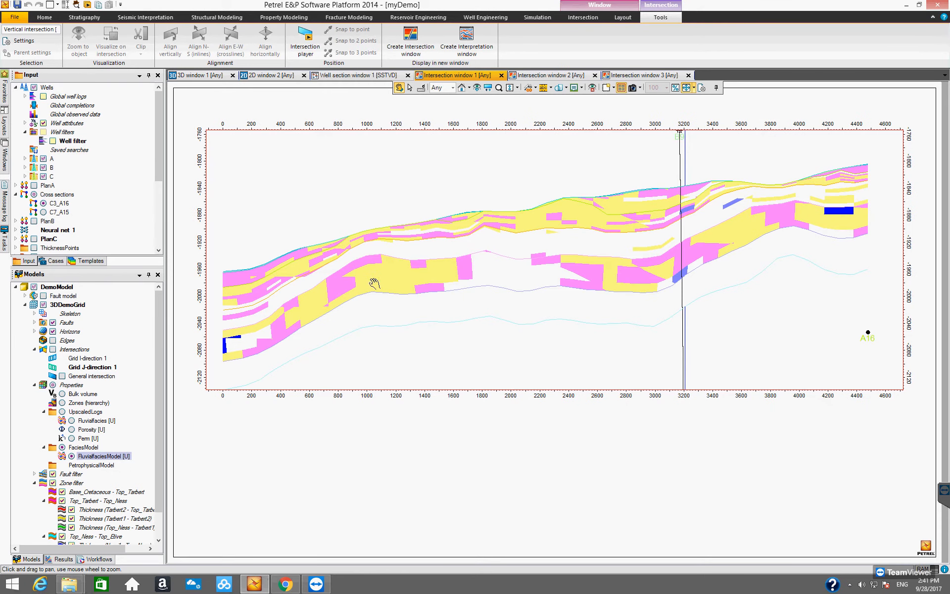
pyautogui.click(137, 391)
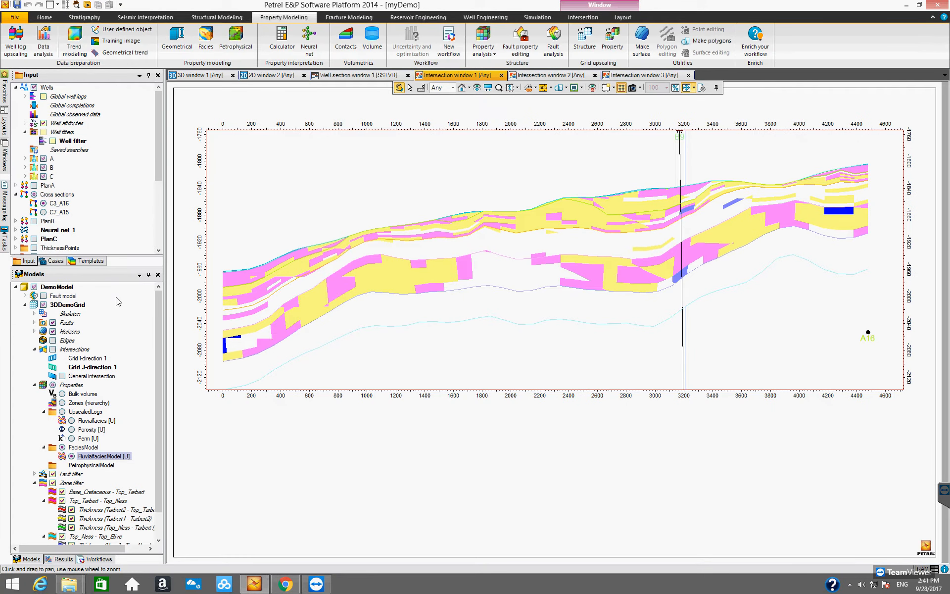
# - Switch to 3D window 1 and turn off Visualize on intersection for the facies model
pyautogui.click(202, 78)
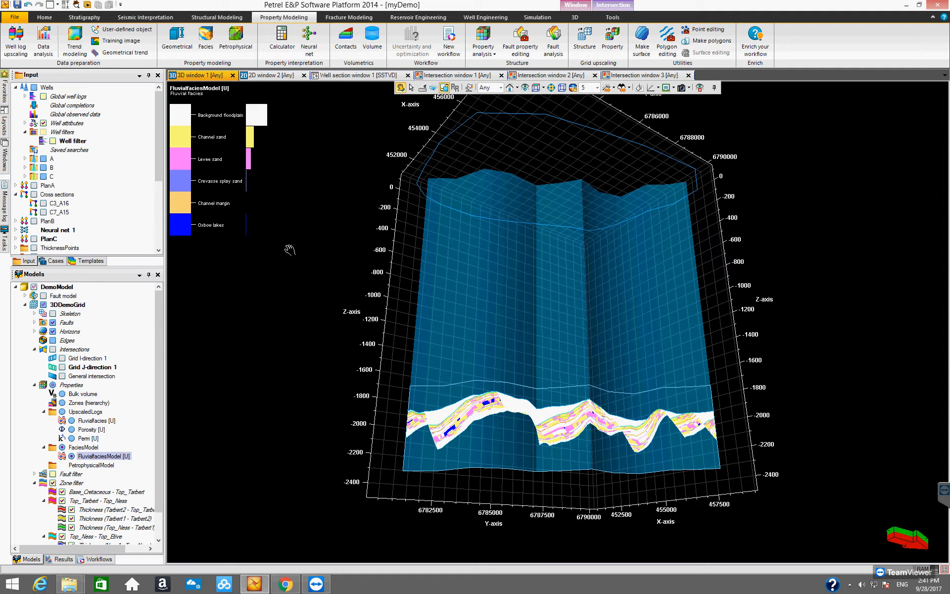
pyautogui.click(575, 18)
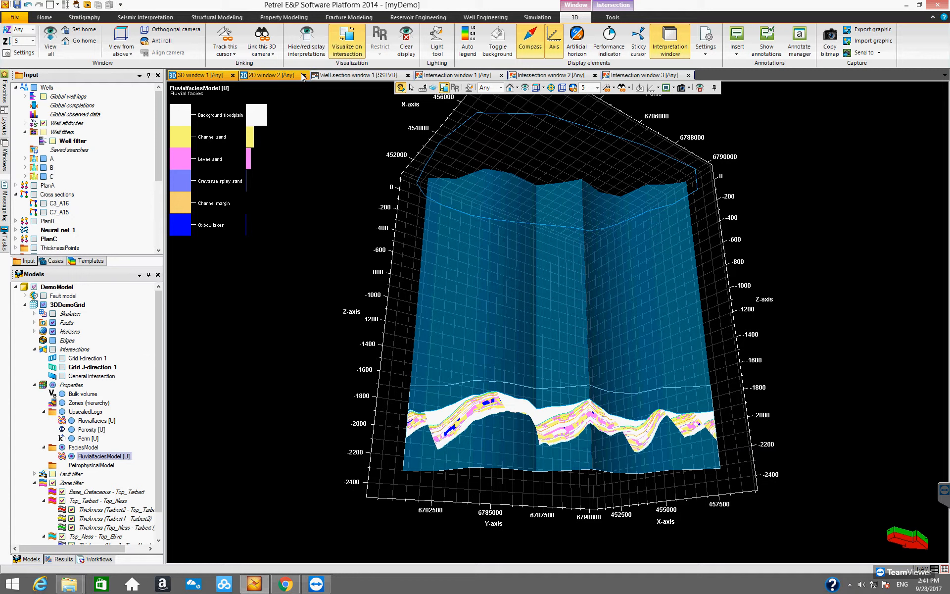
pyautogui.click(340, 50)
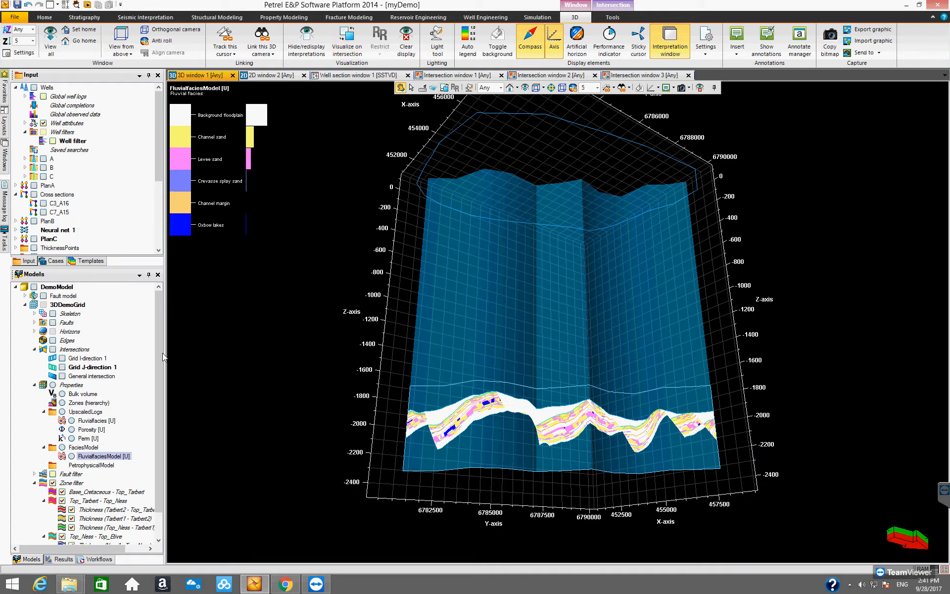
# - Hide the vertical intersection and the project boundary in the 3D window
pyautogui.moveTo(158, 360); pyautogui.dragTo(156, 415)
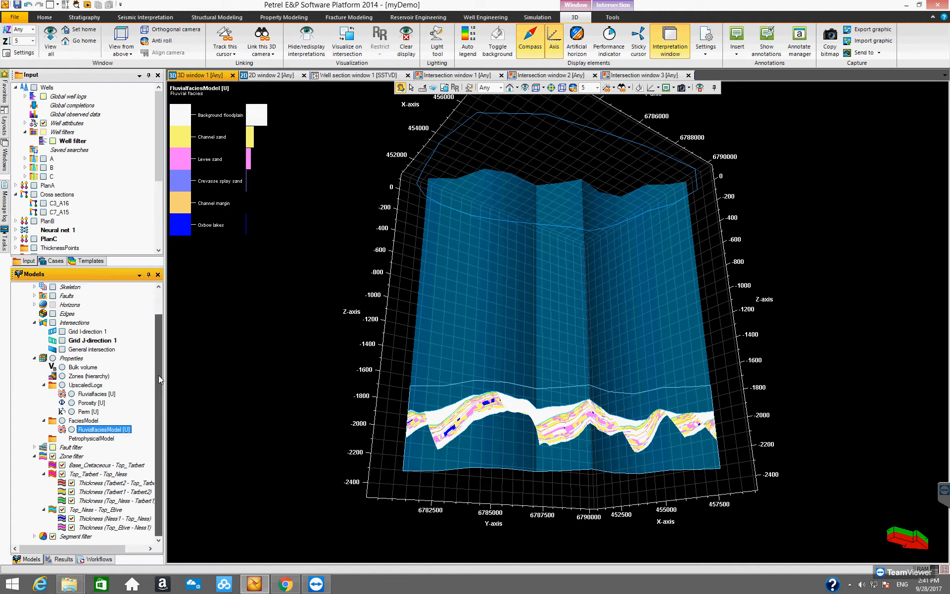
pyautogui.moveTo(158, 375); pyautogui.dragTo(159, 321)
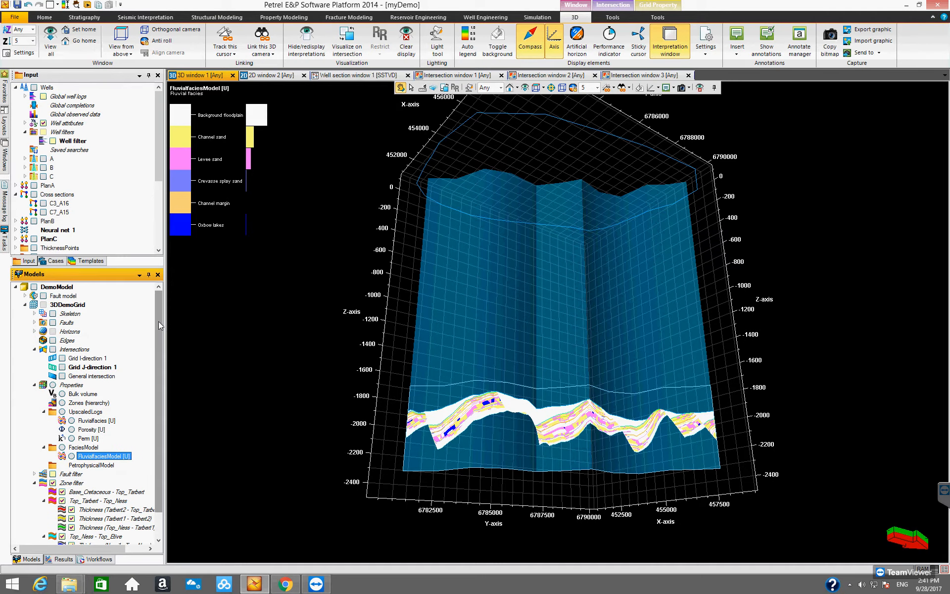
pyautogui.moveTo(159, 171); pyautogui.dragTo(158, 258)
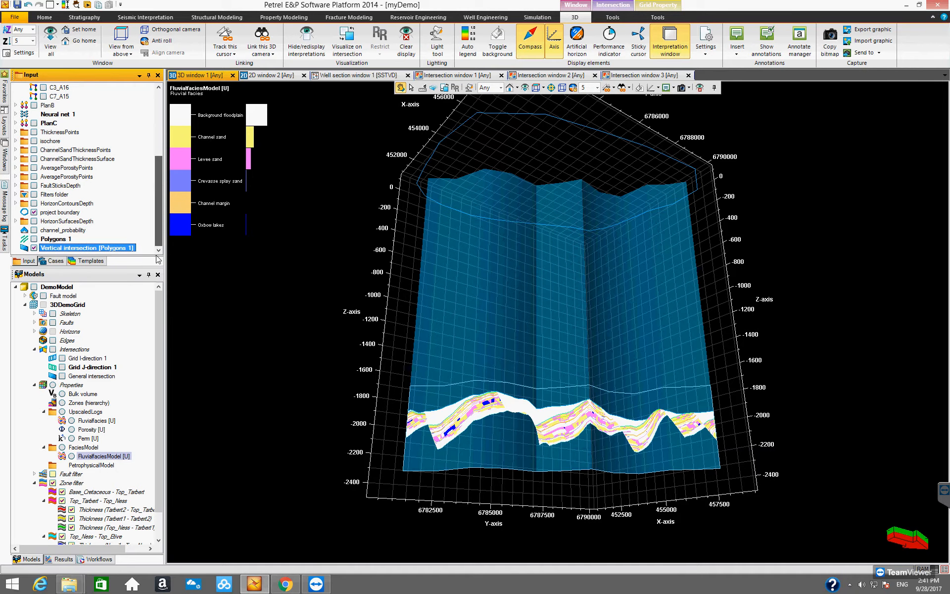
pyautogui.click(33, 247)
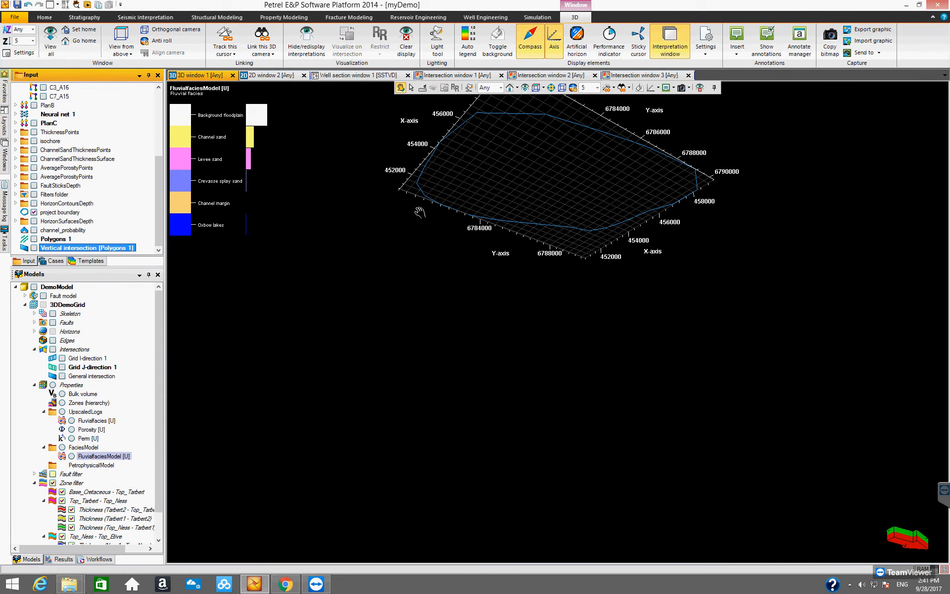
pyautogui.moveTo(496, 323); pyautogui.dragTo(476, 376)
pyautogui.click(35, 212)
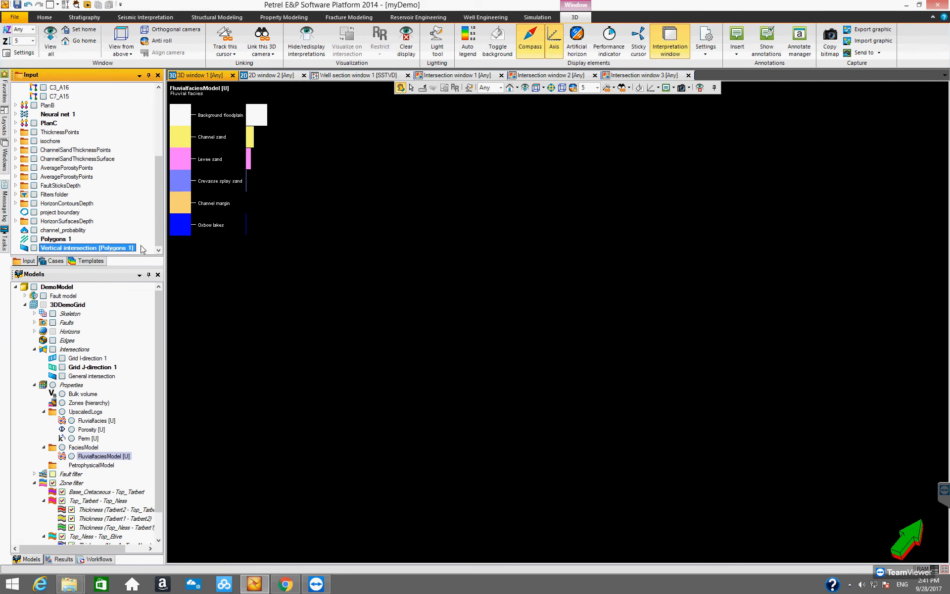
# - Collapse the wells folder and display FluvialfaciesModel in the 3D window
pyautogui.moveTo(156, 209); pyautogui.dragTo(161, 107)
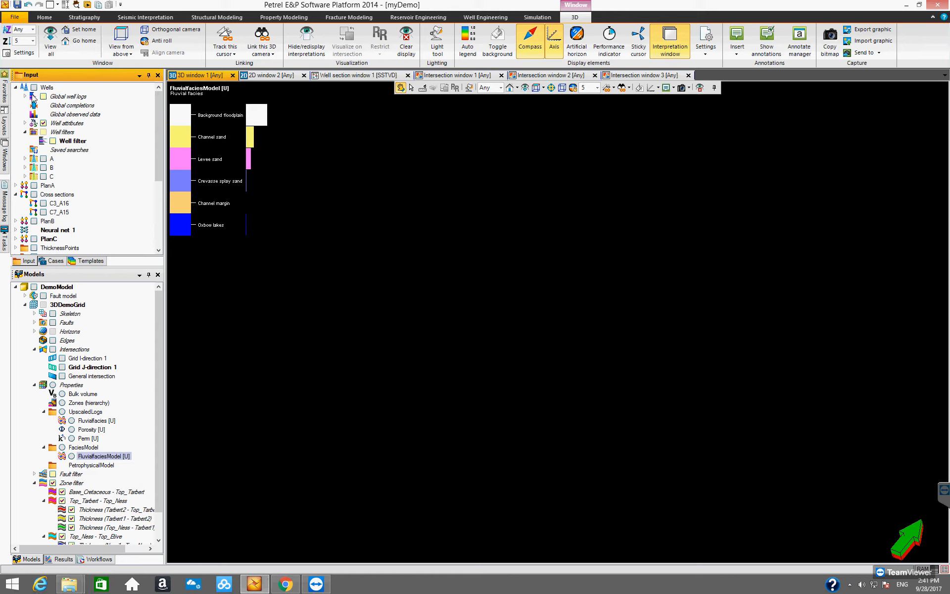
pyautogui.click(16, 87)
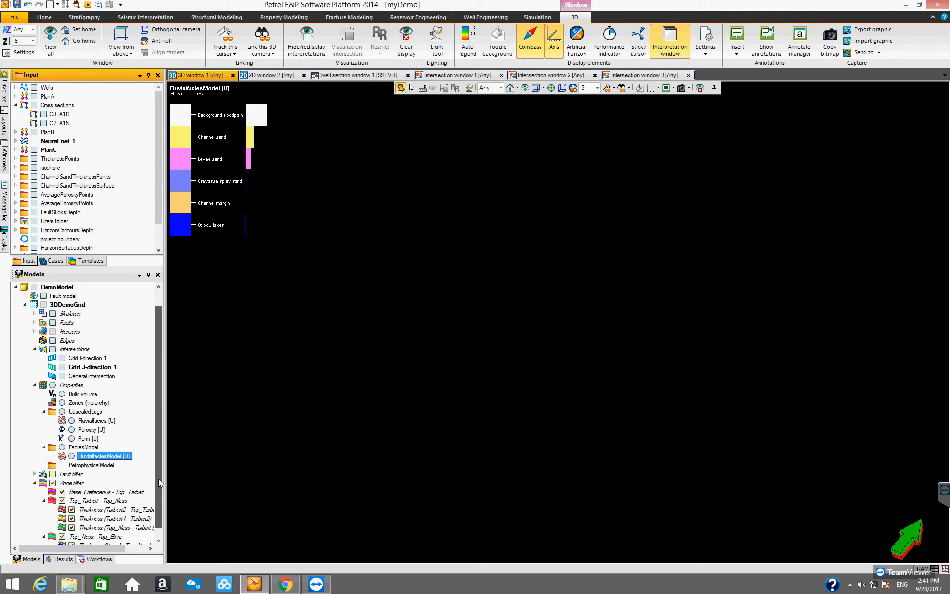
pyautogui.scroll(-1, 158, 479)
pyautogui.click(72, 429)
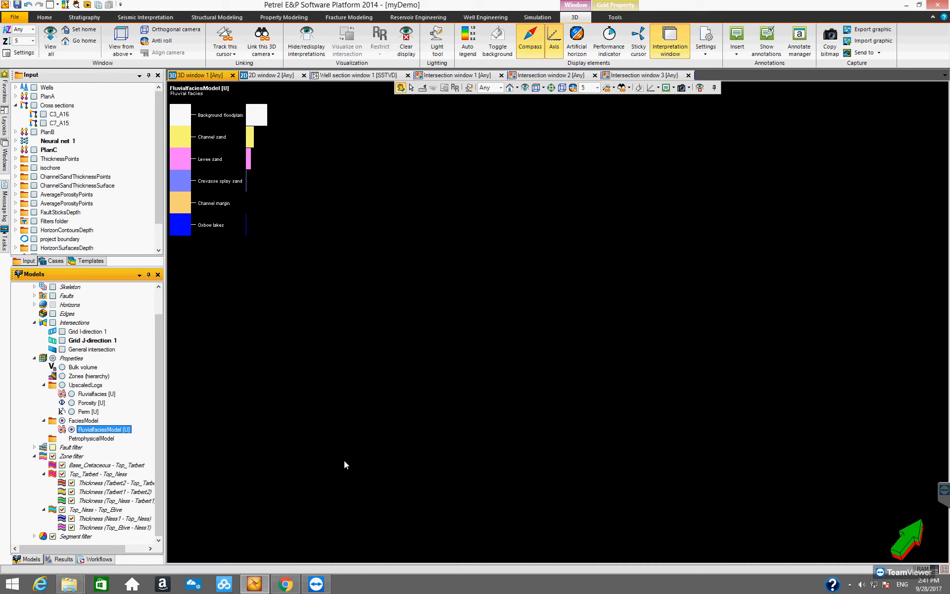
# - Orbit the 3D view to inspect the full facies model
pyautogui.click(526, 89)
pyautogui.moveTo(516, 318); pyautogui.dragTo(492, 360)
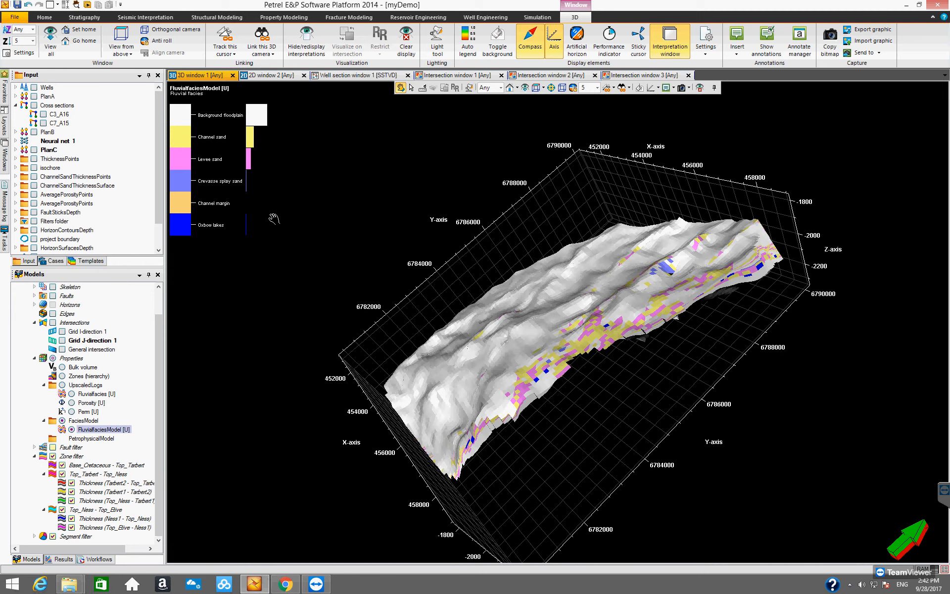
pyautogui.moveTo(481, 273); pyautogui.dragTo(178, 158)
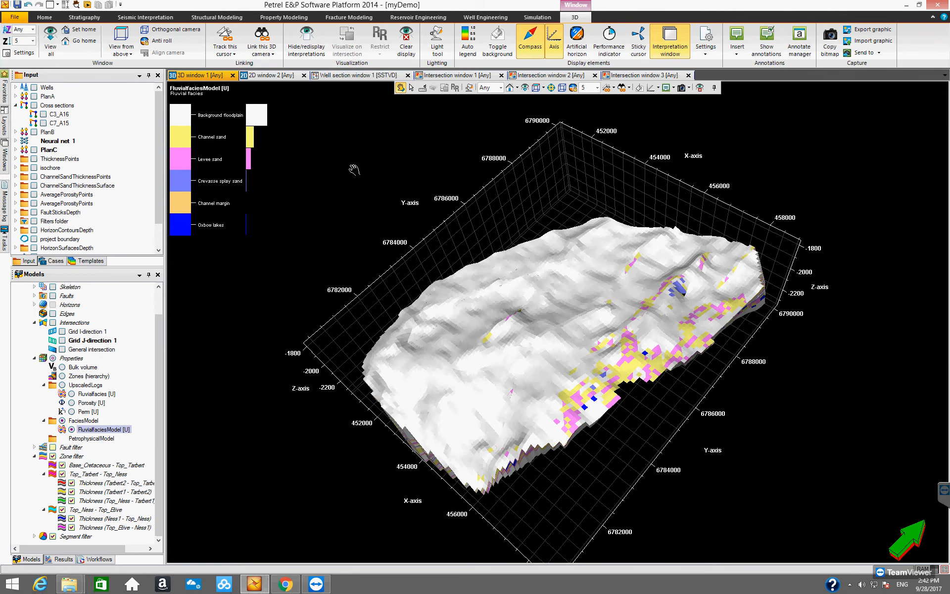
pyautogui.moveTo(484, 227); pyautogui.dragTo(486, 217)
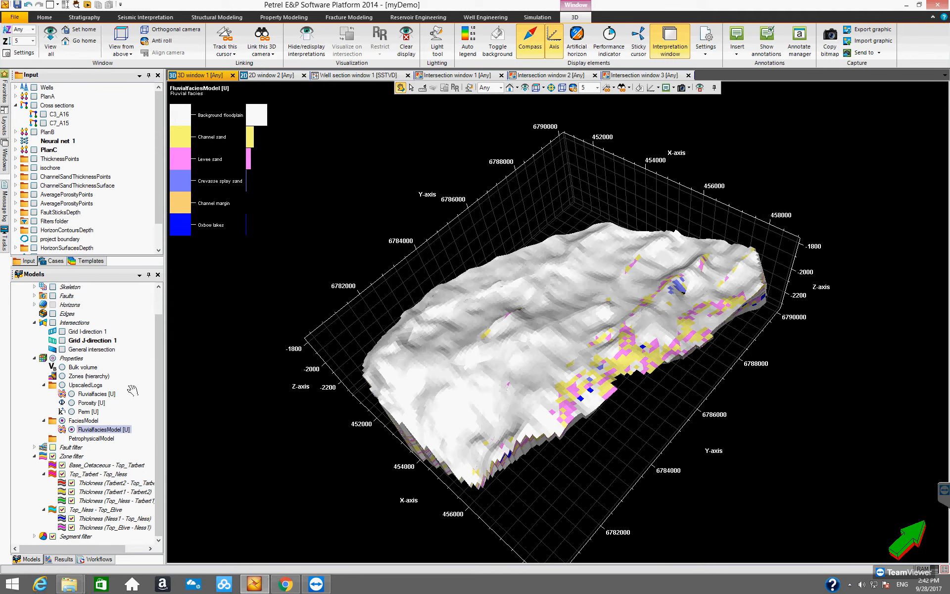
# - Apply a property value filter on FluvialfaciesModel showing only the 1: Channel sand facies
pyautogui.click(116, 429)
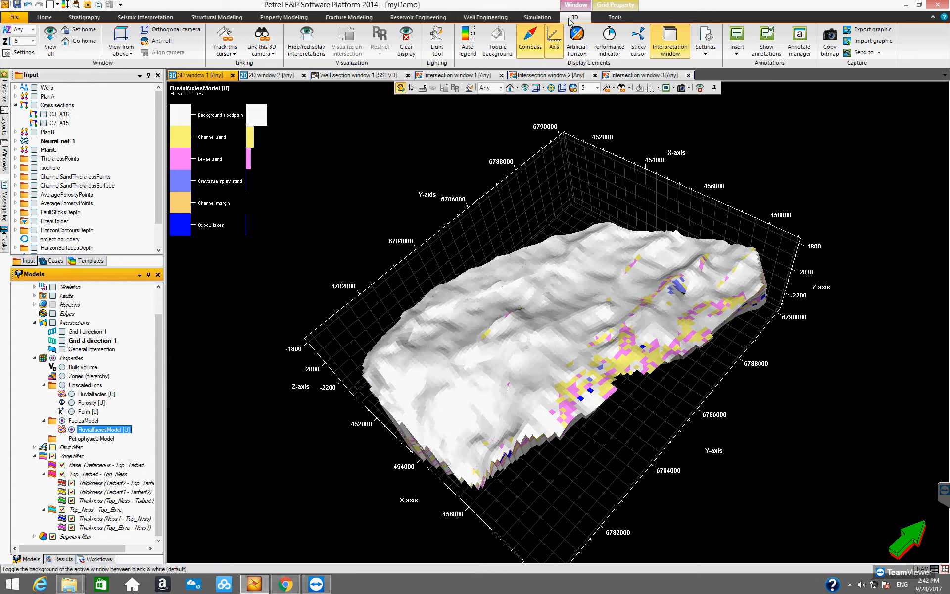
pyautogui.click(613, 7)
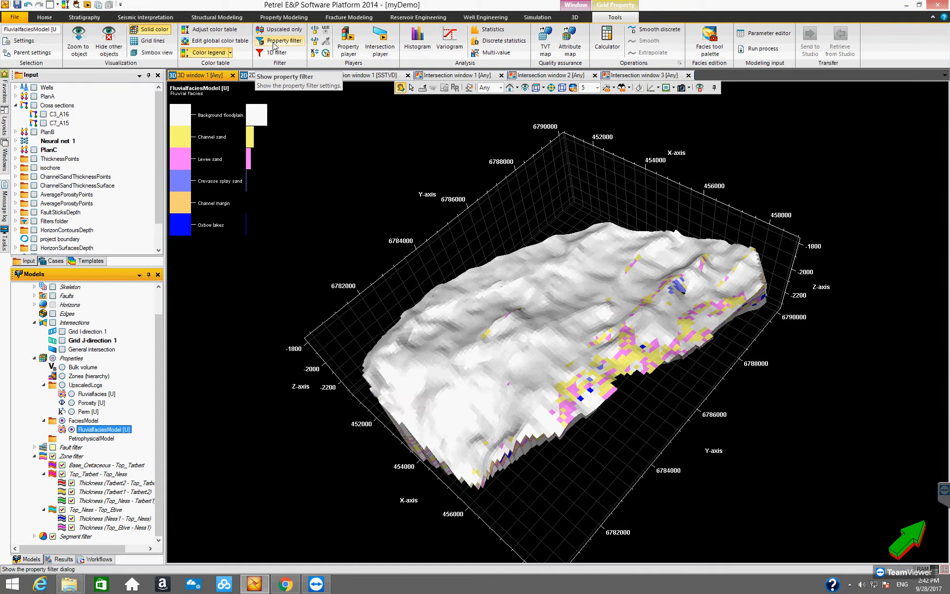
pyautogui.click(274, 45)
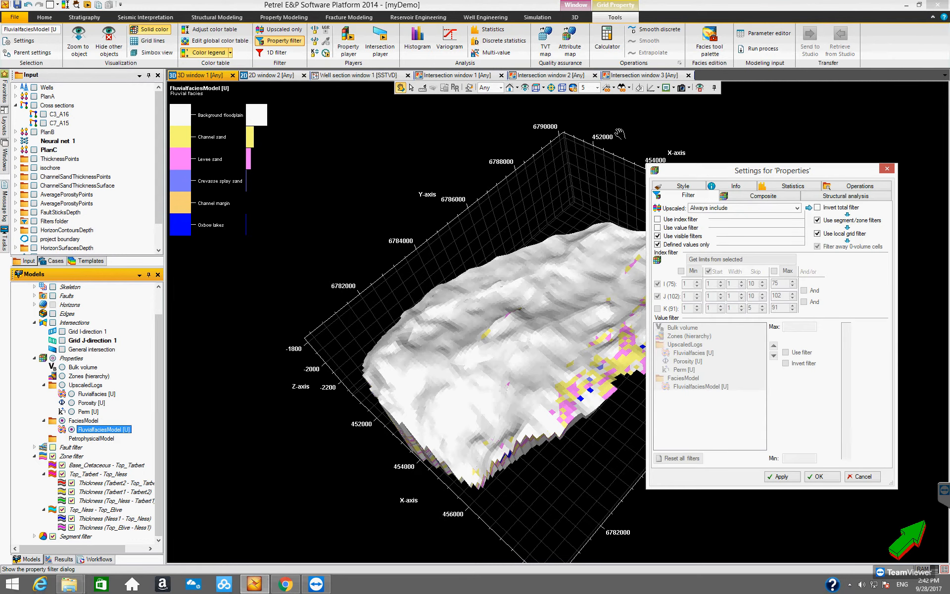
pyautogui.moveTo(661, 173); pyautogui.dragTo(333, 158)
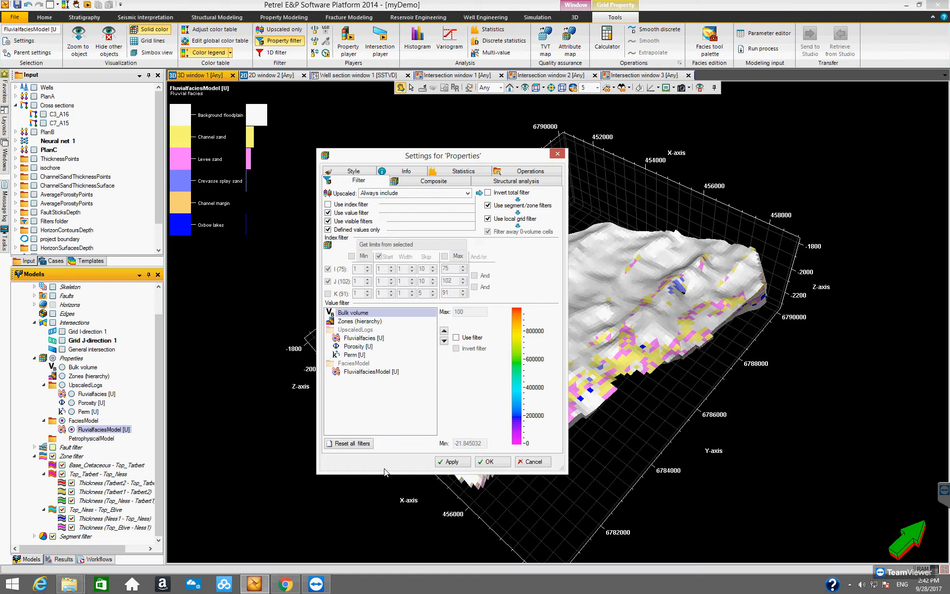
pyautogui.click(363, 371)
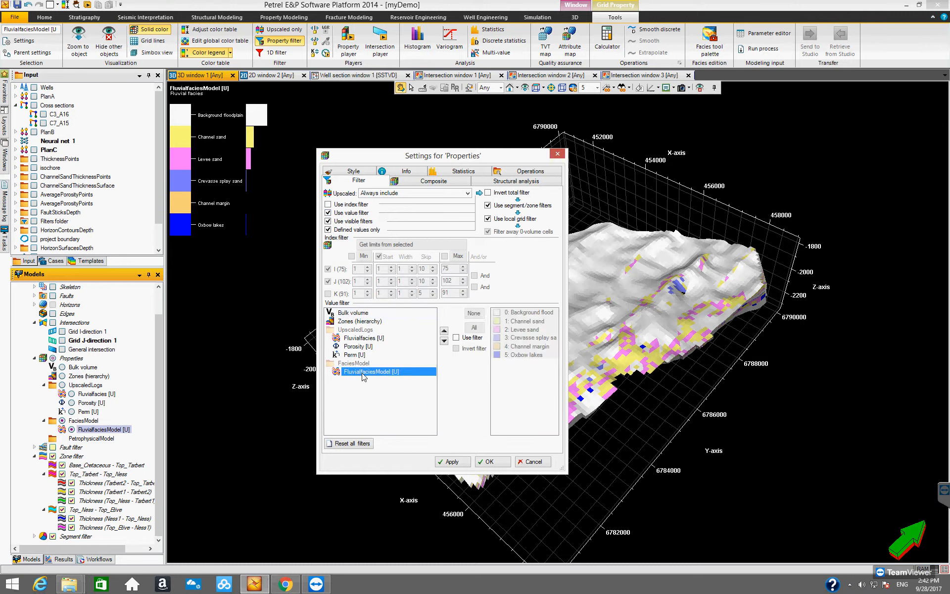
pyautogui.click(456, 338)
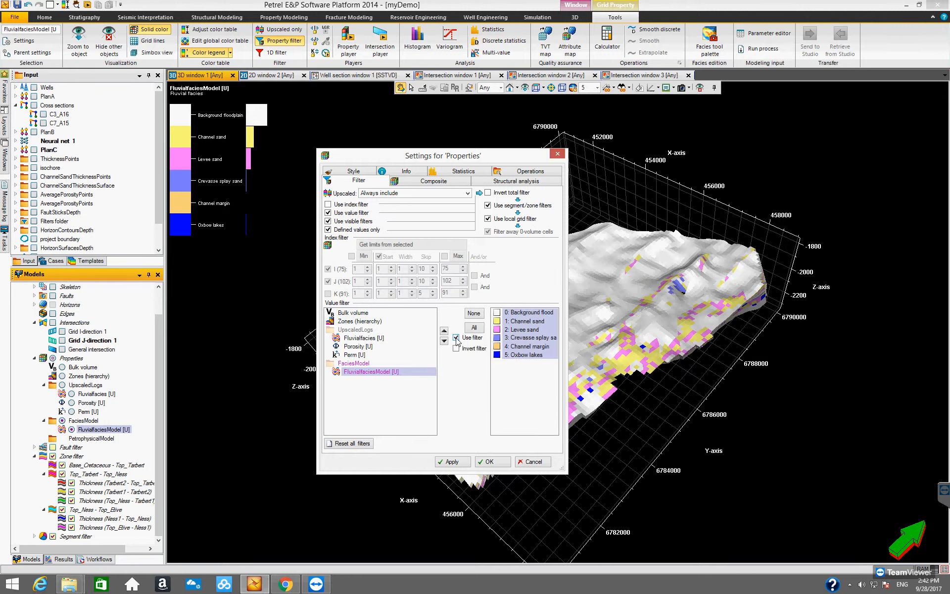
pyautogui.click(474, 315)
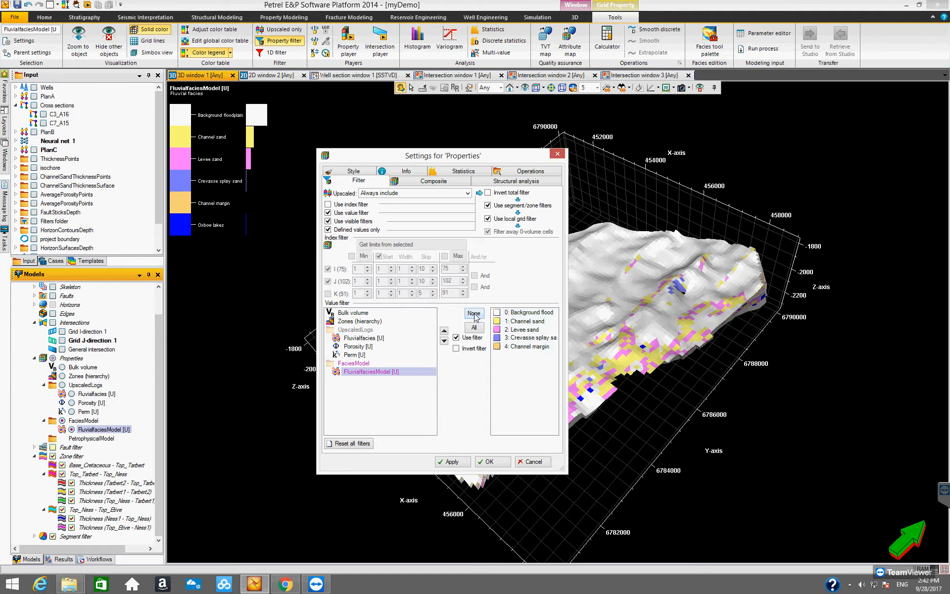
pyautogui.click(521, 322)
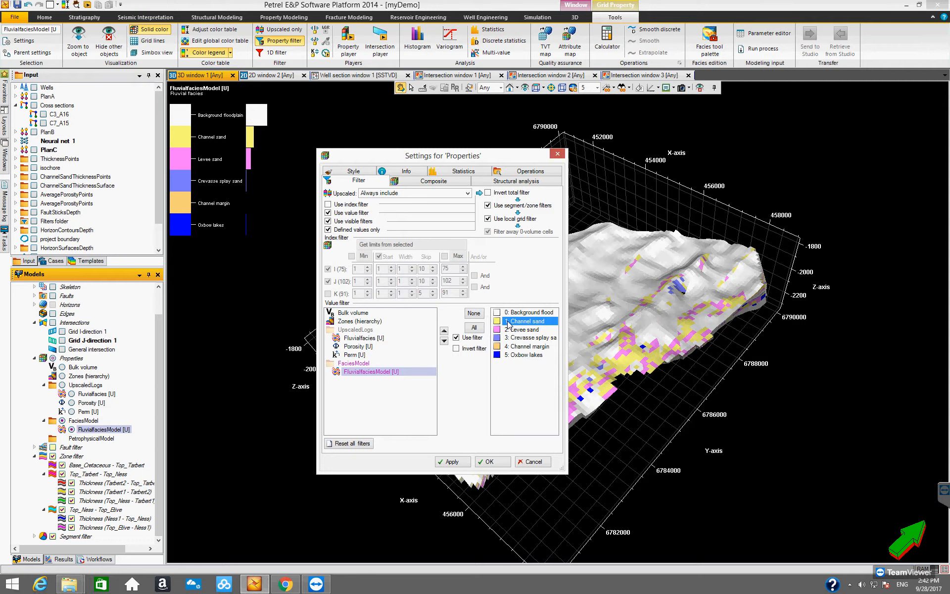
pyautogui.click(454, 461)
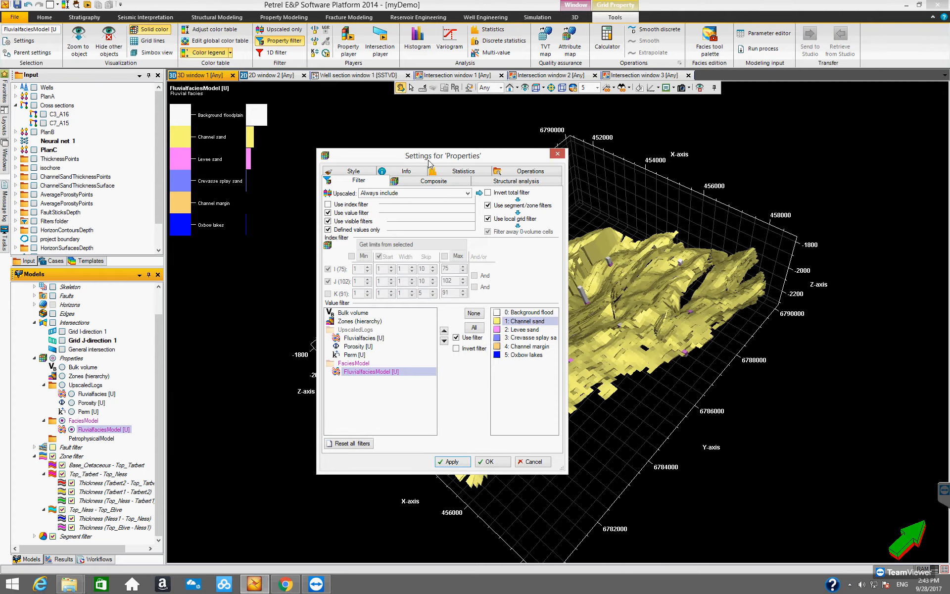
# - Move the filter dialog aside and orbit the 3D view to inspect the channel sand bodies
pyautogui.moveTo(471, 163); pyautogui.dragTo(883, 203)
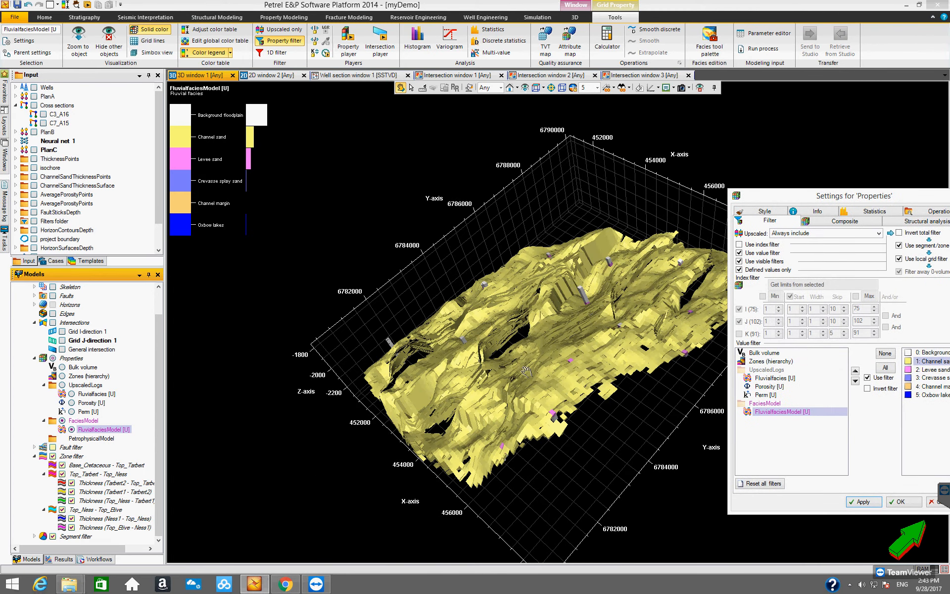
pyautogui.moveTo(503, 311); pyautogui.dragTo(667, 247)
pyautogui.moveTo(550, 299); pyautogui.dragTo(458, 299, button='middle')
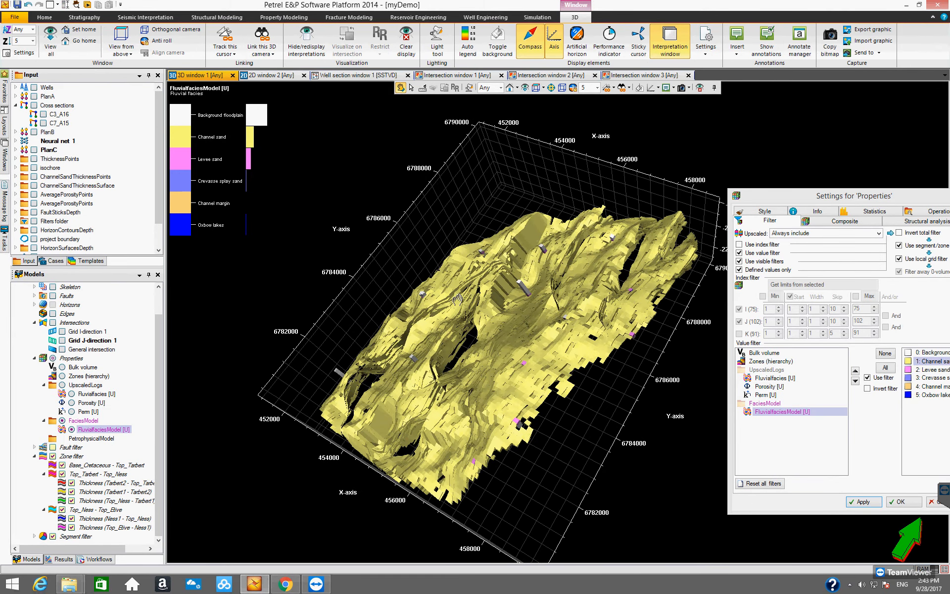
pyautogui.moveTo(458, 298); pyautogui.dragTo(439, 299)
pyautogui.moveTo(411, 488); pyautogui.dragTo(434, 409)
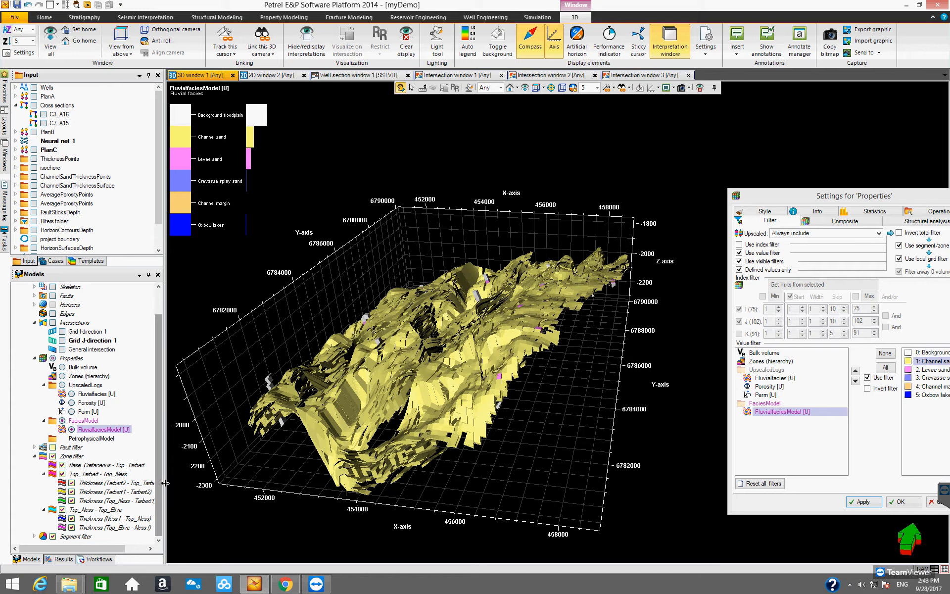
# - Use the zone filter to switch individual zones on and off, orbiting to inspect the channel sand within each zone
pyautogui.click(160, 473)
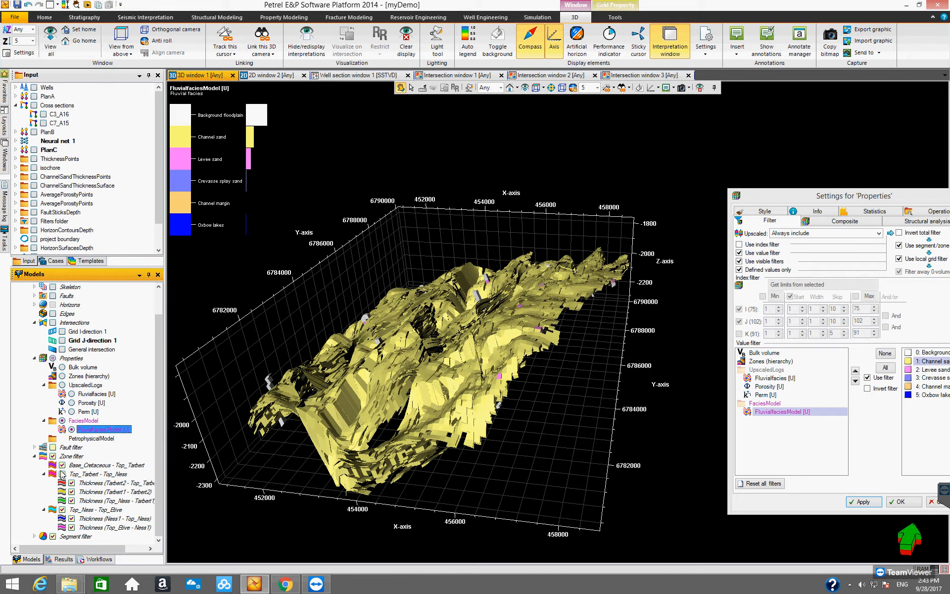
pyautogui.click(52, 455)
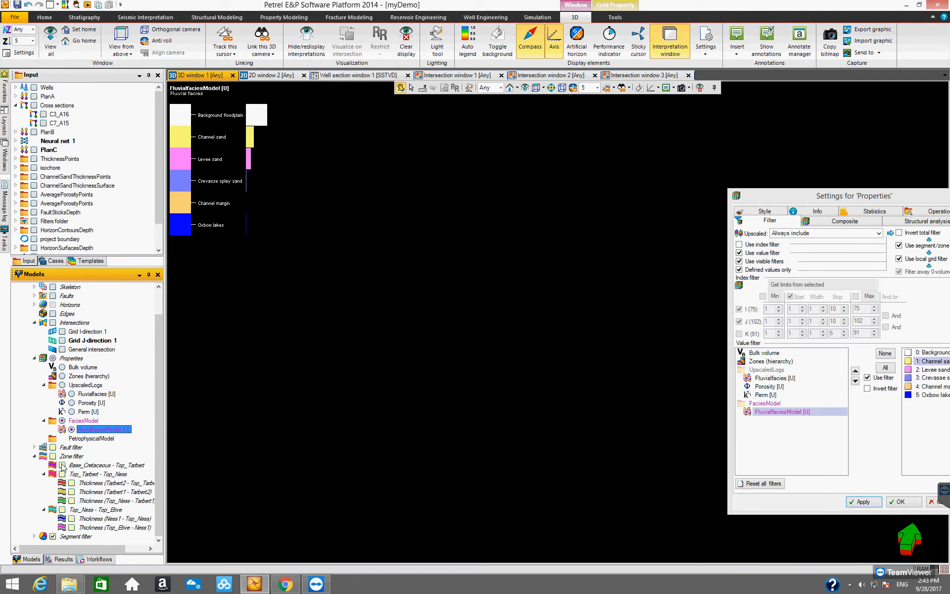
pyautogui.click(62, 465)
pyautogui.moveTo(425, 403); pyautogui.dragTo(391, 400)
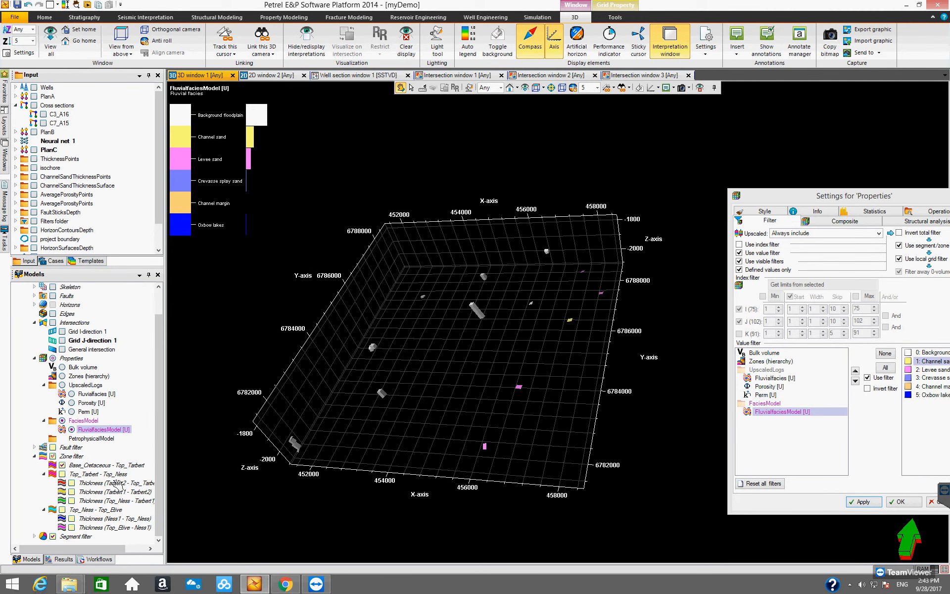
pyautogui.click(61, 465)
pyautogui.click(72, 482)
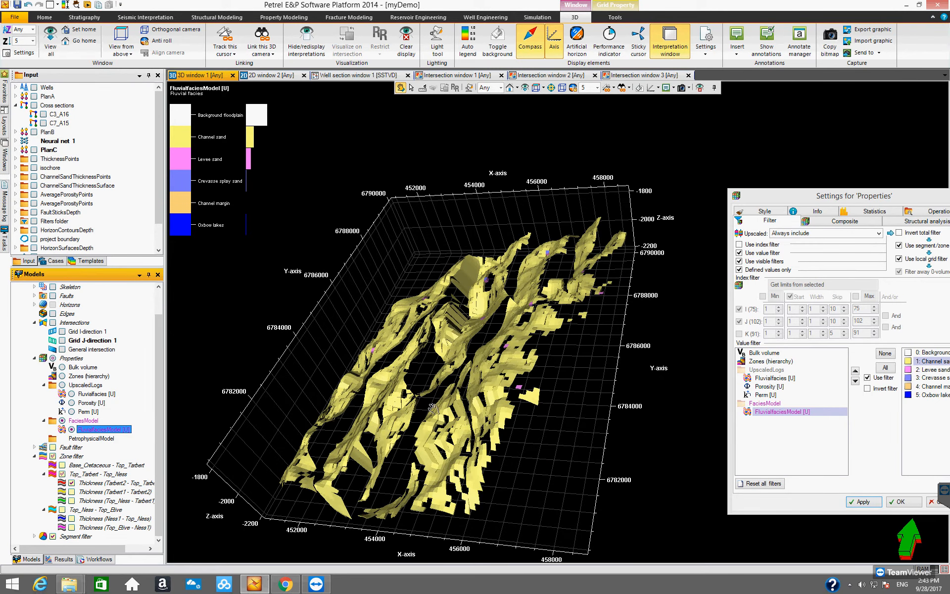
pyautogui.moveTo(429, 377); pyautogui.dragTo(426, 412)
pyautogui.click(72, 491)
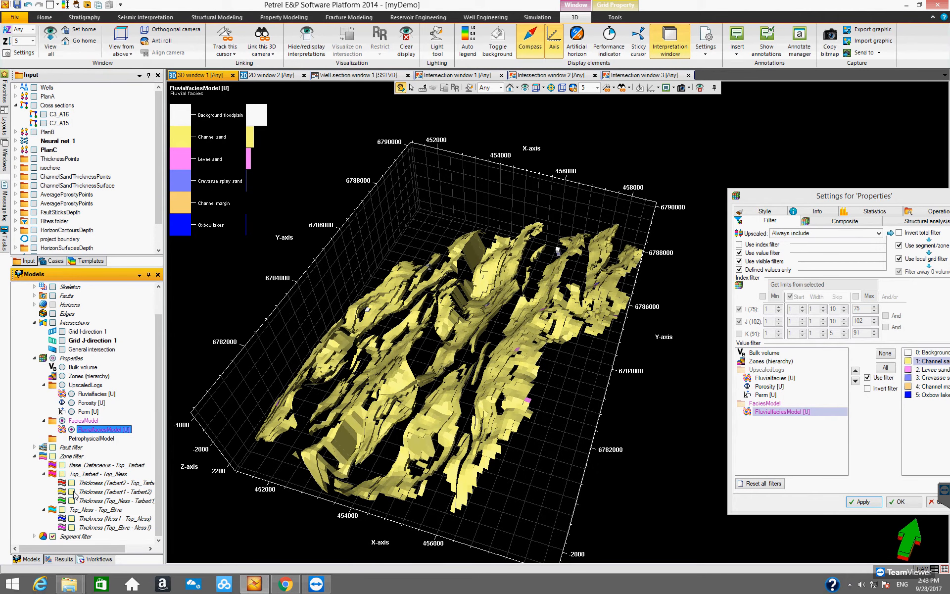
pyautogui.click(71, 501)
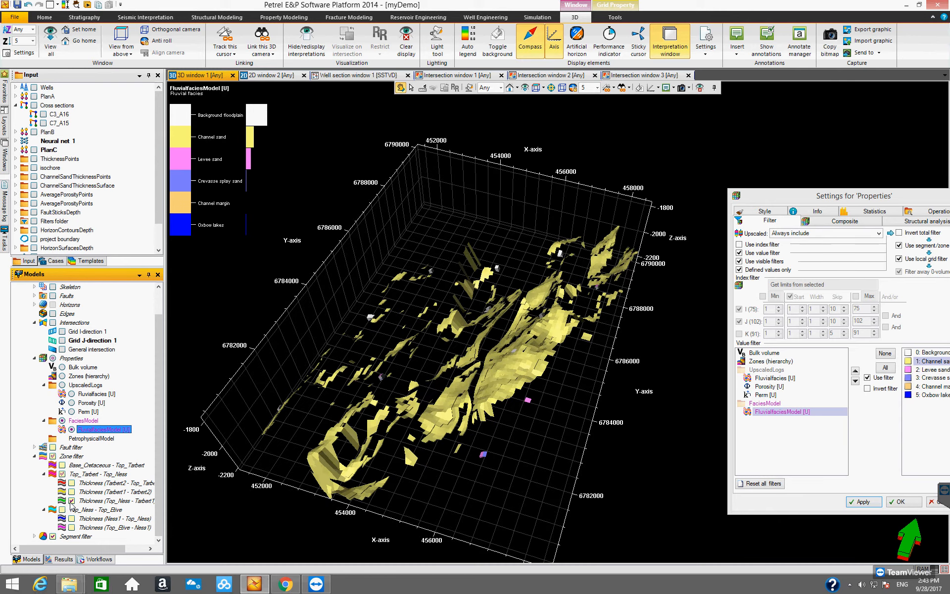
pyautogui.moveTo(510, 457); pyautogui.dragTo(493, 424)
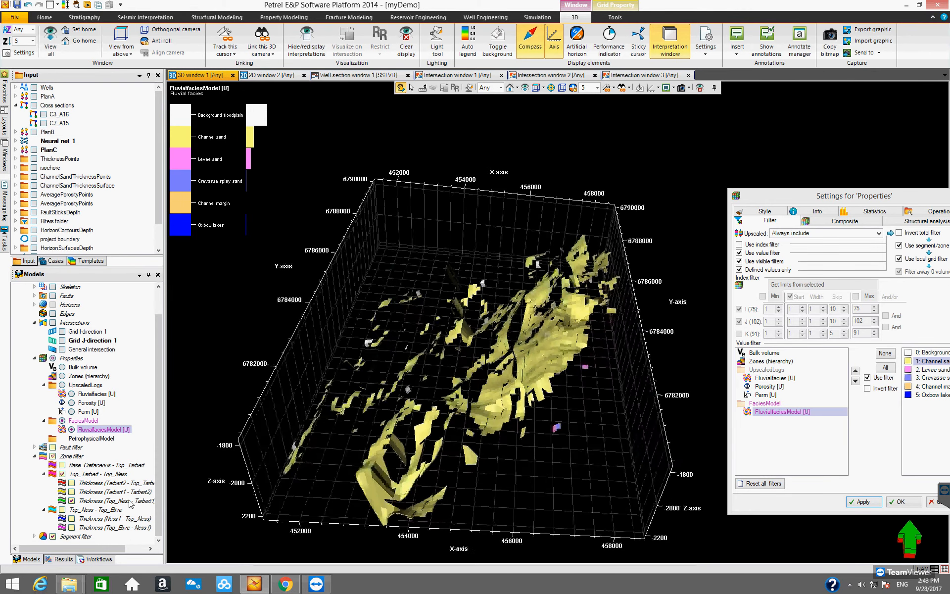
pyautogui.click(71, 518)
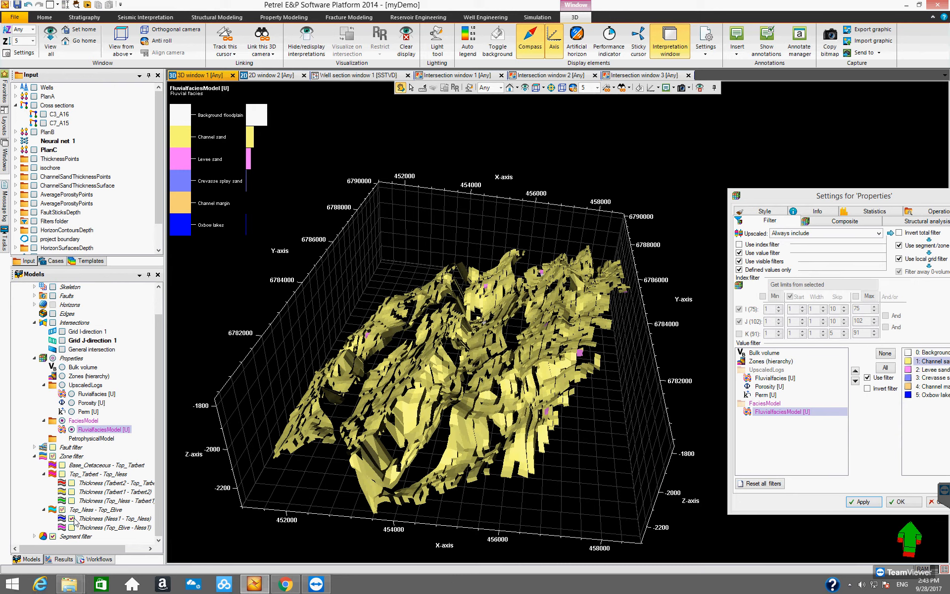
pyautogui.click(71, 527)
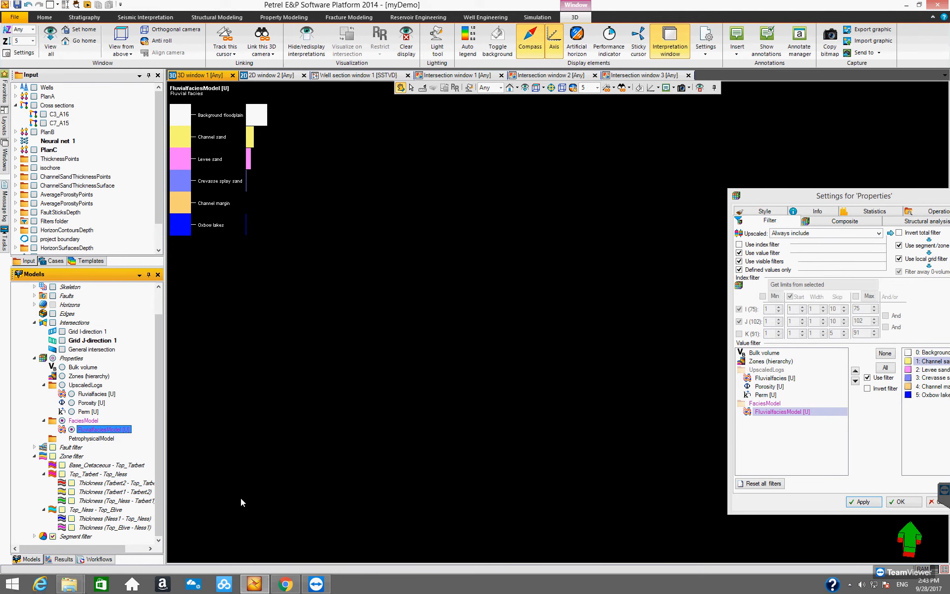
pyautogui.moveTo(421, 456); pyautogui.dragTo(369, 414)
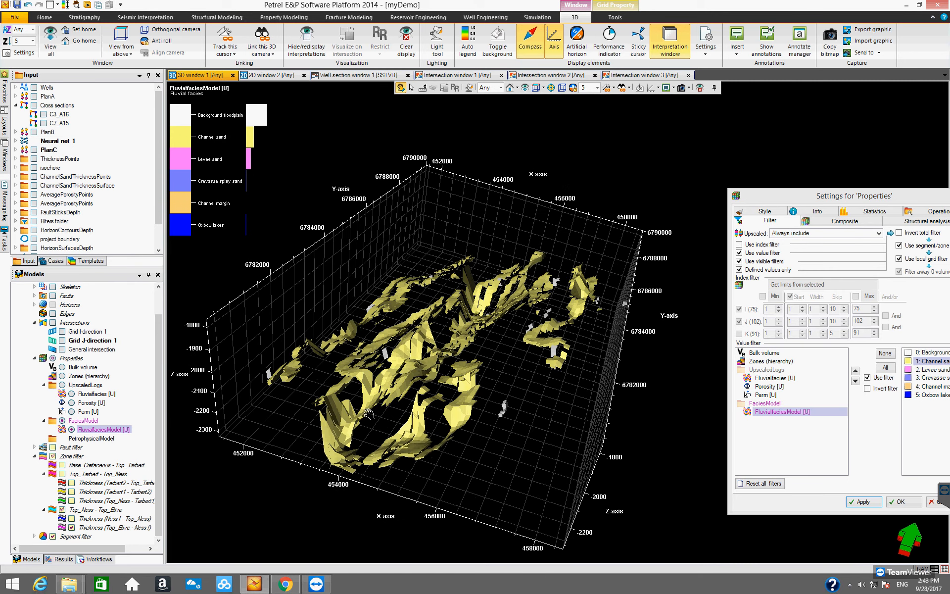
pyautogui.click(72, 528)
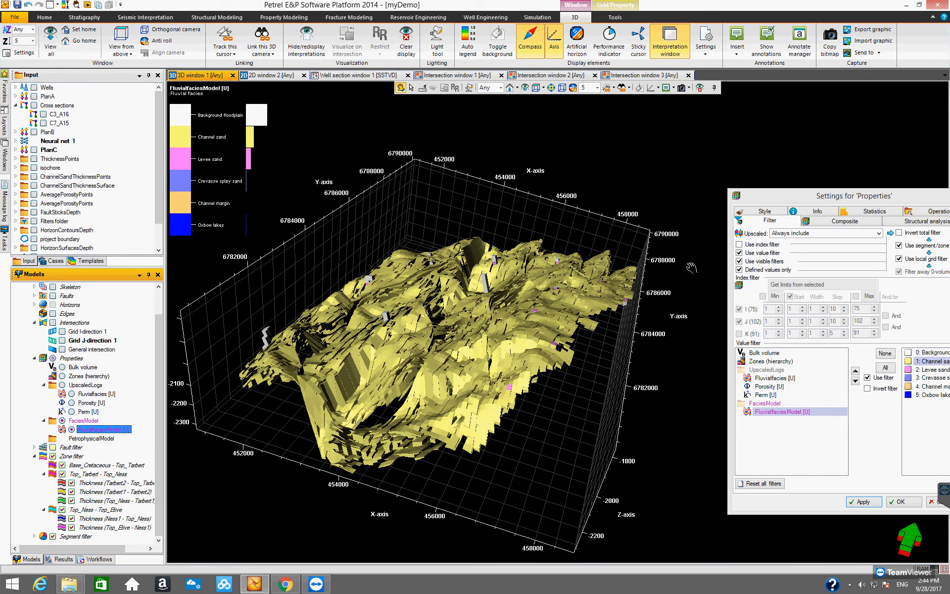
# - Remove the channel sand value filter from FluvialfaciesModel, apply the change and close the settings dialog
pyautogui.moveTo(772, 196); pyautogui.dragTo(354, 159)
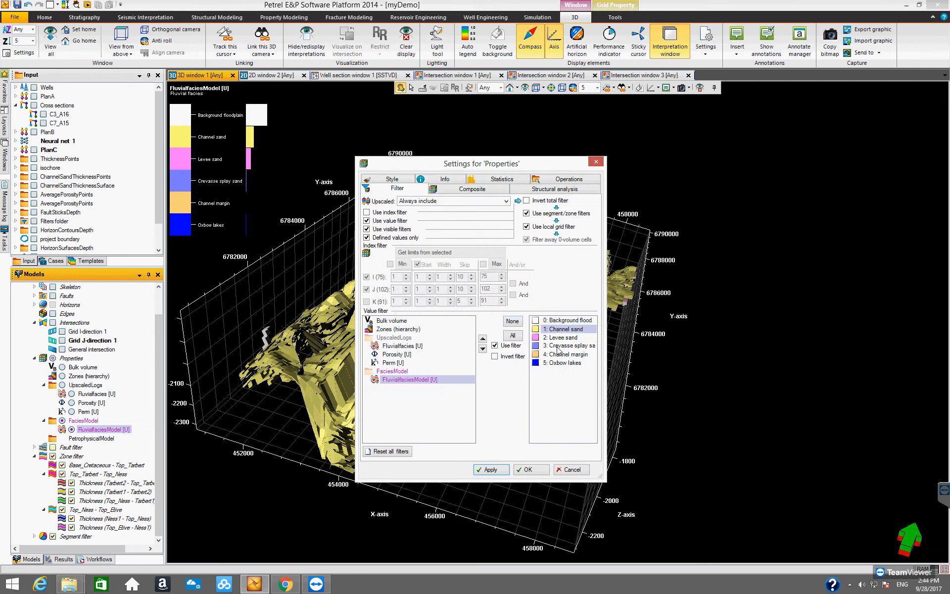
pyautogui.click(495, 346)
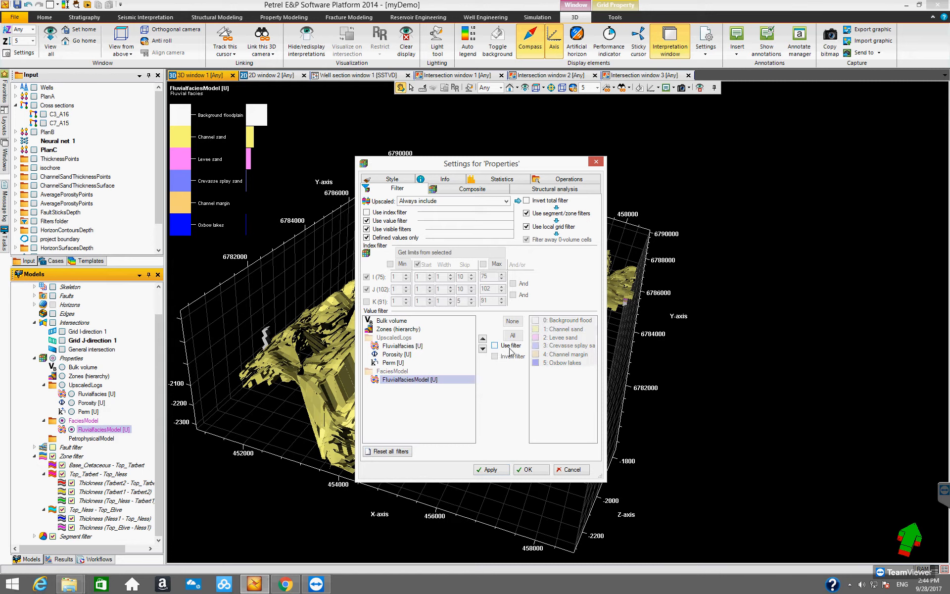
pyautogui.click(366, 220)
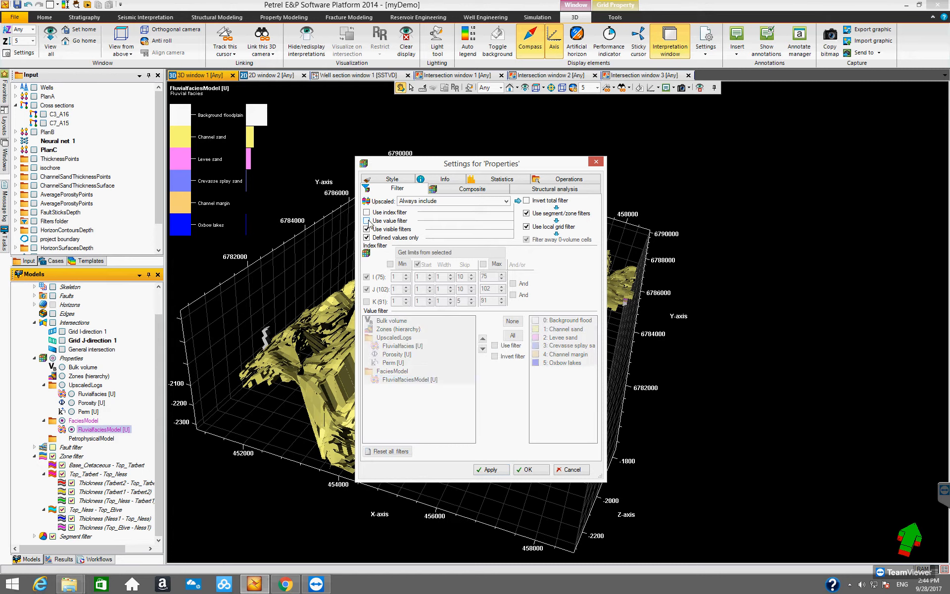
pyautogui.click(499, 473)
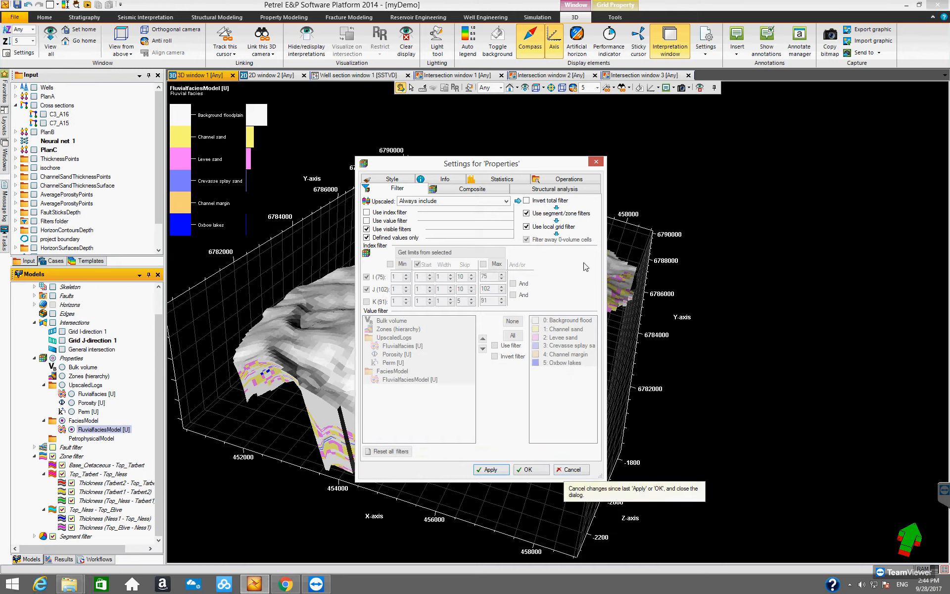
pyautogui.click(596, 162)
# - Open the property calculator for the 3DDemoGrid Properties folder
pyautogui.moveTo(380, 352); pyautogui.dragTo(486, 397)
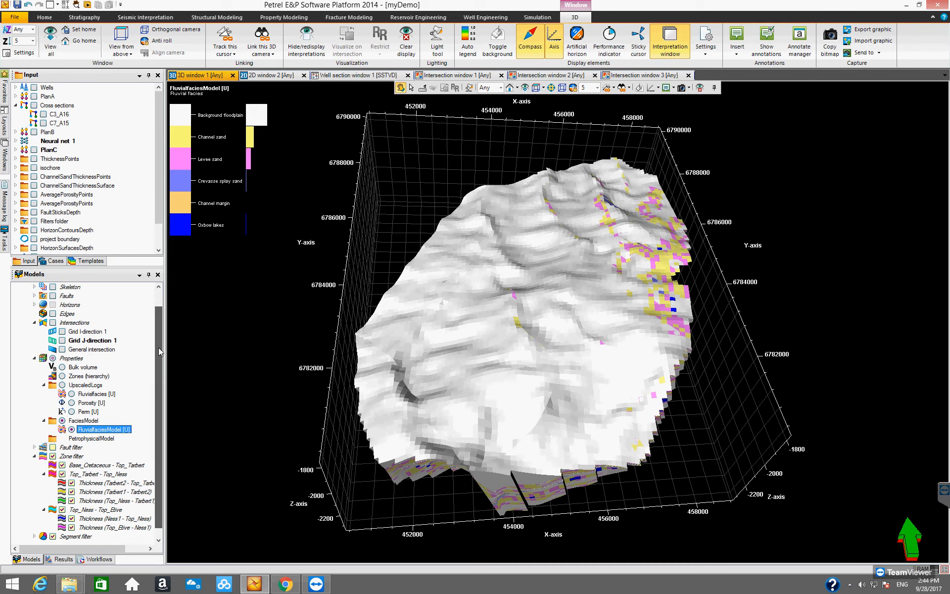
pyautogui.scroll(1, 158, 347)
pyautogui.scroll(-1, 158, 377)
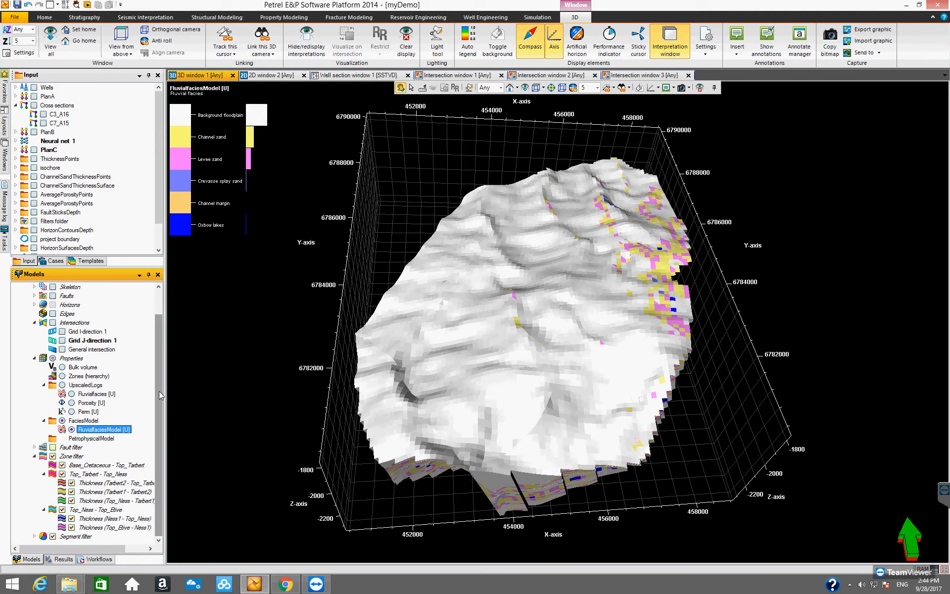
pyautogui.click(45, 421)
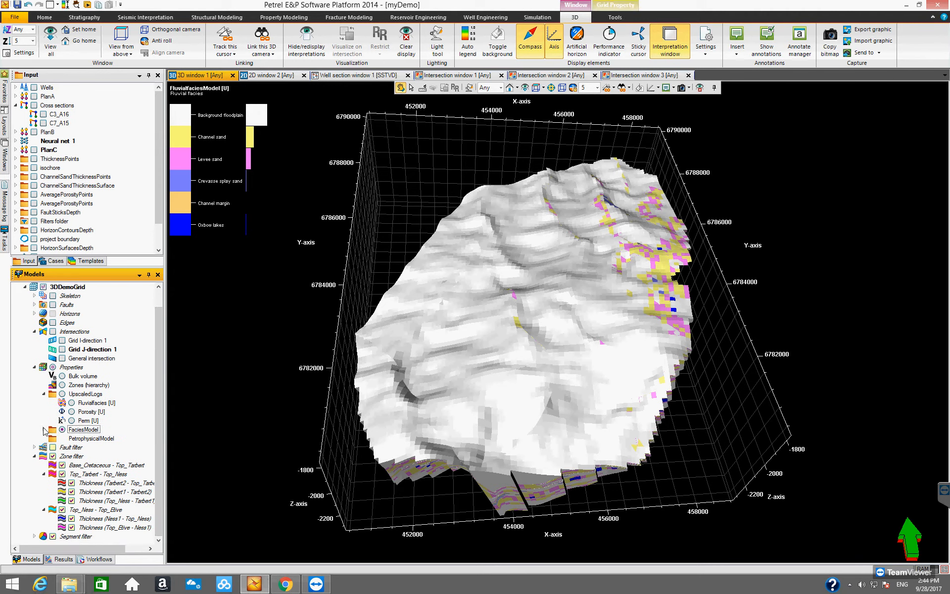
pyautogui.click(43, 430)
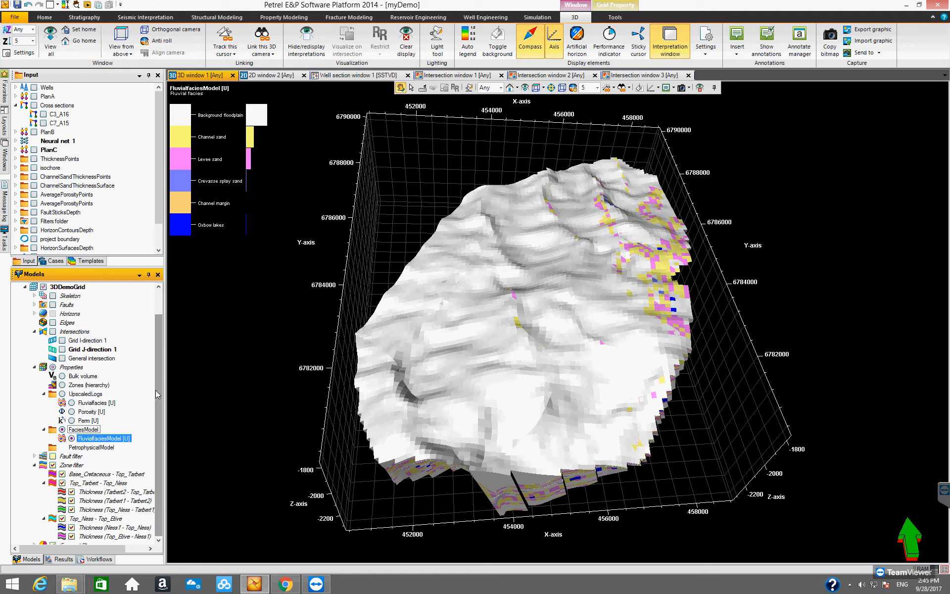
pyautogui.scroll(-1, 156, 390)
pyautogui.click(72, 358)
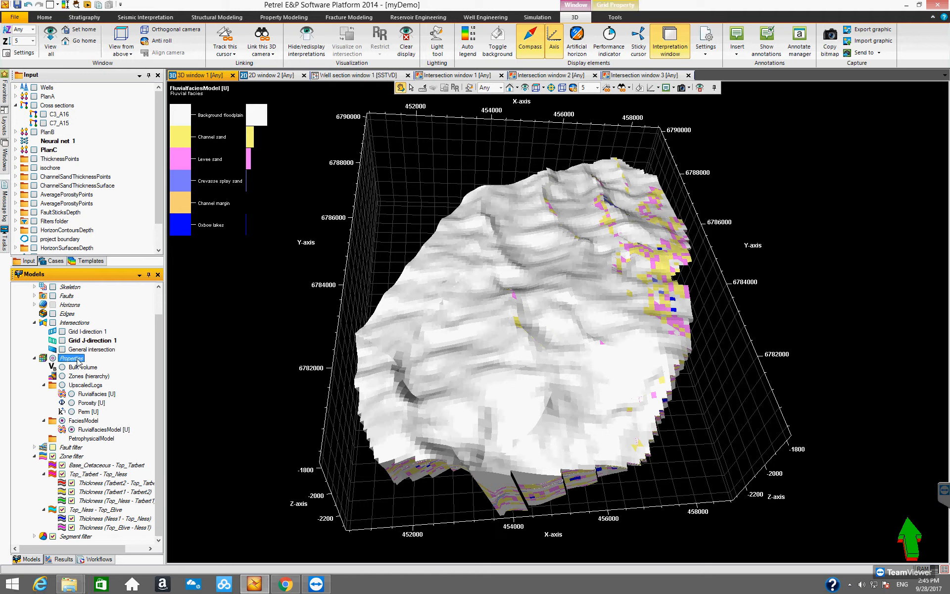
pyautogui.rightClick(76, 362)
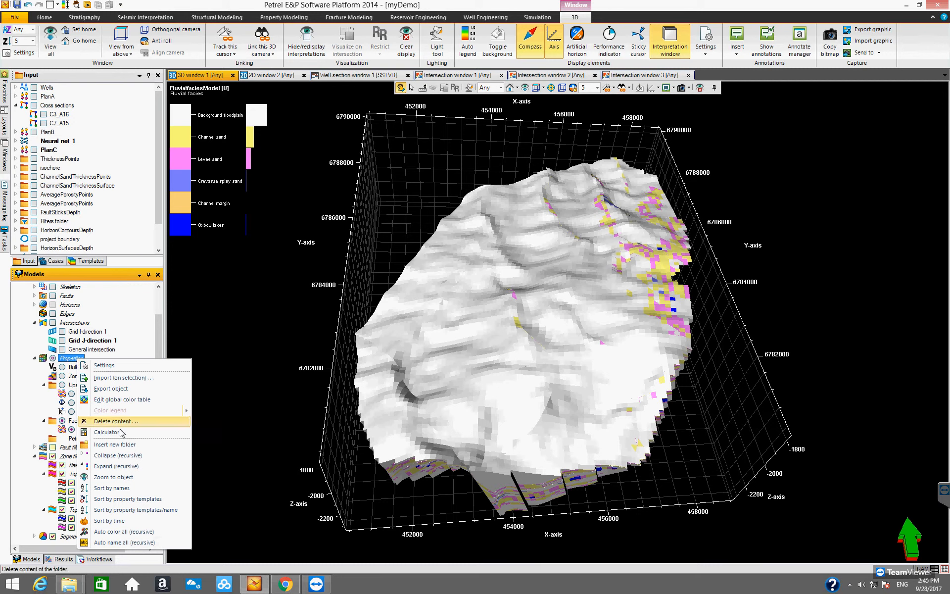
pyautogui.click(113, 432)
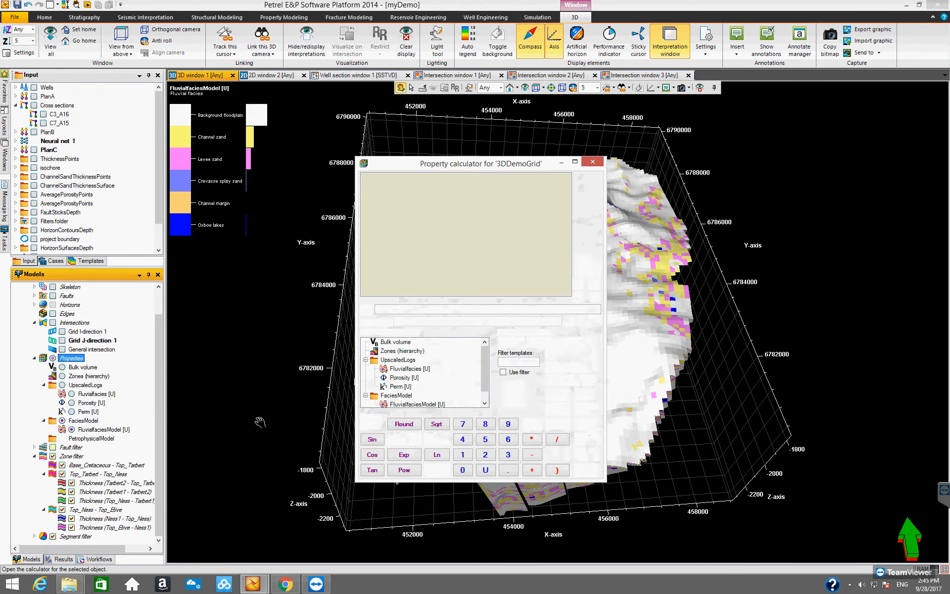
pyautogui.moveTo(412, 165); pyautogui.dragTo(351, 172)
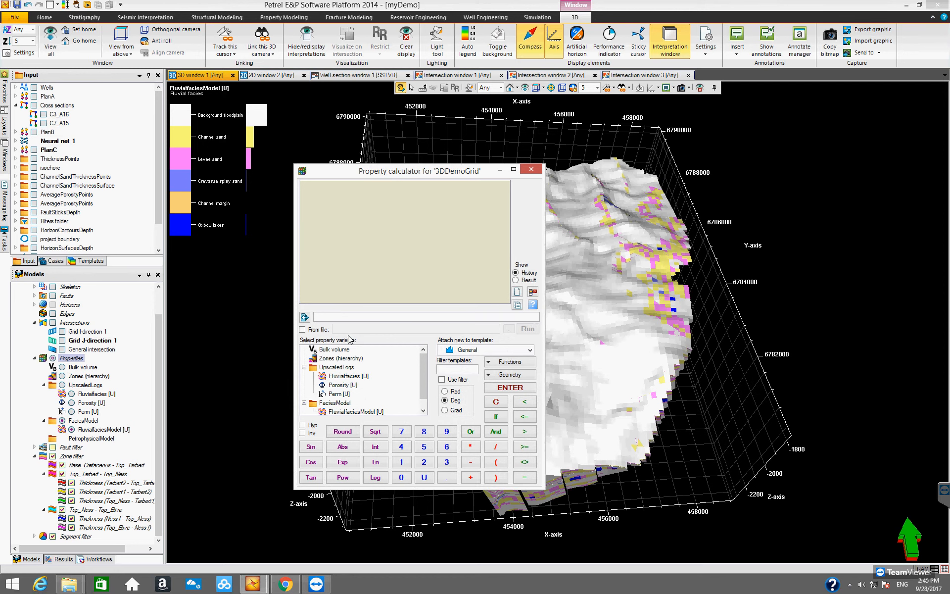
# - Enter the expression NTGChannelSand=If( FaciesModel\FluvialfaciesModel=1, 1, 0) in the calculator
pyautogui.click(339, 318)
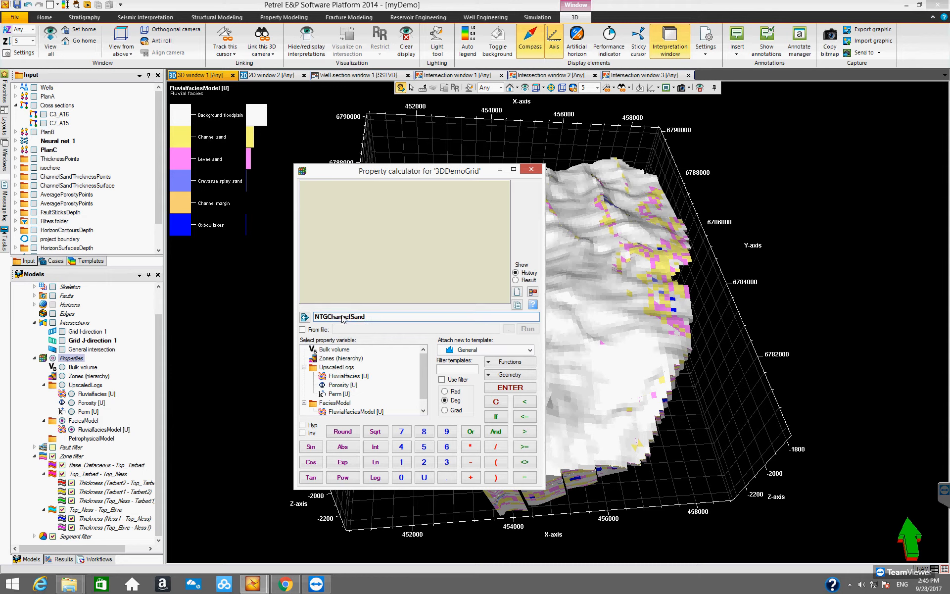
pyautogui.click(525, 478)
pyautogui.click(496, 417)
pyautogui.scroll(-1, 419, 390)
pyautogui.doubleClick(356, 403)
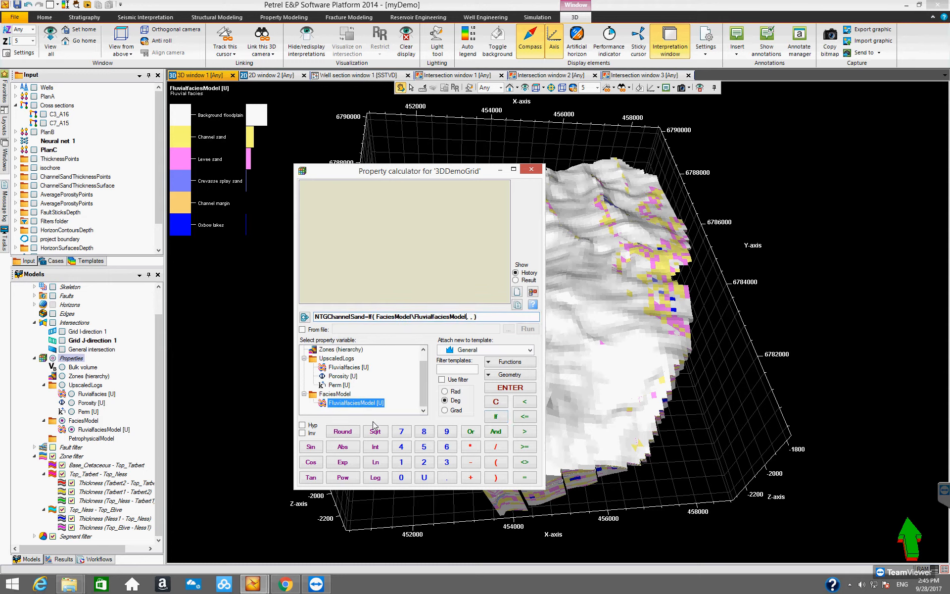
pyautogui.click(524, 477)
pyautogui.click(401, 461)
pyautogui.click(402, 462)
pyautogui.click(401, 477)
# - Attach the result to the Net pay template, run the calculation and close the calculator
pyautogui.click(530, 350)
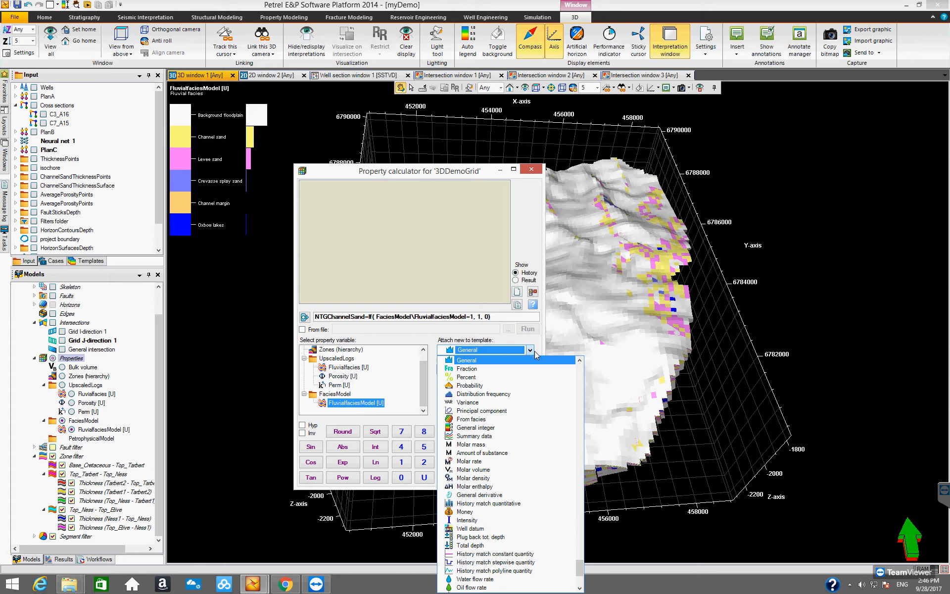
pyautogui.press('n')
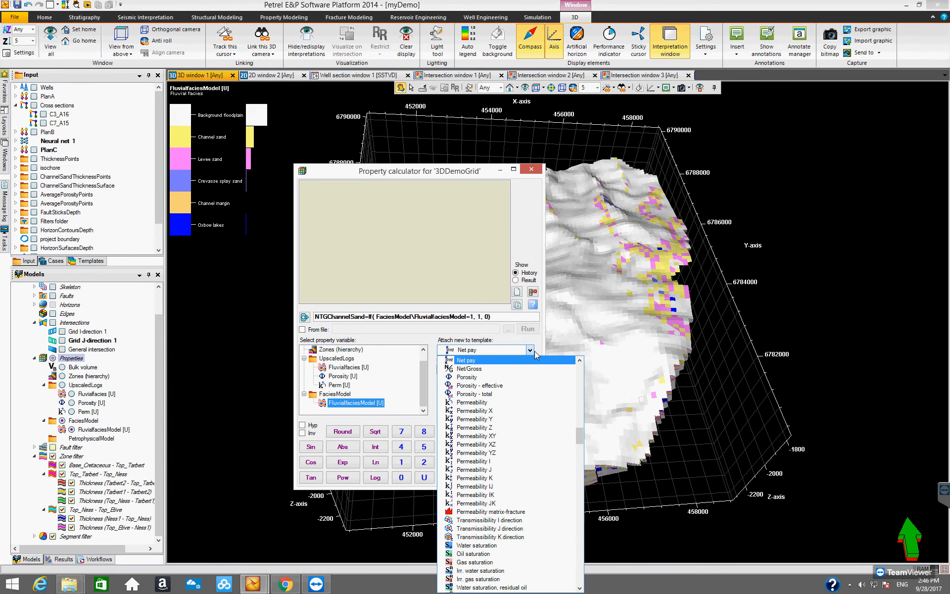
pyautogui.click(532, 365)
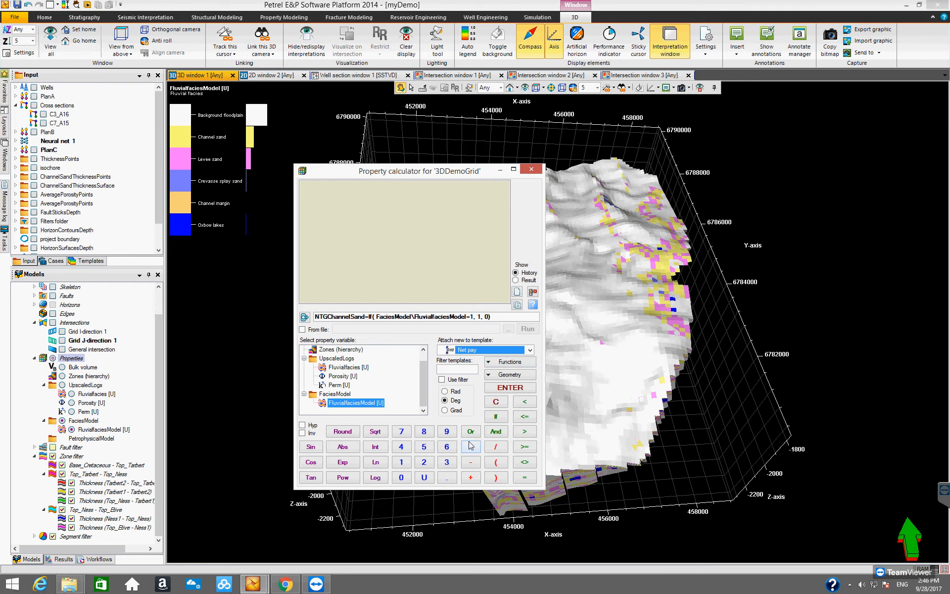
pyautogui.click(500, 390)
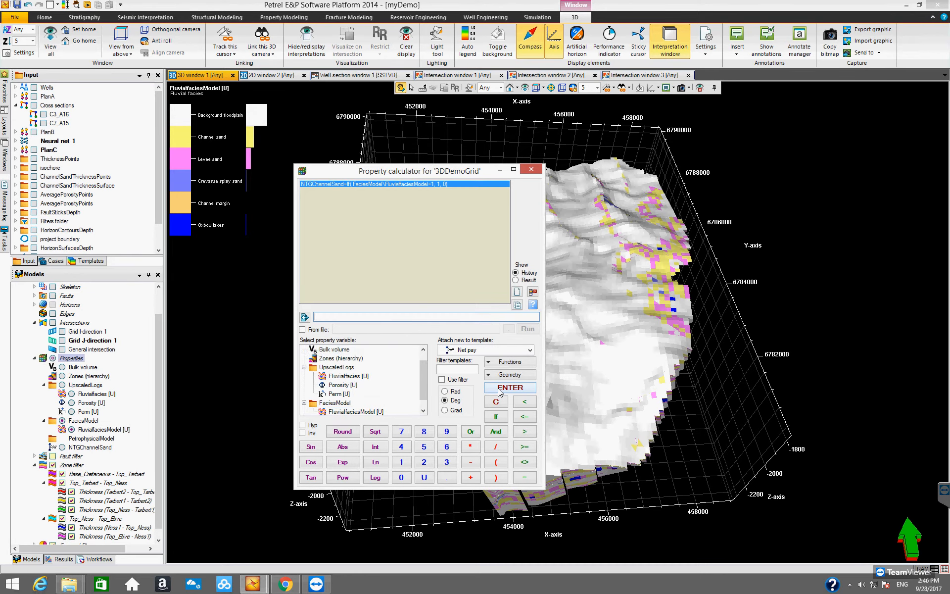
pyautogui.click(530, 168)
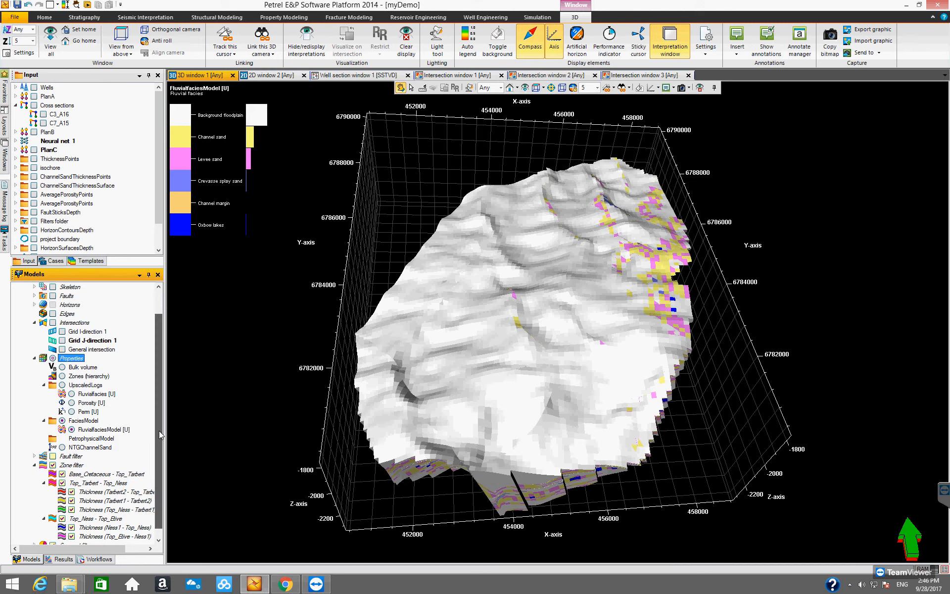
# - Display the new NTGChannelSand property in the 3D window and select it to open its grid property tools
pyautogui.moveTo(159, 436); pyautogui.dragTo(158, 458)
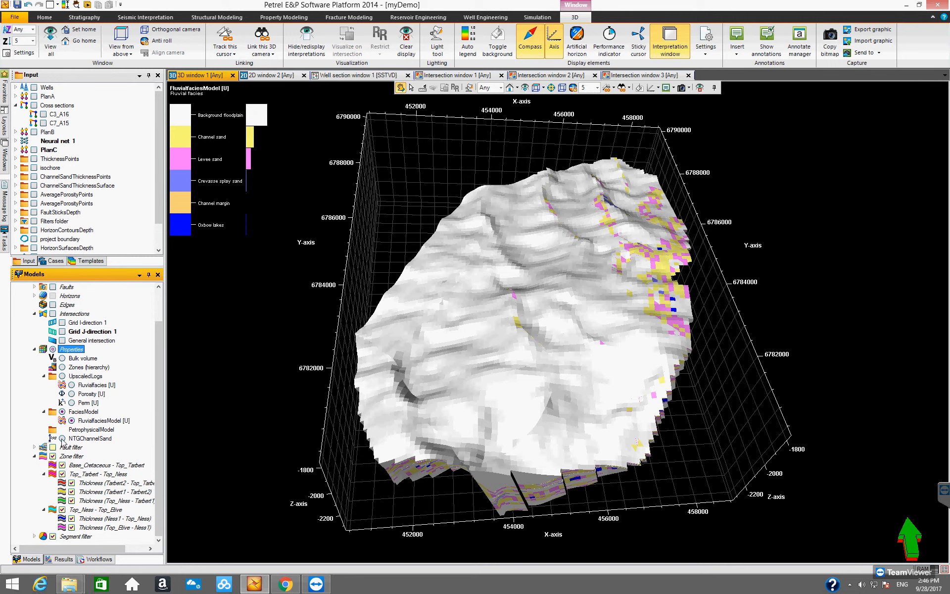
pyautogui.click(62, 438)
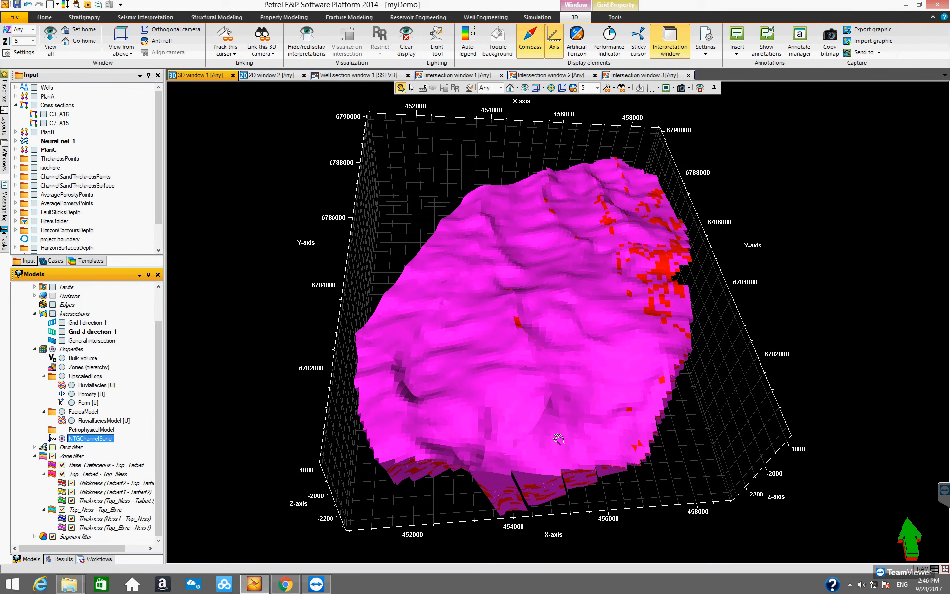
pyautogui.moveTo(554, 418); pyautogui.dragTo(292, 430)
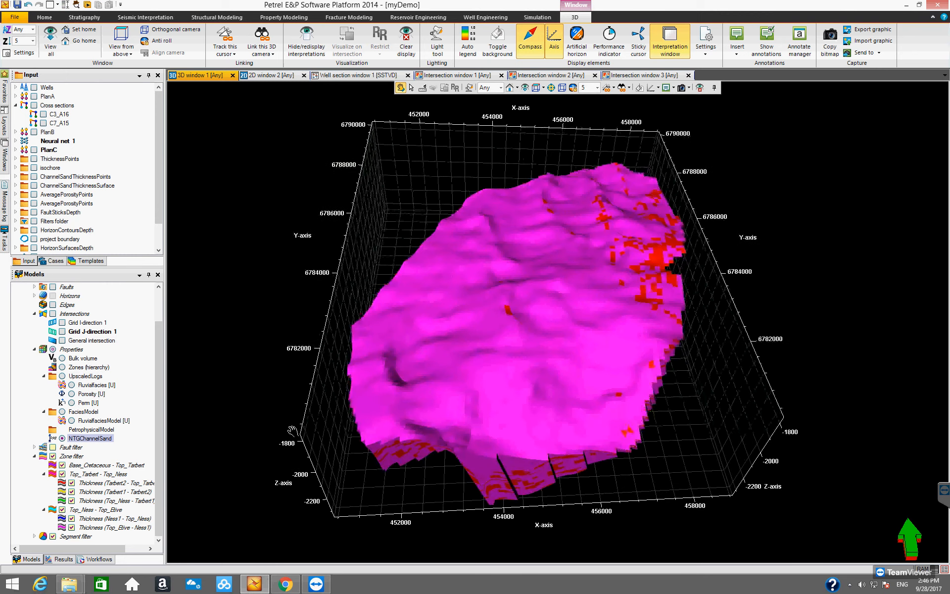
pyautogui.click(124, 437)
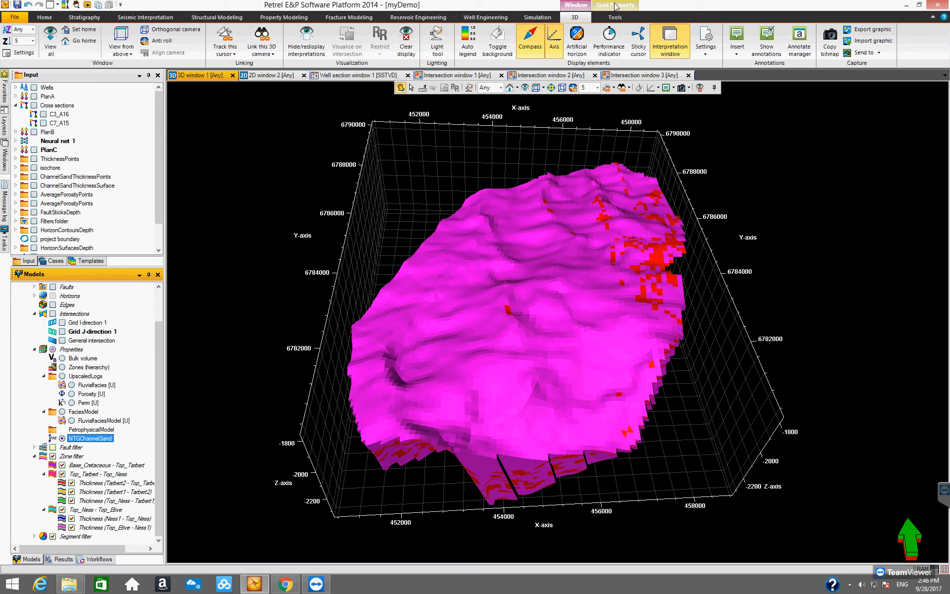
pyautogui.click(616, 6)
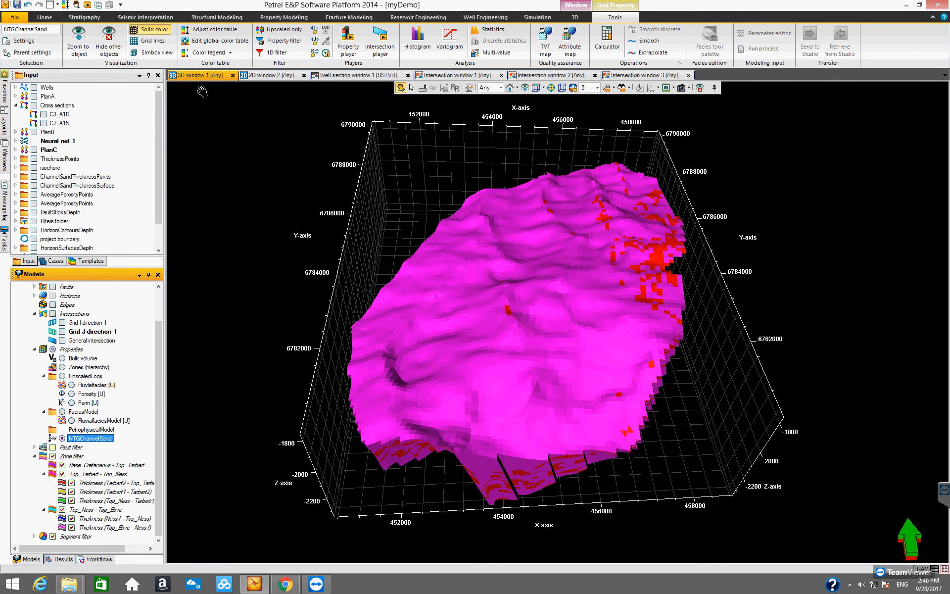
# - Adjust the NTGChannelSand color table to the data range and display its color legend in the 3D window
pyautogui.click(214, 29)
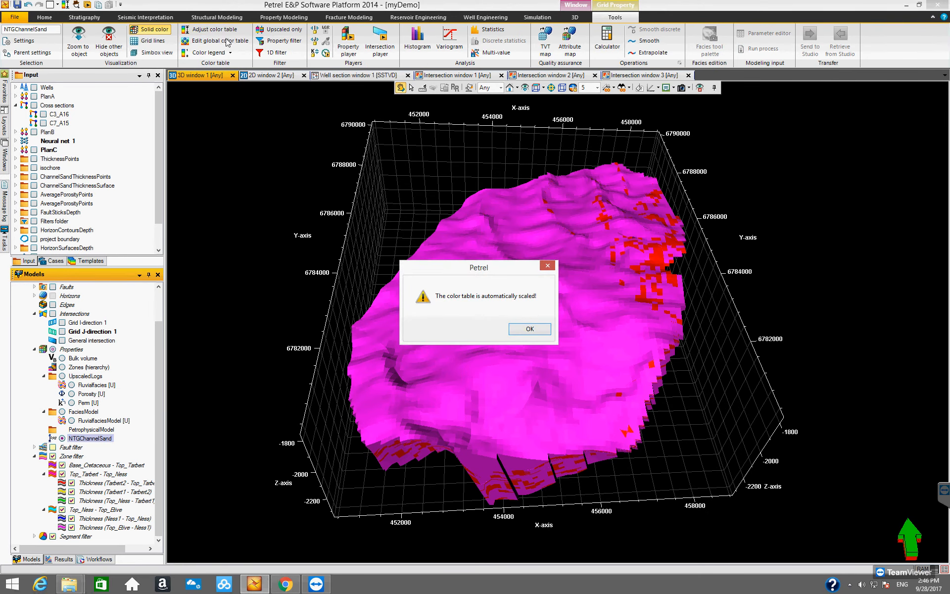
pyautogui.click(529, 329)
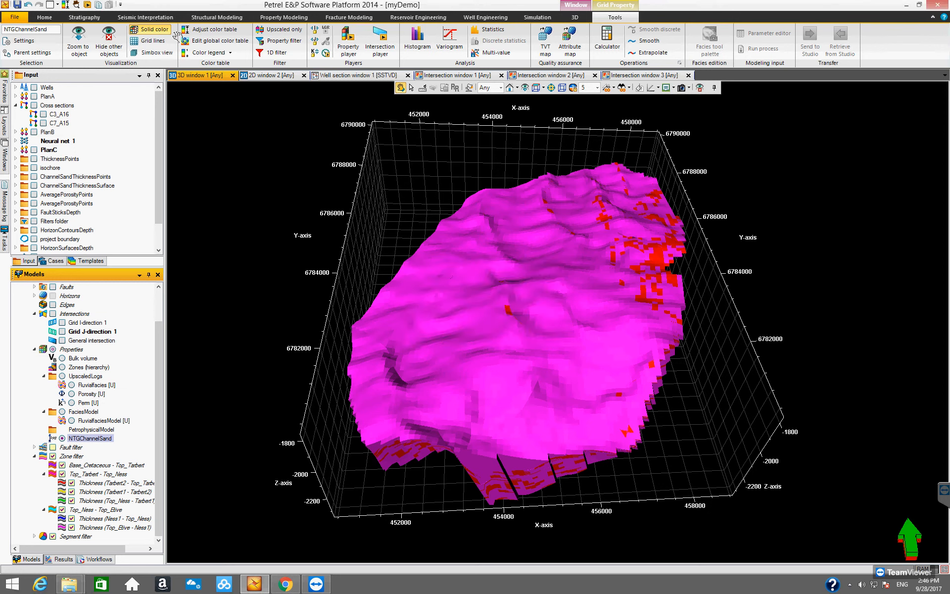
pyautogui.click(207, 53)
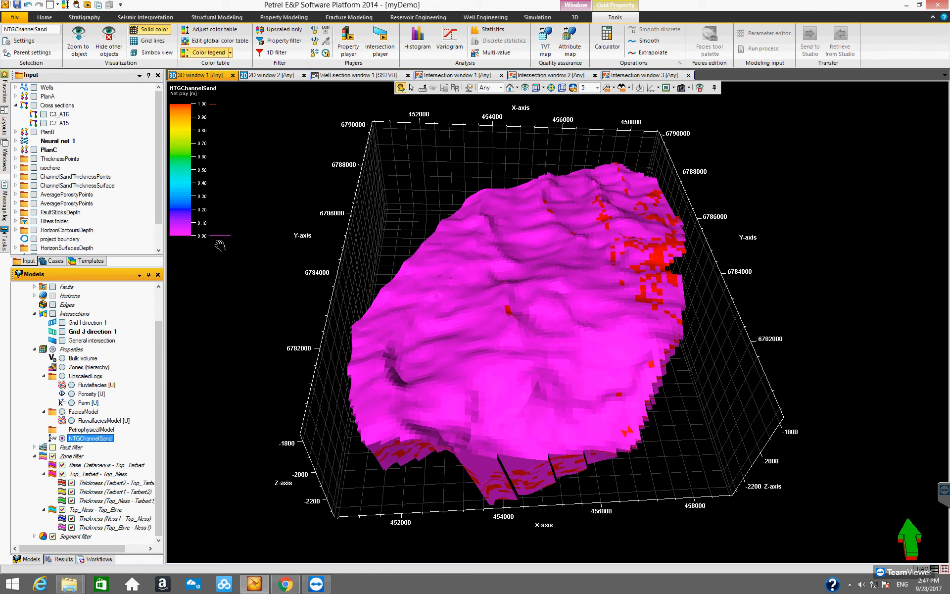
# - Edit the global color table of NTGChannelSand, setting the minimum color to blue, and apply it
pyautogui.moveTo(474, 345); pyautogui.dragTo(461, 426)
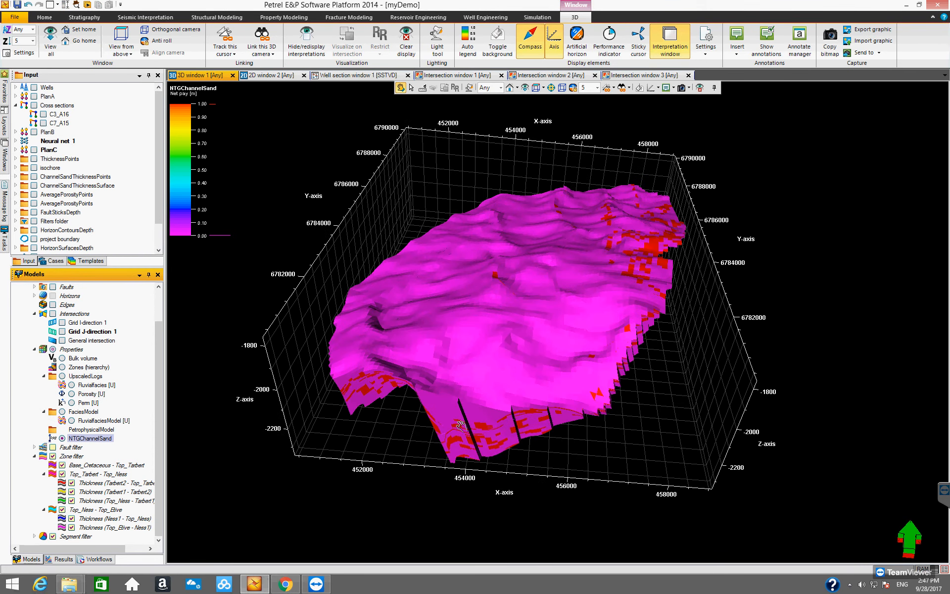
pyautogui.click(91, 439)
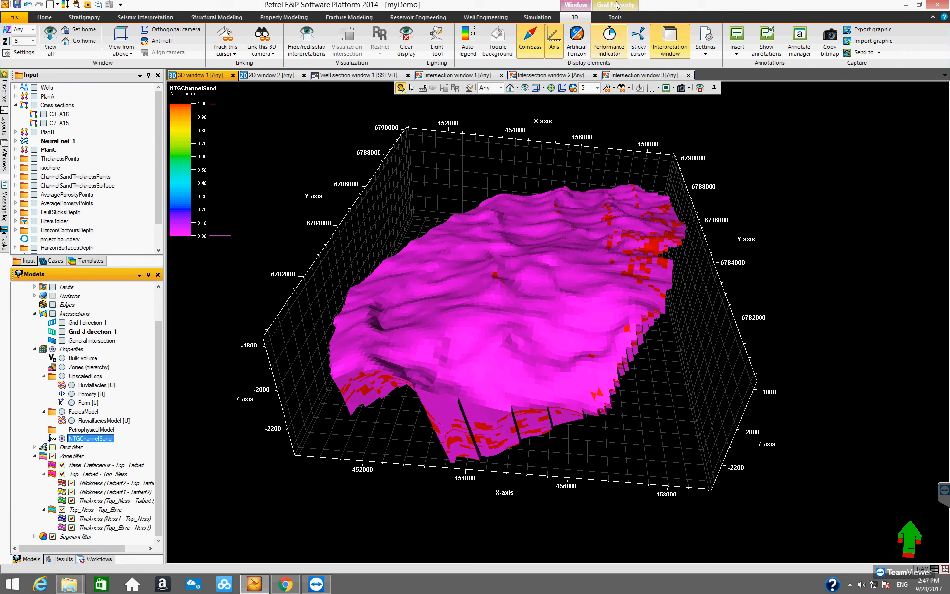
pyautogui.click(615, 17)
pyautogui.click(216, 42)
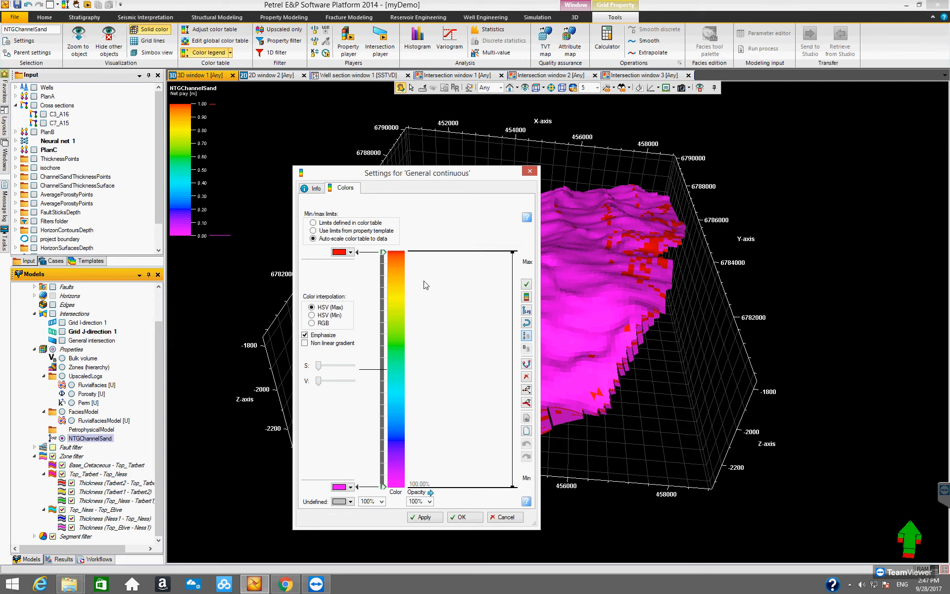
pyautogui.click(350, 487)
pyautogui.click(338, 410)
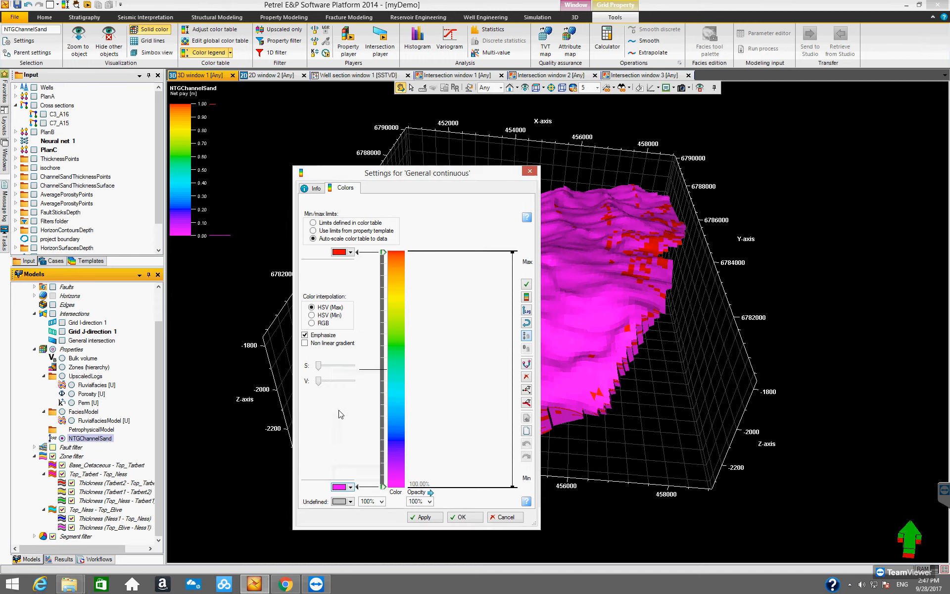
pyautogui.click(437, 517)
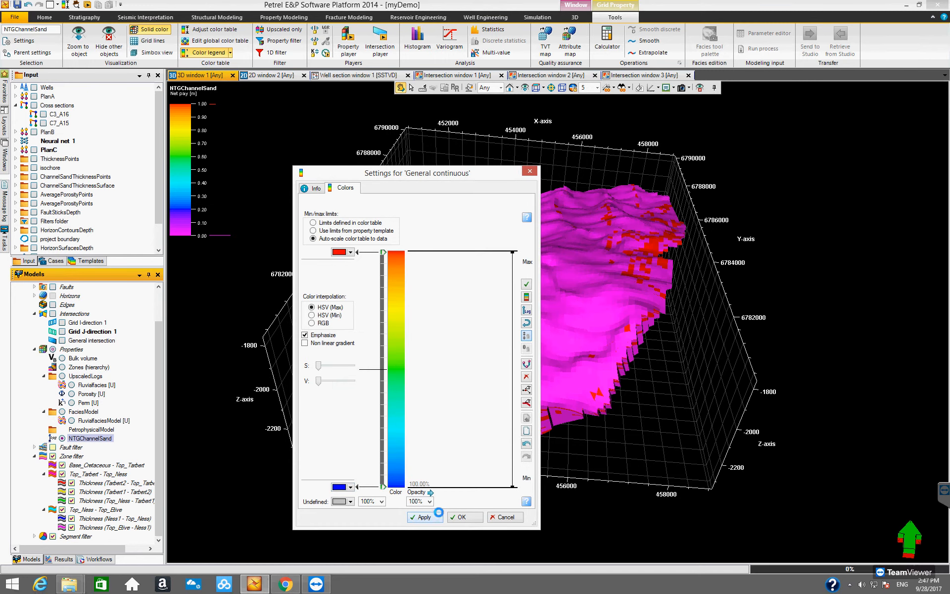
pyautogui.moveTo(467, 181); pyautogui.dragTo(818, 176)
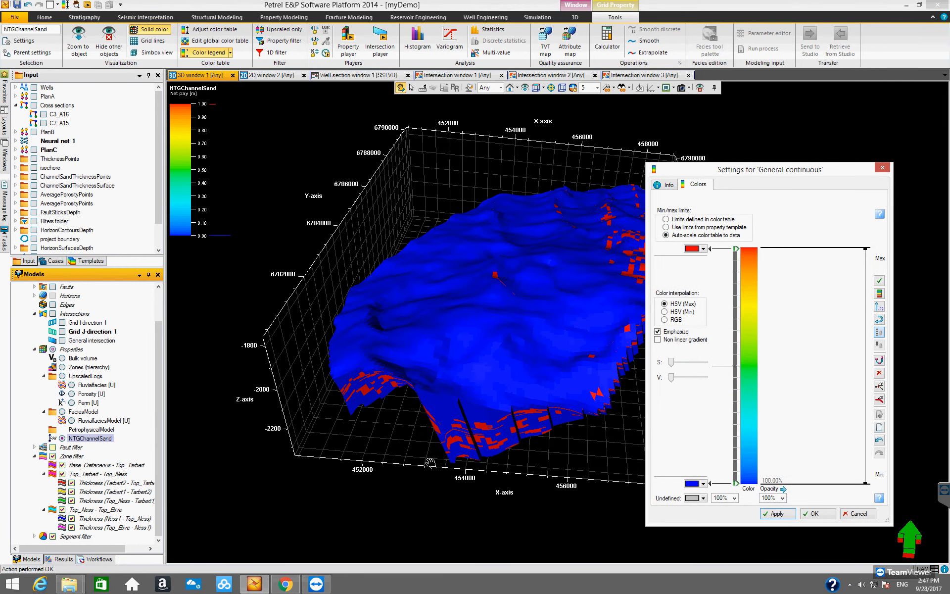
pyautogui.click(825, 513)
# - Orbit the 3D view to inspect the distribution of channel sand in the NTGChannelSand property
pyautogui.moveTo(487, 339); pyautogui.dragTo(477, 396)
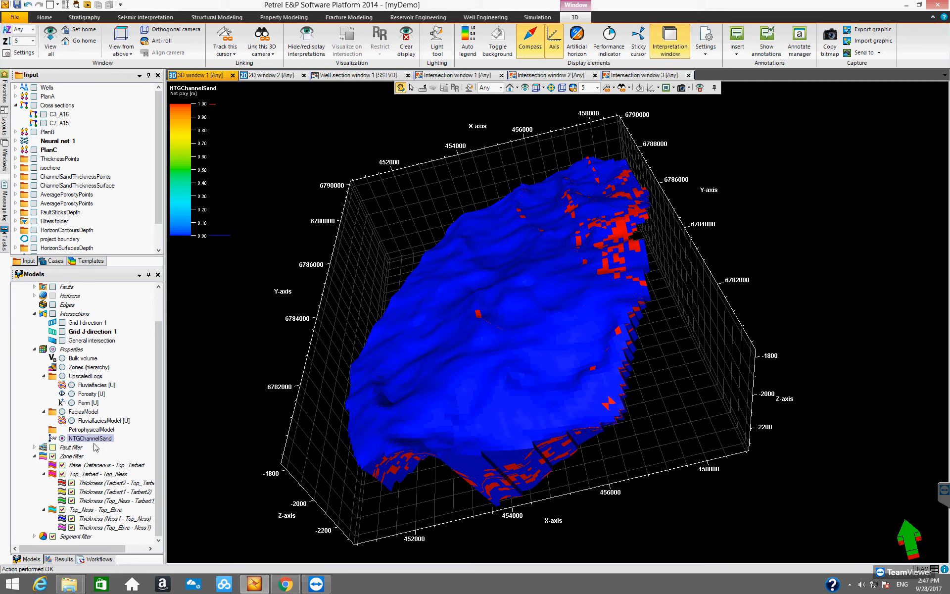
pyautogui.moveTo(491, 385); pyautogui.dragTo(495, 341)
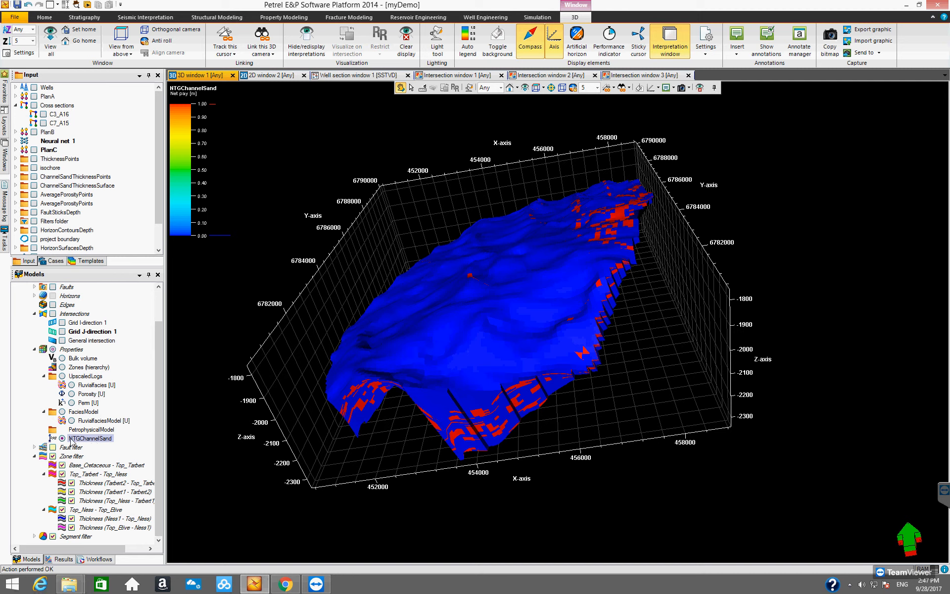
pyautogui.moveTo(470, 303); pyautogui.dragTo(566, 302)
pyautogui.moveTo(455, 412); pyautogui.dragTo(366, 329)
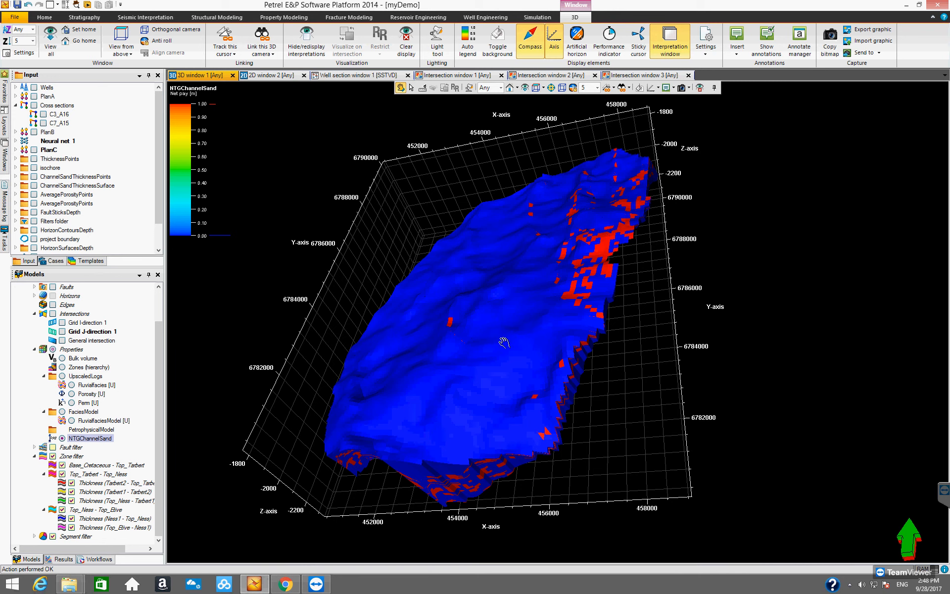
pyautogui.moveTo(503, 366); pyautogui.dragTo(228, 413)
pyautogui.moveTo(159, 411); pyautogui.dragTo(160, 430)
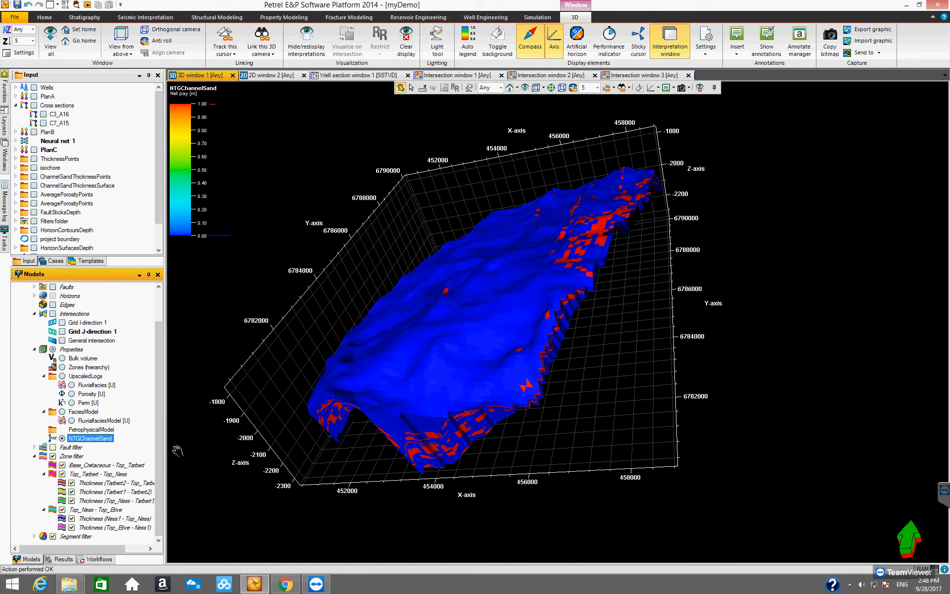
pyautogui.moveTo(159, 445); pyautogui.dragTo(156, 454)
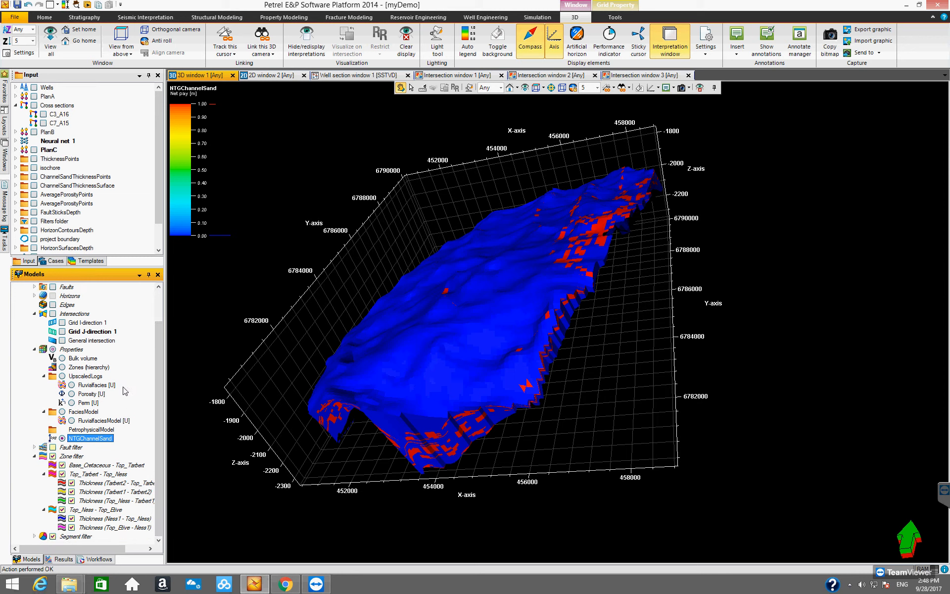
# - Open the settings of the NTGChannelSand property and go to its operations
pyautogui.rightClick(94, 441)
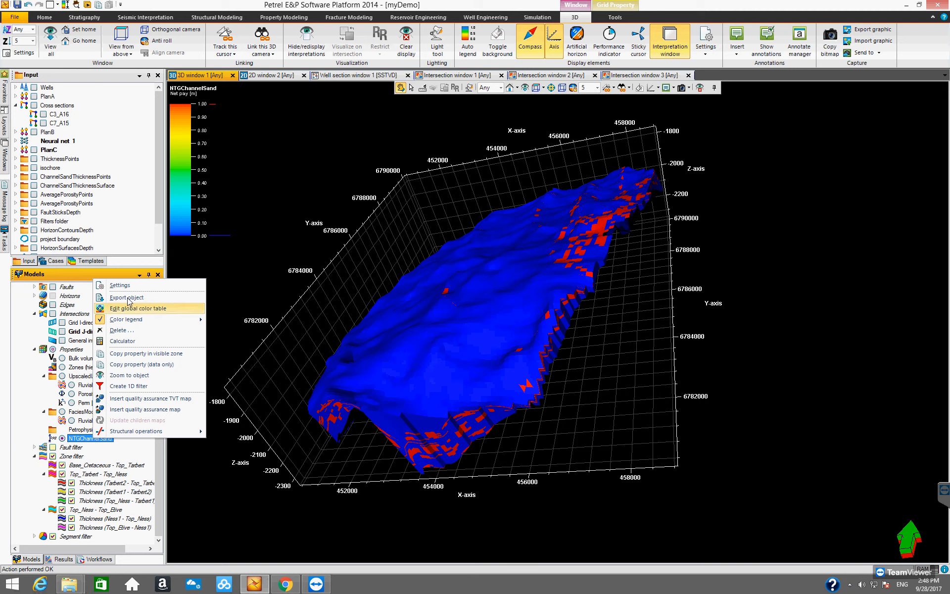
pyautogui.click(119, 285)
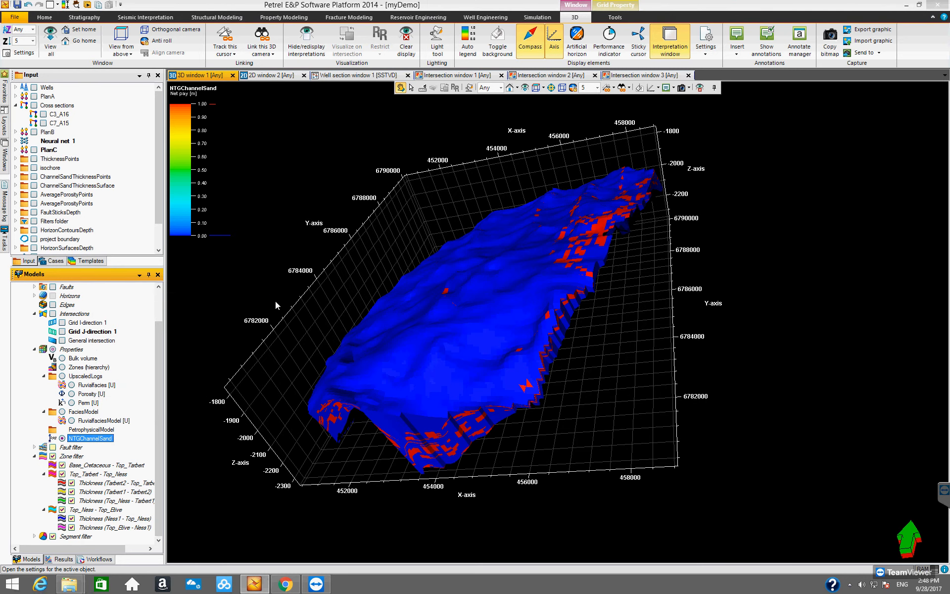
pyautogui.moveTo(301, 98); pyautogui.dragTo(405, 142)
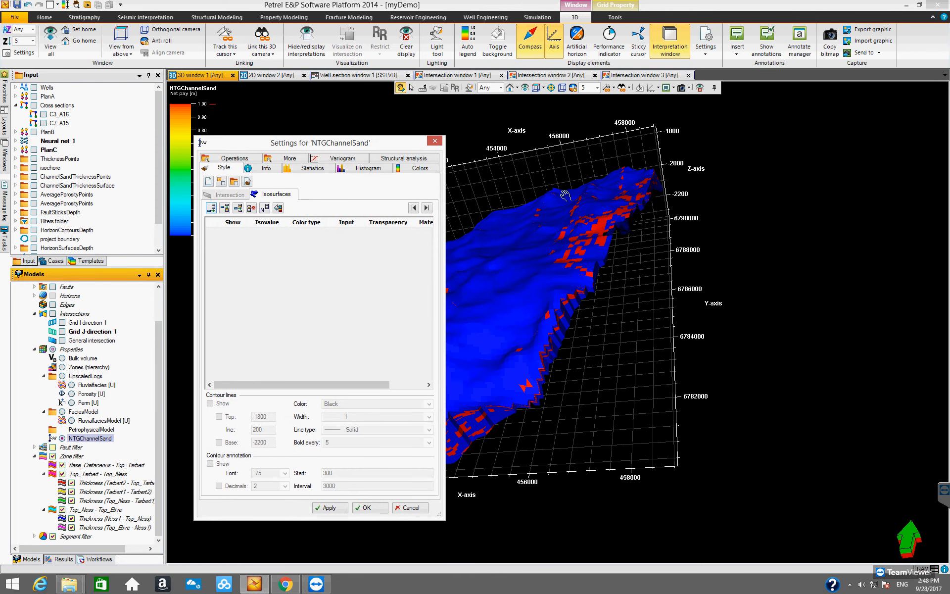
pyautogui.moveTo(441, 316); pyautogui.dragTo(532, 324)
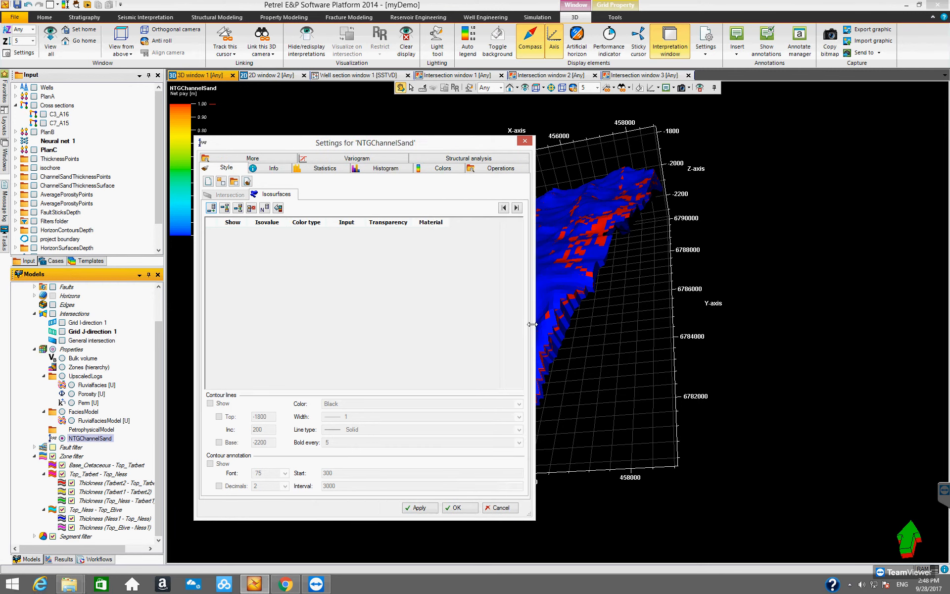
pyautogui.moveTo(417, 145); pyautogui.dragTo(532, 142)
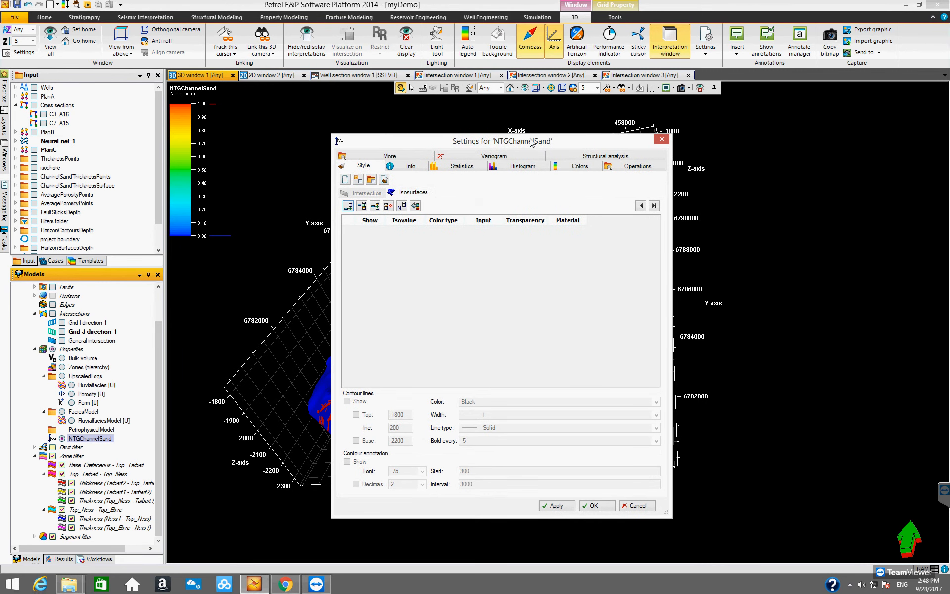
pyautogui.moveTo(531, 142); pyautogui.dragTo(527, 145)
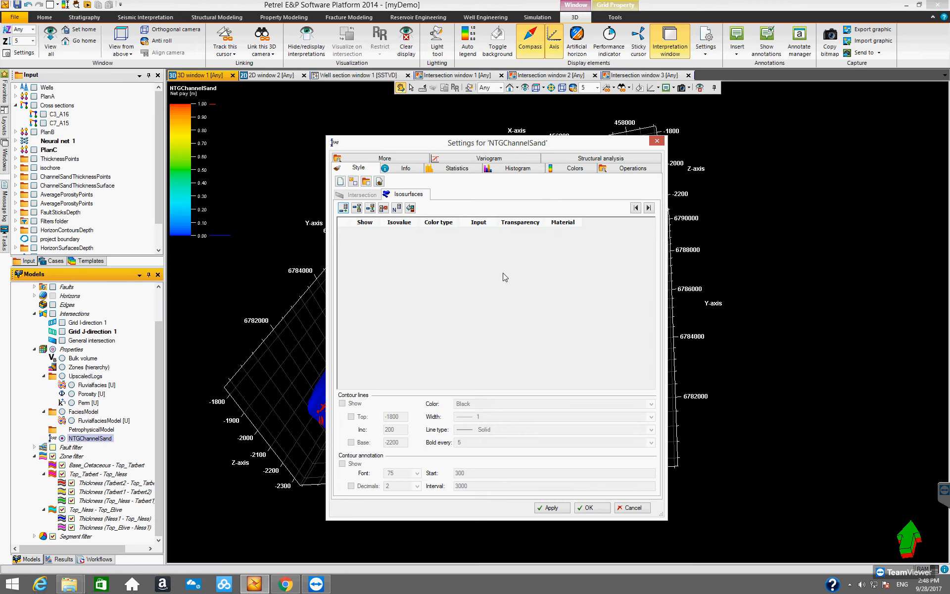
pyautogui.click(620, 169)
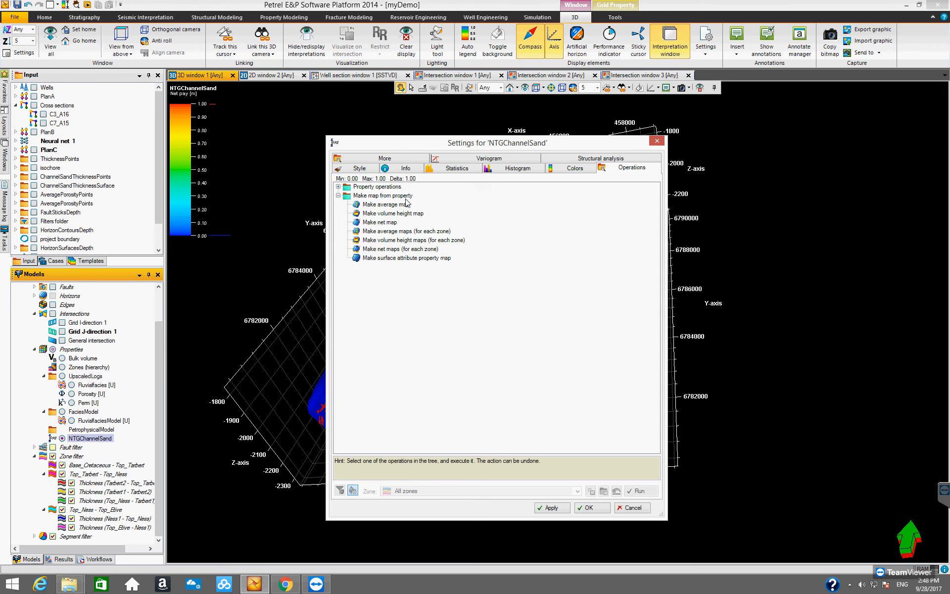
# - Run the Make net maps (for each zone) operation on NTGChannelSand and close the settings
pyautogui.click(339, 196)
pyautogui.click(338, 196)
pyautogui.click(390, 251)
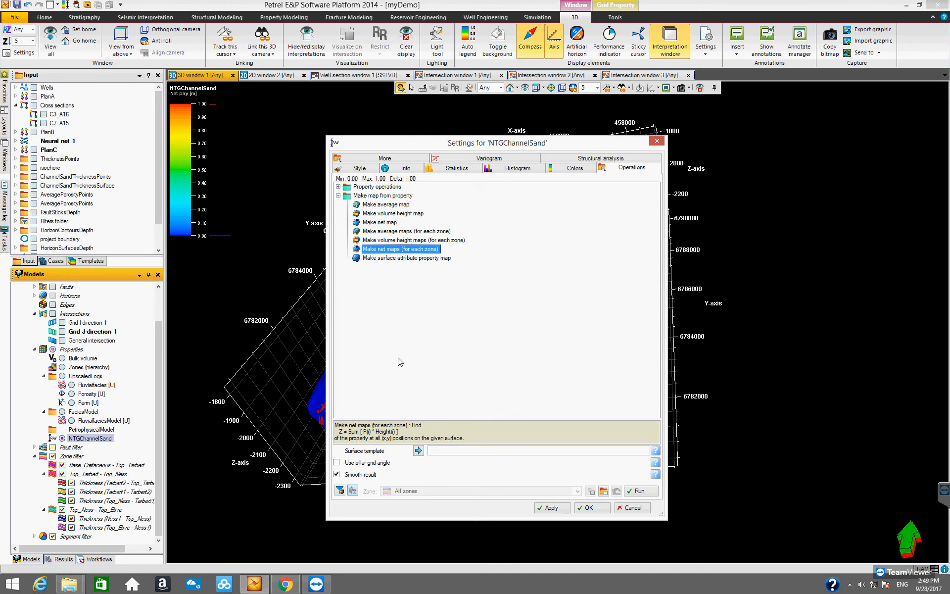
pyautogui.moveTo(363, 438)
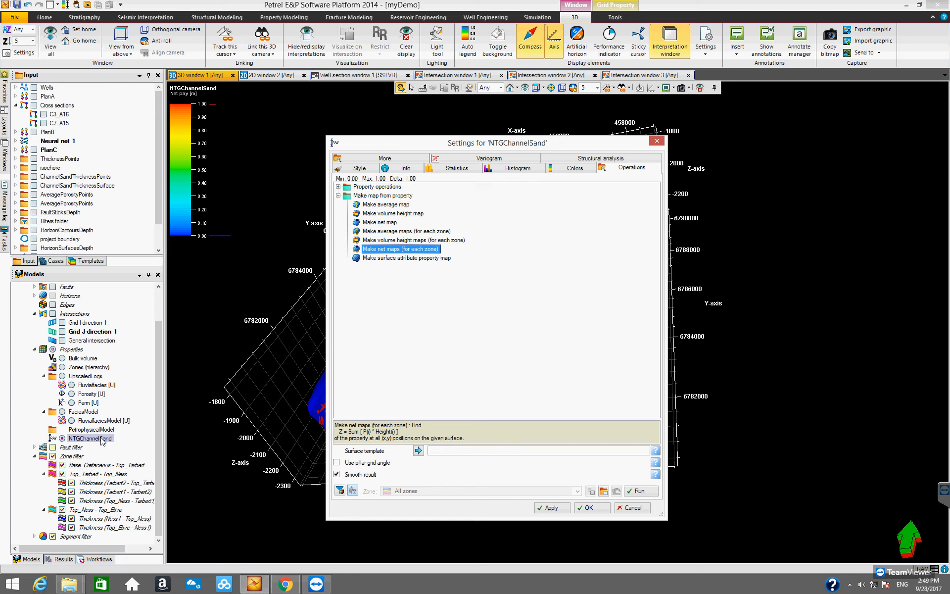
pyautogui.moveTo(379, 149); pyautogui.dragTo(605, 159)
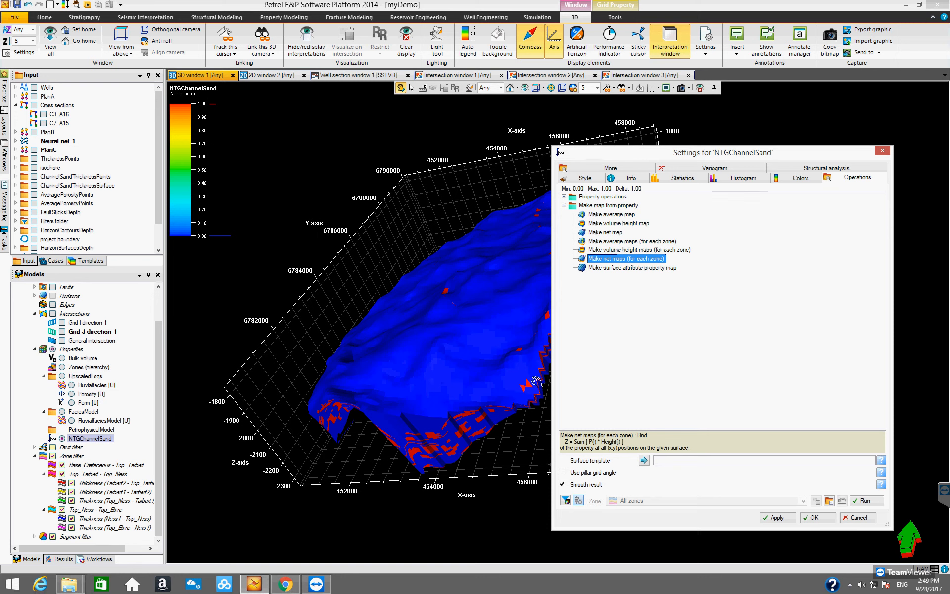
pyautogui.moveTo(627, 159); pyautogui.dragTo(508, 155)
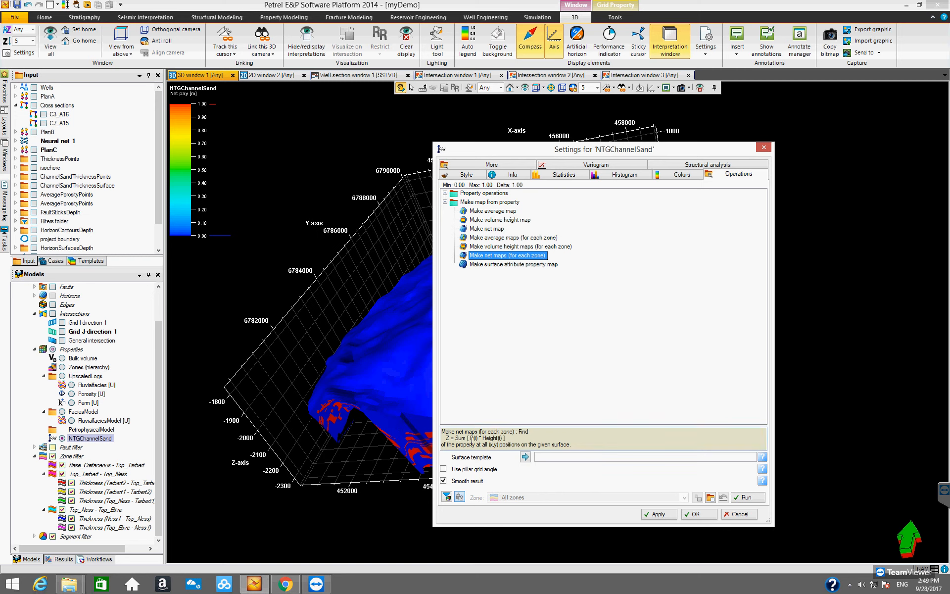
pyautogui.moveTo(479, 439)
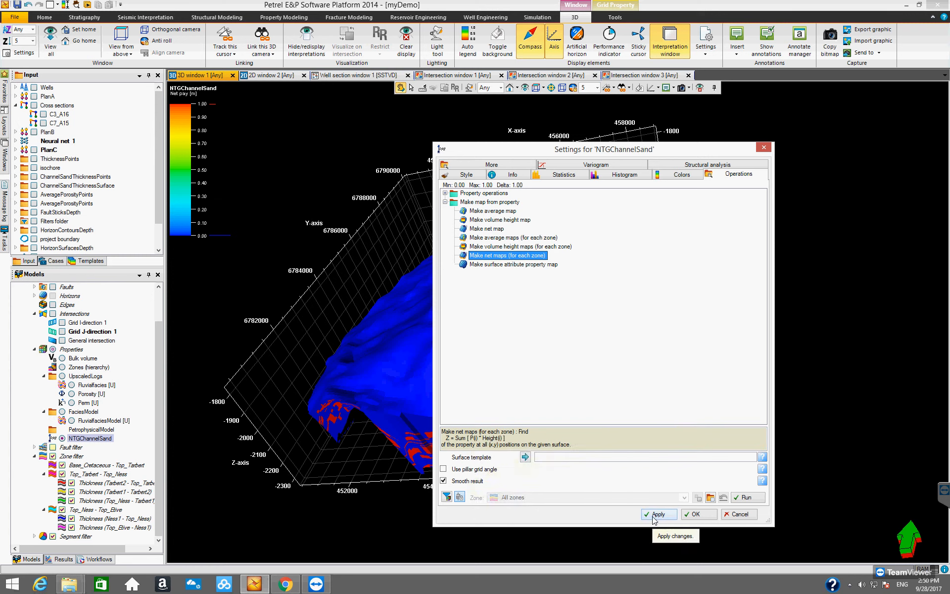
pyautogui.click(747, 497)
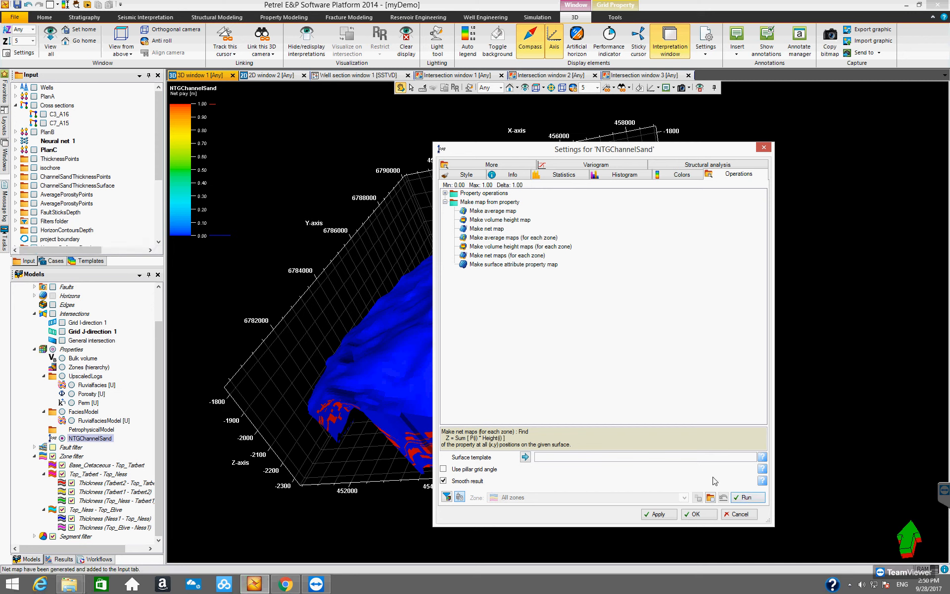
pyautogui.click(696, 515)
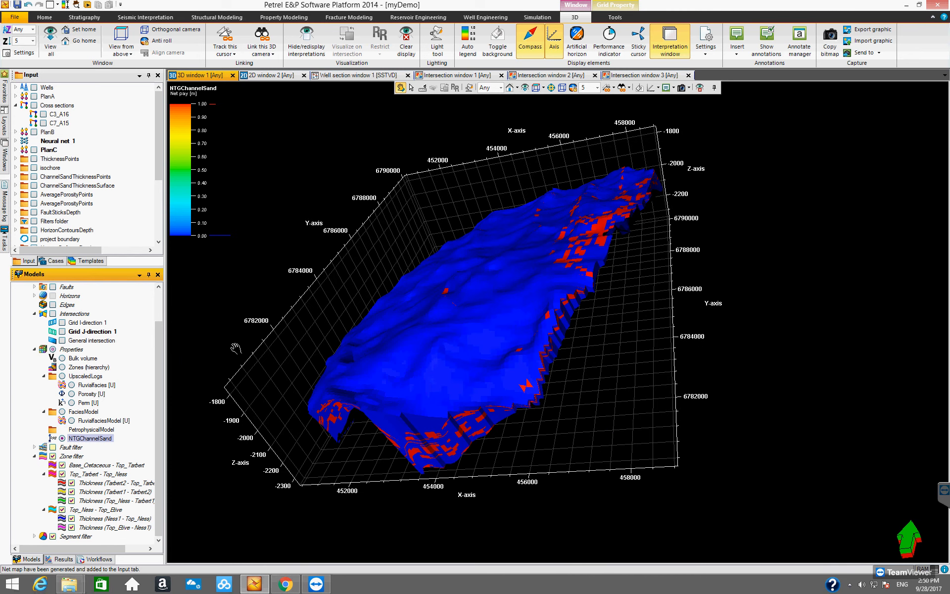
# - Display the first Thickness zone net map for NTGChannelSand from the Net maps for NTGChannelSand folder in the 2D window
pyautogui.moveTo(113, 266); pyautogui.dragTo(113, 348)
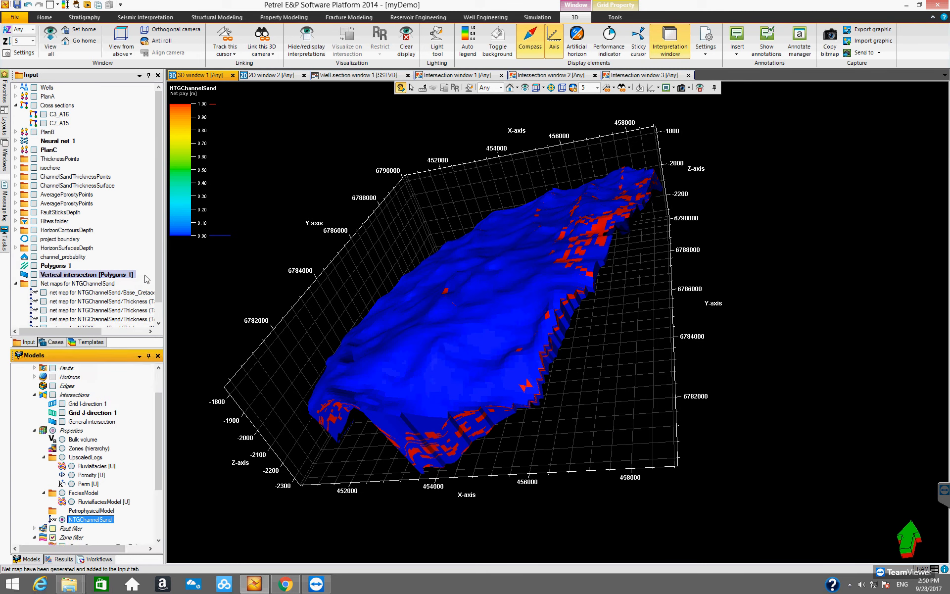
pyautogui.click(87, 274)
pyautogui.scroll(-1, 74, 273)
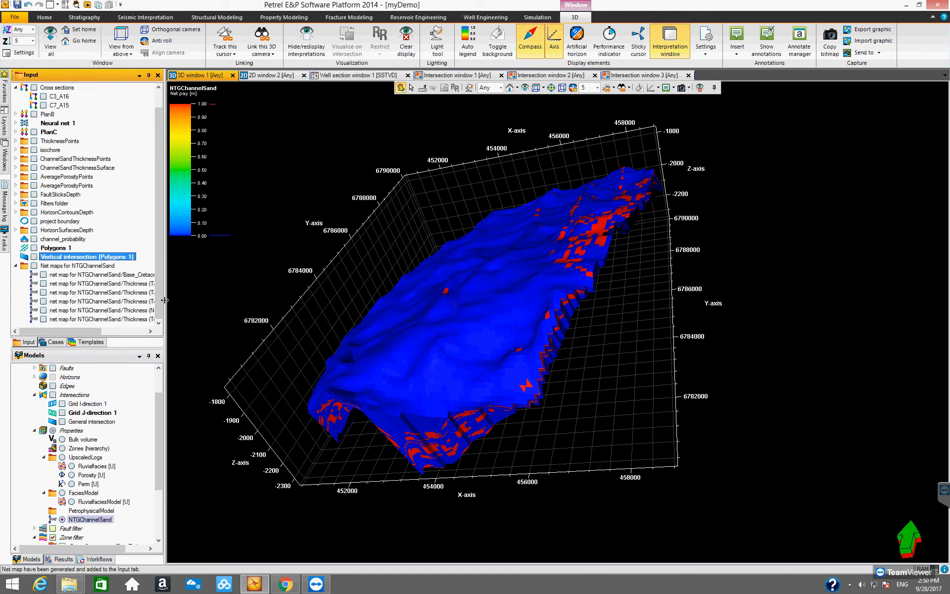
pyautogui.moveTo(99, 331); pyautogui.dragTo(79, 326)
pyautogui.click(272, 75)
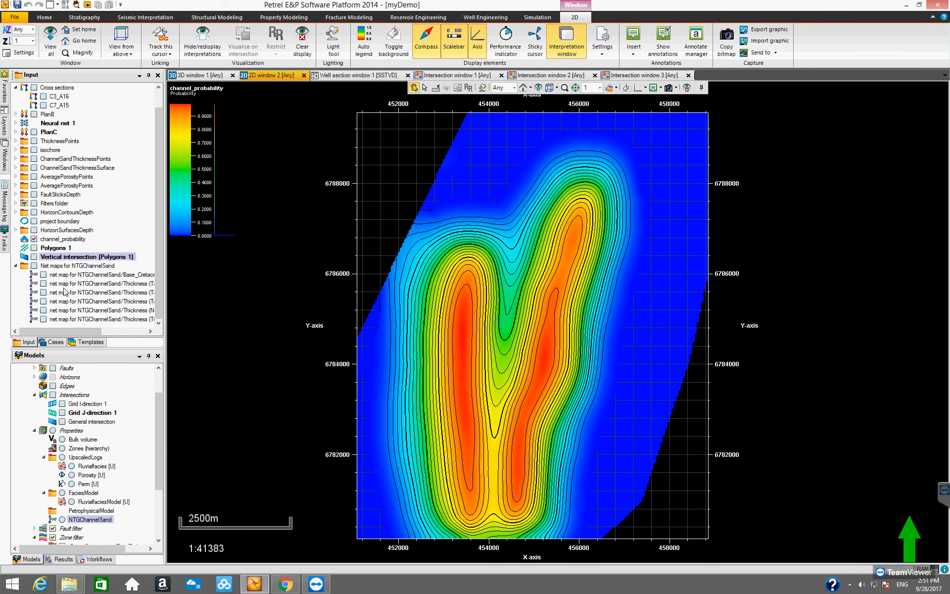
pyautogui.click(43, 284)
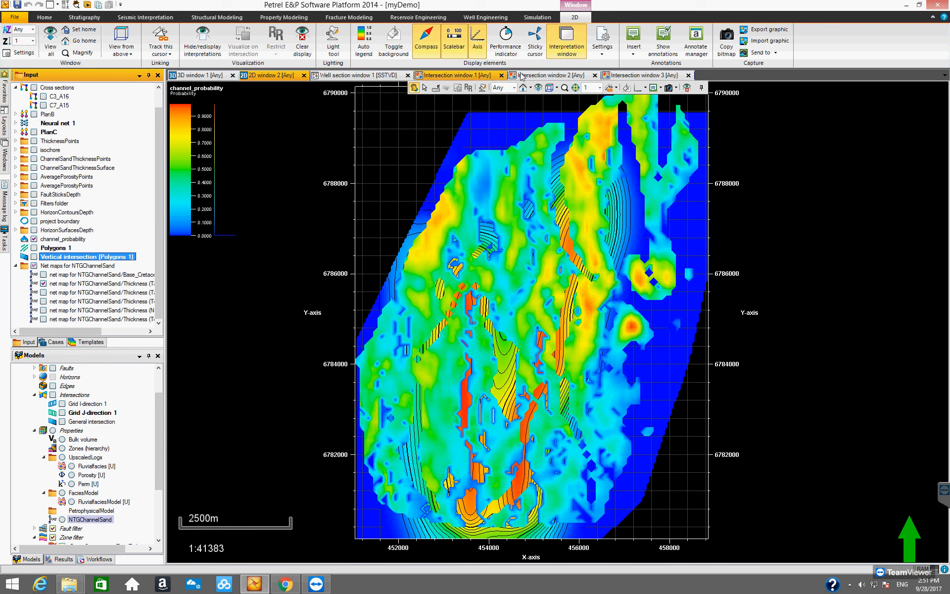
# - Hide channel_probability in the 2D window and select the displayed NTGChannelSand net map
pyautogui.click(538, 88)
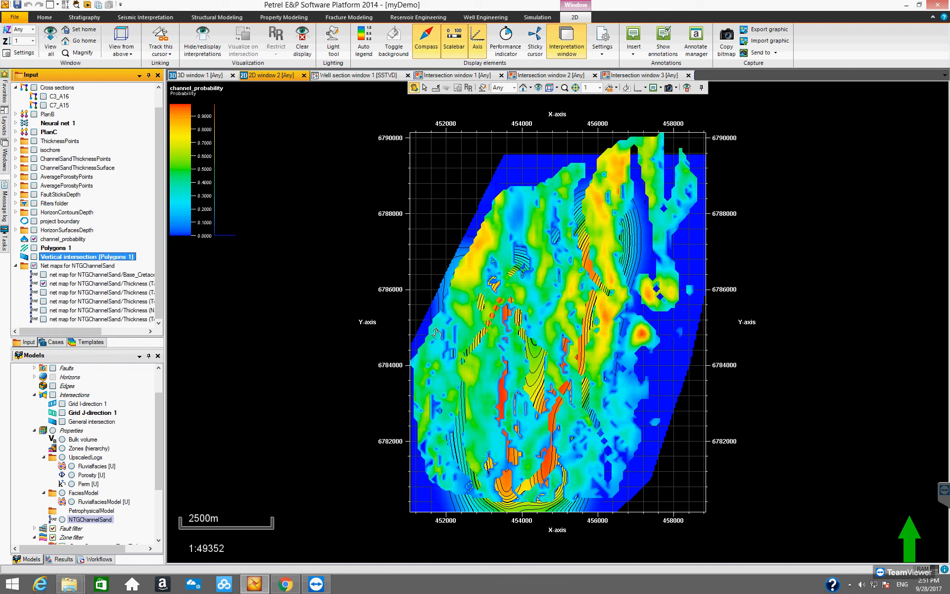
pyautogui.click(35, 242)
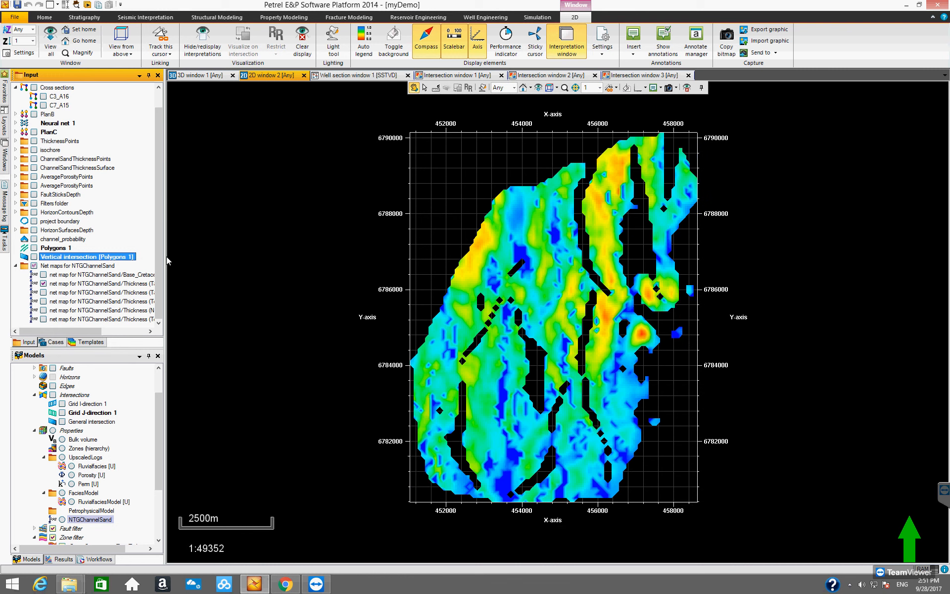
pyautogui.click(105, 284)
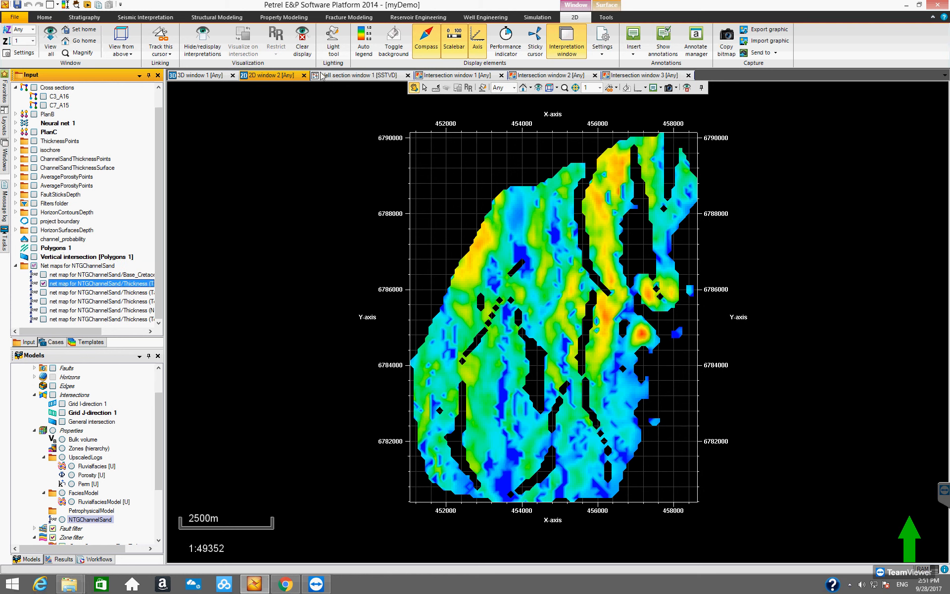
# - Adjust the color table of the displayed Tarbert2 - Top_Tarbert net map and show its color legend
pyautogui.click(606, 17)
pyautogui.click(166, 29)
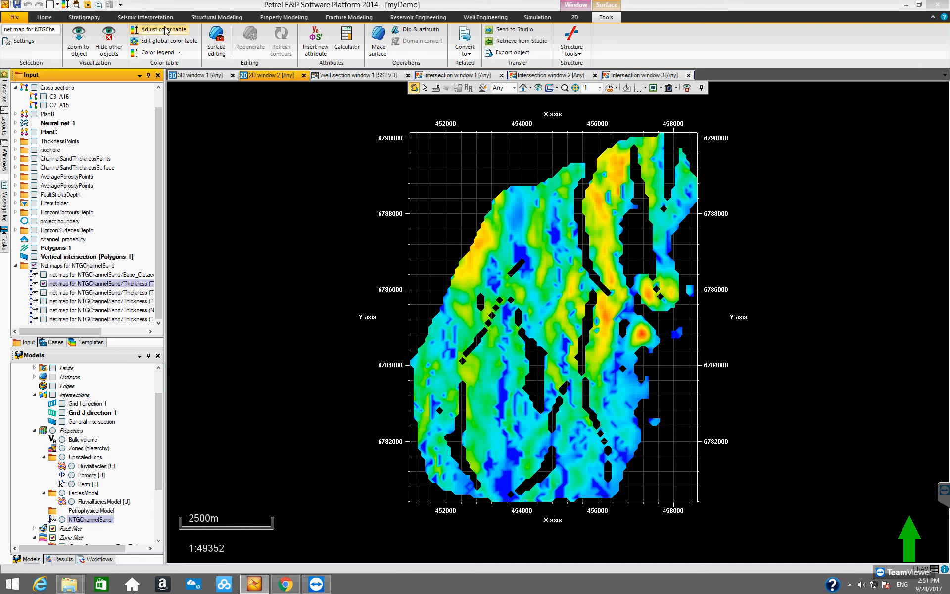
pyautogui.press('Return')
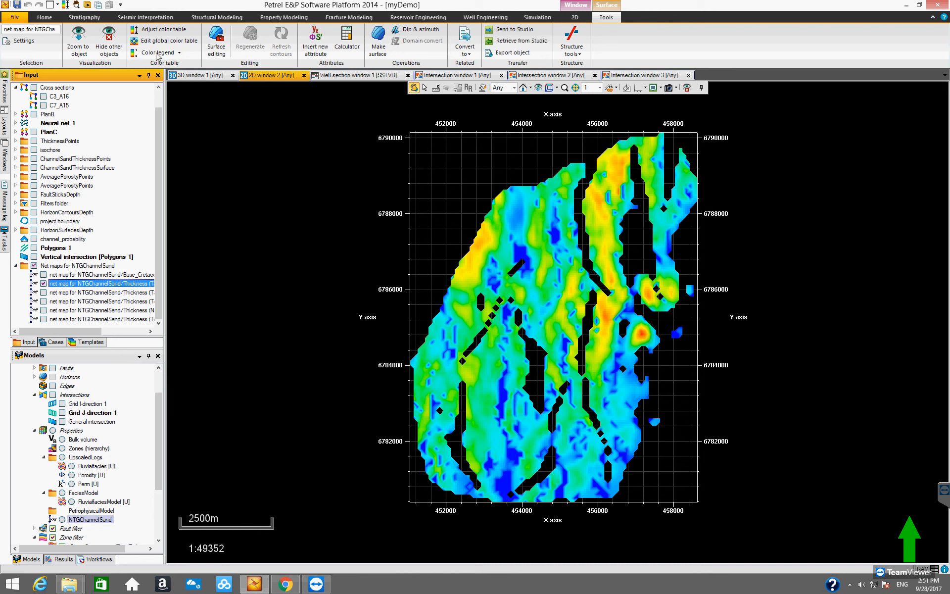
pyautogui.click(146, 52)
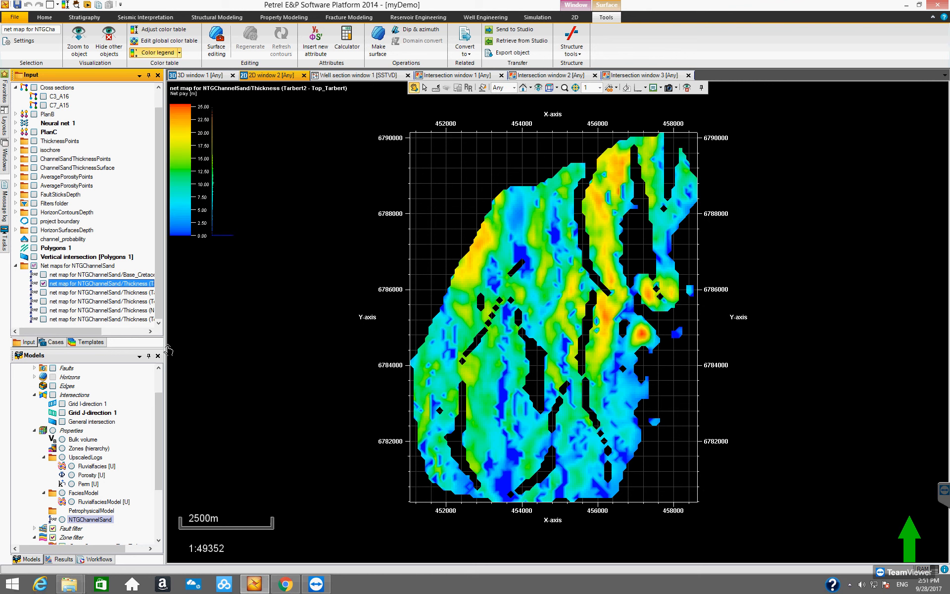
# - Switch the 2D display to the Tarbert1 - Tarbert2 net map, showing its color legend and adjusting its color table
pyautogui.moveTo(181, 344); pyautogui.dragTo(209, 344)
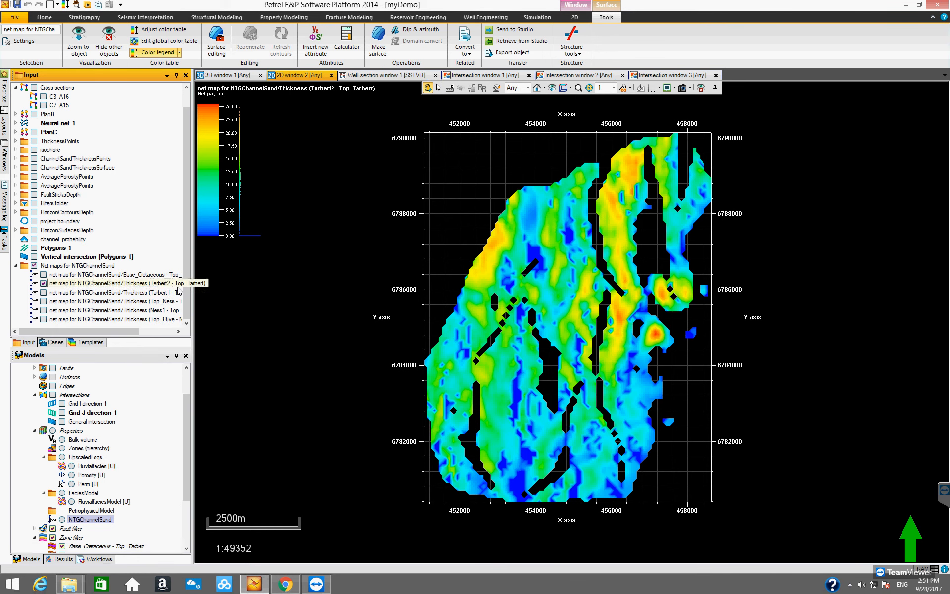
pyautogui.click(176, 284)
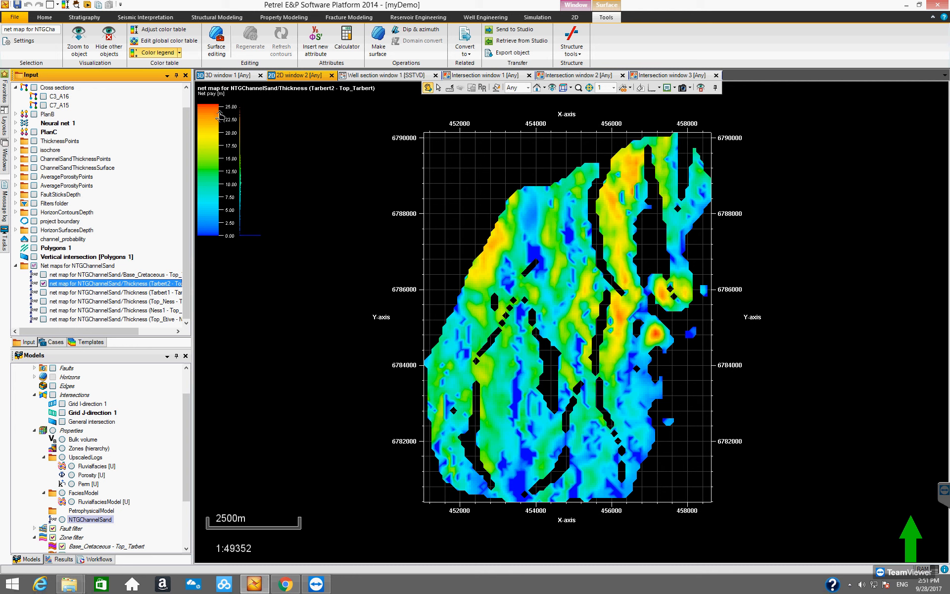
pyautogui.click(60, 295)
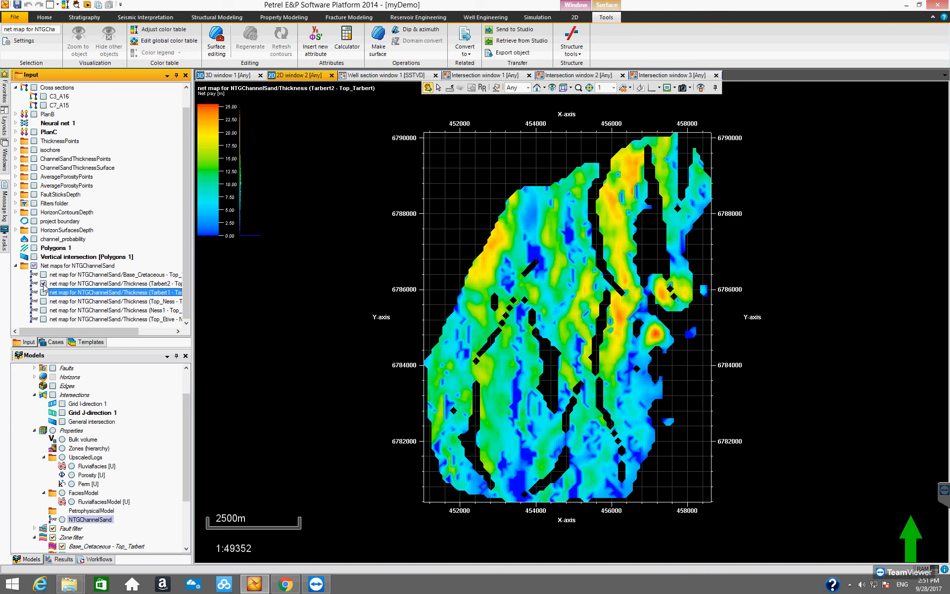
pyautogui.click(43, 284)
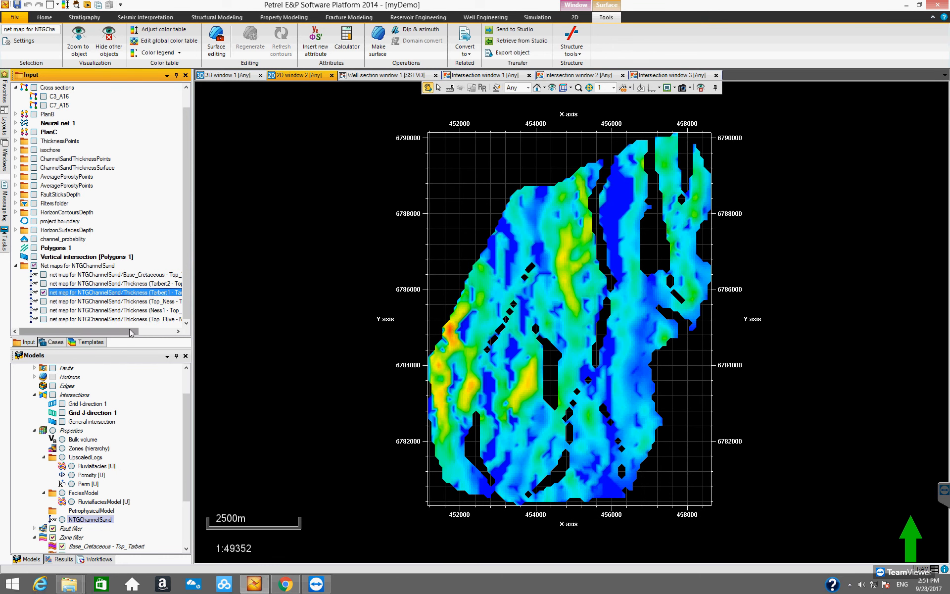
pyautogui.click(176, 333)
pyautogui.moveTo(168, 333); pyautogui.dragTo(133, 332)
pyautogui.click(157, 53)
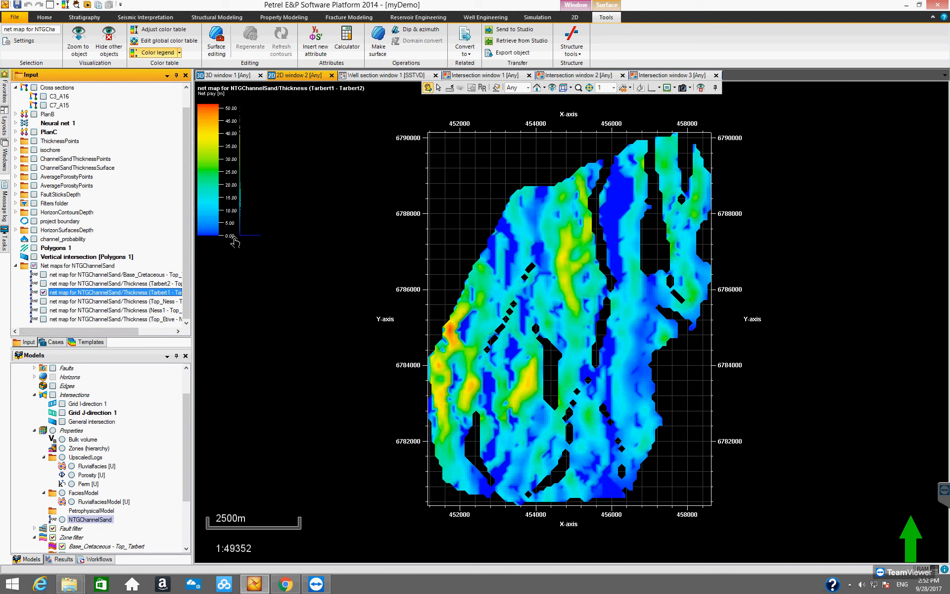
pyautogui.click(159, 30)
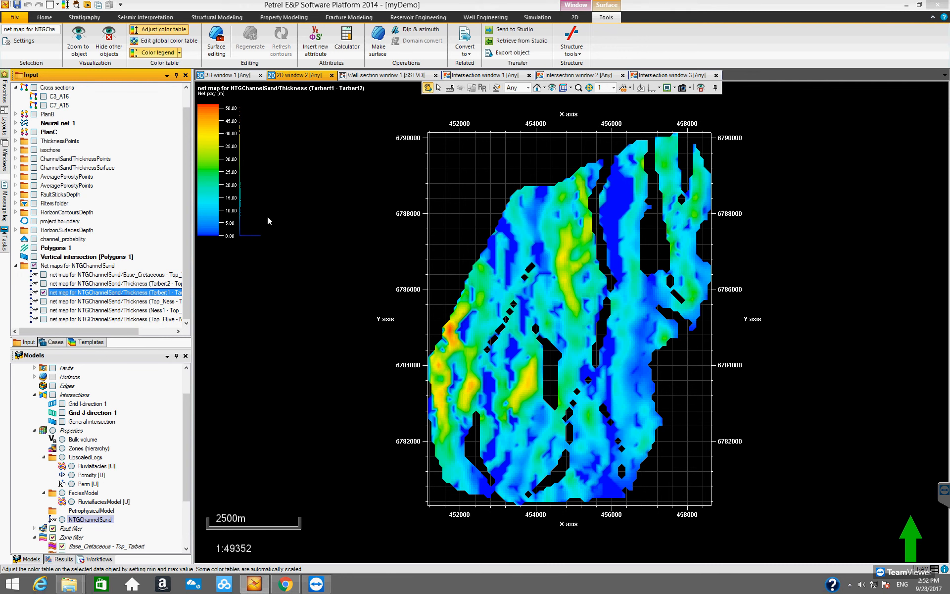
pyautogui.click(406, 356)
pyautogui.click(531, 331)
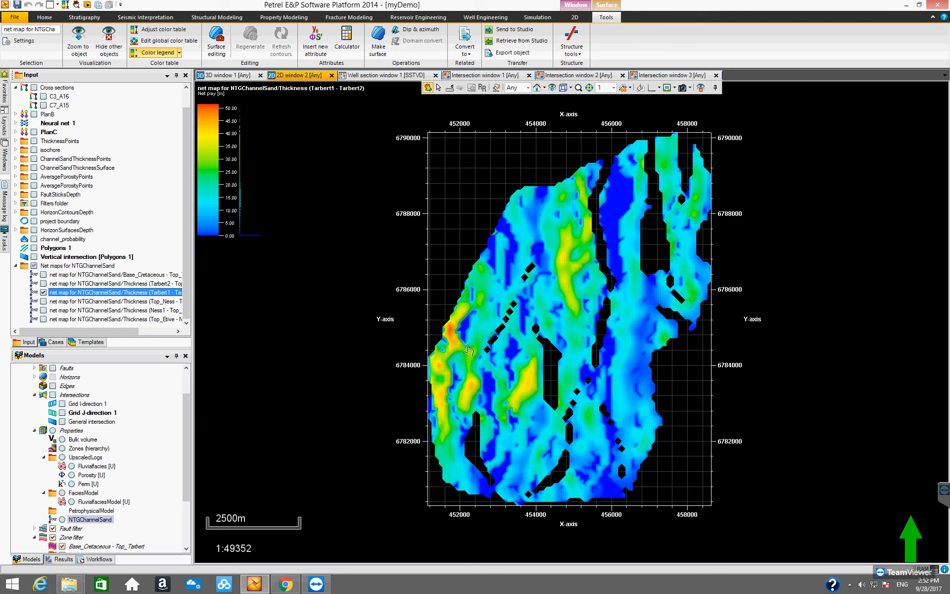
# - Display the Top_Ness - Tarbert1 net map alone in the 2D window with its color legend
pyautogui.click(55, 292)
pyautogui.click(44, 292)
pyautogui.click(65, 301)
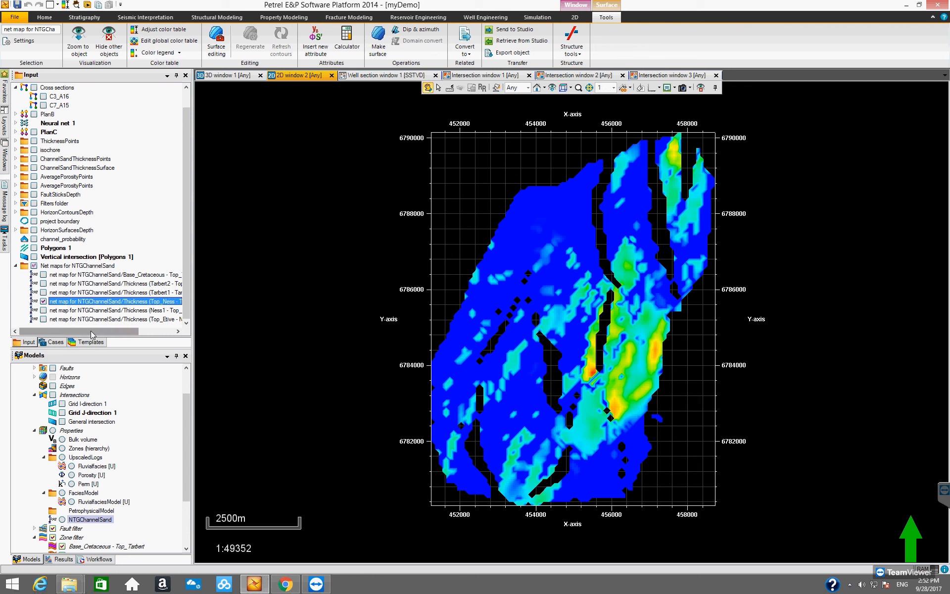
pyautogui.moveTo(101, 335); pyautogui.dragTo(63, 332)
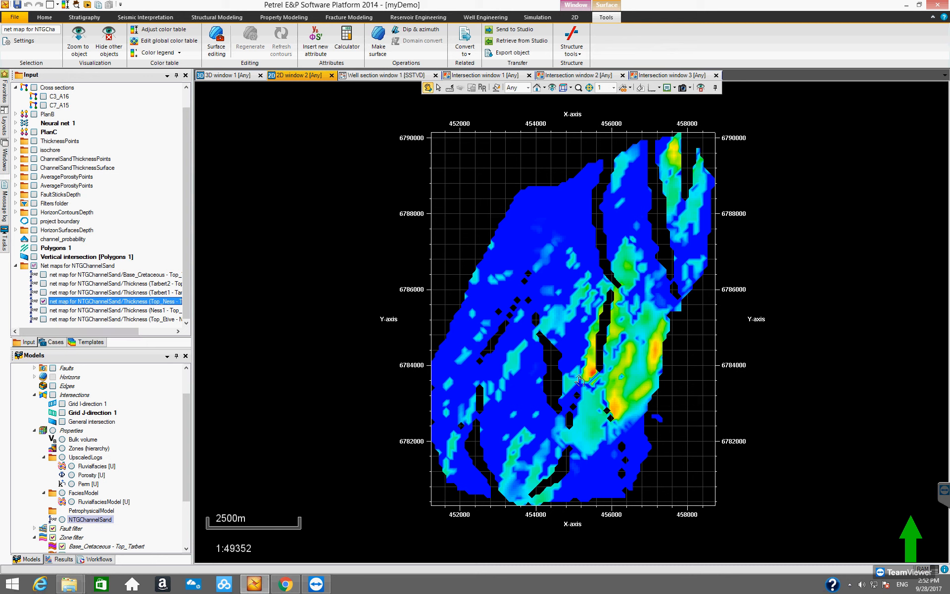
pyautogui.click(157, 52)
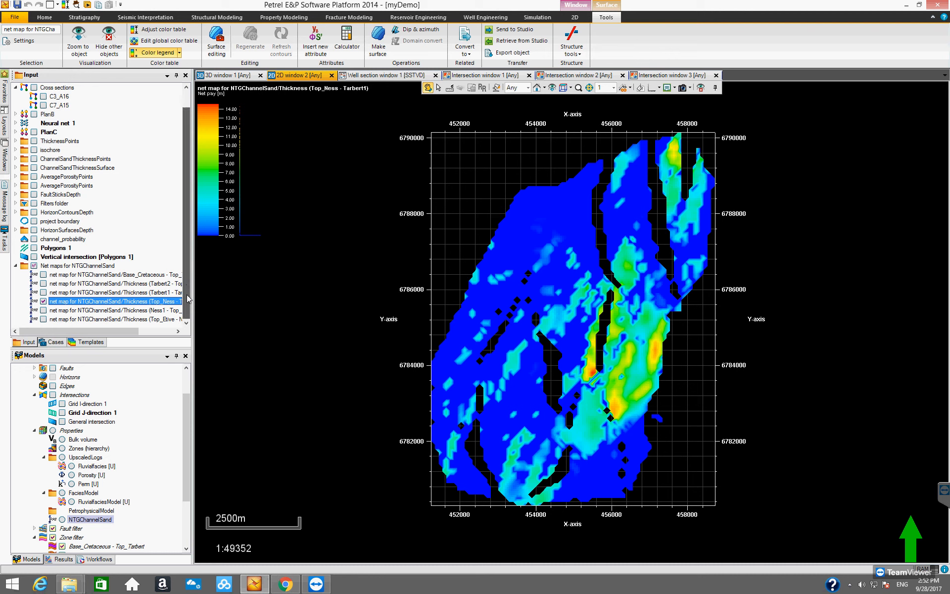
# - Display the Ness1 - Top_Ness net map alone in the 2D window with its color legend
pyautogui.click(69, 310)
pyautogui.click(43, 301)
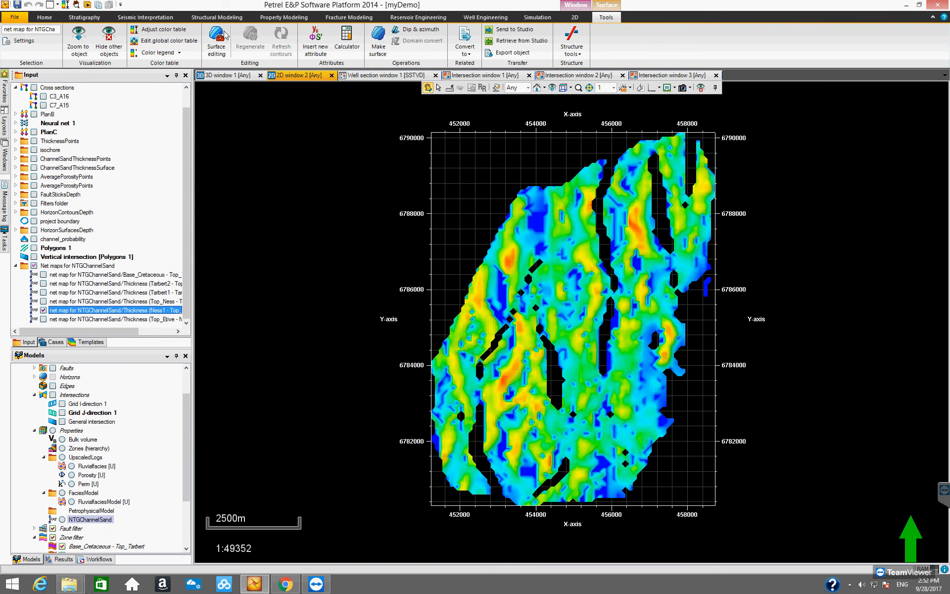
pyautogui.click(166, 54)
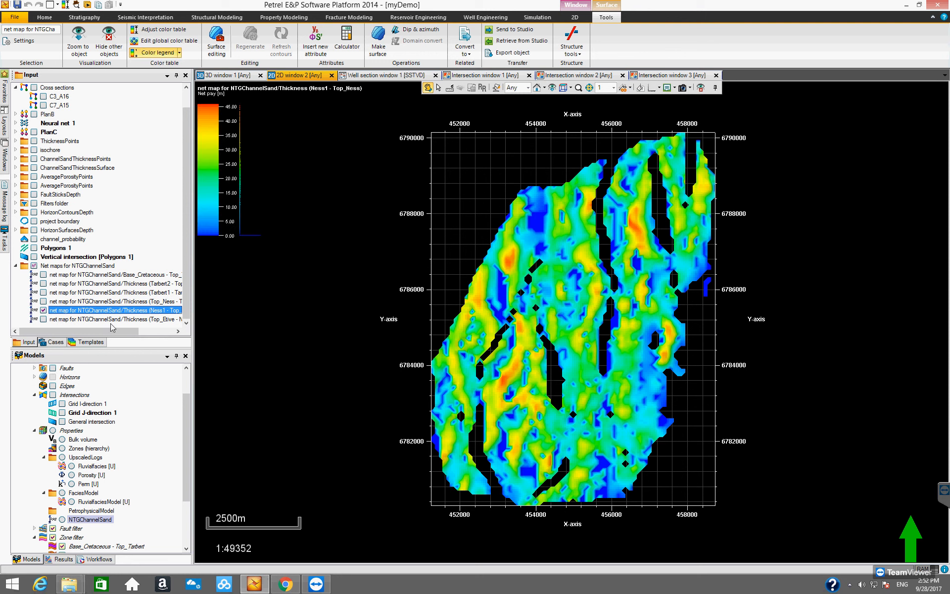
pyautogui.moveTo(134, 330); pyautogui.dragTo(96, 331)
# - Display the Top_Etive - Ness1 net map in the 2D window with its color legend
pyautogui.click(44, 319)
pyautogui.click(63, 321)
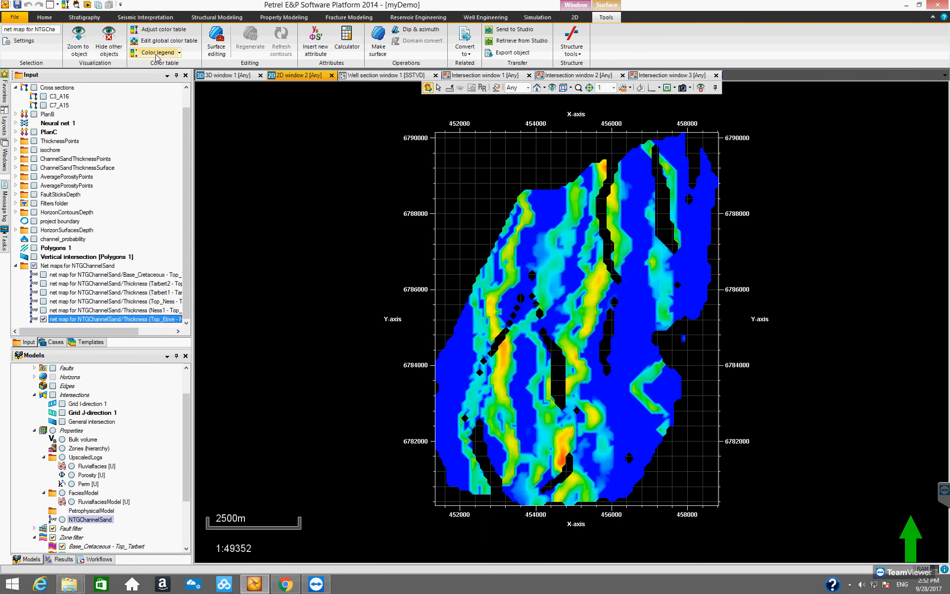
pyautogui.click(154, 53)
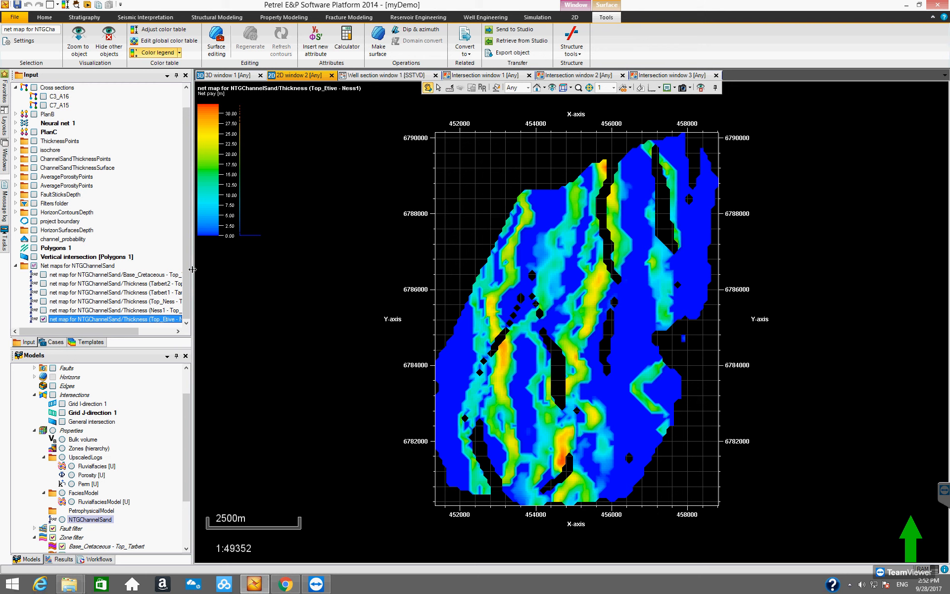
pyautogui.moveTo(126, 331); pyautogui.dragTo(89, 329)
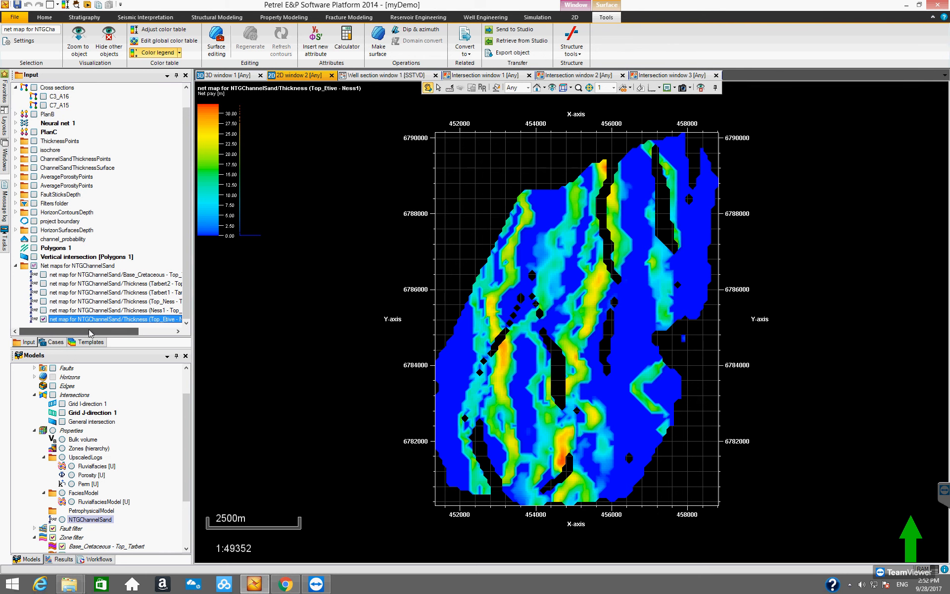
# - Show only the Ness1 - Top_Ness net map again and collapse the Net maps for NTGChannelSand folder
pyautogui.click(102, 320)
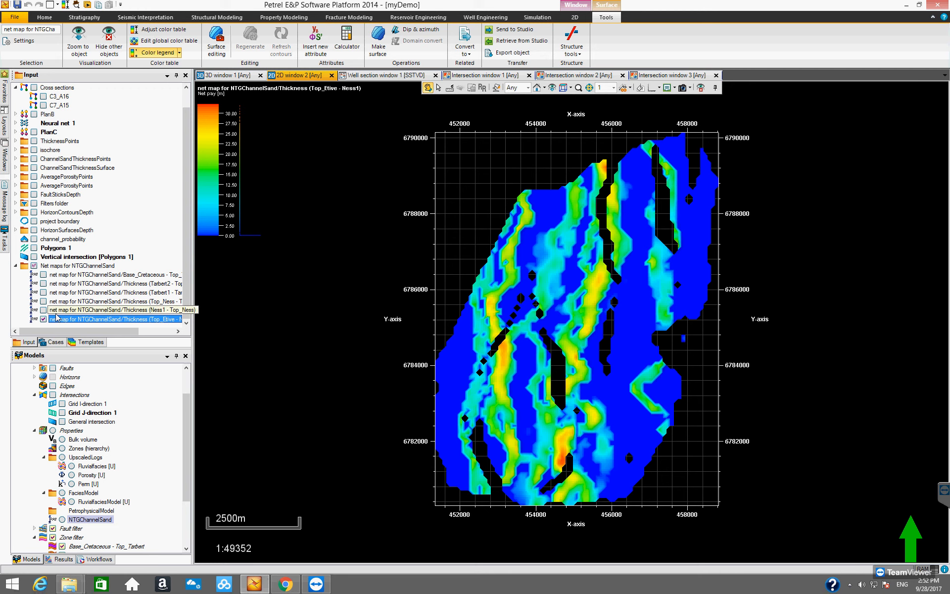
pyautogui.click(44, 319)
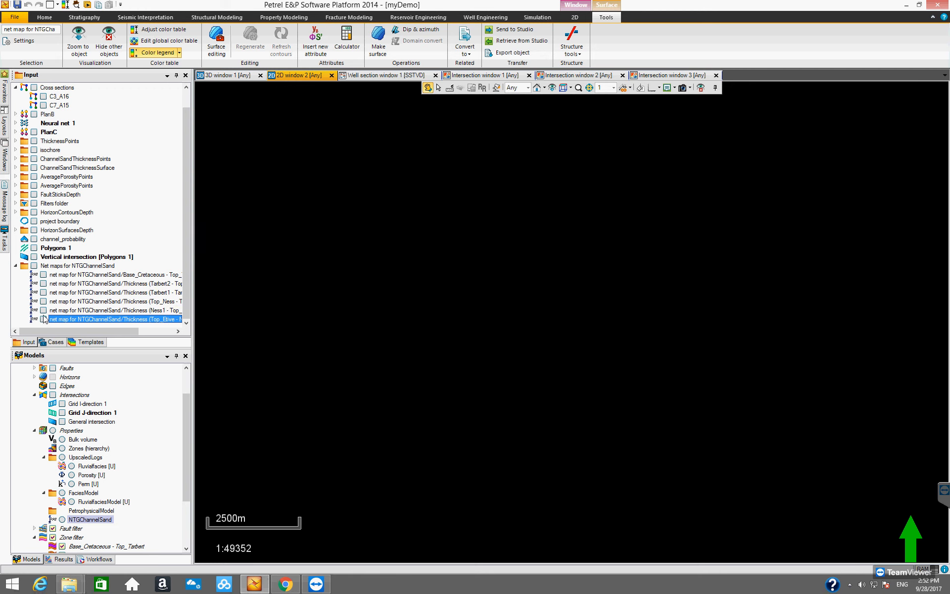
pyautogui.click(43, 310)
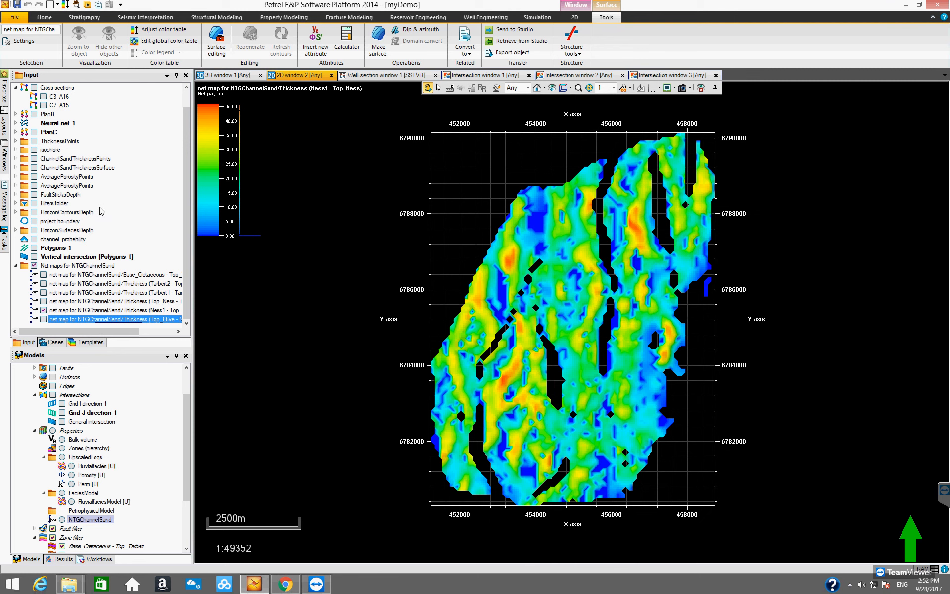
pyautogui.click(17, 265)
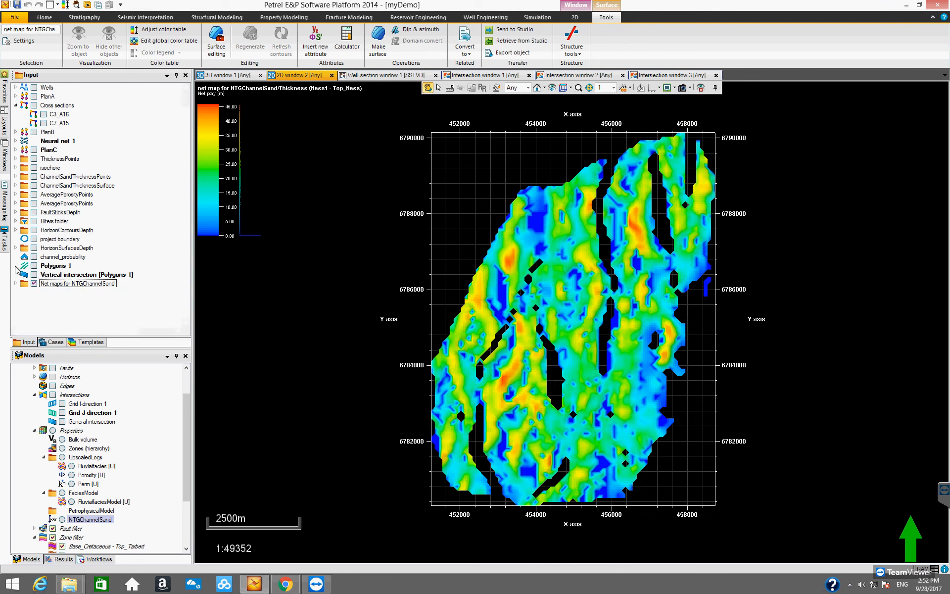
# - Examine the NTGChannelSand property in the 3D window from different angles, alongside the zone filter list
pyautogui.click(232, 77)
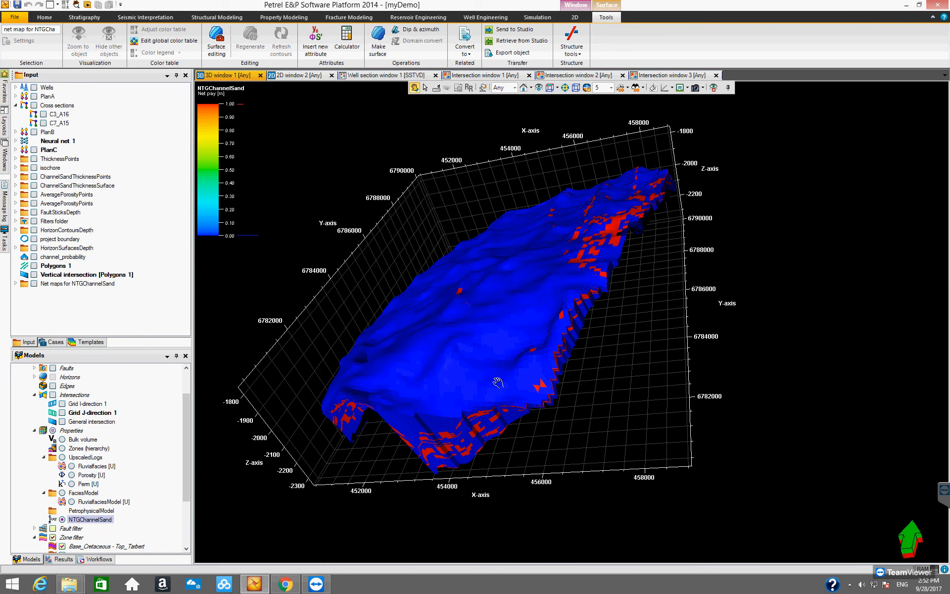
pyautogui.moveTo(546, 432); pyautogui.dragTo(322, 445)
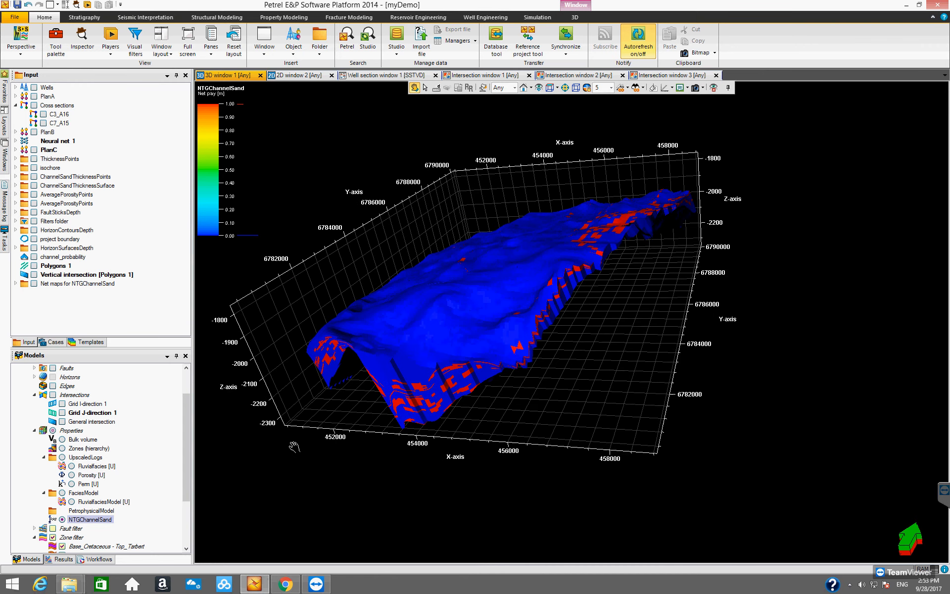
pyautogui.moveTo(186, 436); pyautogui.dragTo(188, 407)
pyautogui.moveTo(185, 449); pyautogui.dragTo(180, 502)
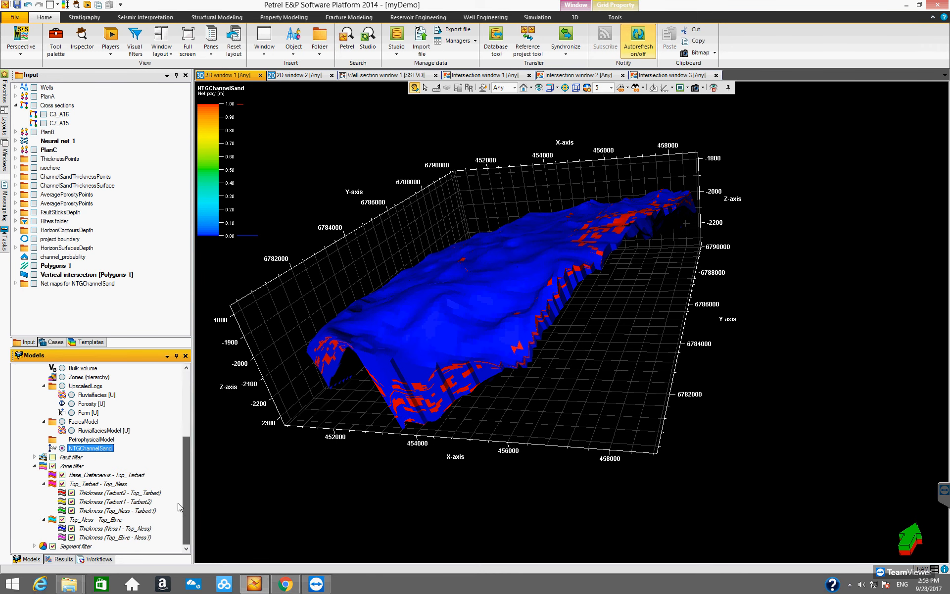
pyautogui.moveTo(185, 450); pyautogui.dragTo(184, 447)
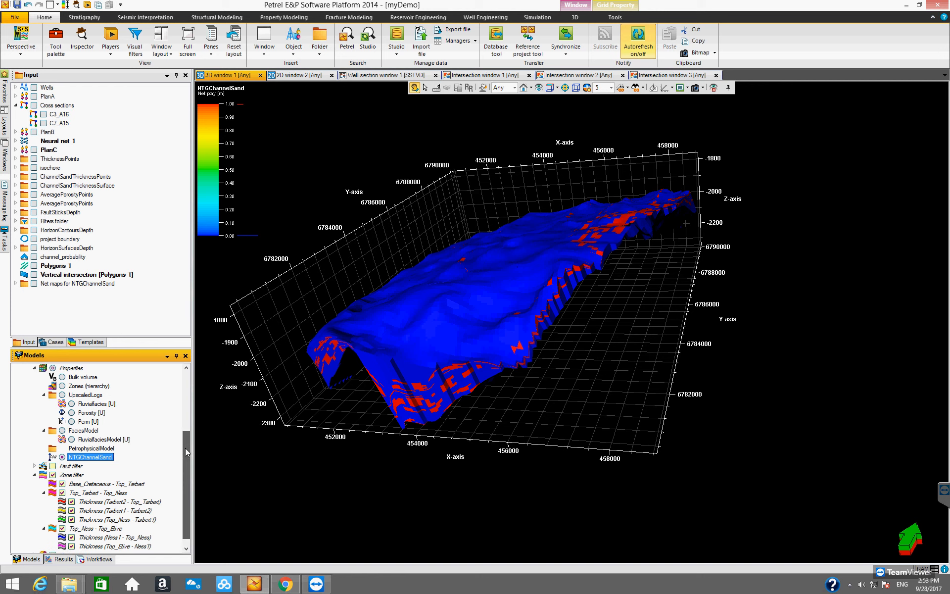
pyautogui.moveTo(491, 381); pyautogui.dragTo(461, 365)
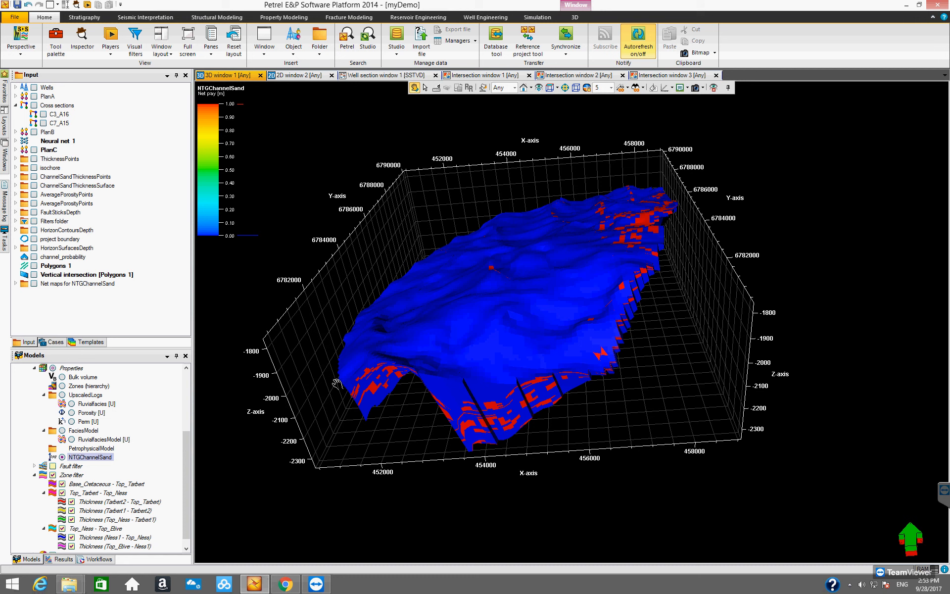
pyautogui.moveTo(193, 339); pyautogui.dragTo(161, 337)
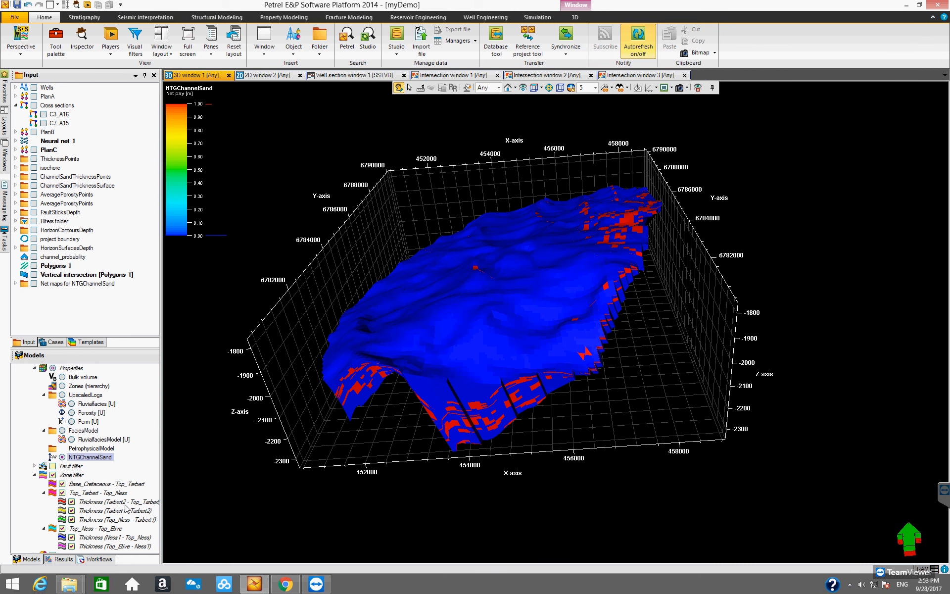